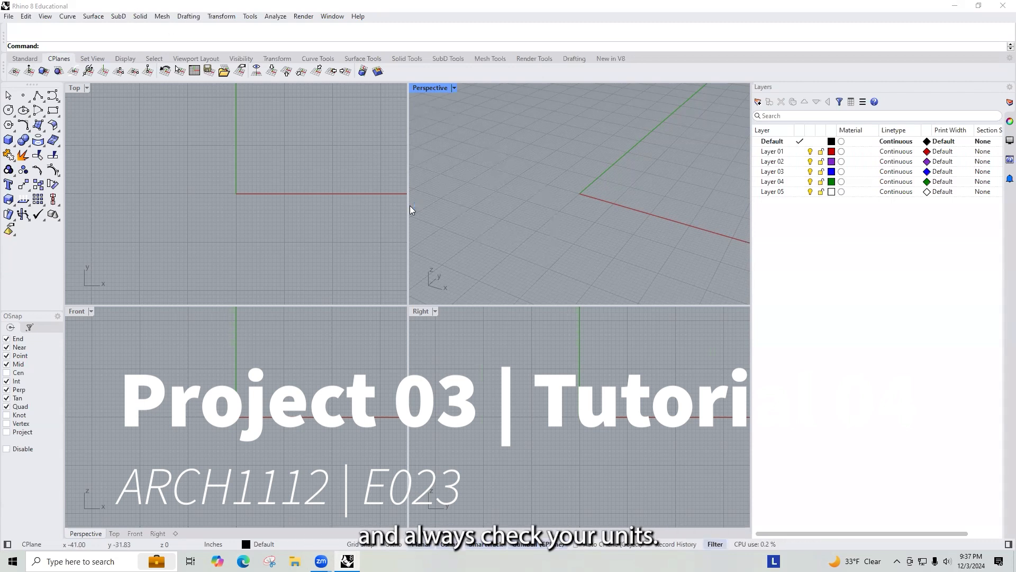
# Step: Open the document units settings and set the display precision to 0'-1/64", keeping Inches as model units
pyautogui.write('units')
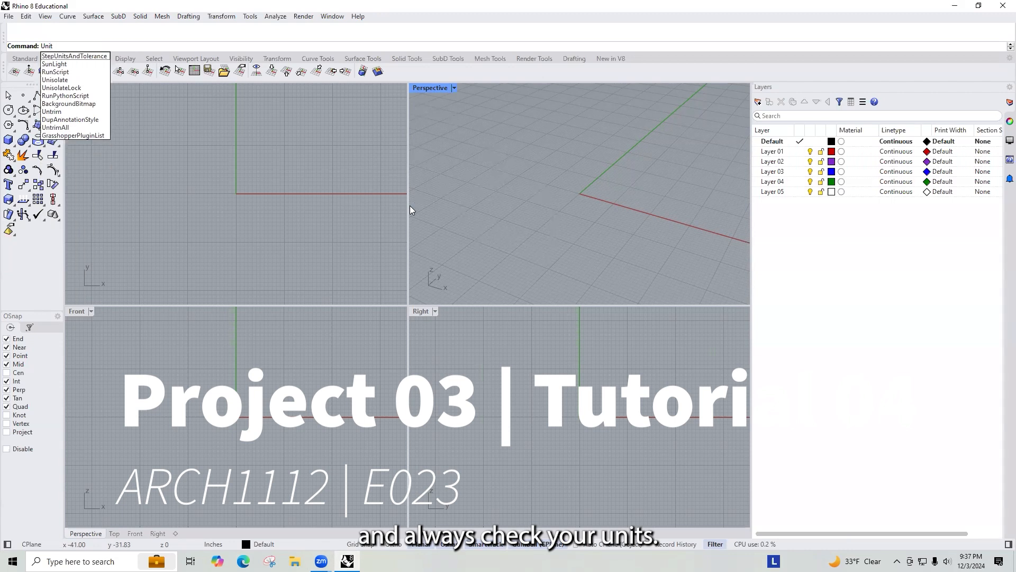
pyautogui.press('Return')
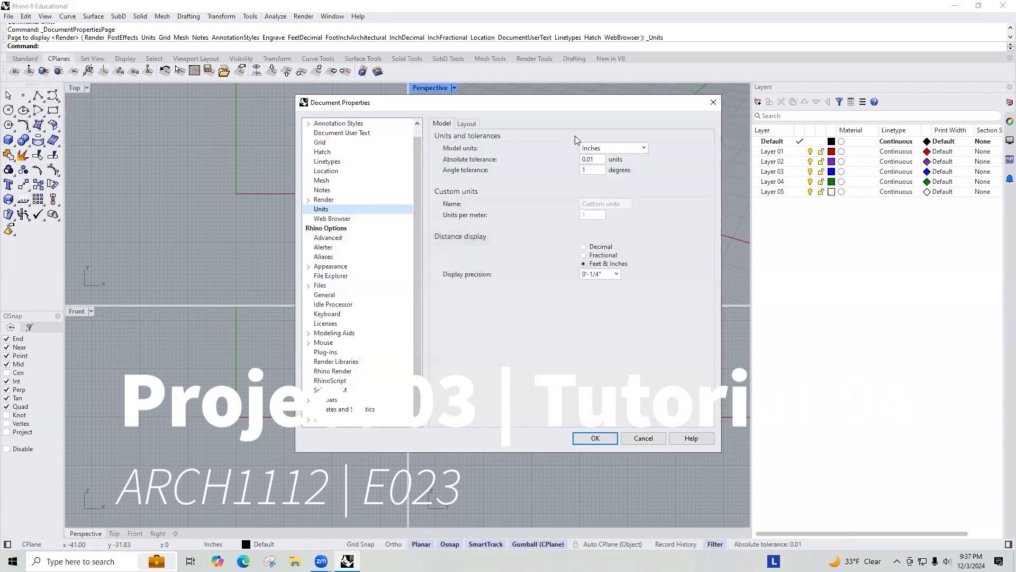
pyautogui.click(597, 150)
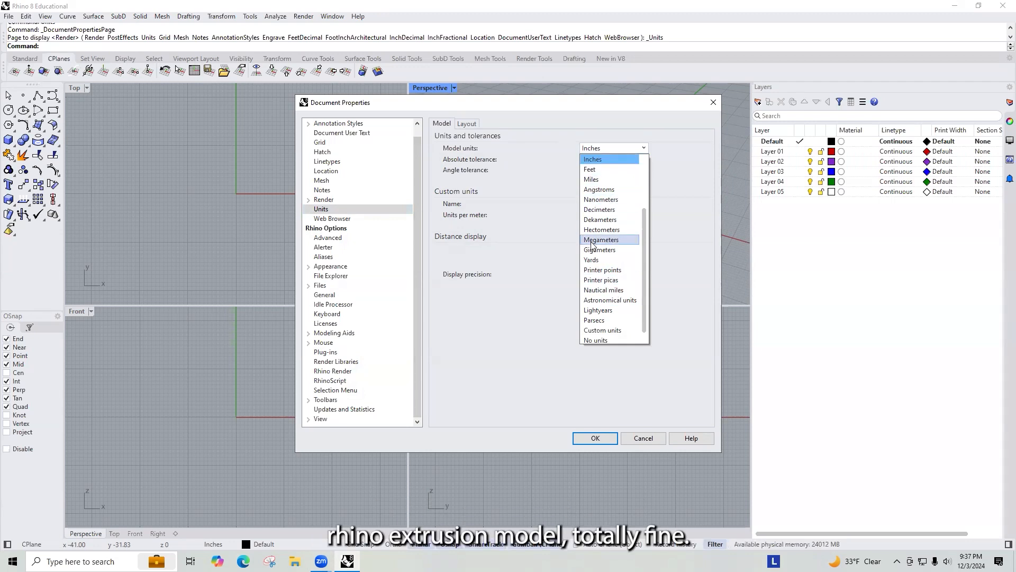
pyautogui.click(598, 159)
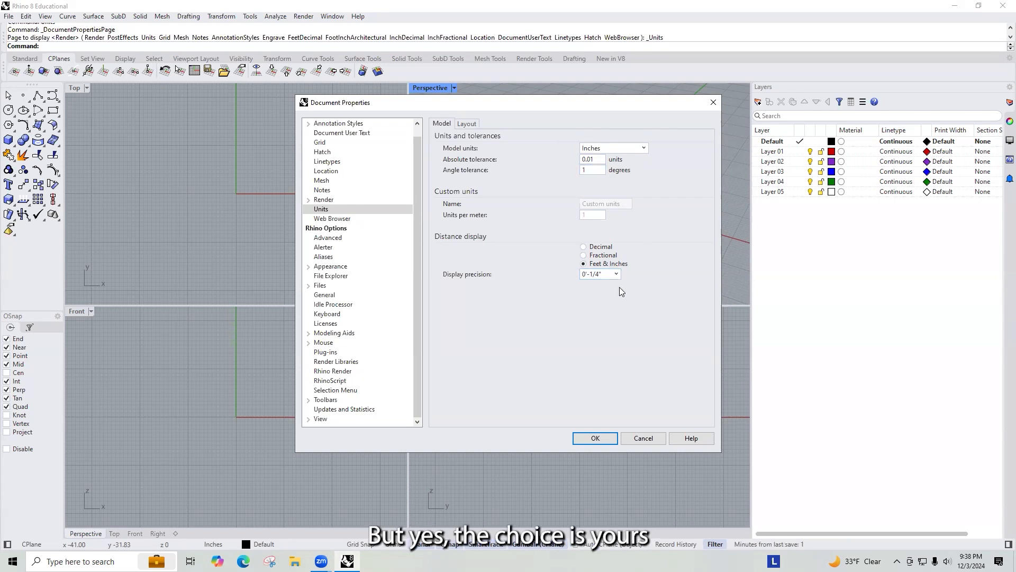
pyautogui.click(594, 274)
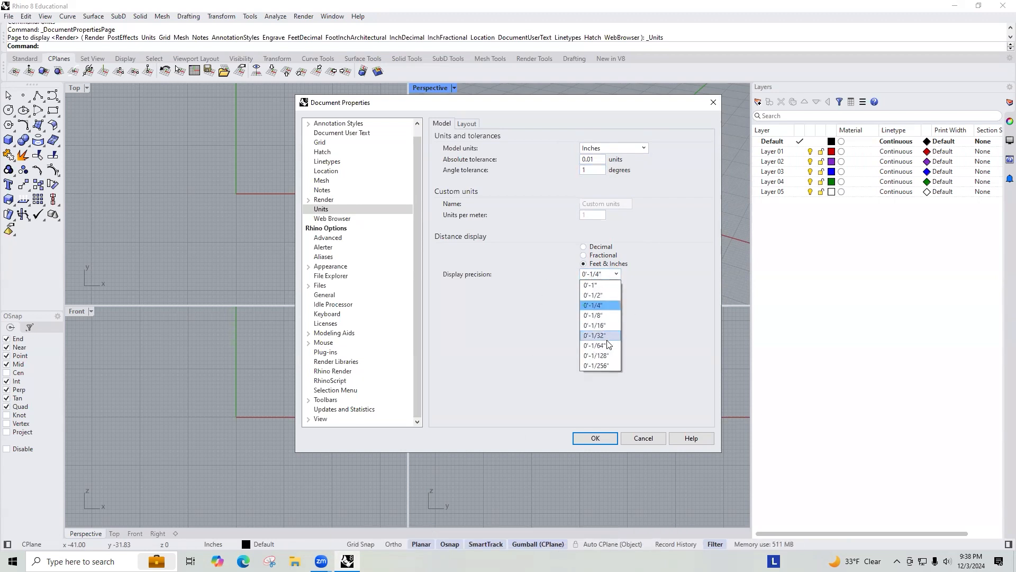
pyautogui.click(607, 348)
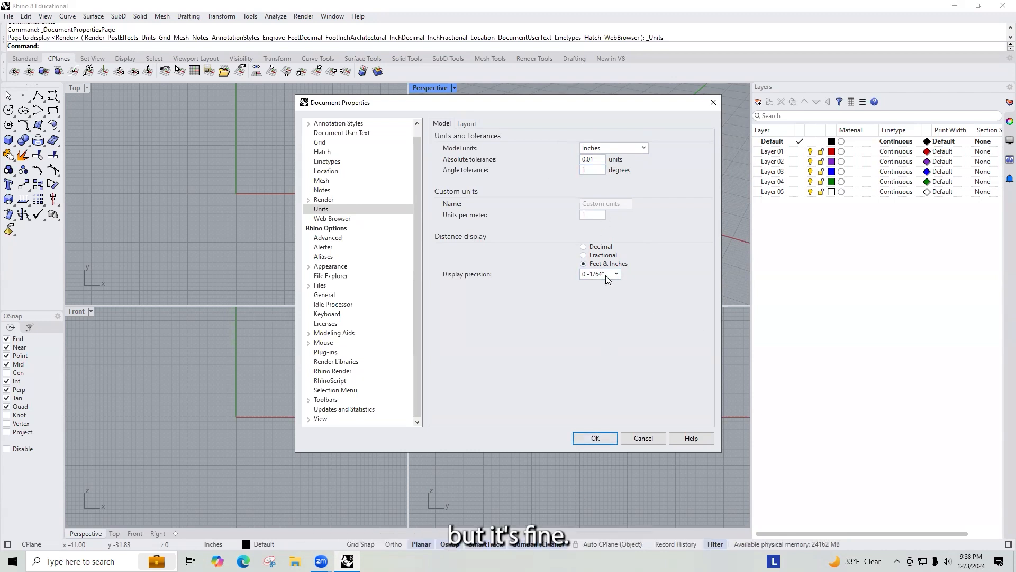
pyautogui.click(593, 438)
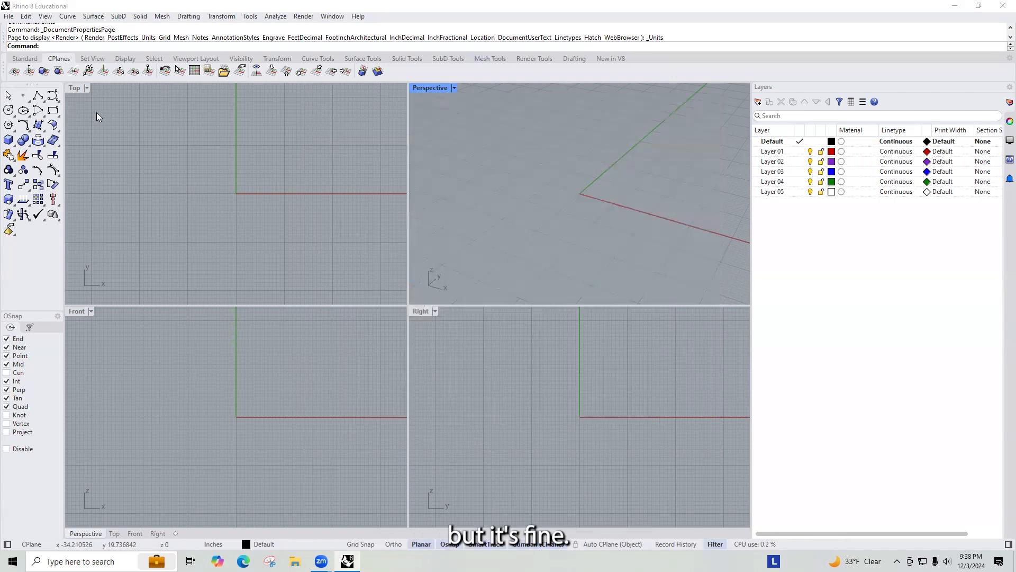
# Step: With Grid Snap on, draw a closed 8 by 24 inch polyline rectangle from the origin in the maximized Top view
pyautogui.doubleClick(78, 88)
pyautogui.scroll(-2, 494, 275)
pyautogui.scroll(-2, 485, 241)
pyautogui.moveTo(463, 286); pyautogui.dragTo(460, 288, button='right')
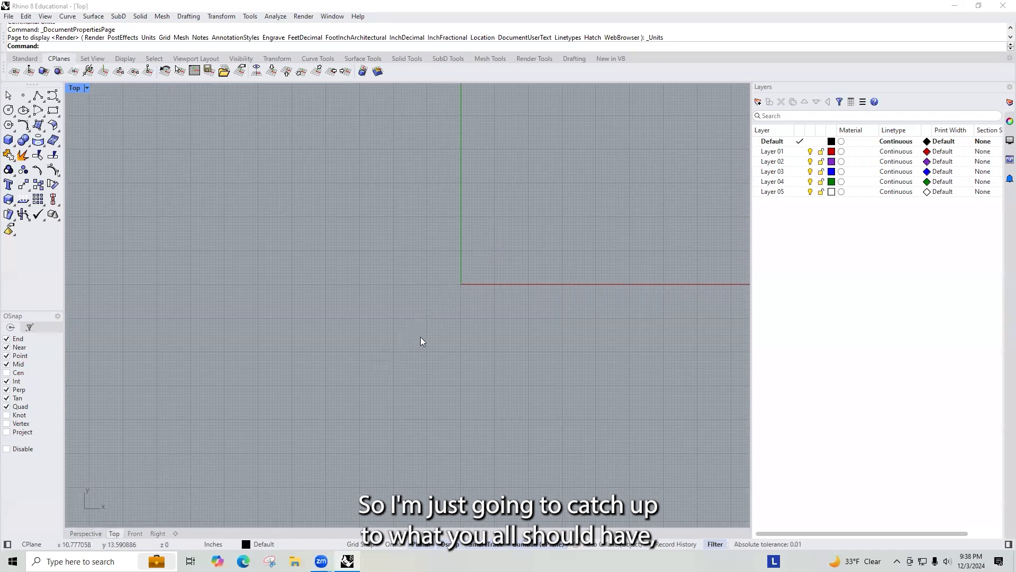
pyautogui.moveTo(423, 338); pyautogui.dragTo(309, 448, button='right')
pyautogui.write('Pline')
pyautogui.press('Return')
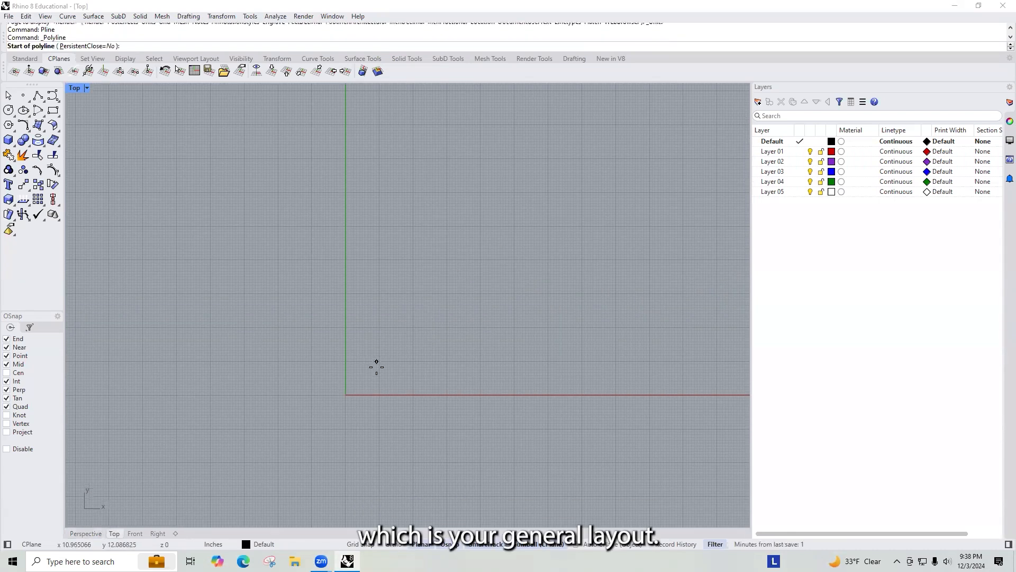
pyautogui.scroll(4, 343, 395)
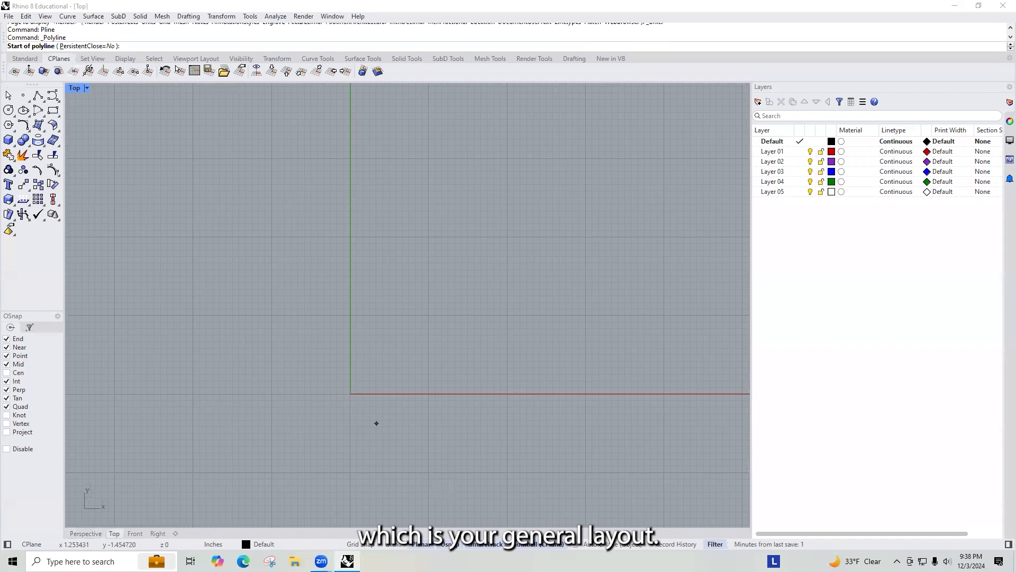
pyautogui.click(359, 544)
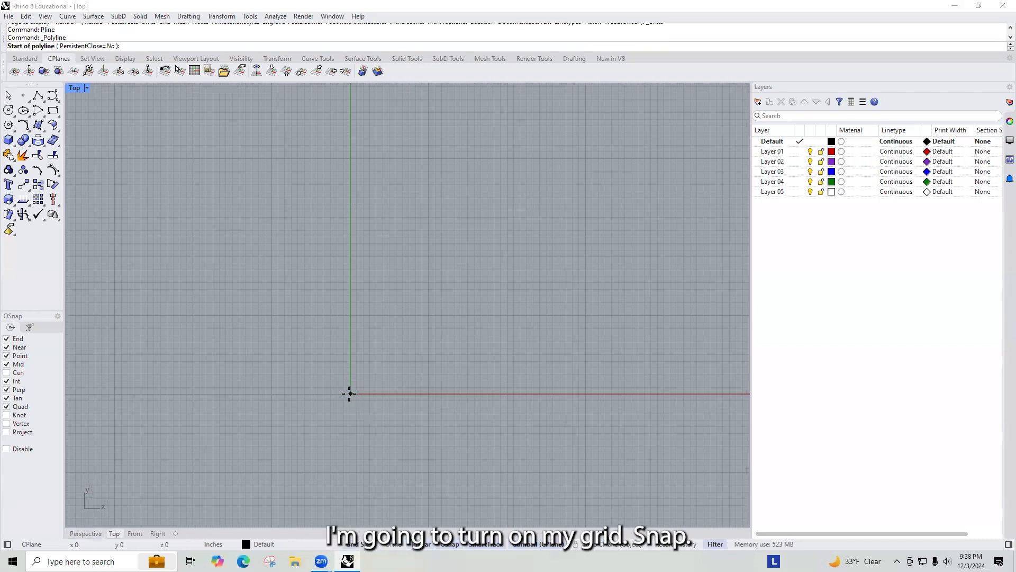
pyautogui.click(349, 394)
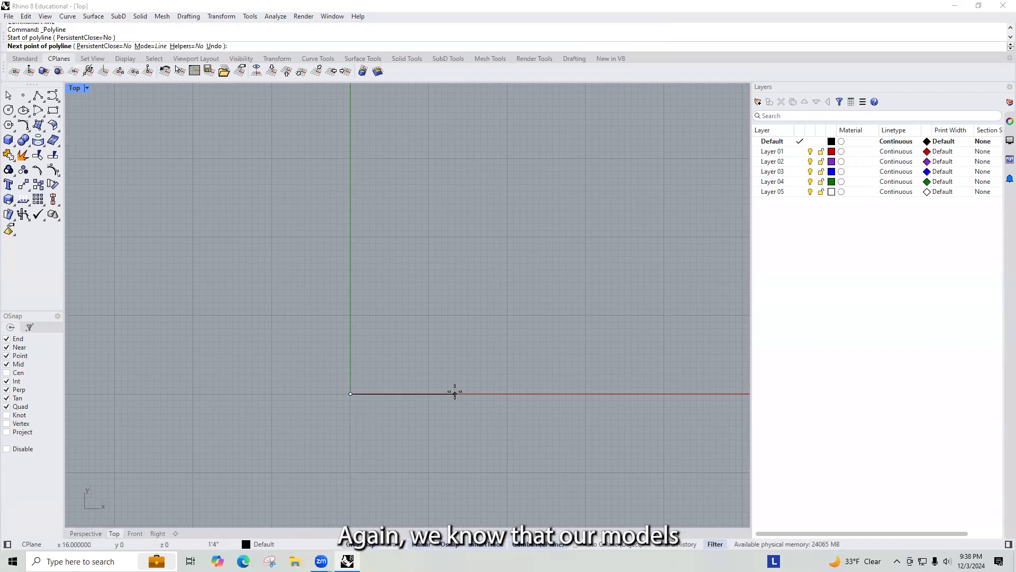
pyautogui.write('8')
pyautogui.press('Return')
pyautogui.click(433, 307)
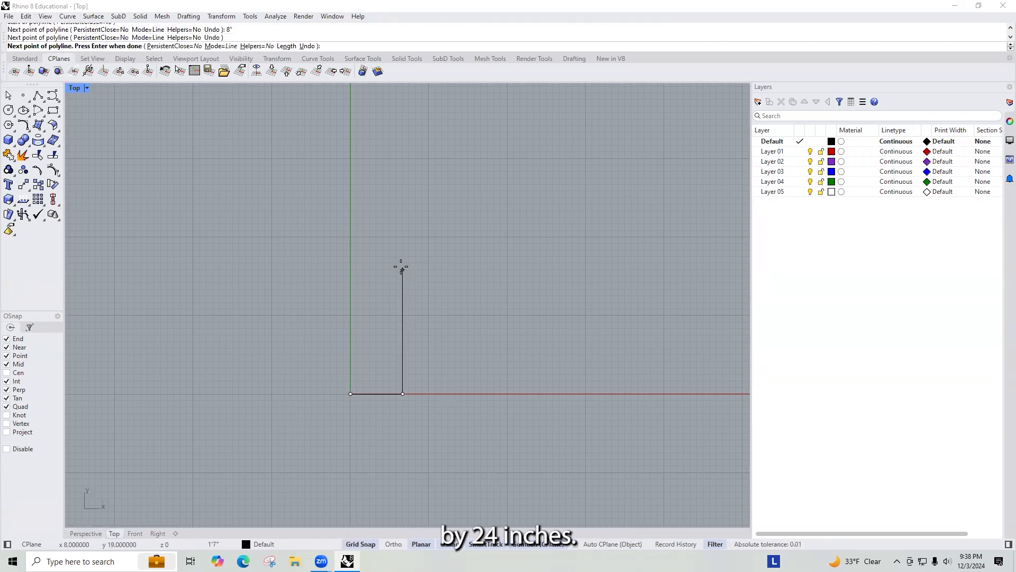
pyautogui.write('24')
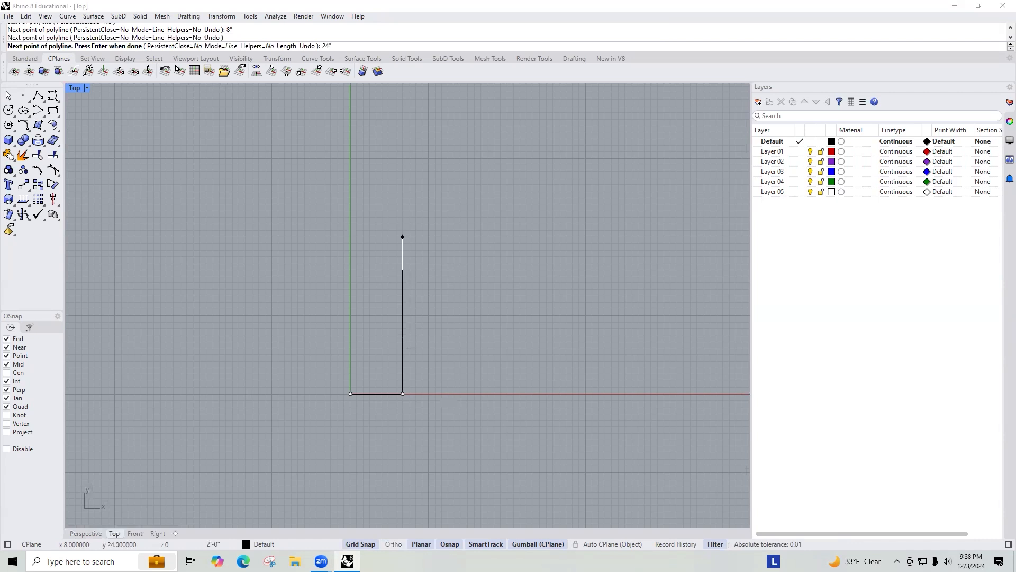
pyautogui.press('Return')
pyautogui.click(402, 249)
pyautogui.click(350, 237)
pyautogui.click(349, 393)
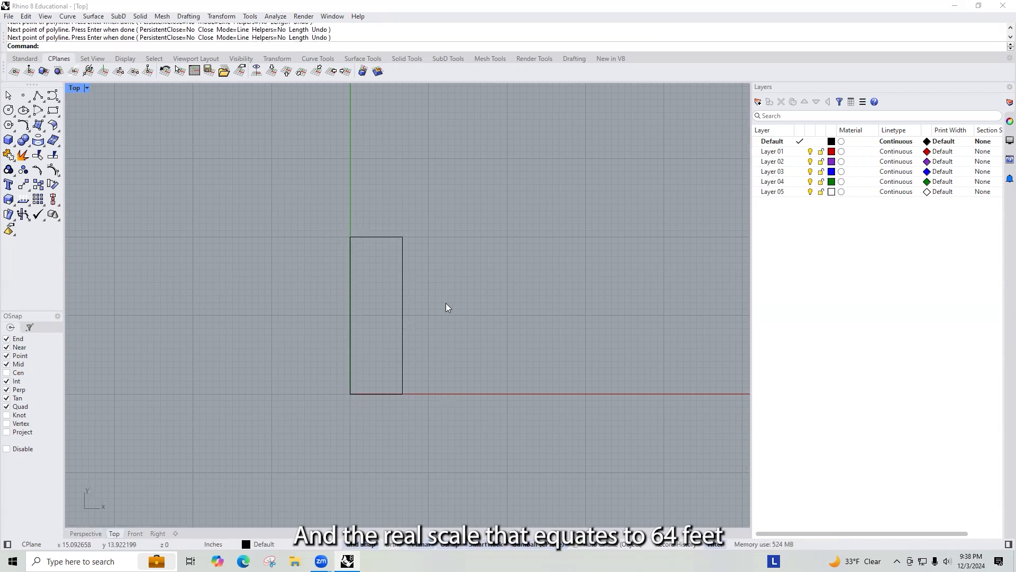
# Step: Make Layer 01 the current layer
pyautogui.click(400, 281)
pyautogui.click(426, 246)
pyautogui.click(350, 332)
pyautogui.click(465, 281)
pyautogui.click(802, 152)
pyautogui.click(802, 152)
# Step: Trace a jagged open polyline inside the rectangle along its left edge, from the top edge down to about two-thirds height
pyautogui.scroll(1, 377, 292)
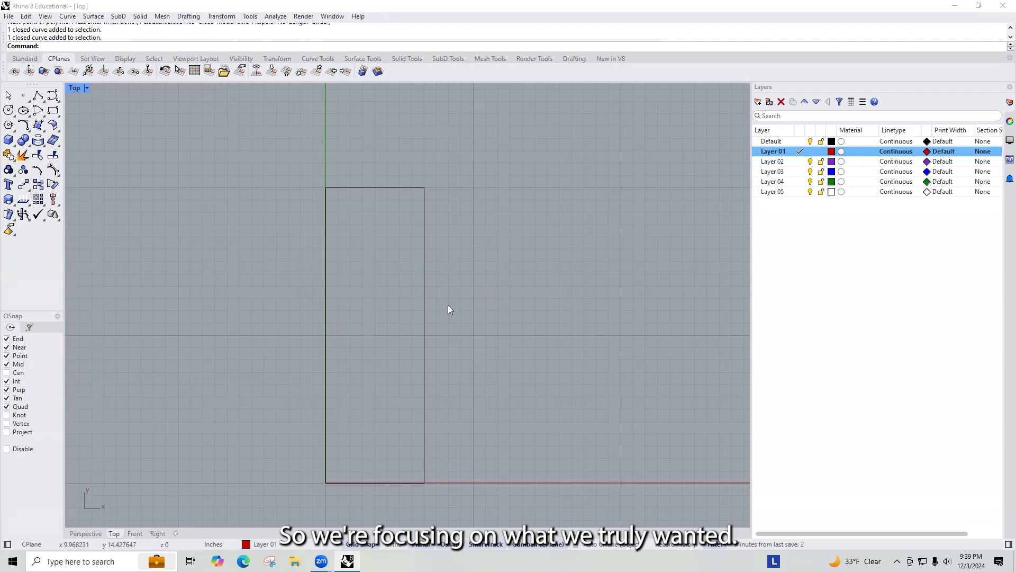
pyautogui.write('Pline')
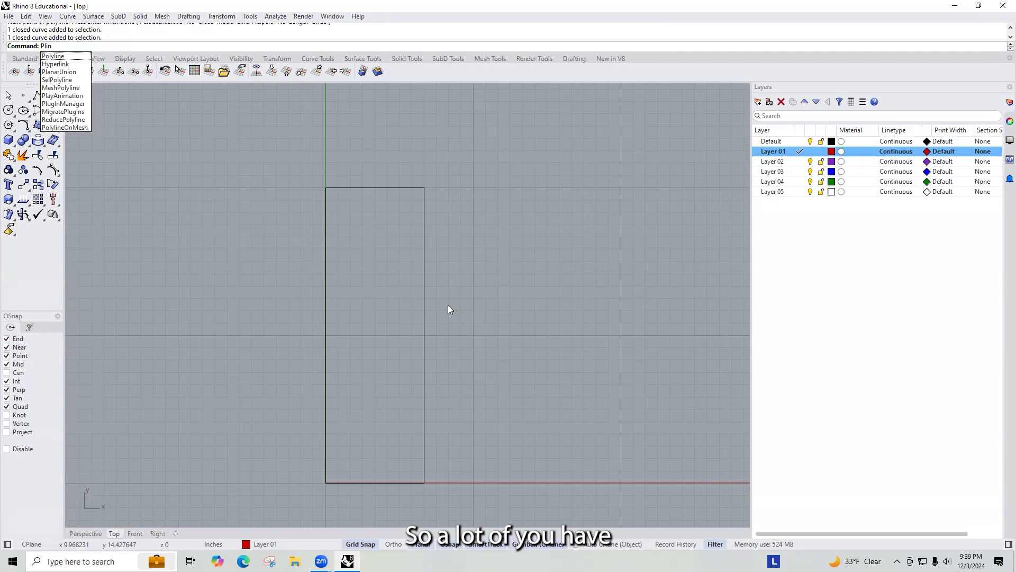
pyautogui.press('BackSpace')
pyautogui.press('BackSpace')
pyautogui.press('BackSpace')
pyautogui.press('BackSpace')
pyautogui.press('BackSpace')
pyautogui.write('Pline')
pyautogui.press('Return')
pyautogui.click(342, 187)
pyautogui.click(350, 225)
pyautogui.click(326, 282)
pyautogui.click(325, 327)
pyautogui.click(351, 335)
pyautogui.click(351, 347)
pyautogui.click(362, 396)
pyautogui.click(325, 422)
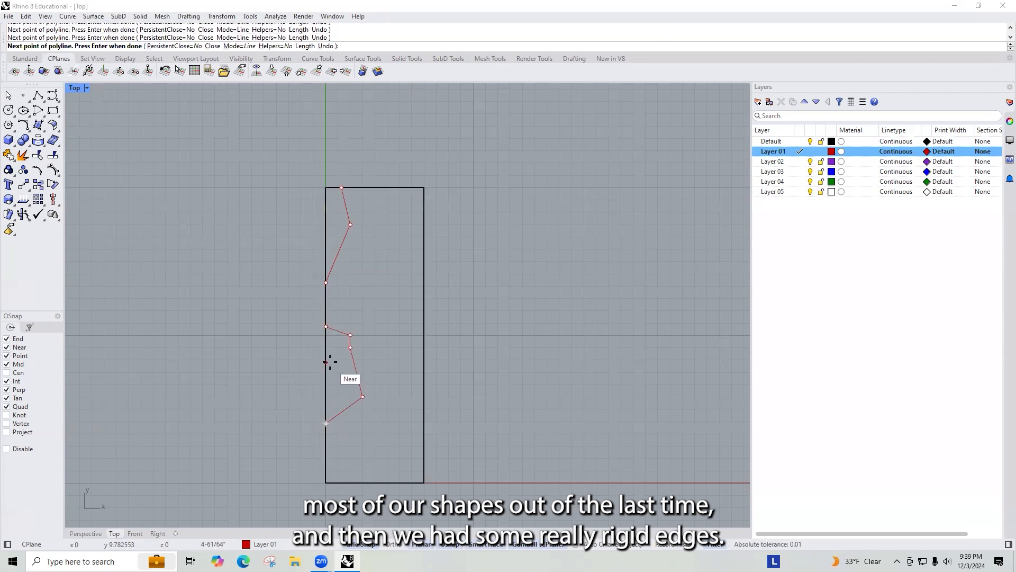
pyautogui.press('Return')
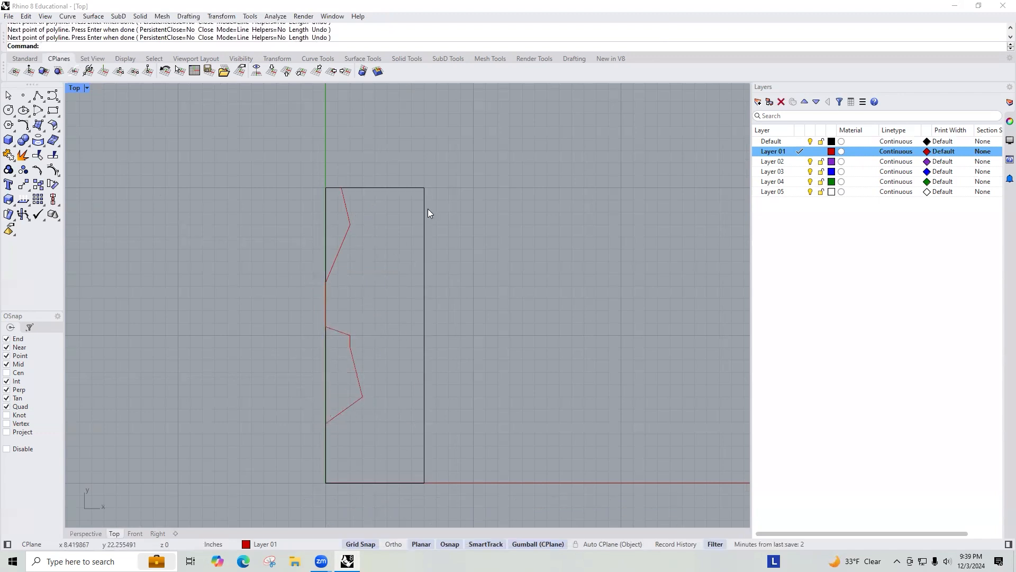
# Step: Make Layer 02 the current layer
pyautogui.click(799, 161)
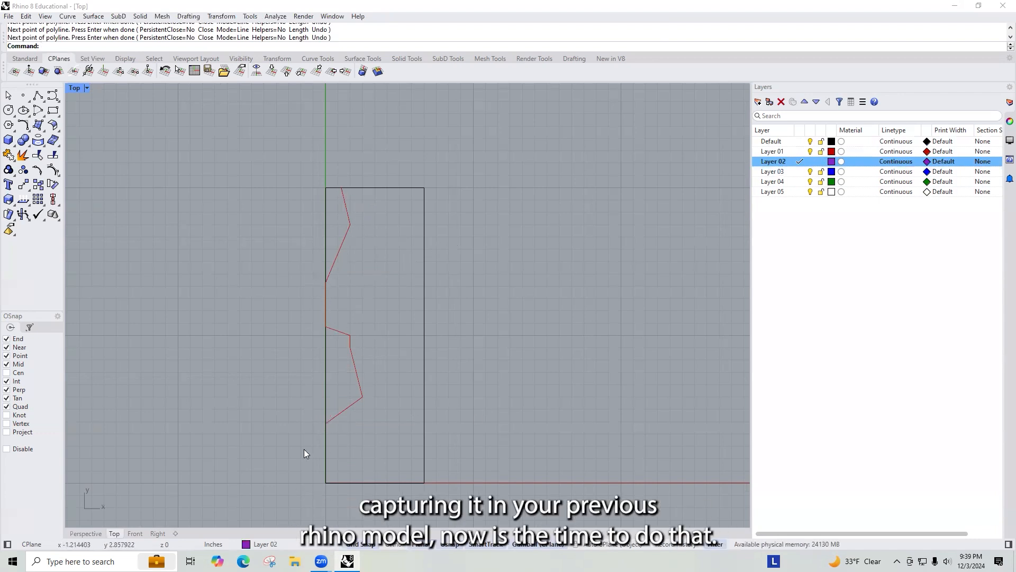
pyautogui.scroll(2, 378, 408)
pyautogui.middleClick(365, 418)
pyautogui.click(366, 405)
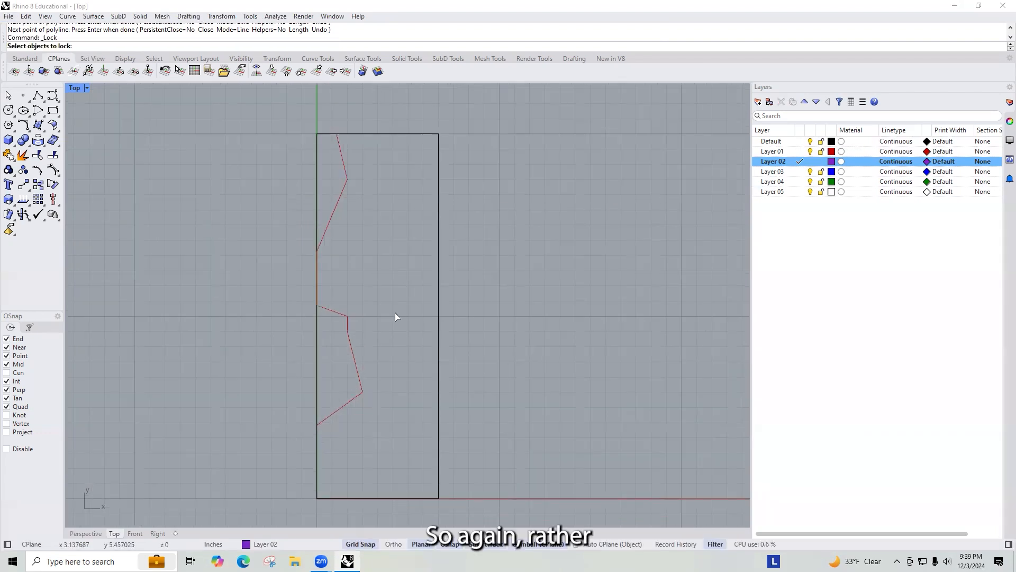
pyautogui.press('Escape')
# Step: Draw a smooth control-point curve over the upper section of the polyline, from its top end down to the left edge
pyautogui.write('Cur')
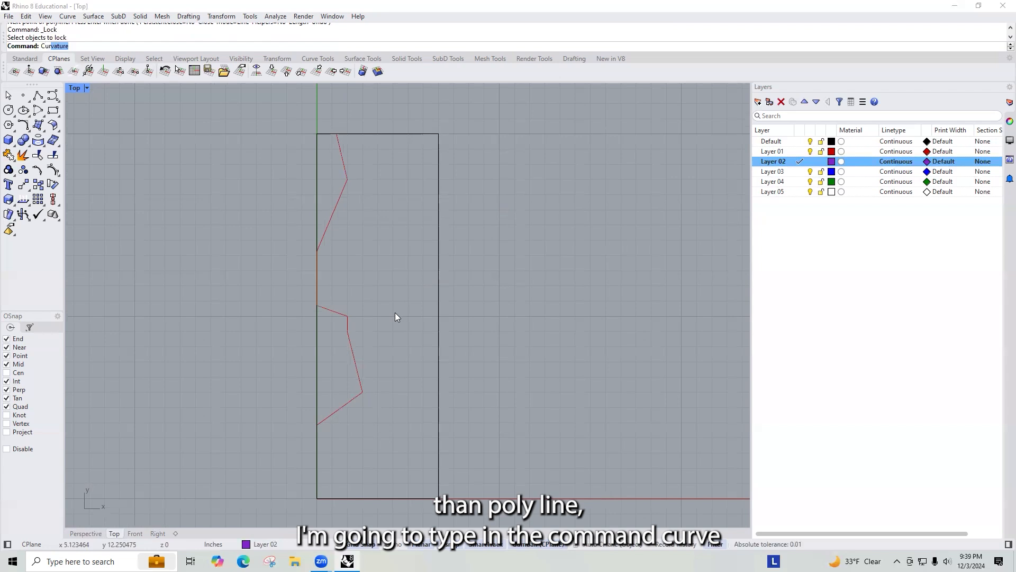
pyautogui.write('ve')
pyautogui.press('Return')
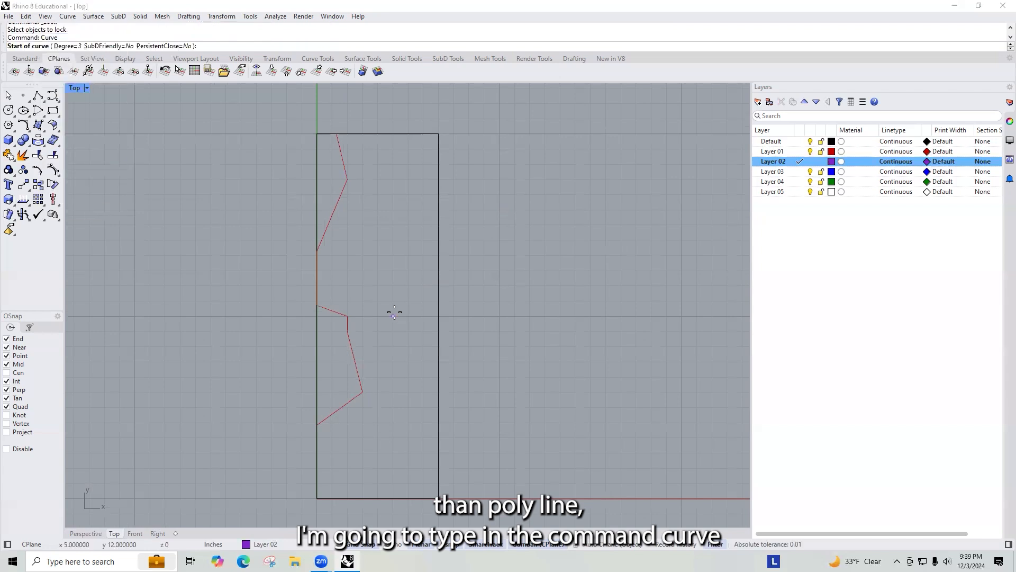
pyautogui.click(334, 129)
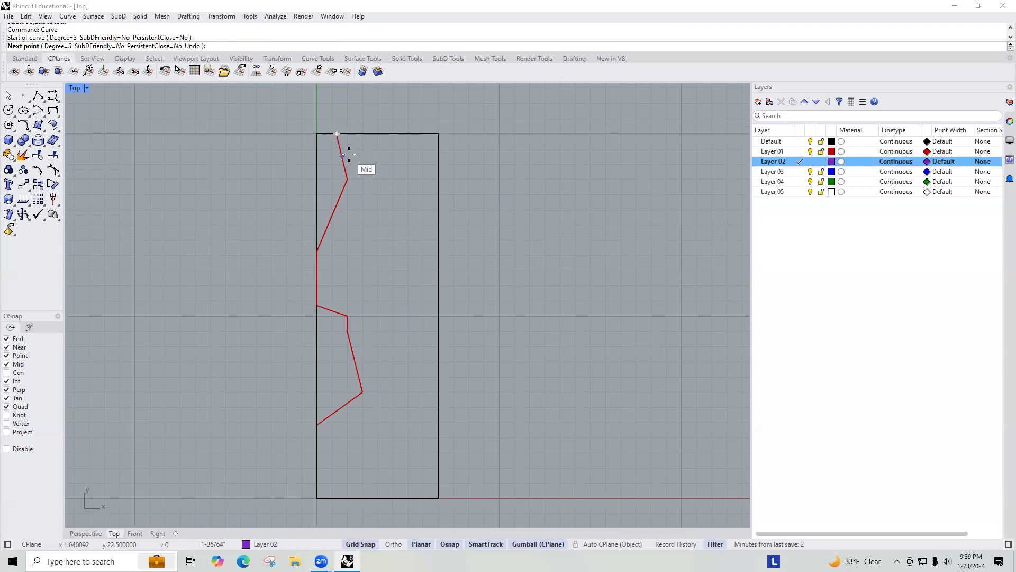
pyautogui.scroll(3, 347, 159)
pyautogui.scroll(1, 346, 158)
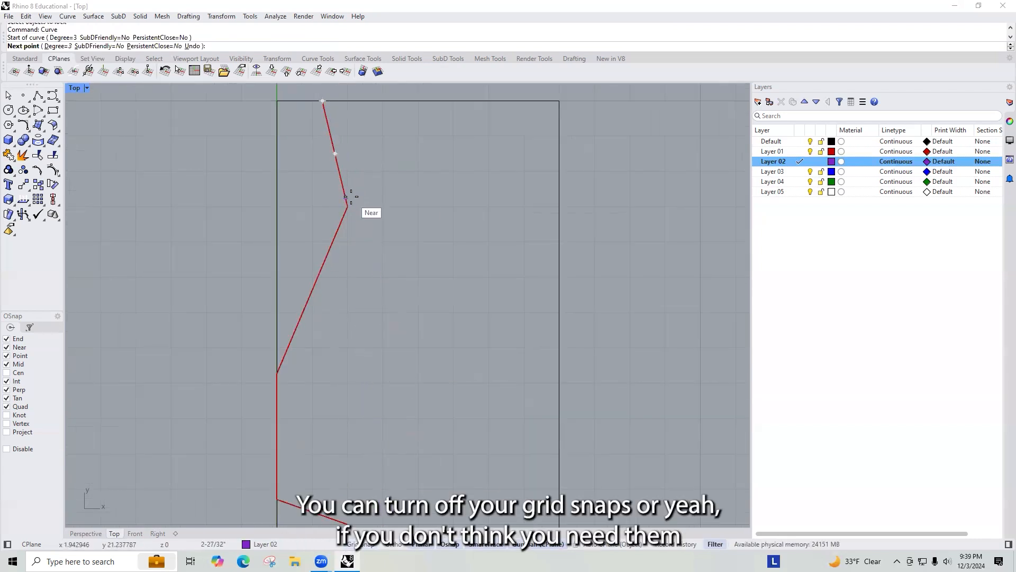
pyautogui.click(347, 151)
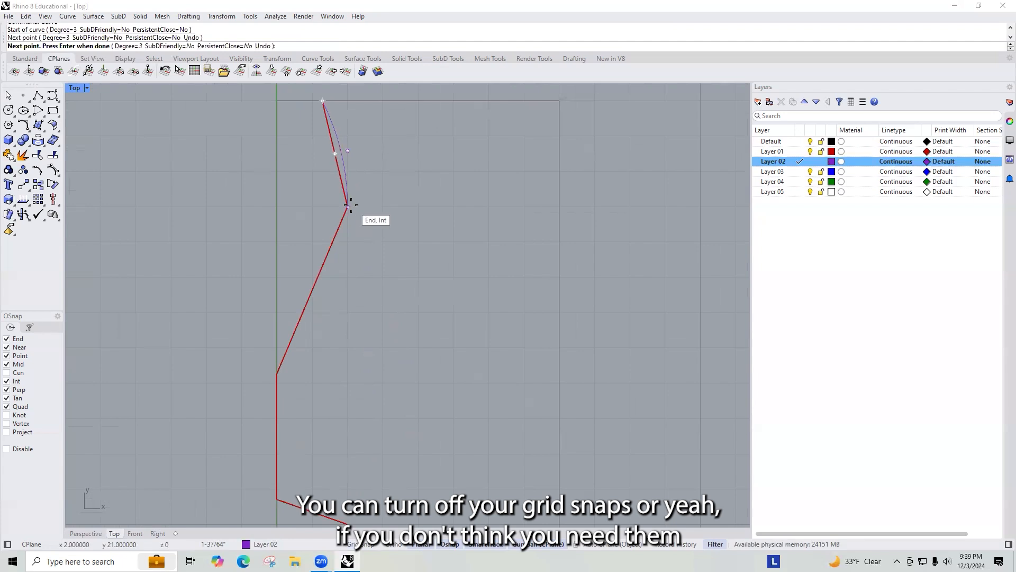
pyautogui.click(335, 261)
pyautogui.click(307, 328)
pyautogui.click(277, 370)
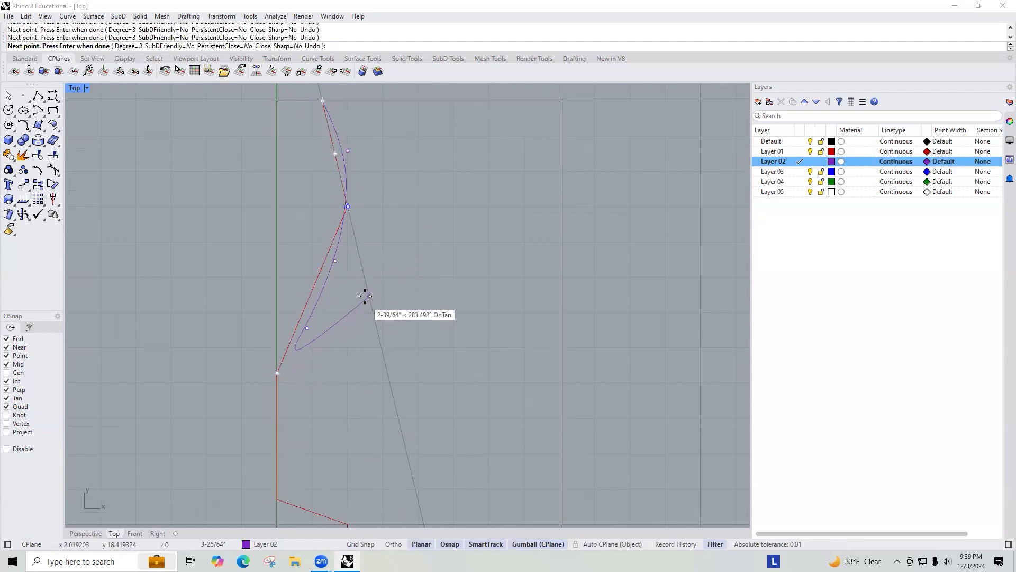
pyautogui.press('Return')
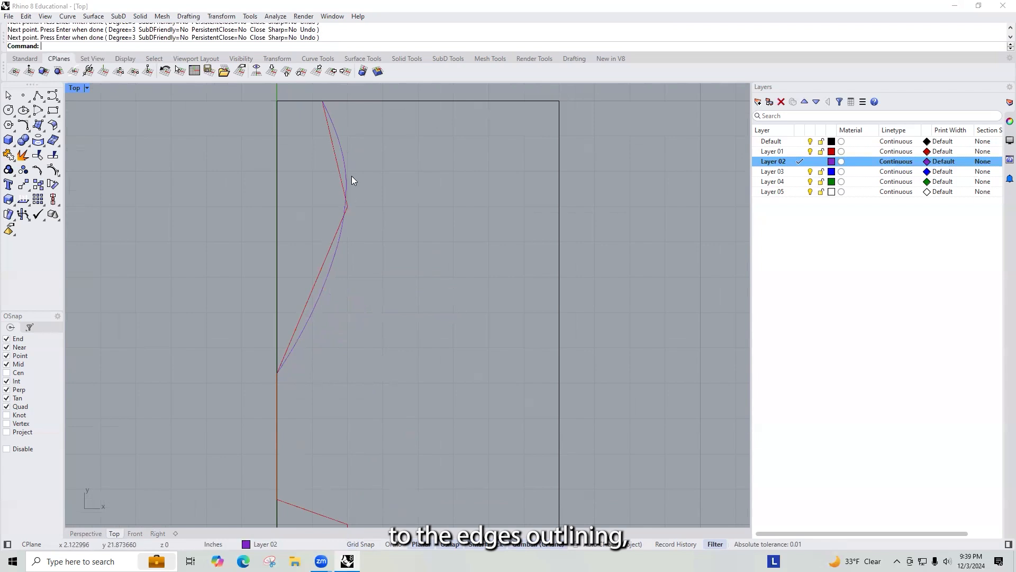
# Step: Draw a second smooth curve over the lower section of the polyline, from the left edge around the jog to its bottom end
pyautogui.scroll(-2, 351, 175)
pyautogui.moveTo(359, 252); pyautogui.dragTo(326, 90, button='right')
pyautogui.press('Return')
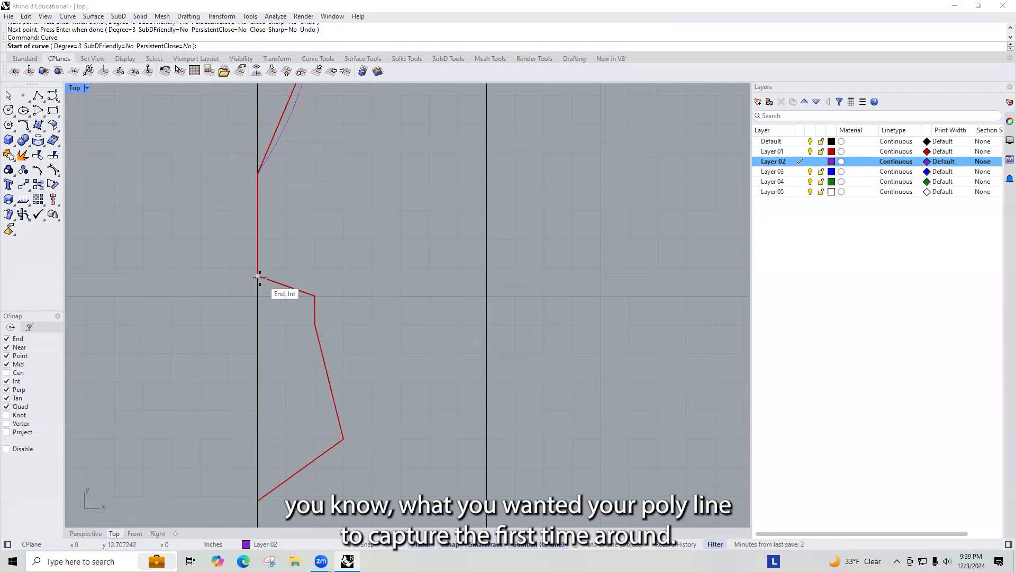
pyautogui.click(259, 276)
pyautogui.click(315, 296)
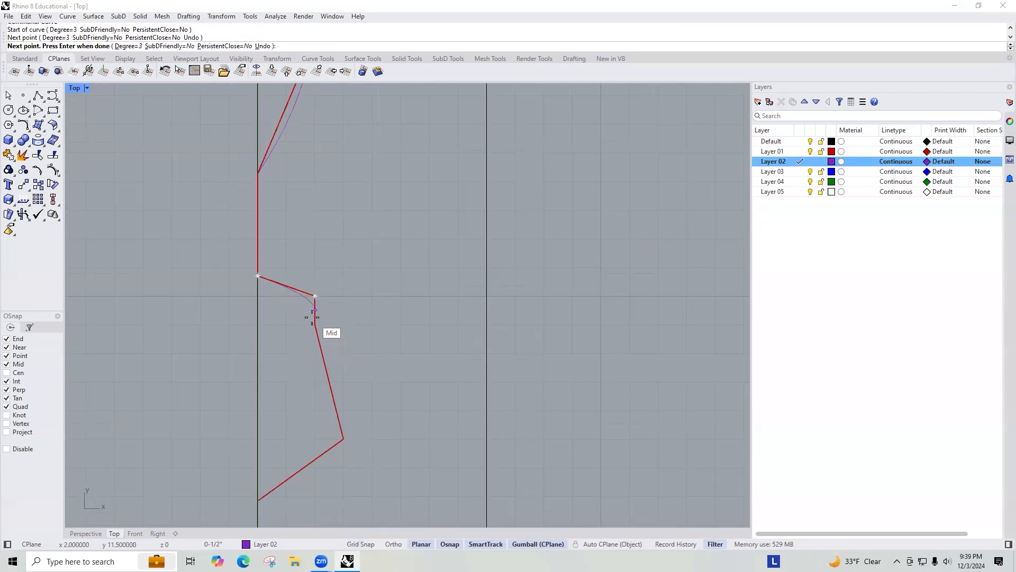
pyautogui.click(315, 310)
pyautogui.click(316, 324)
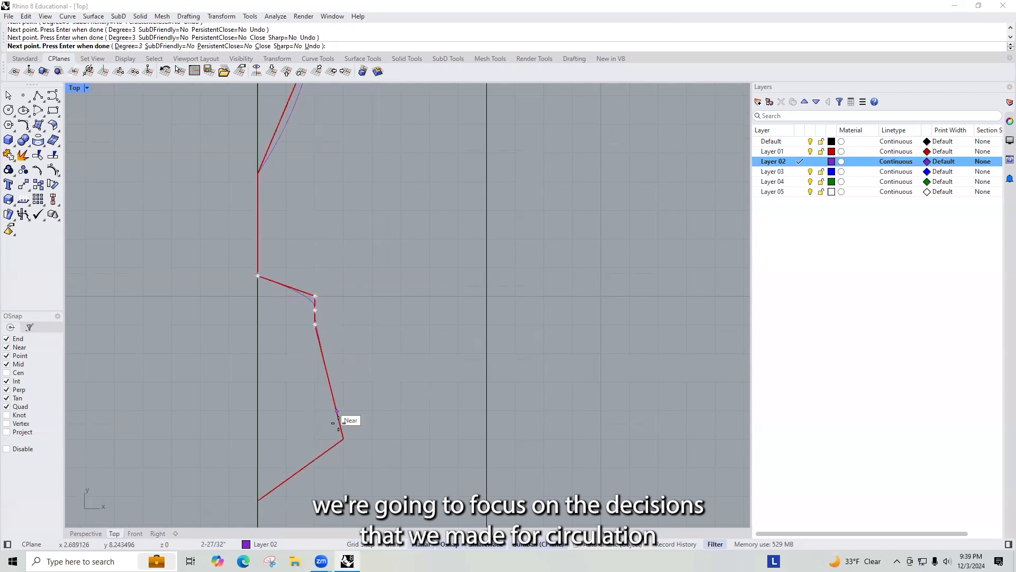
pyautogui.click(344, 438)
pyautogui.scroll(-6, 362, 254)
pyautogui.scroll(-1, 362, 254)
pyautogui.scroll(2, 322, 315)
pyautogui.click(315, 376)
pyautogui.press('Return')
pyautogui.click(360, 338)
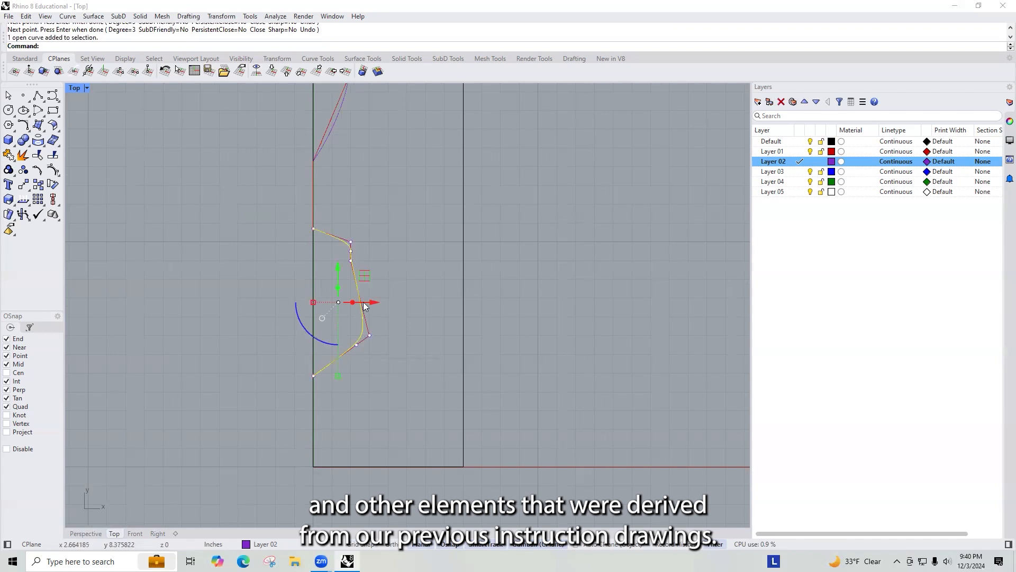
pyautogui.moveTo(390, 257); pyautogui.dragTo(392, 364, button='right')
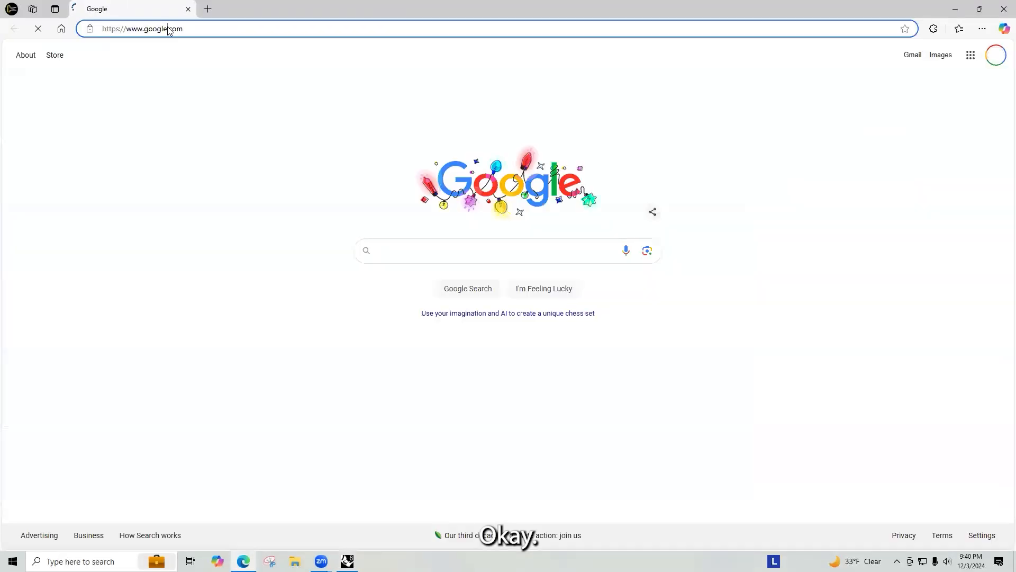
# Step: Switch to the browser, open the PROJECT 02 | STUDENT UPLOADS Miro board, and shrink its window beside Rhino
pyautogui.click(169, 30)
pyautogui.write('mi')
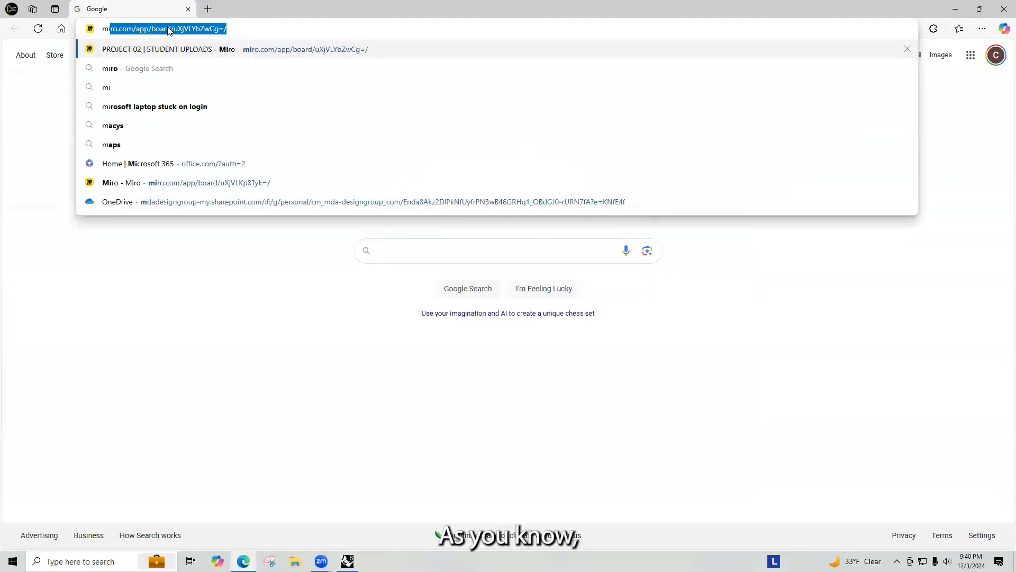
pyautogui.press('Return')
pyautogui.click(979, 8)
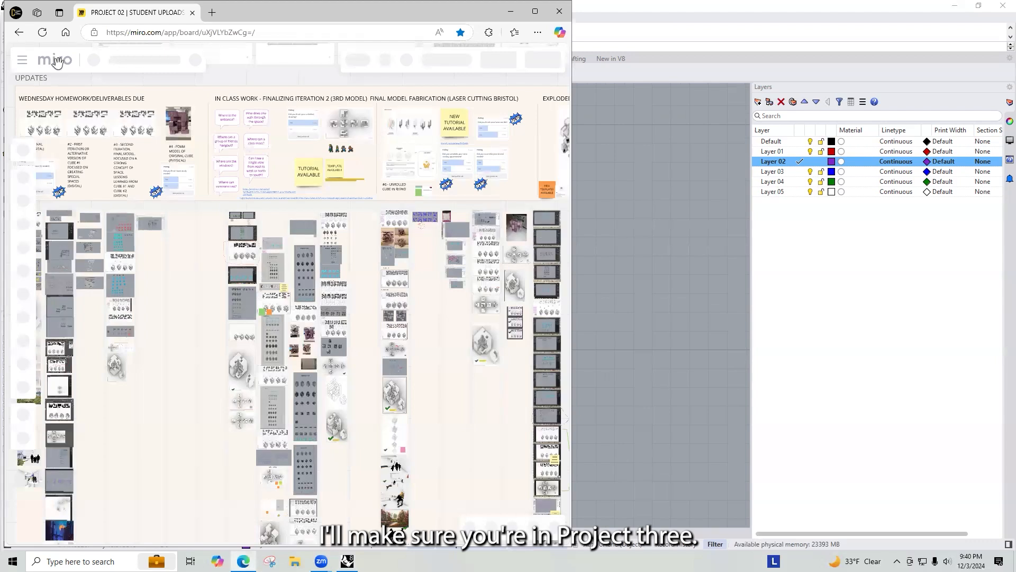
# Step: Open the Project 03 | Student Uploads board from the Miro dashboard and narrow the browser window
pyautogui.click(57, 54)
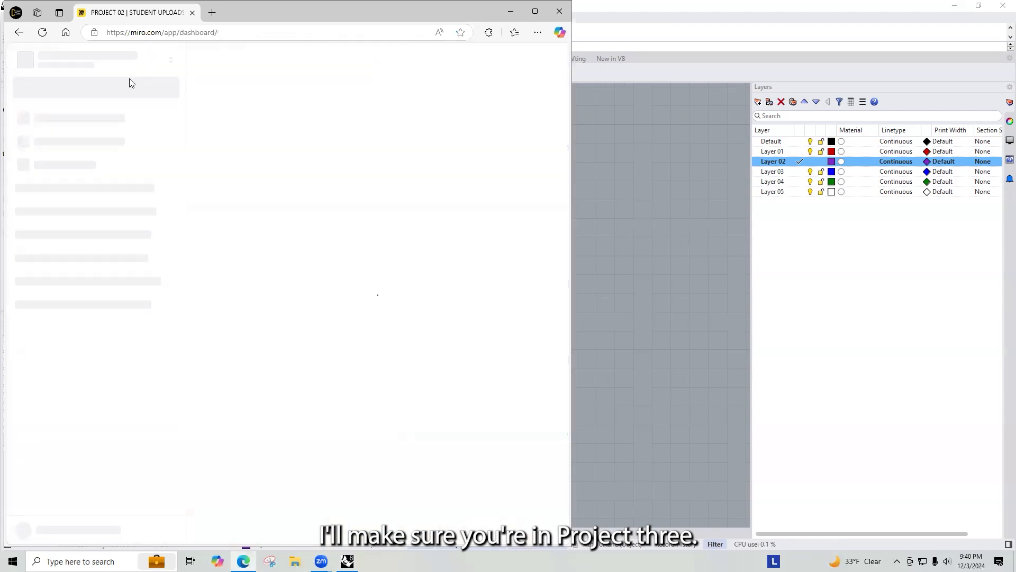
pyautogui.click(284, 377)
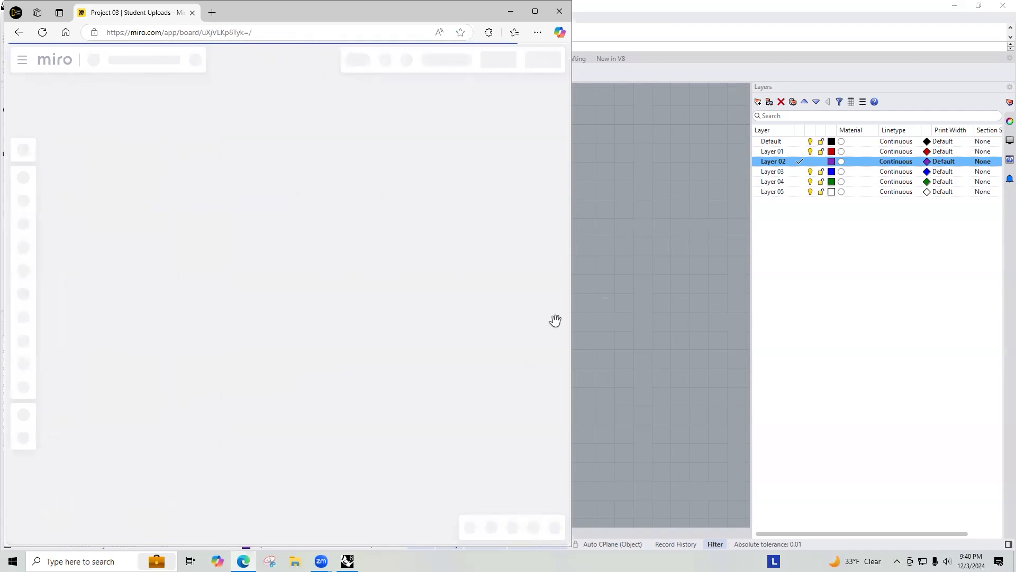
pyautogui.moveTo(572, 322); pyautogui.dragTo(556, 322)
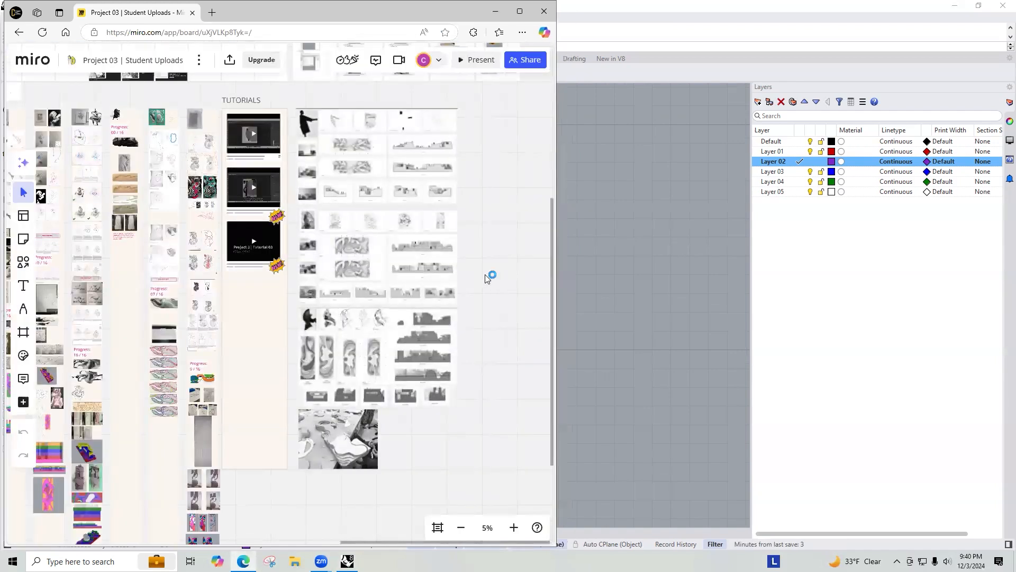
# Step: Browse the Project 03 board, zooming in on individual student drawings and models
pyautogui.scroll(-3, 497, 307)
pyautogui.moveTo(385, 318); pyautogui.dragTo(273, 406, button='right')
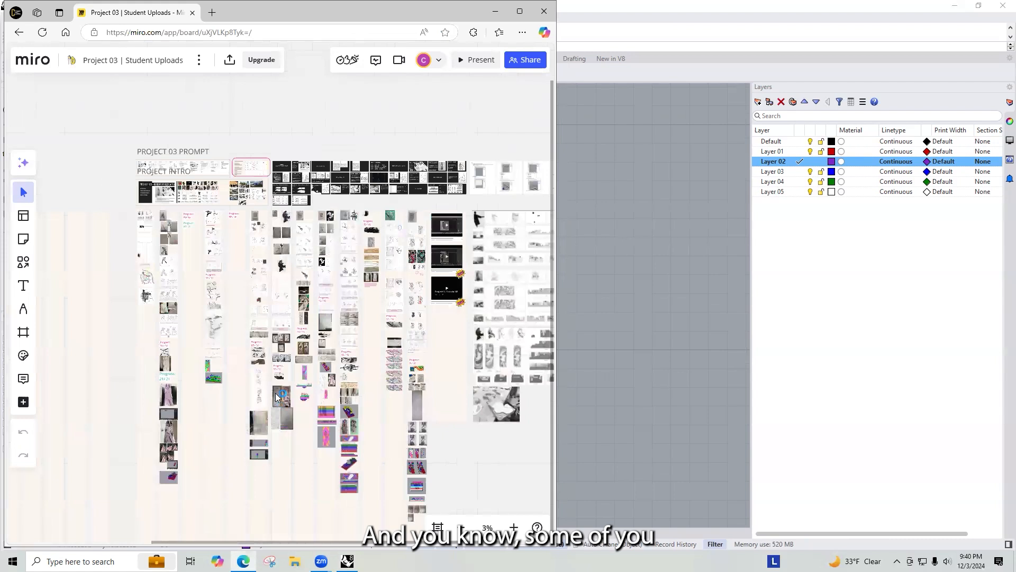
pyautogui.scroll(3, 183, 319)
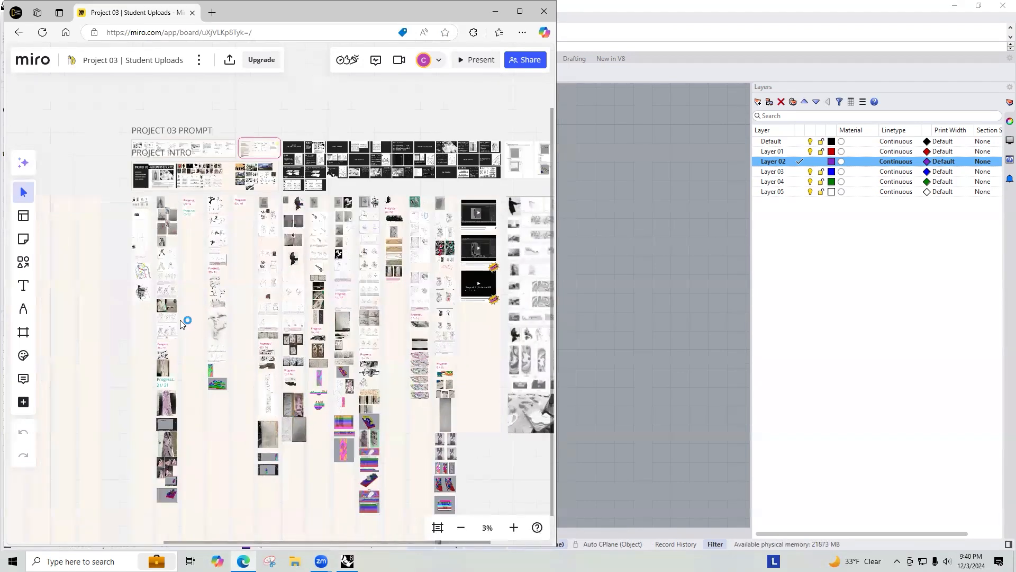
pyautogui.scroll(10, 267, 328)
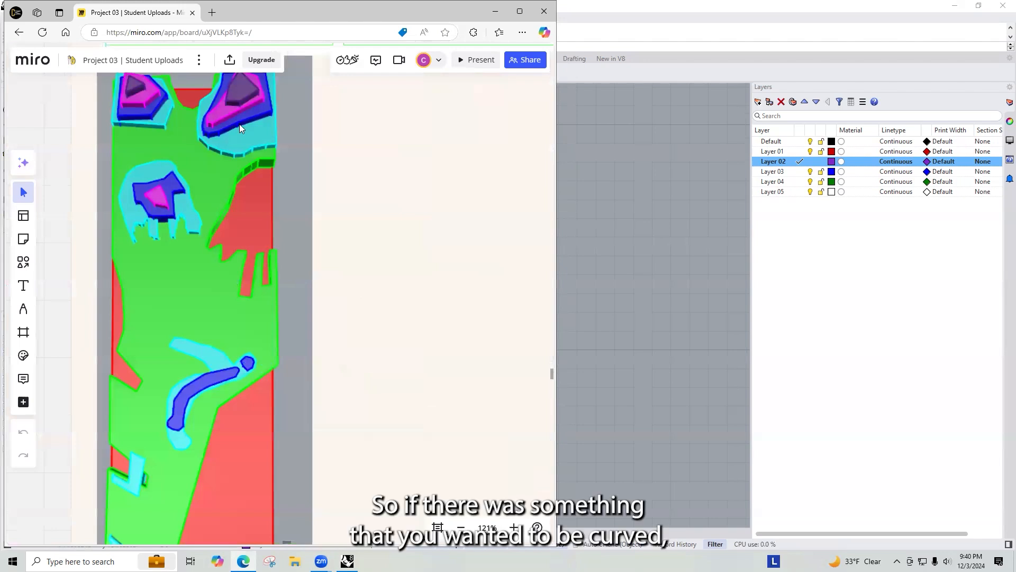
pyautogui.scroll(-8, 215, 221)
pyautogui.scroll(-6, 304, 249)
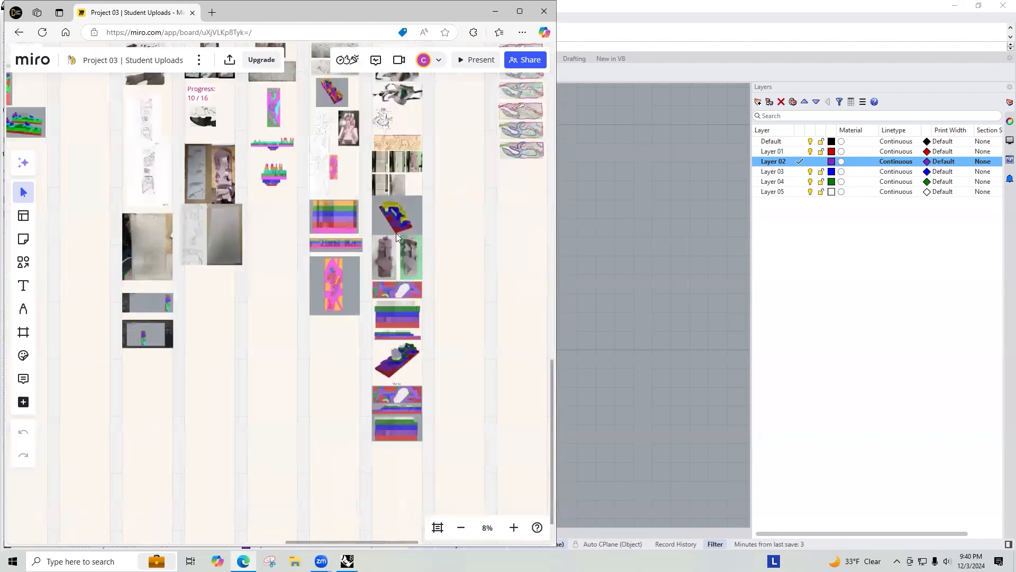
pyautogui.scroll(6, 342, 285)
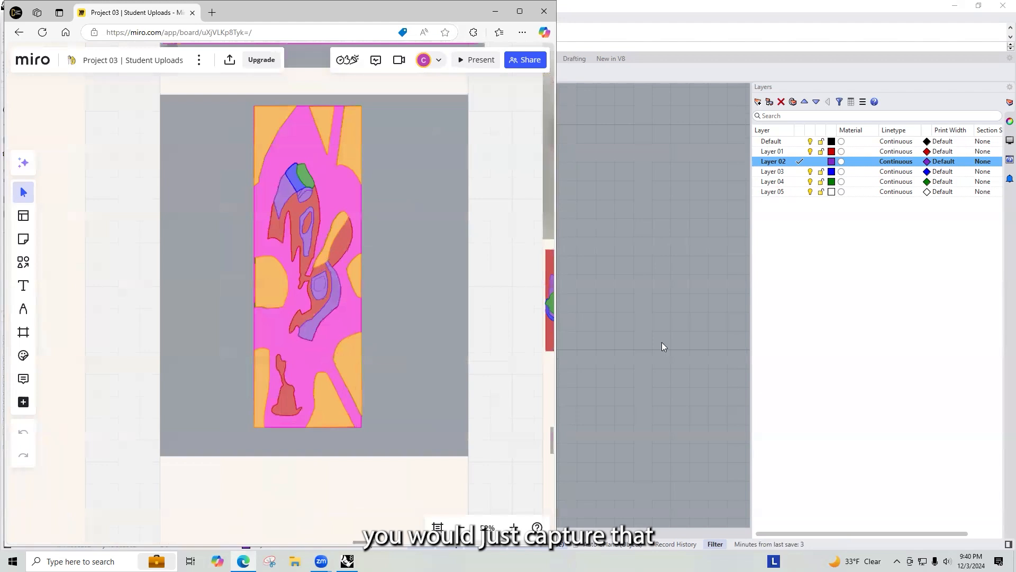
# Step: Return to Rhino and select the original polyline and the smooth curves in turn to compare them
pyautogui.click(663, 346)
pyautogui.click(371, 425)
pyautogui.click(363, 441)
pyautogui.click(420, 324)
pyautogui.moveTo(408, 290); pyautogui.dragTo(402, 257, button='right')
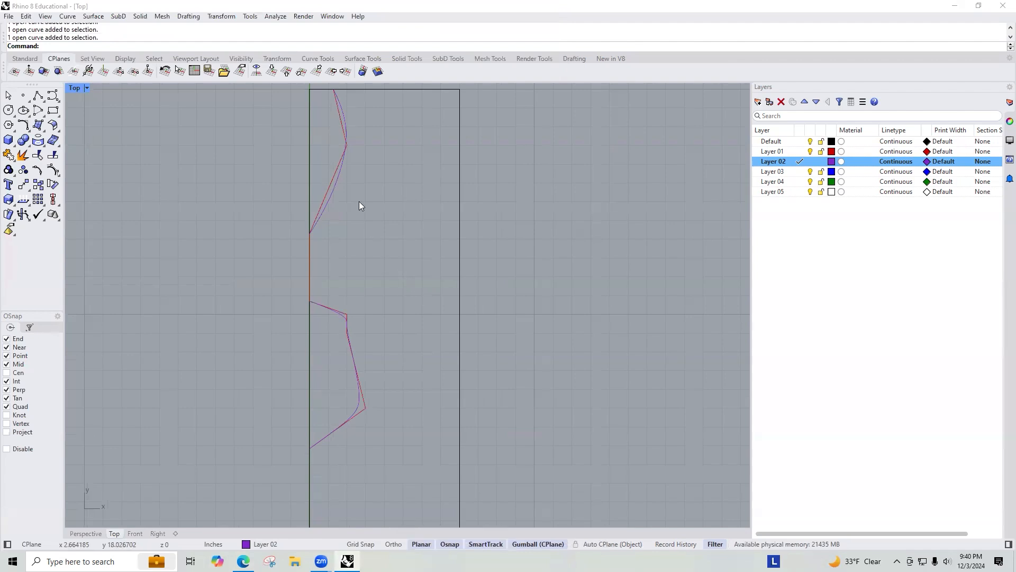
pyautogui.click(329, 192)
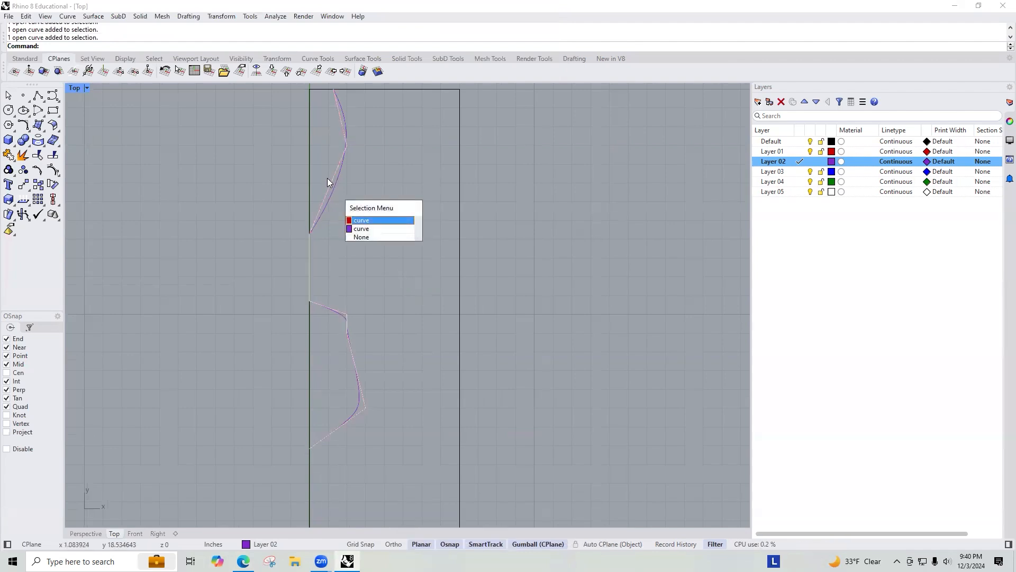
pyautogui.click(368, 222)
pyautogui.moveTo(400, 205); pyautogui.dragTo(406, 273, button='right')
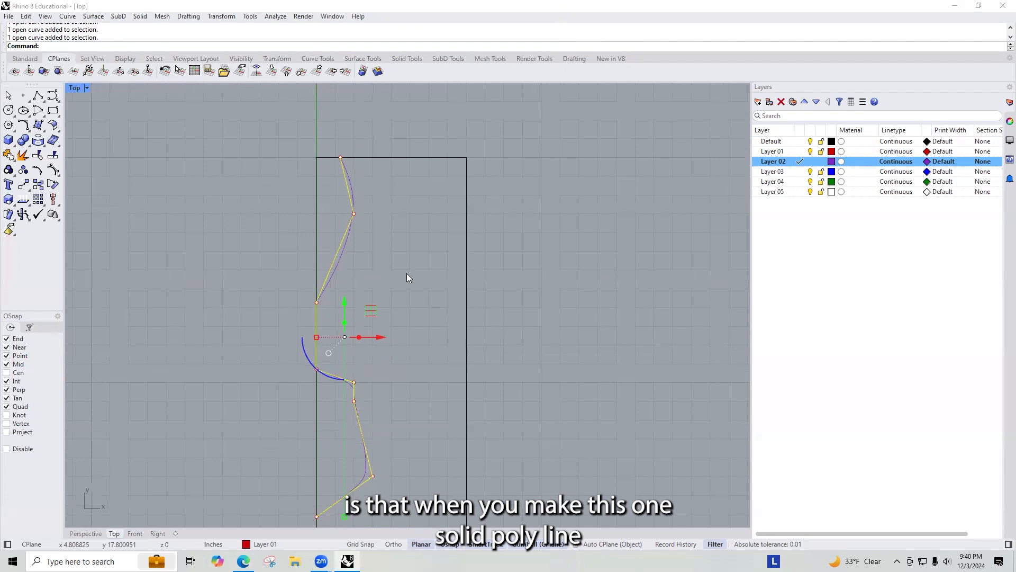
pyautogui.click(381, 228)
pyautogui.click(343, 256)
pyautogui.click(394, 249)
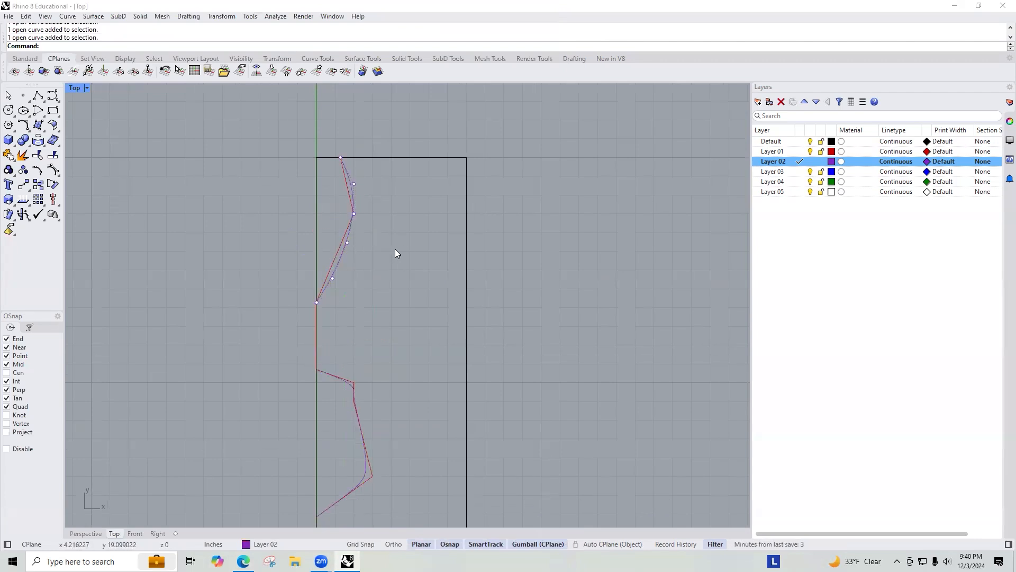
pyautogui.click(337, 263)
pyautogui.click(386, 270)
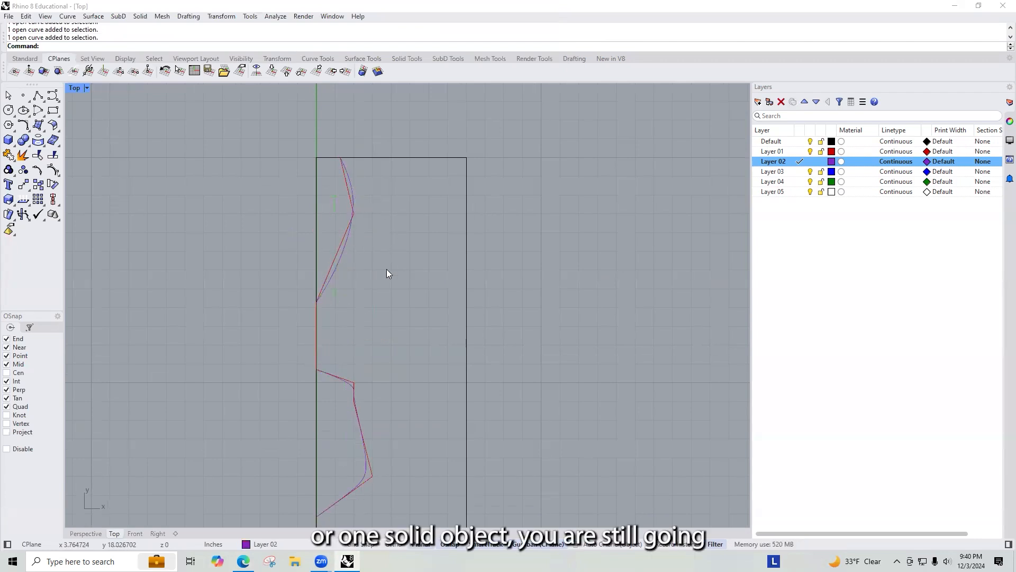
# Step: Draw a polyline closing the top-left corner, from the upper curve's lower end up the left edge to the corner and across to its top end
pyautogui.write('pline')
pyautogui.press('Return')
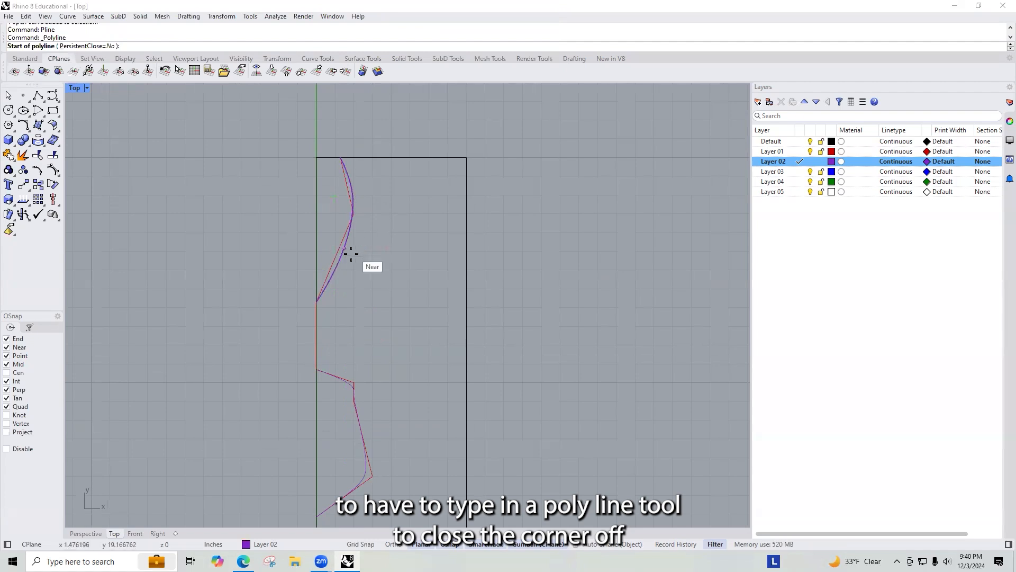
pyautogui.click(320, 301)
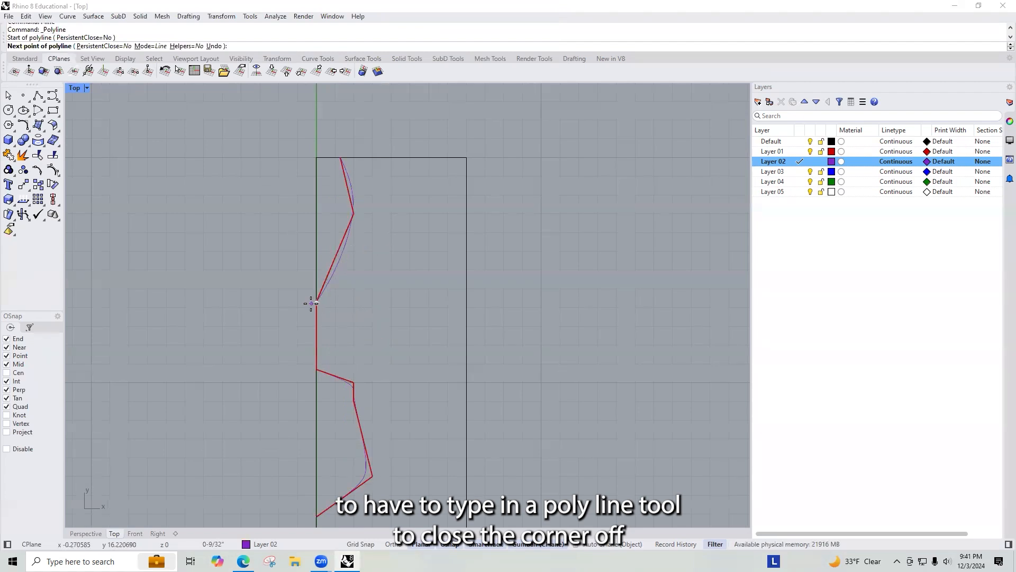
pyautogui.click(316, 157)
pyautogui.click(338, 158)
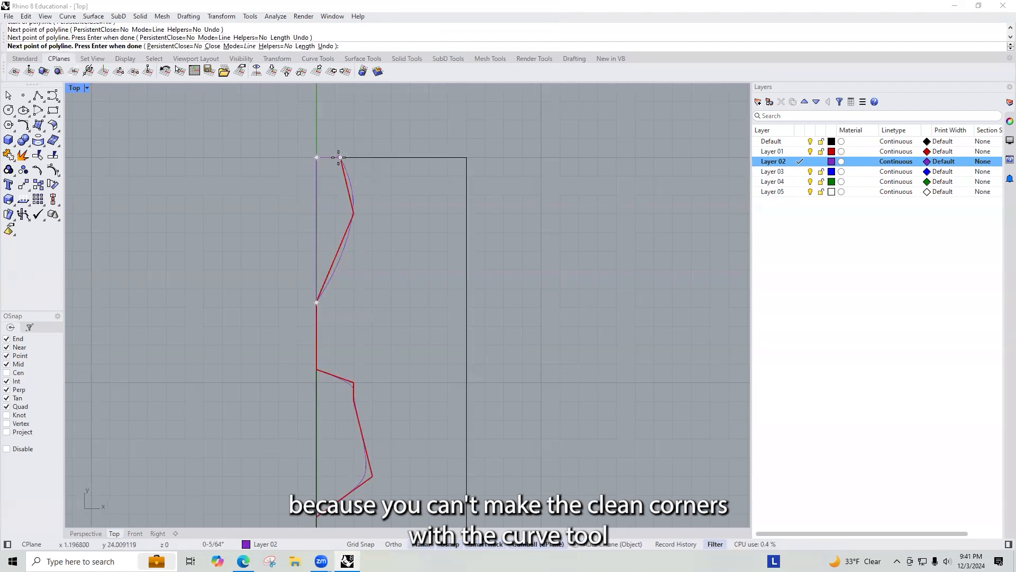
pyautogui.press('Return')
pyautogui.press('Return')
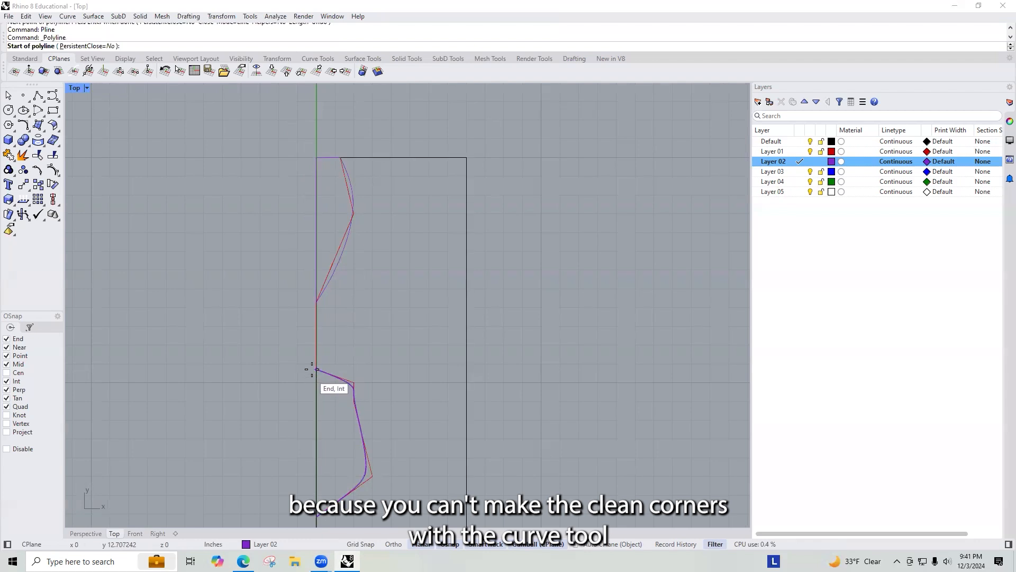
pyautogui.scroll(18, 317, 370)
pyautogui.press('Escape')
# Step: Close the lower smooth curve with a straight segment along the left edge
pyautogui.scroll(-10, 373, 258)
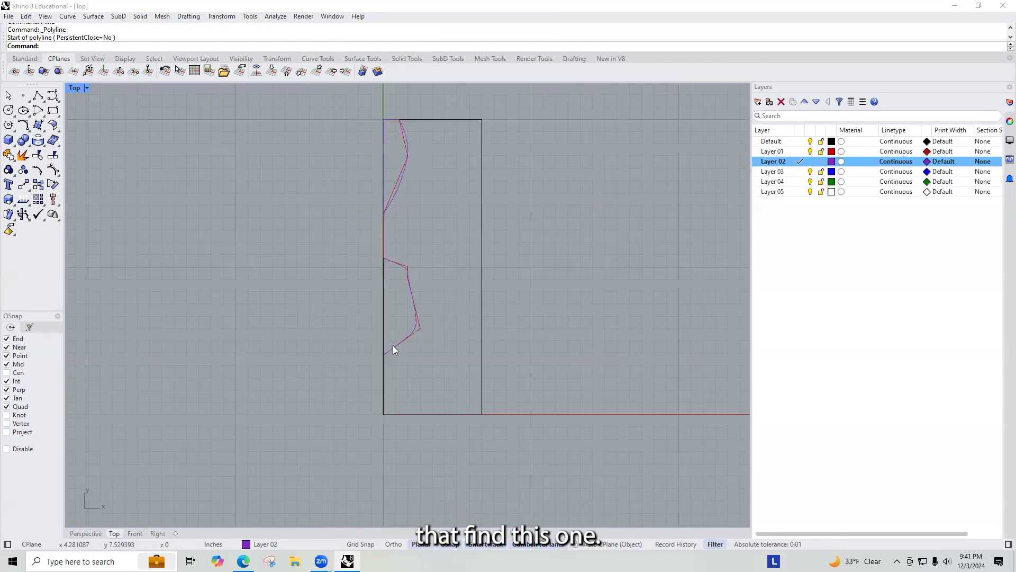
pyautogui.scroll(5, 413, 328)
pyautogui.click(438, 306)
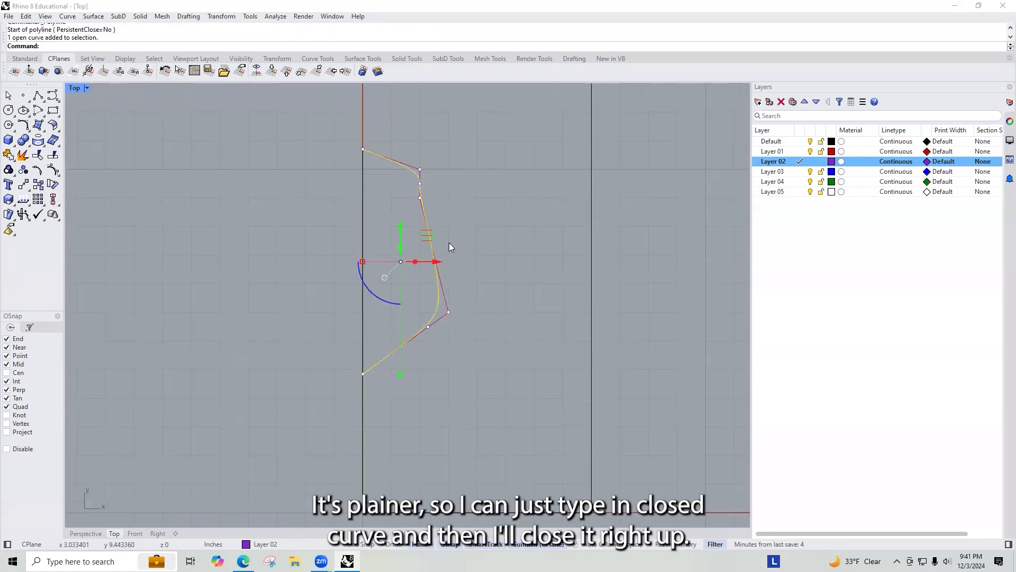
pyautogui.press('Return')
# Step: Join the upper smooth curve and the corner polyline into one closed curve
pyautogui.scroll(8, 383, 415)
pyautogui.scroll(-6, 311, 391)
pyautogui.scroll(3, 323, 143)
pyautogui.scroll(2, 339, 122)
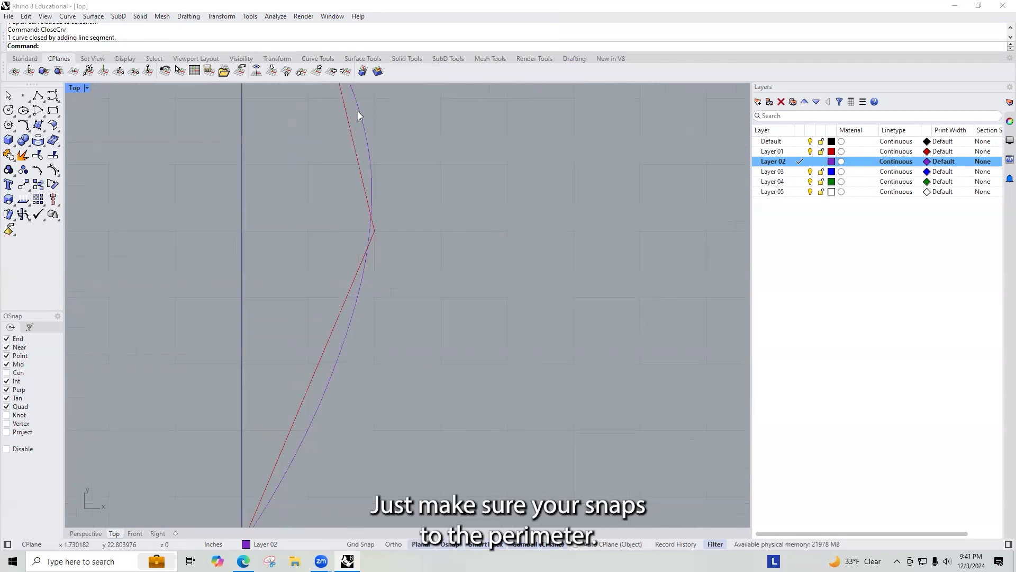
pyautogui.click(362, 112)
pyautogui.scroll(-3, 371, 190)
pyautogui.click(345, 160)
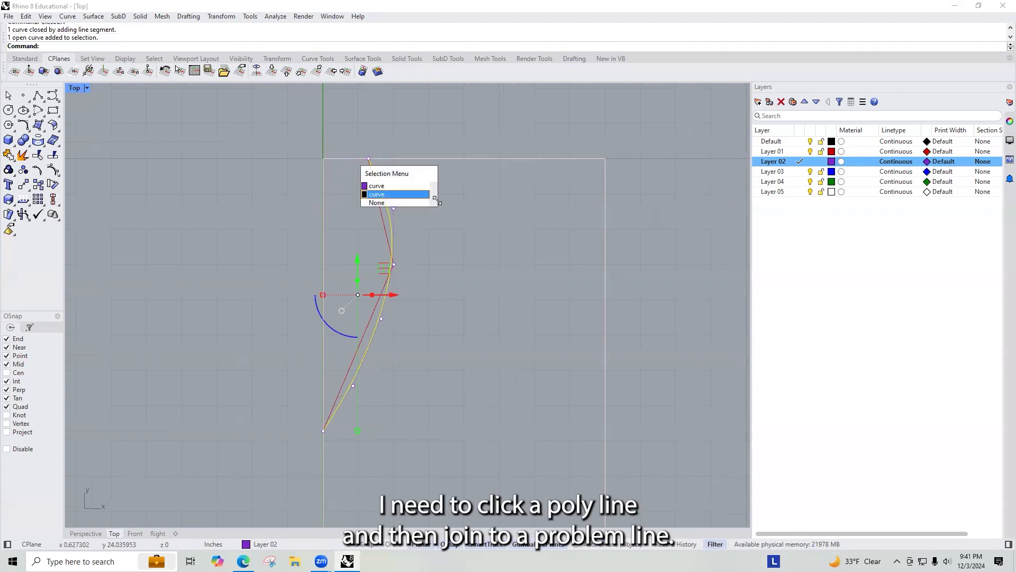
pyautogui.click(410, 186)
pyautogui.press('Return')
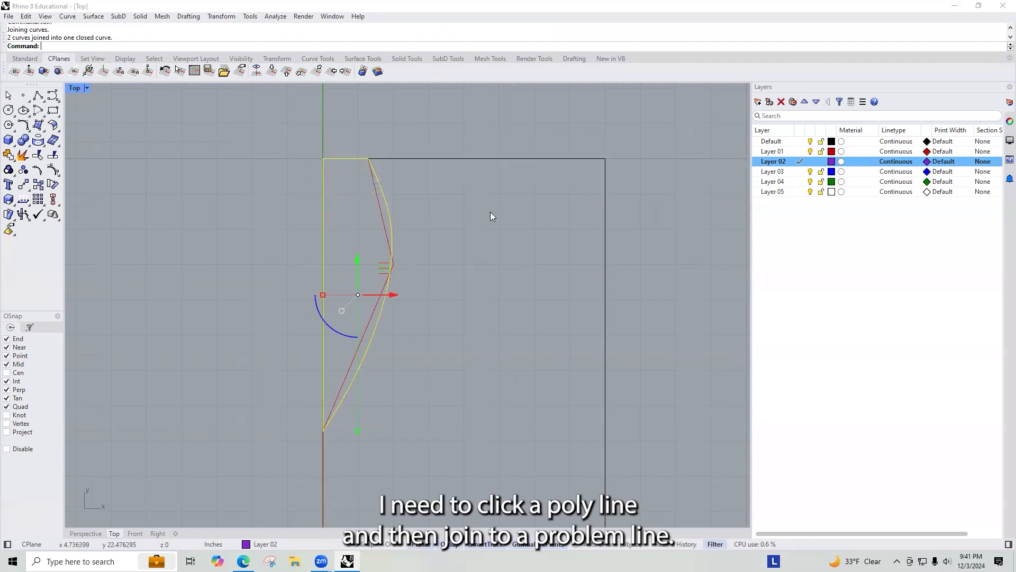
# Step: Select both closed curves and inspect their object properties
pyautogui.scroll(-5, 436, 260)
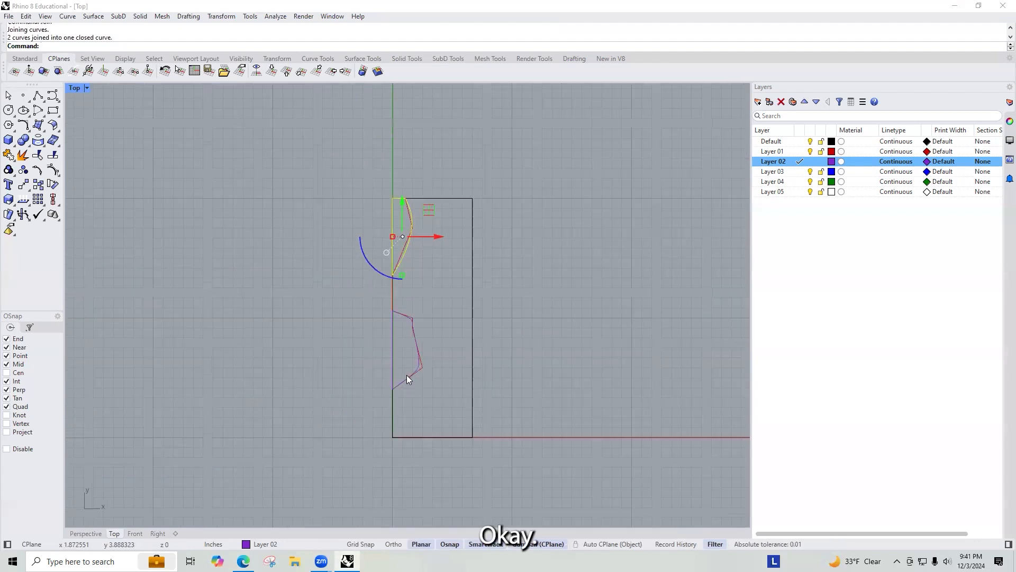
pyautogui.scroll(3, 408, 375)
pyautogui.keyDown('shift'); pyautogui.click(422, 361); pyautogui.keyUp('shift')
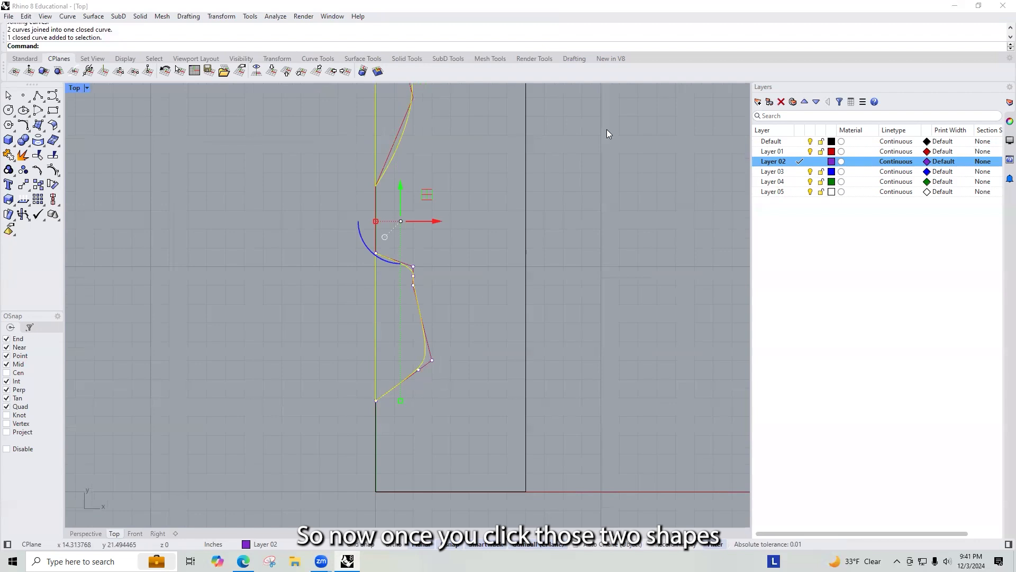
pyautogui.click(1003, 123)
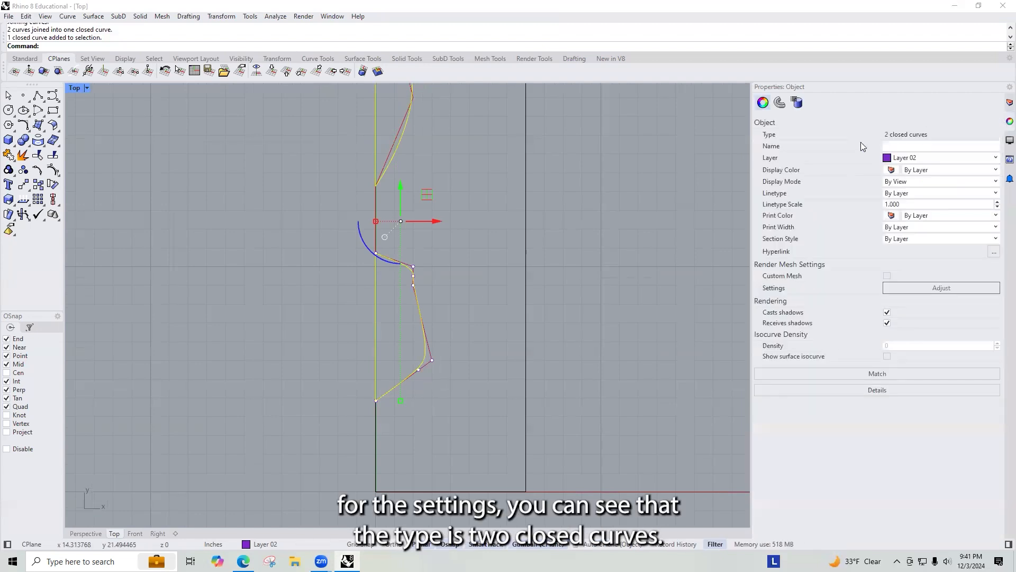
# Step: Delete the original Layer 01 polyline that the smooth curves were traced over
pyautogui.click(466, 271)
pyautogui.scroll(-3, 471, 249)
pyautogui.scroll(5, 365, 281)
pyautogui.scroll(-4, 312, 237)
pyautogui.click(301, 200)
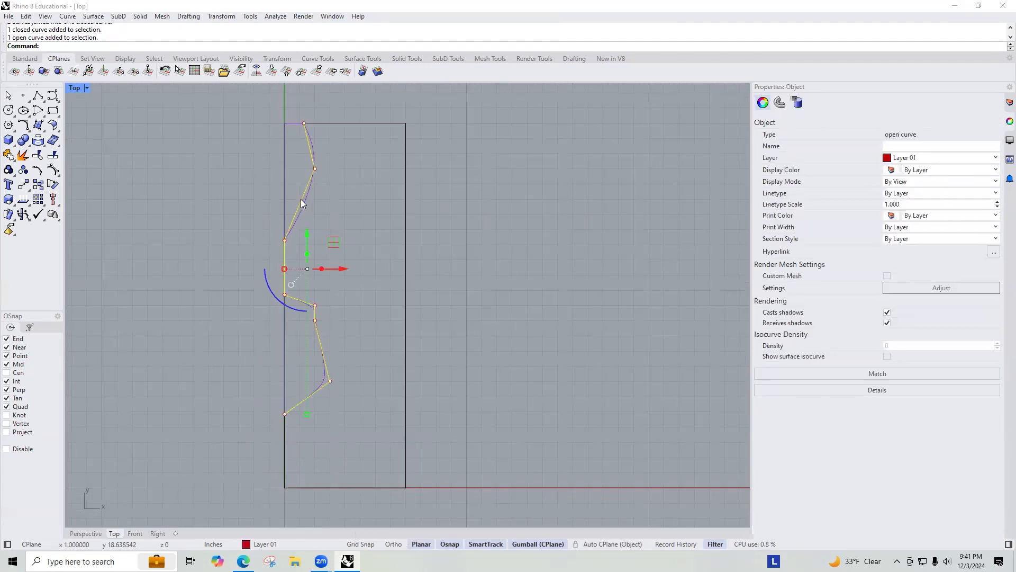
pyautogui.press('Delete')
pyautogui.moveTo(341, 265); pyautogui.dragTo(317, 245, button='right')
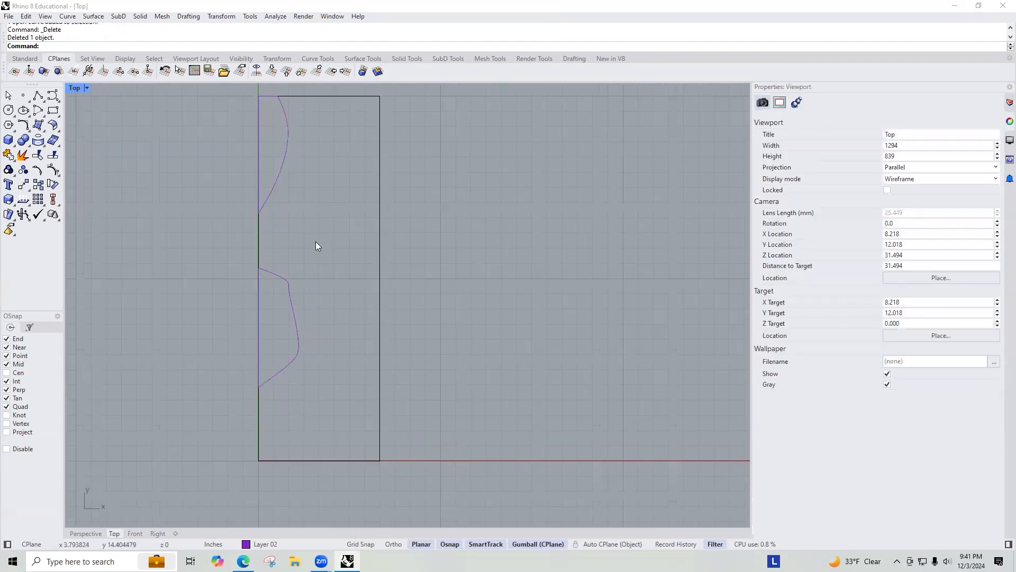
# Step: Make Layer 01 the current layer
pyautogui.click(1009, 121)
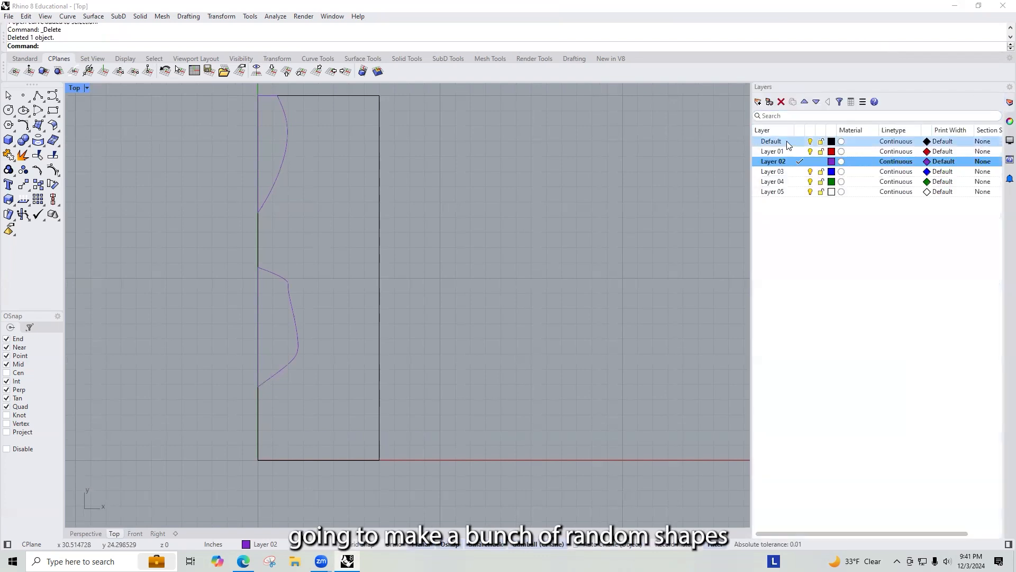
pyautogui.click(800, 152)
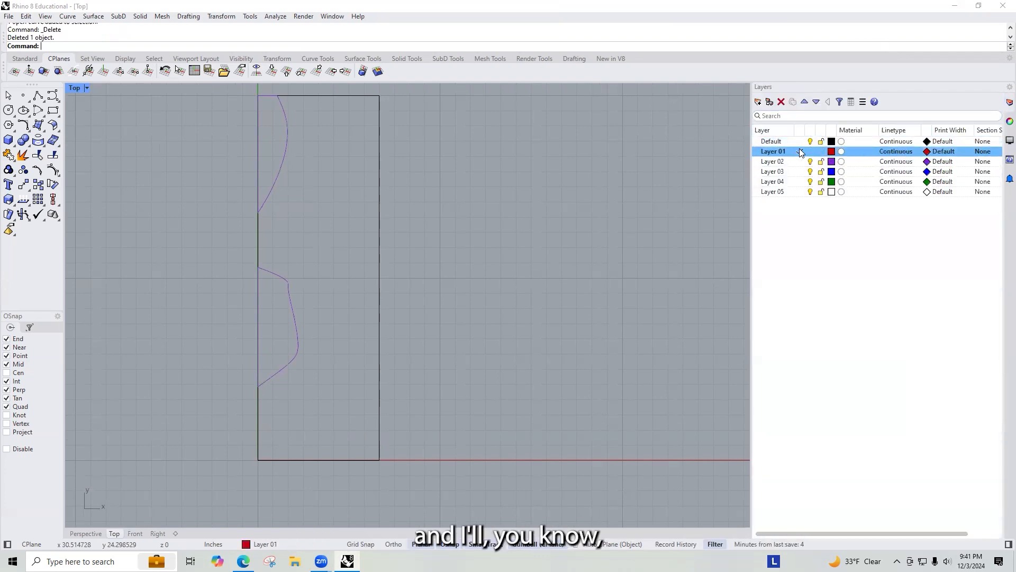
pyautogui.click(258, 435)
pyautogui.click(306, 434)
pyautogui.press('BackSpace')
pyautogui.press('BackSpace')
pyautogui.press('BackSpace')
pyautogui.press('BackSpace')
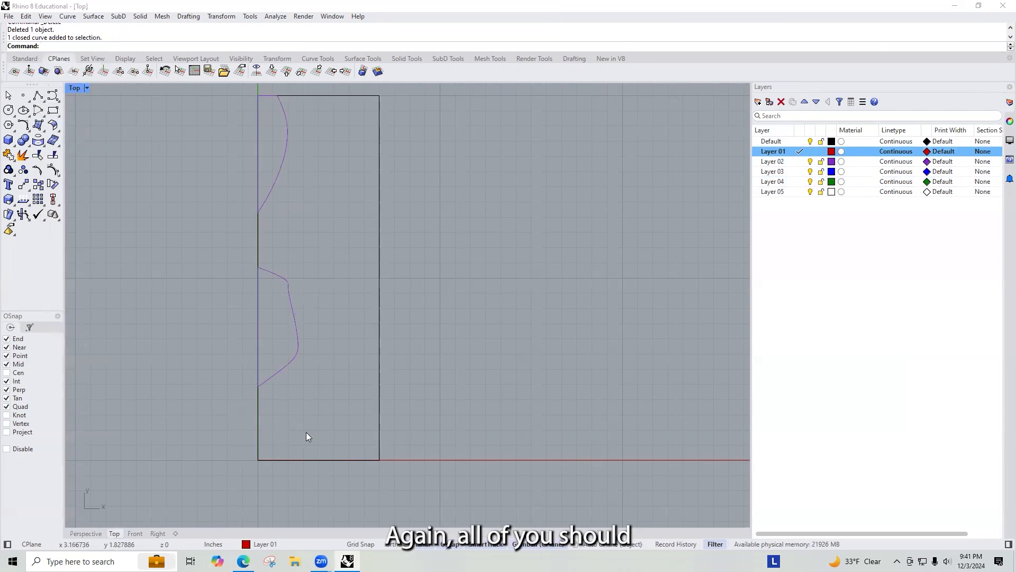
# Step: Draw a smooth curve from the boundary's left edge bulging outward around the lower shape and back to the left edge
pyautogui.write('Curve')
pyautogui.press('Return')
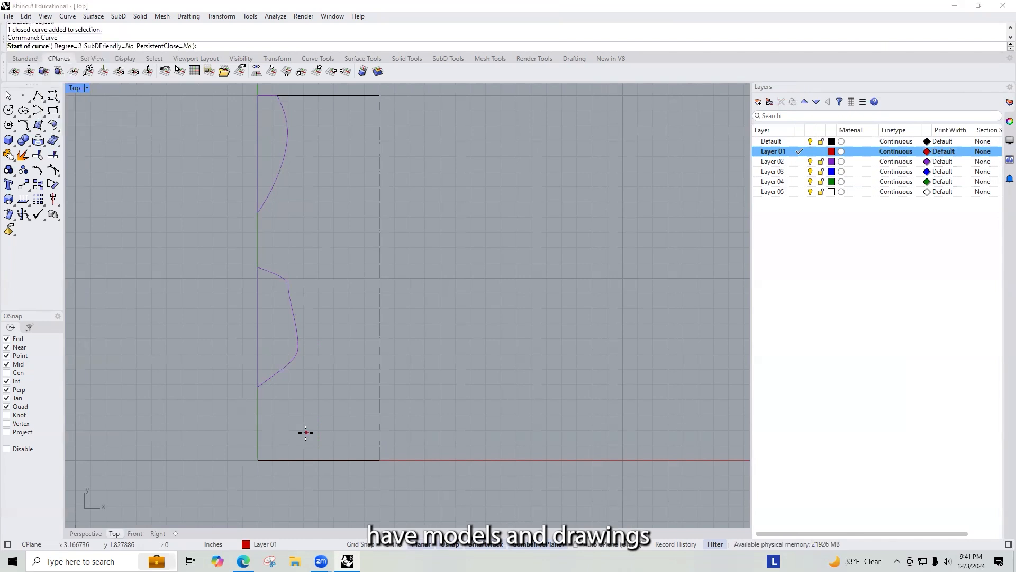
pyautogui.click(259, 414)
pyautogui.click(302, 389)
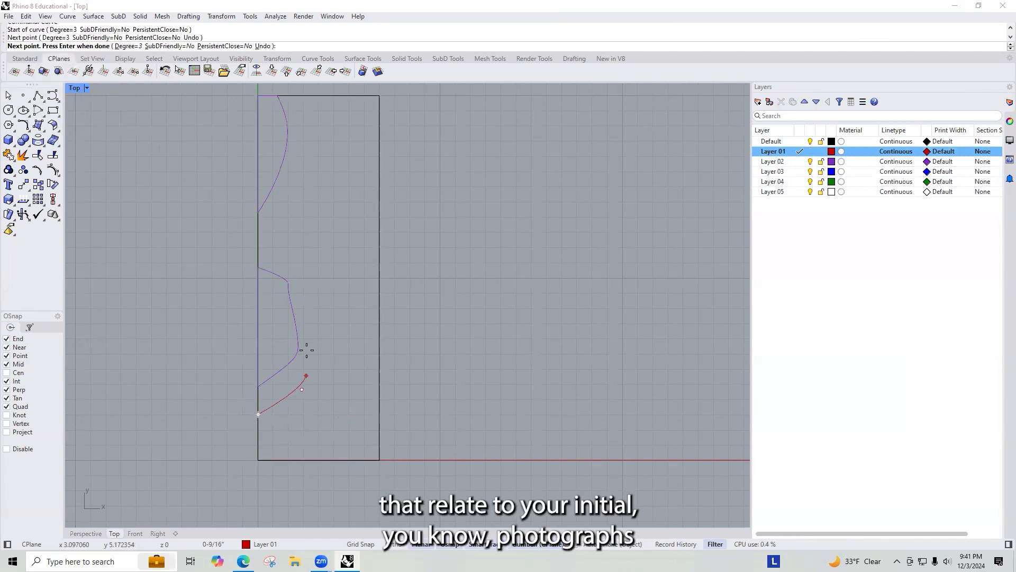
pyautogui.click(309, 341)
pyautogui.click(315, 309)
pyautogui.click(303, 261)
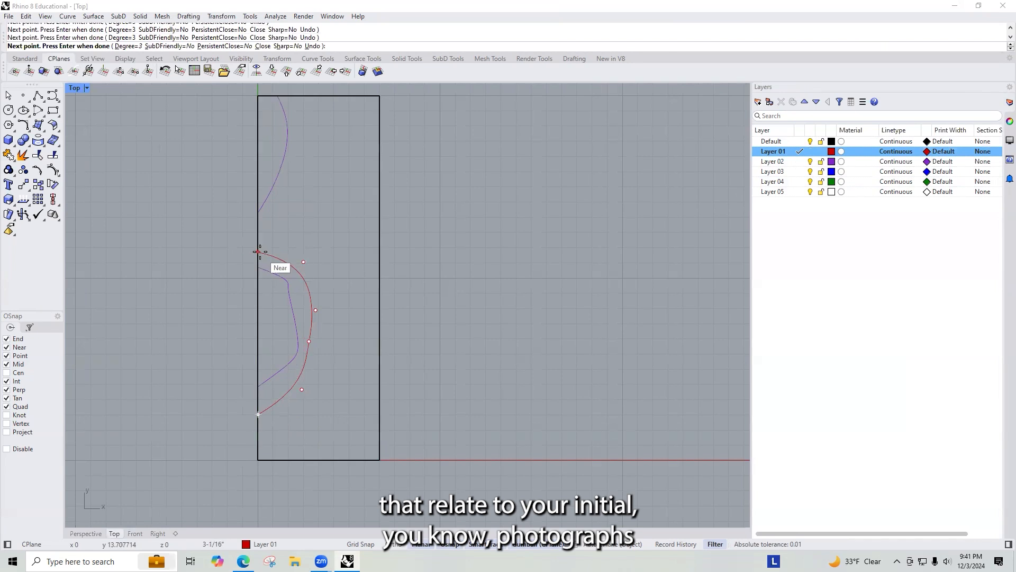
pyautogui.click(257, 252)
pyautogui.press('Return')
pyautogui.press('Return')
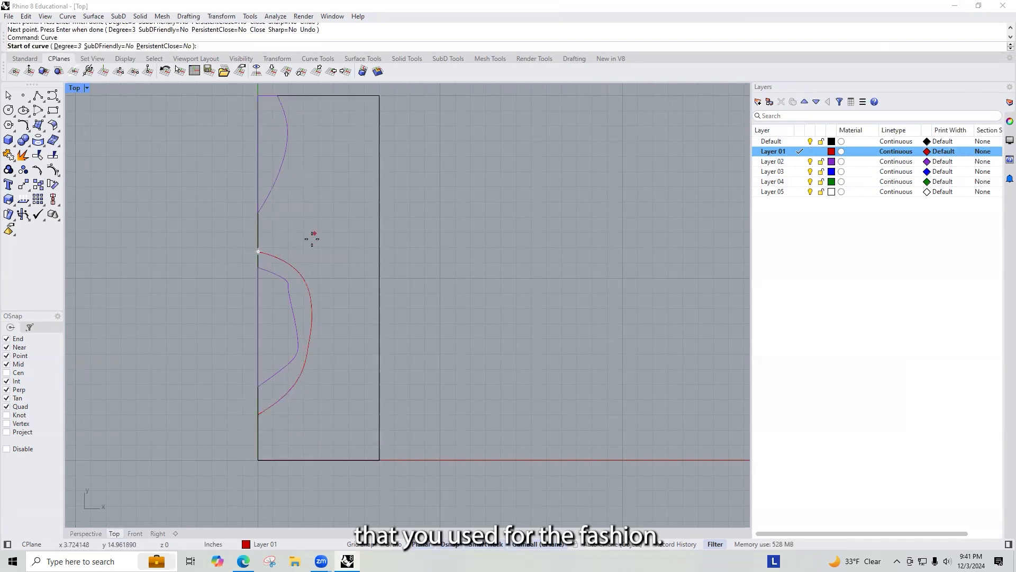
# Step: Delete the newly drawn curve
pyautogui.press('Escape')
pyautogui.click(290, 265)
pyautogui.press('Delete')
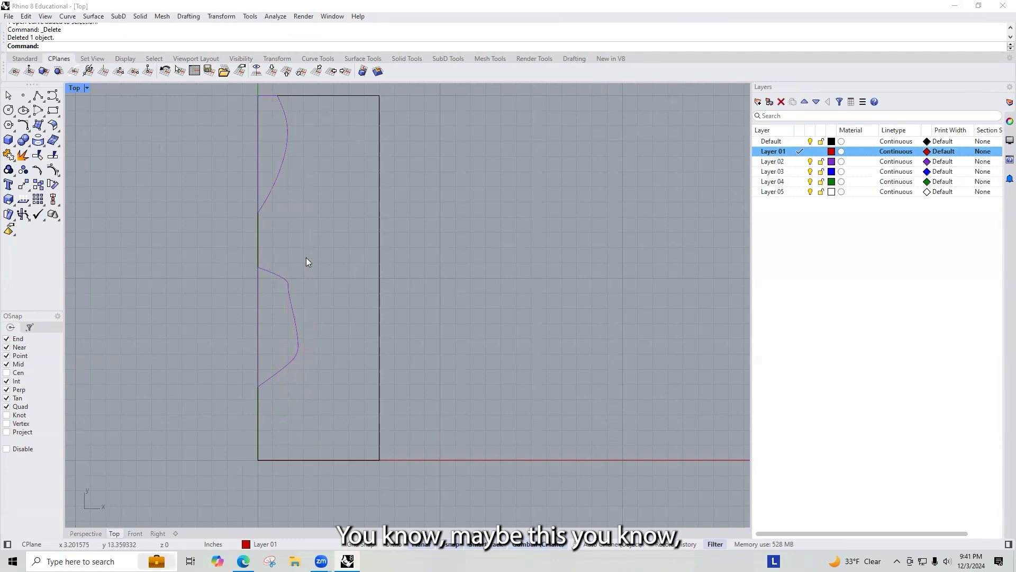
pyautogui.moveTo(313, 135); pyautogui.dragTo(334, 264)
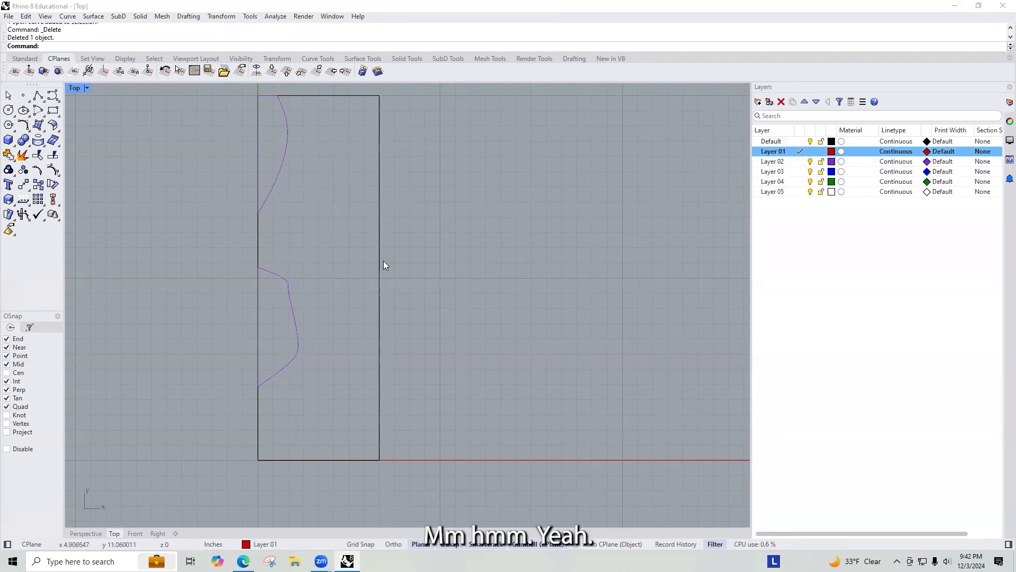
pyautogui.write('pline')
pyautogui.press('Return')
pyautogui.click(258, 408)
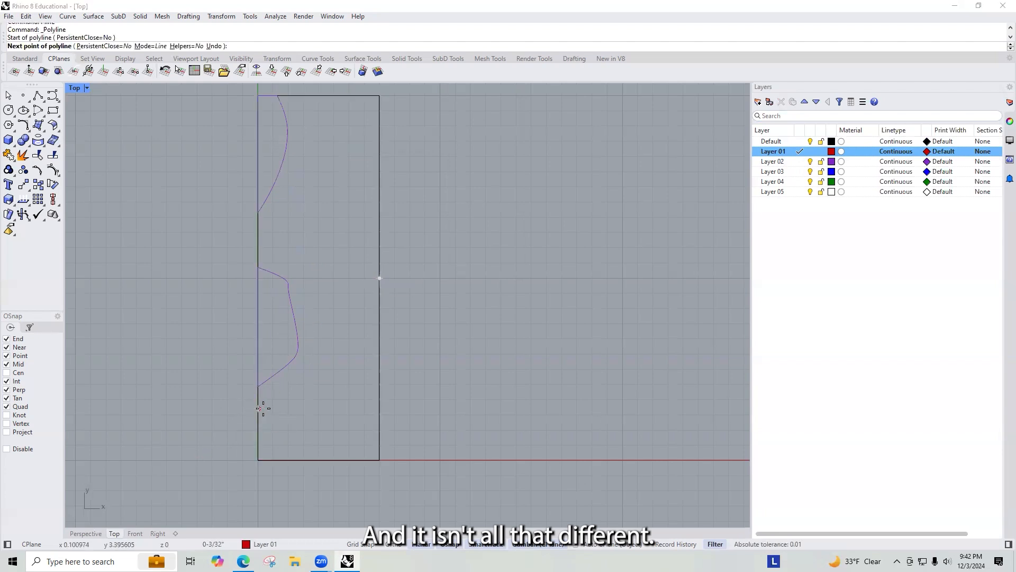
pyautogui.click(309, 392)
pyautogui.click(364, 332)
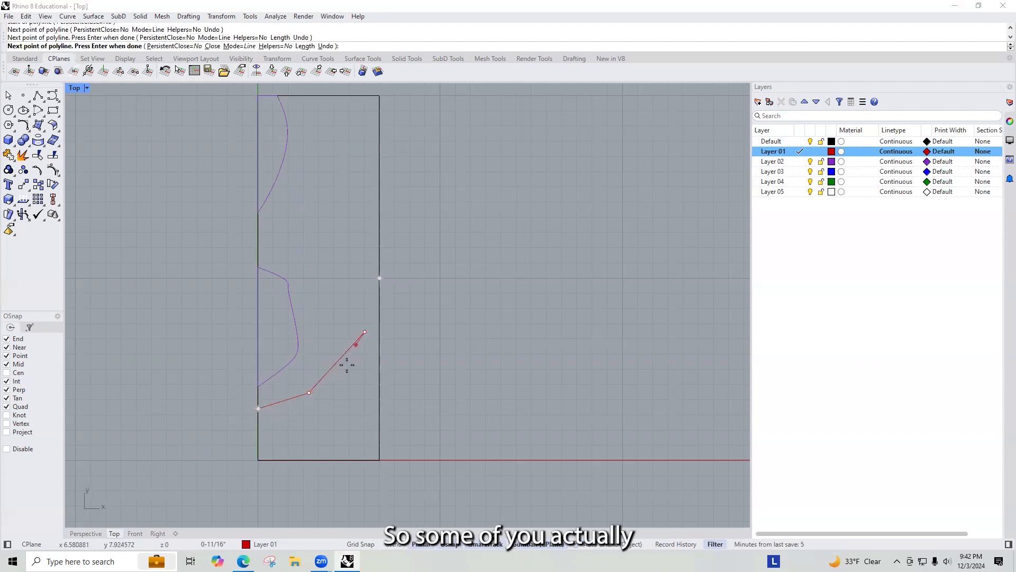
pyautogui.press('Escape')
# Step: Draw a smooth curve from the boundary's left edge near the bottom sweeping up to its right edge
pyautogui.write('curve')
pyautogui.press('Return')
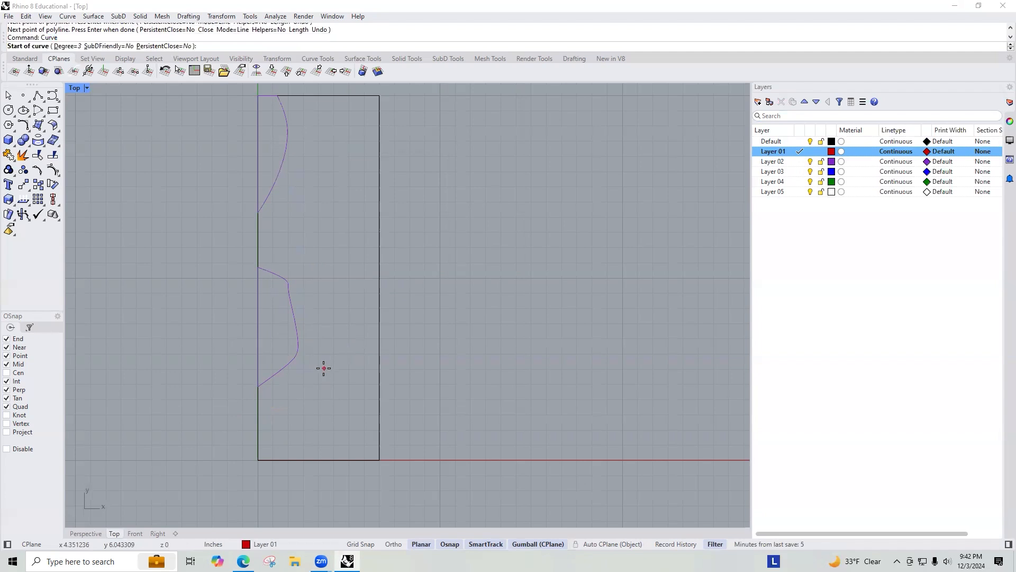
pyautogui.click(259, 411)
pyautogui.click(341, 365)
pyautogui.click(358, 272)
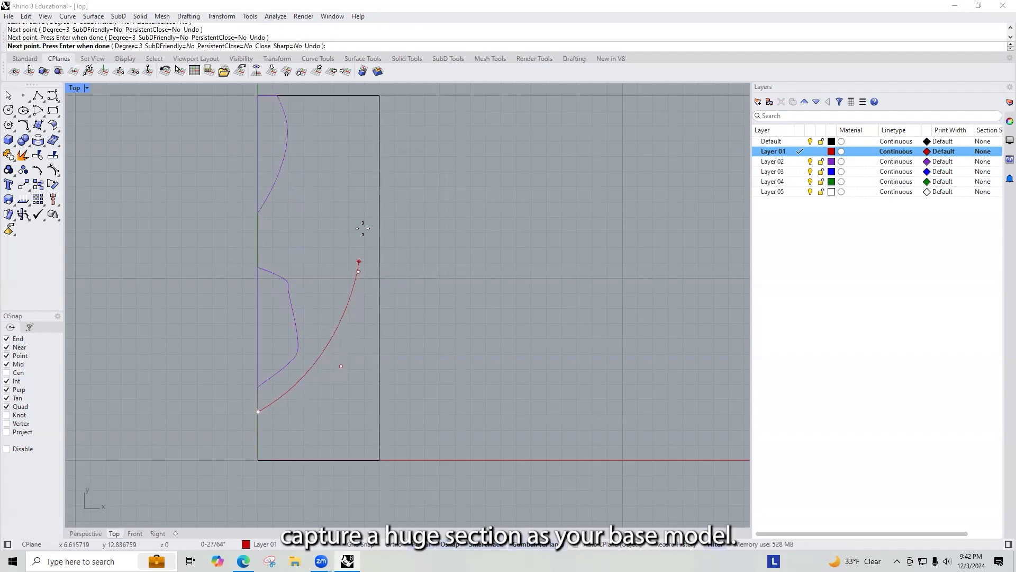
pyautogui.click(381, 203)
pyautogui.press('Return')
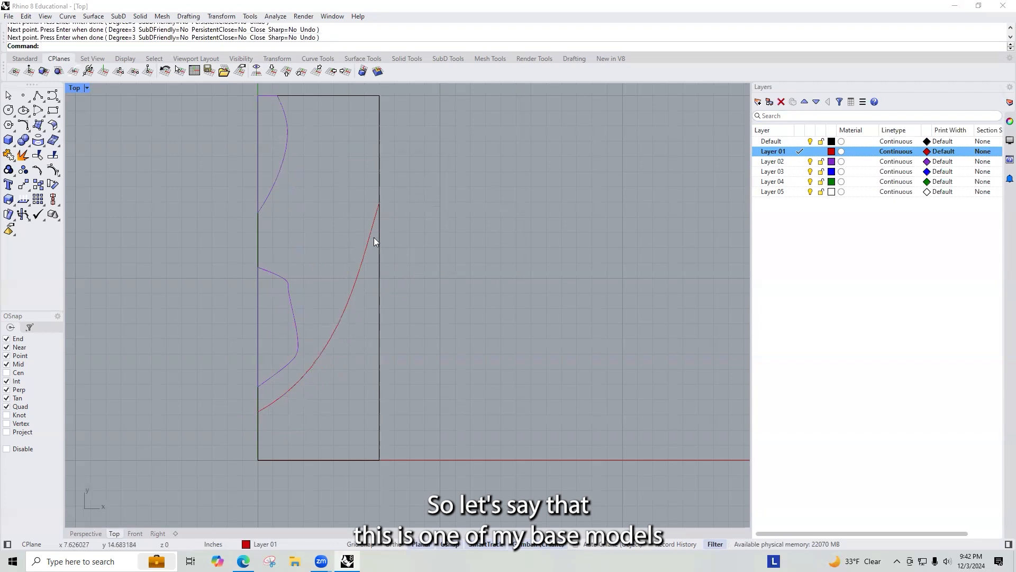
# Step: Draw a polyline from the curve's end up the boundary's right edge, across the top, and down the left edge to the curve's start
pyautogui.write('P')
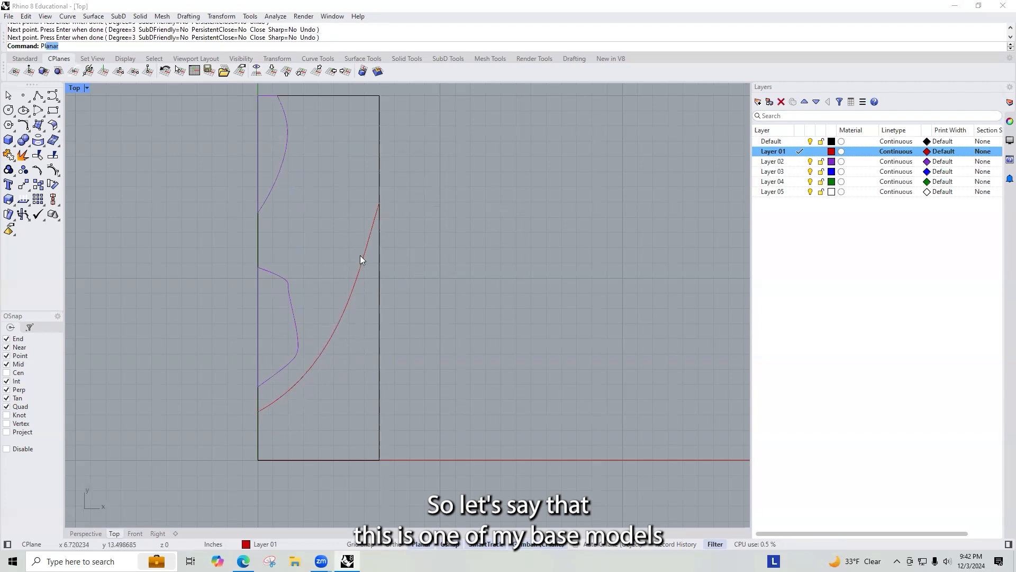
pyautogui.write('line')
pyautogui.press('Return')
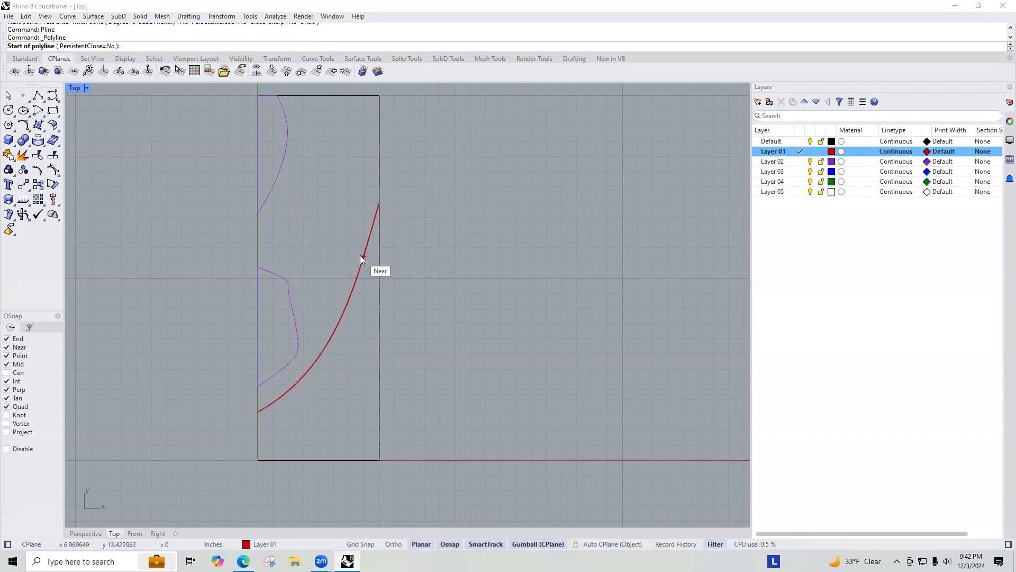
pyautogui.click(379, 203)
pyautogui.click(378, 96)
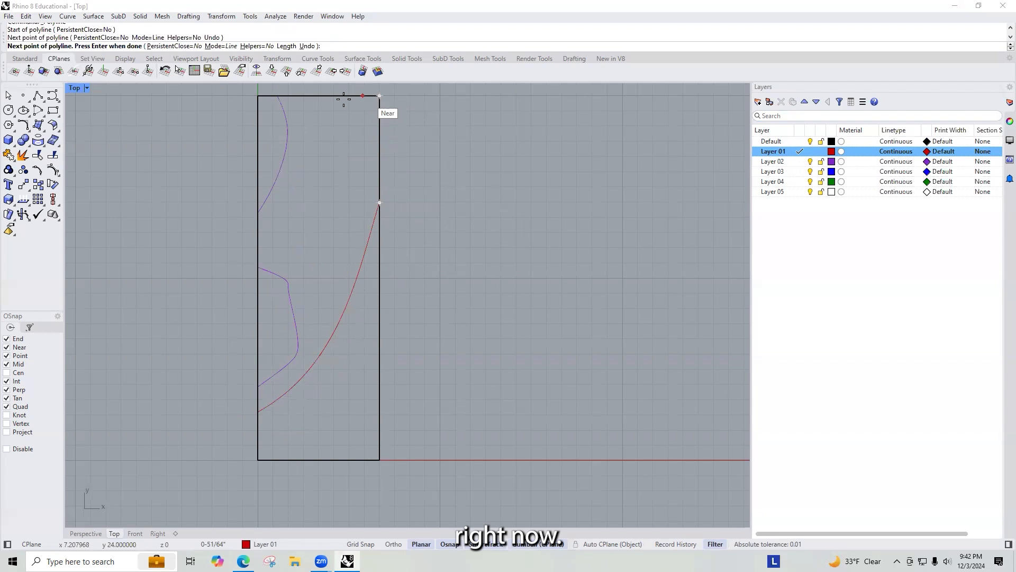
pyautogui.click(258, 96)
pyautogui.click(257, 411)
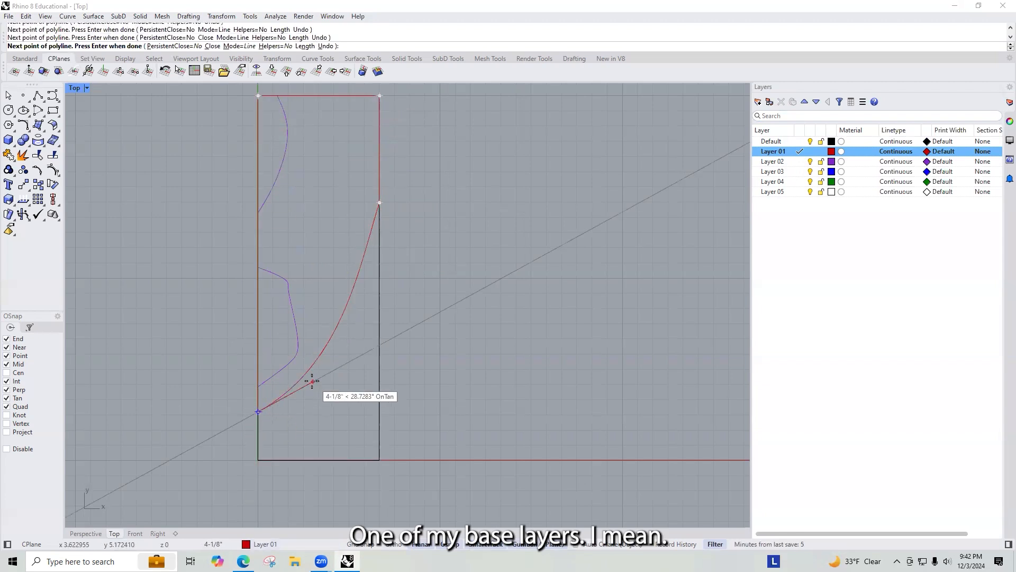
pyautogui.press('Return')
# Step: Join the sweeping curve and the boundary polyline into one closed shape
pyautogui.click(285, 396)
pyautogui.click(259, 406)
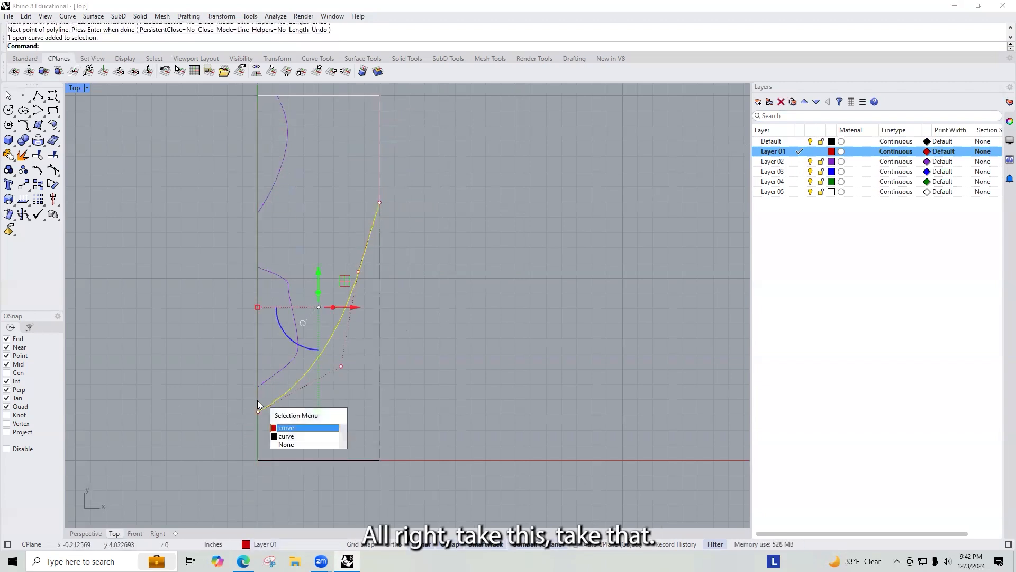
pyautogui.click(304, 421)
pyautogui.press('Return')
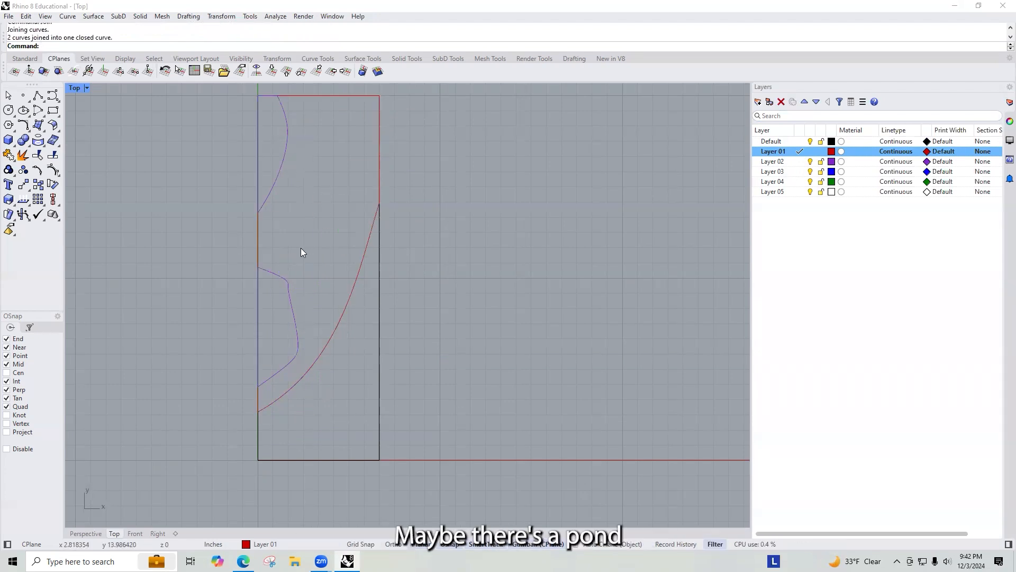
# Step: Draw a closed teardrop-shaped smooth curve in the upper part of the boundary, above the sweeping curve
pyautogui.write('curve')
pyautogui.press('Return')
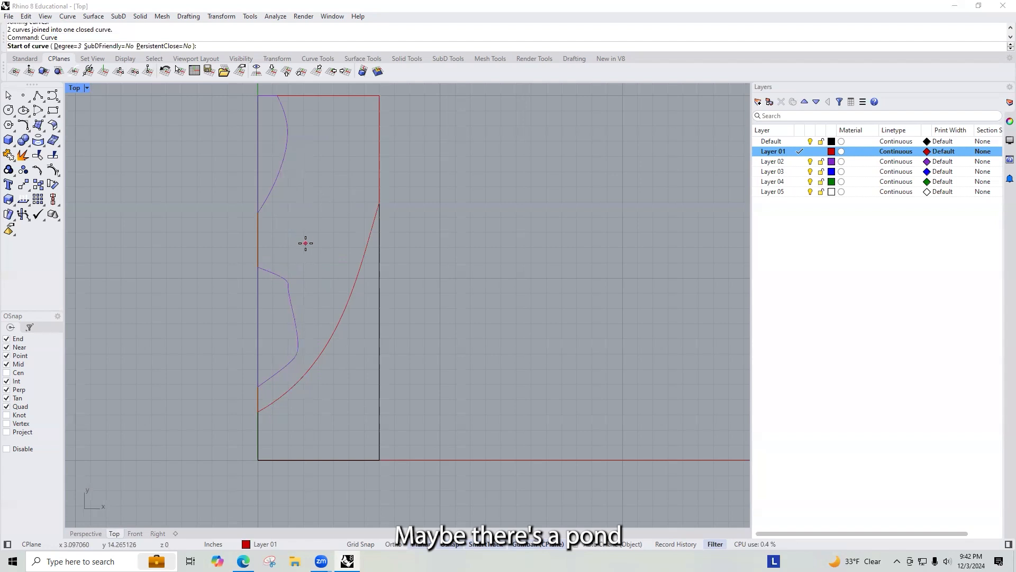
pyautogui.click(314, 243)
pyautogui.click(297, 239)
pyautogui.click(300, 205)
pyautogui.click(330, 141)
pyautogui.click(339, 142)
pyautogui.click(345, 169)
pyautogui.click(349, 218)
pyautogui.click(332, 234)
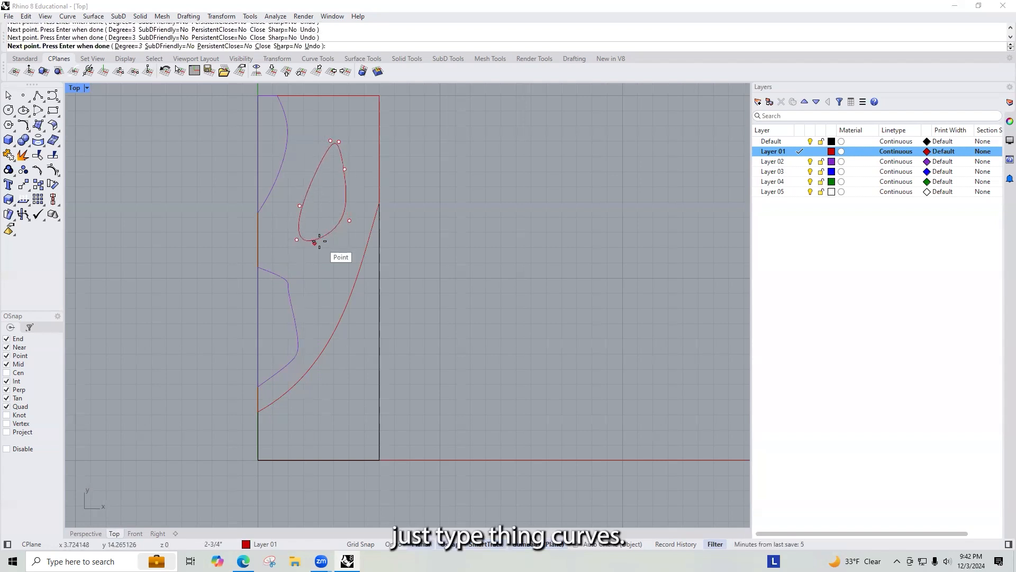
pyautogui.click(317, 243)
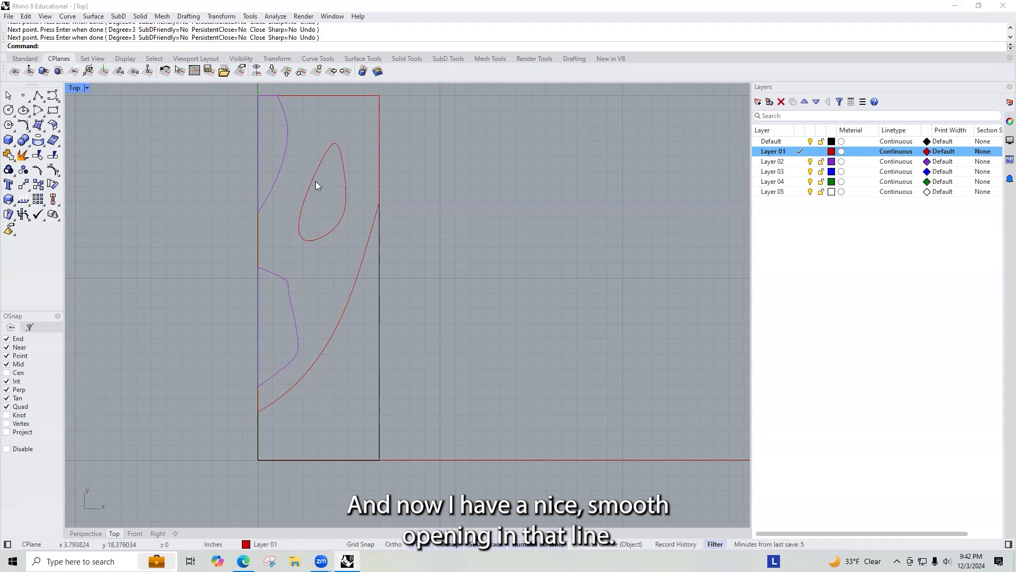
pyautogui.click(353, 275)
pyautogui.click(346, 196)
pyautogui.click(395, 436)
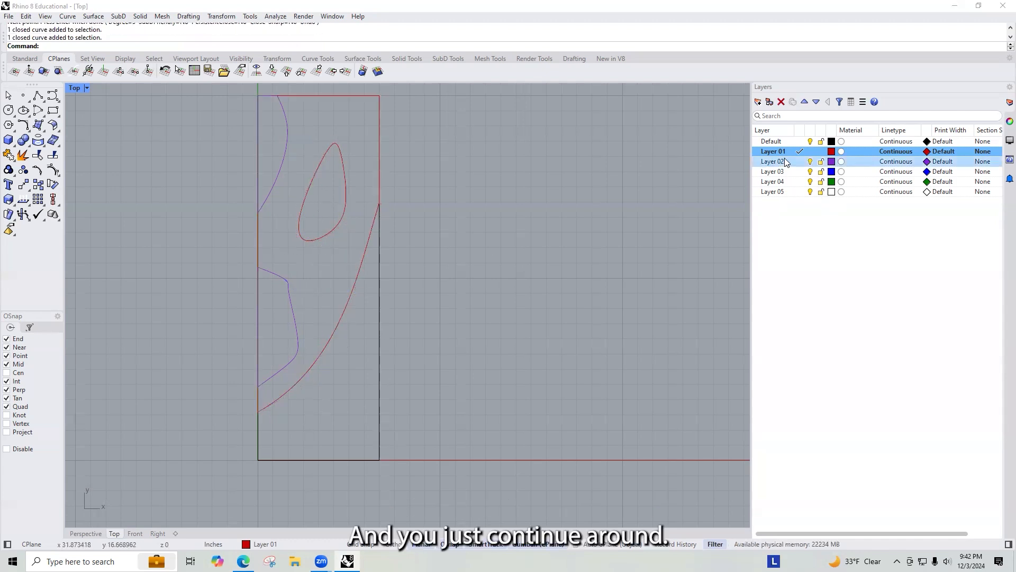
pyautogui.click(809, 183)
pyautogui.click(797, 182)
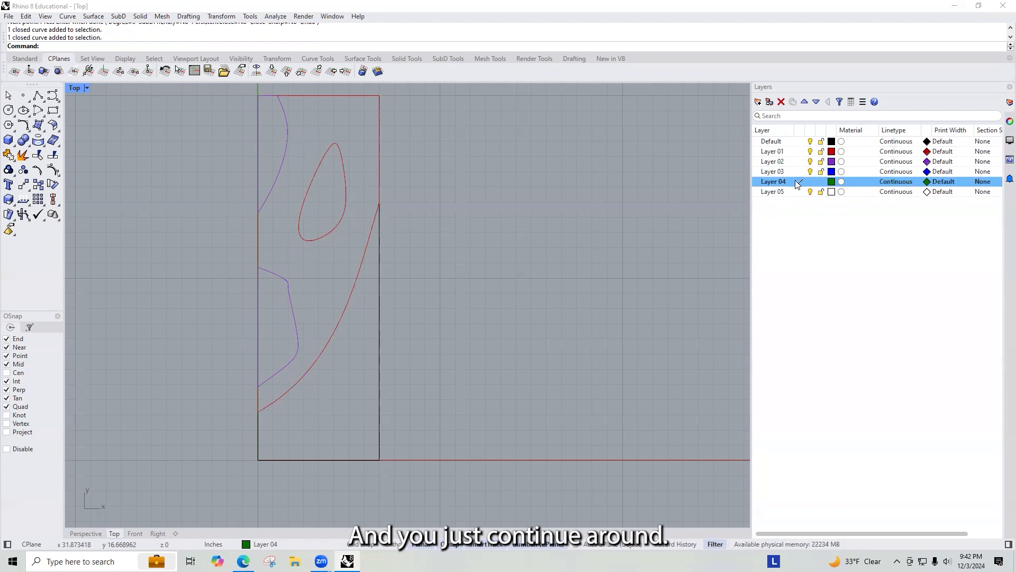
pyautogui.click(799, 151)
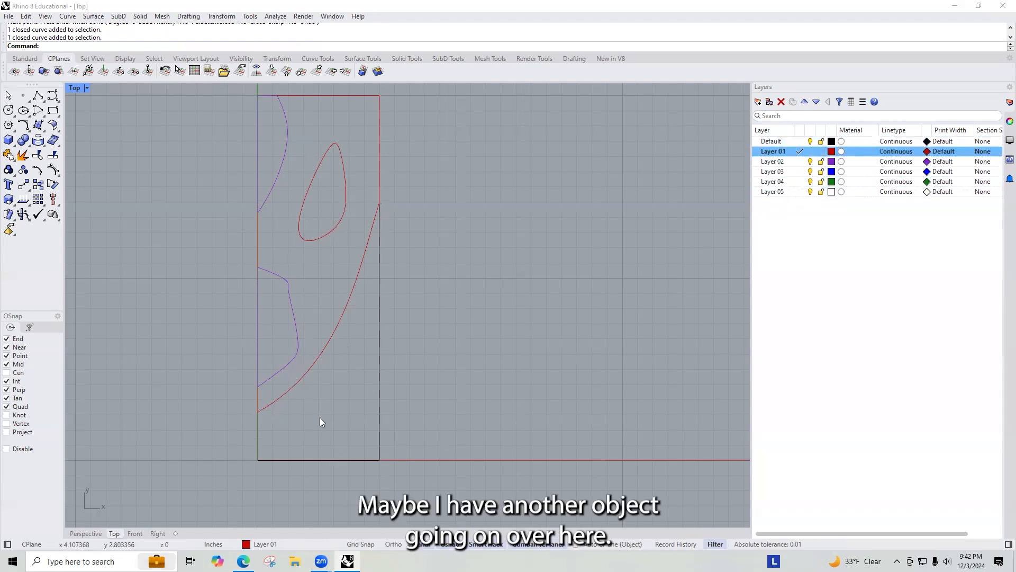
# Step: Draw a wavy smooth curve from the boundary's bottom edge up to its right edge in the lower right area
pyautogui.write('Cur')
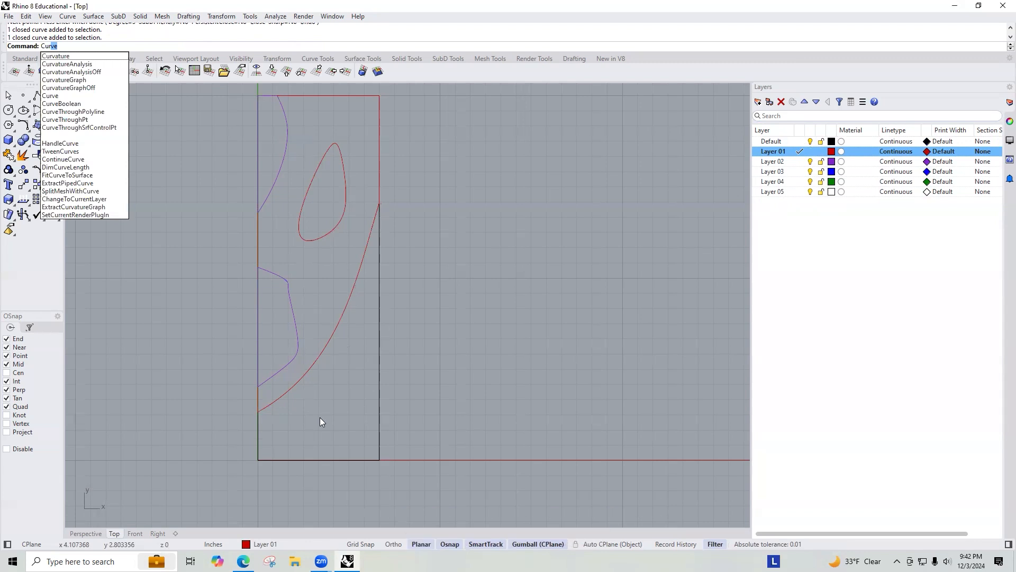
pyautogui.press('Return')
pyautogui.click(283, 459)
pyautogui.click(294, 420)
pyautogui.click(308, 438)
pyautogui.click(332, 434)
pyautogui.click(320, 388)
pyautogui.click(328, 362)
pyautogui.click(348, 399)
pyautogui.click(358, 314)
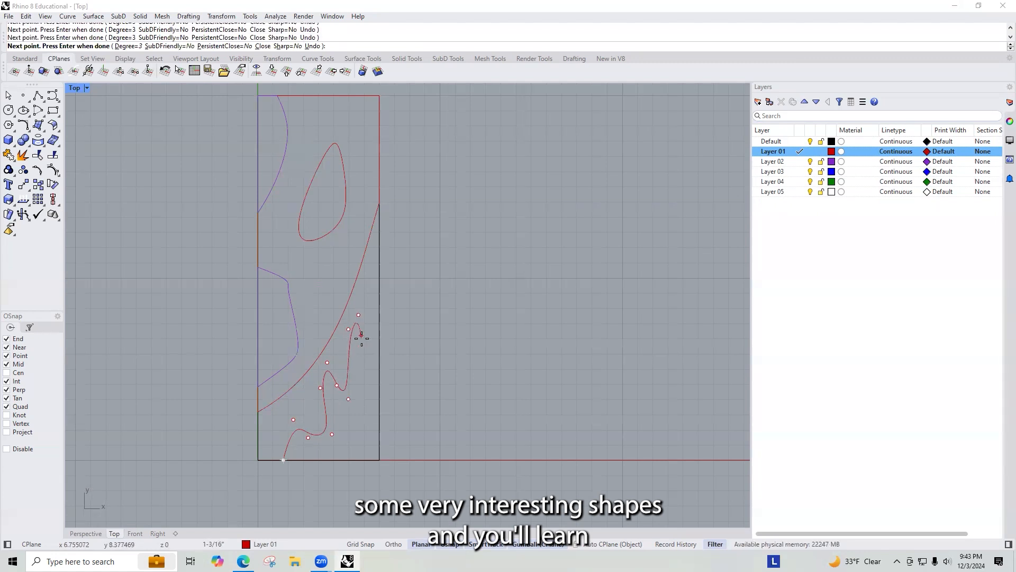
pyautogui.click(362, 351)
pyautogui.click(379, 367)
pyautogui.press('Return')
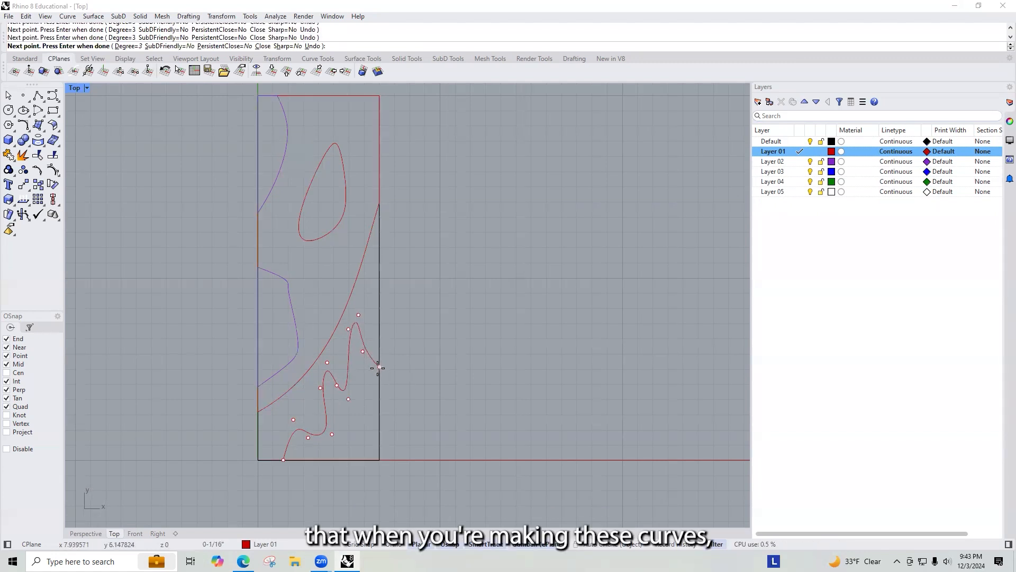
# Step: Try deleting one control point of the wavy curve, then undo the deletion
pyautogui.click(359, 341)
pyautogui.scroll(4, 359, 339)
pyautogui.click(366, 363)
pyautogui.moveTo(404, 365); pyautogui.dragTo(385, 350)
pyautogui.scroll(-6, 365, 280)
pyautogui.scroll(5, 349, 378)
pyautogui.press('Delete')
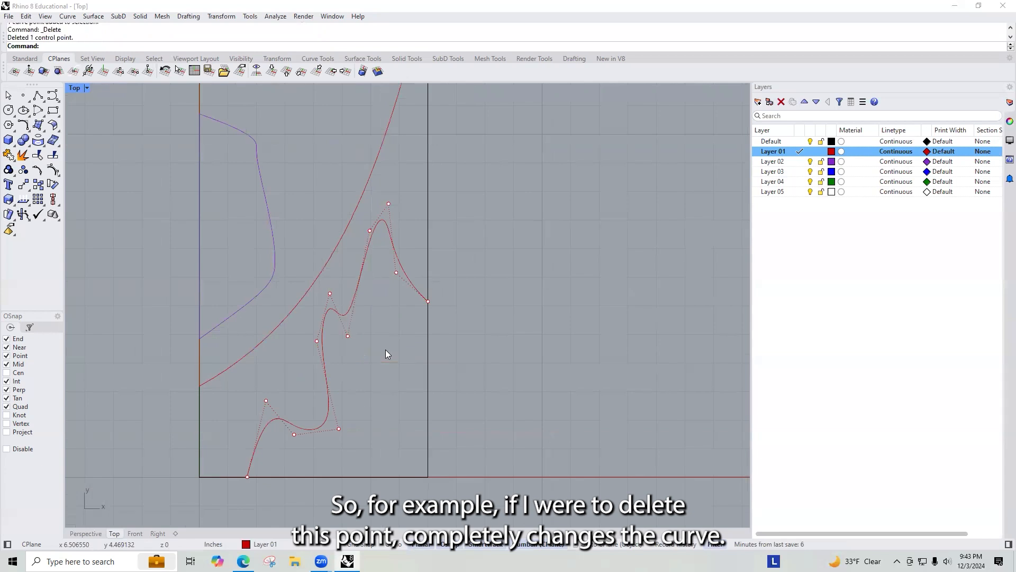
pyautogui.hotkey('ctrl', 'z')
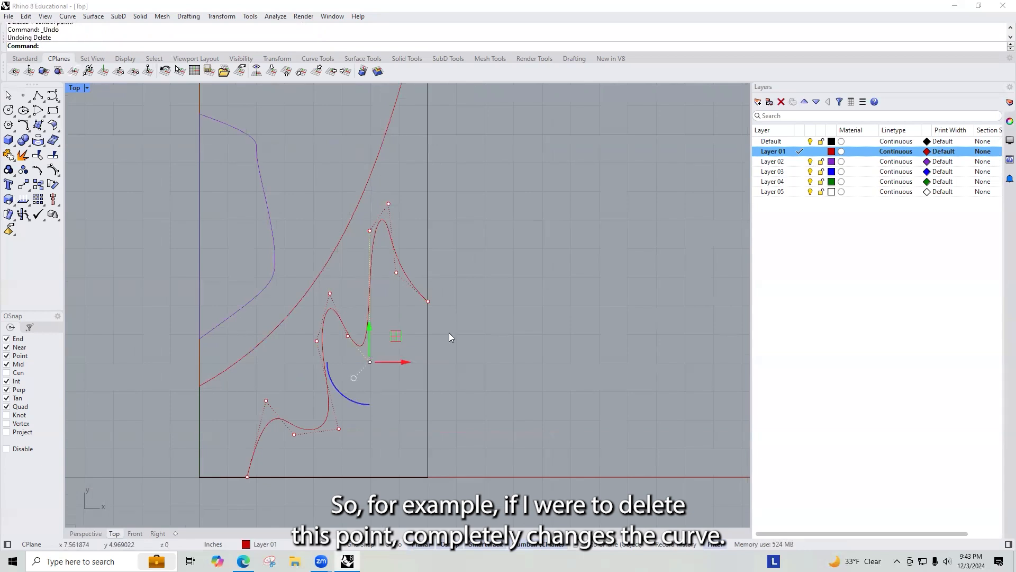
pyautogui.press('Escape')
pyautogui.press('Escape')
# Step: Draw a polyline from the wavy curve's end down the right edge and along the bottom edge to its start
pyautogui.scroll(-5, 521, 324)
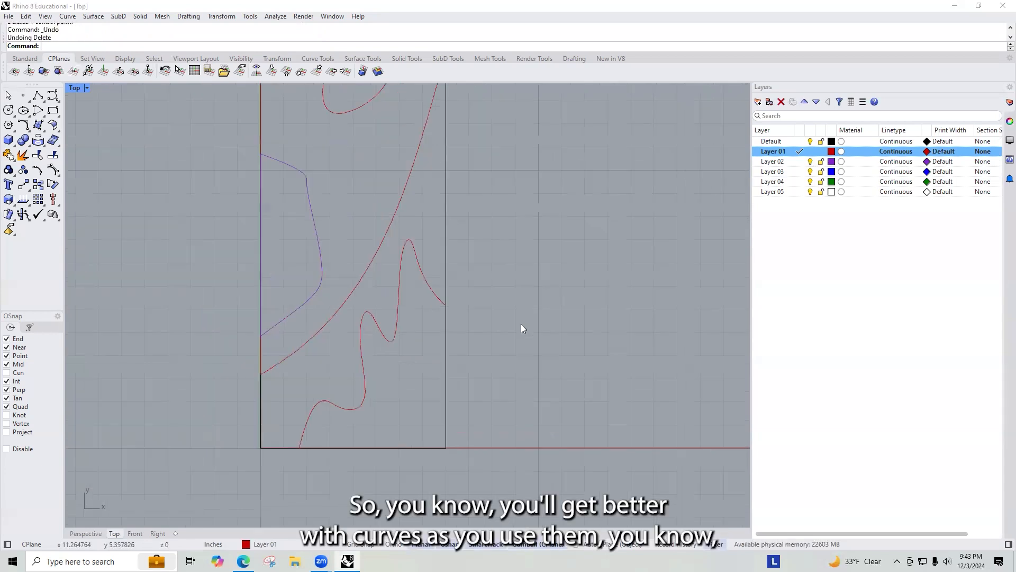
pyautogui.scroll(2, 482, 332)
pyautogui.write('Pline')
pyautogui.press('Return')
pyautogui.click(468, 319)
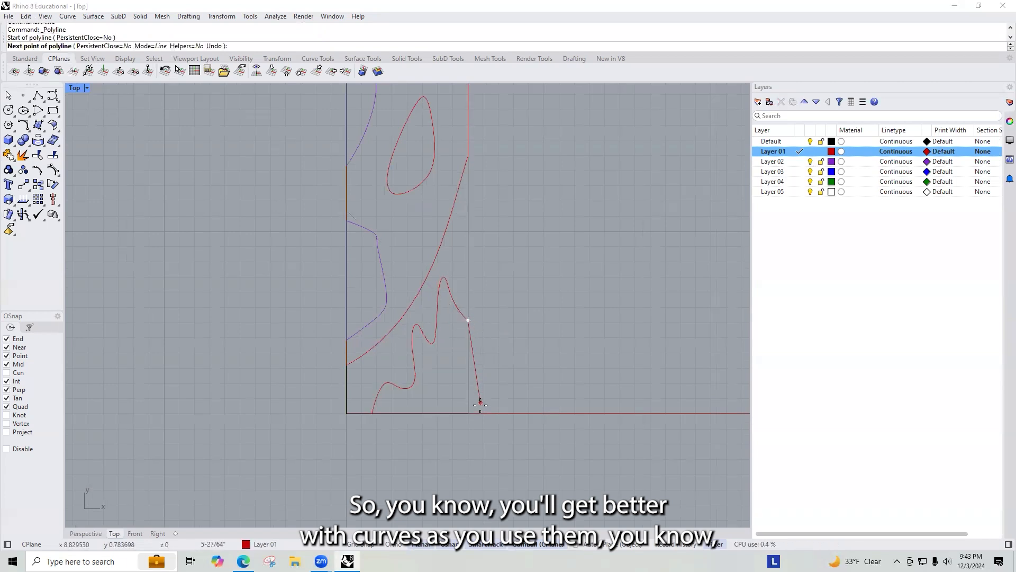
pyautogui.click(373, 413)
pyautogui.press('Return')
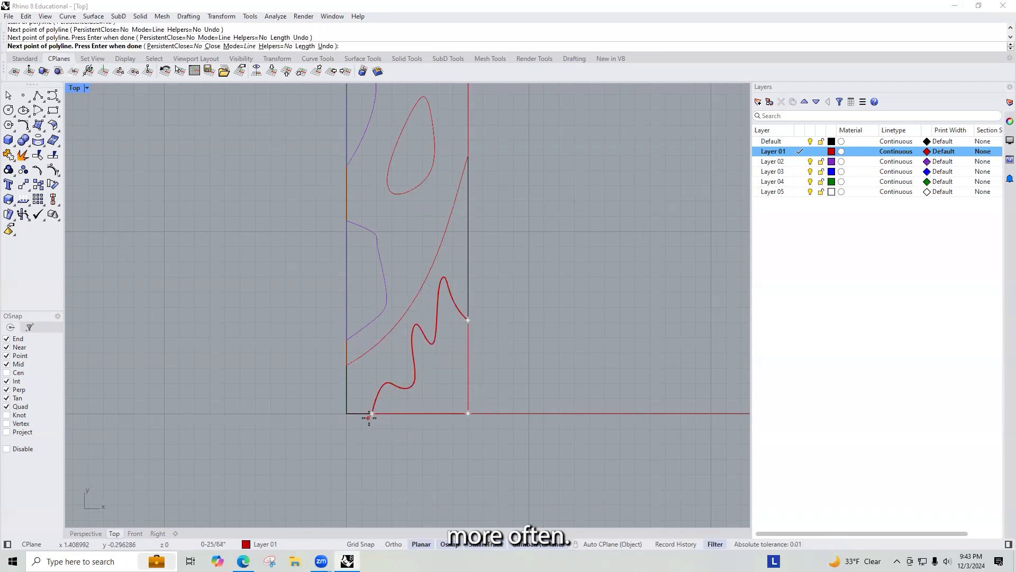
# Step: Join the wavy curve and the edge polyline into one closed shape
pyautogui.click(383, 388)
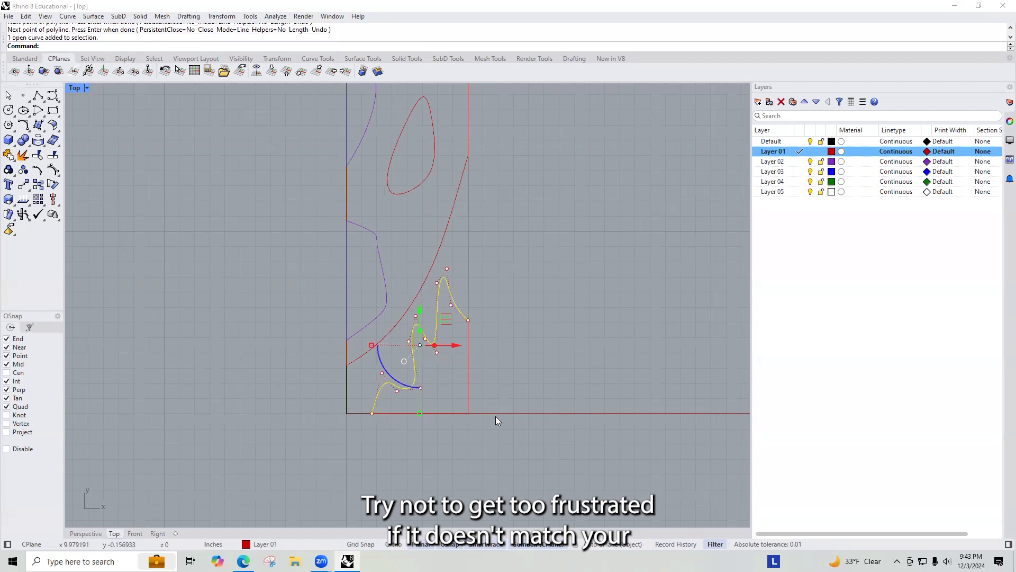
pyautogui.click(465, 380)
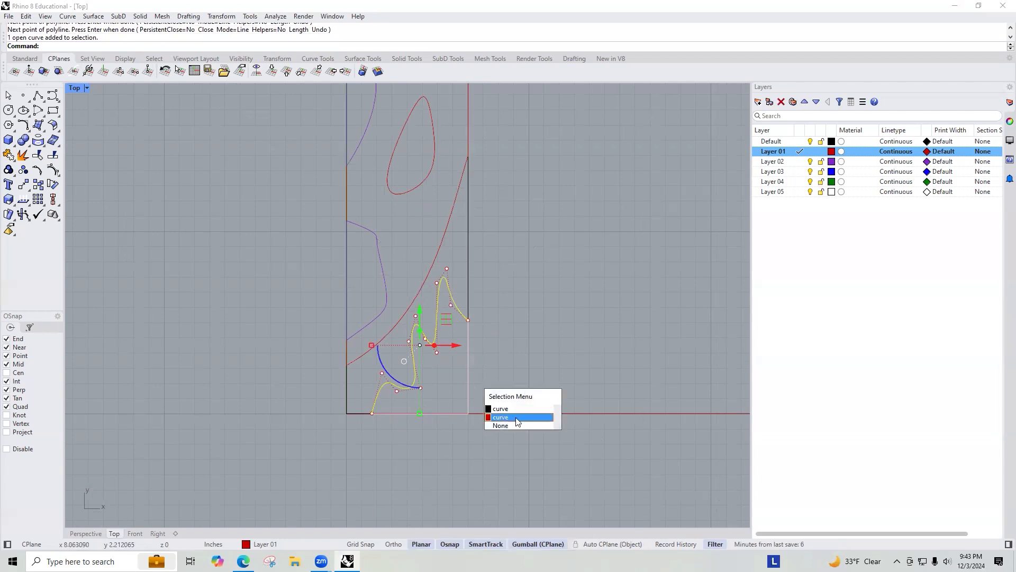
pyautogui.click(516, 417)
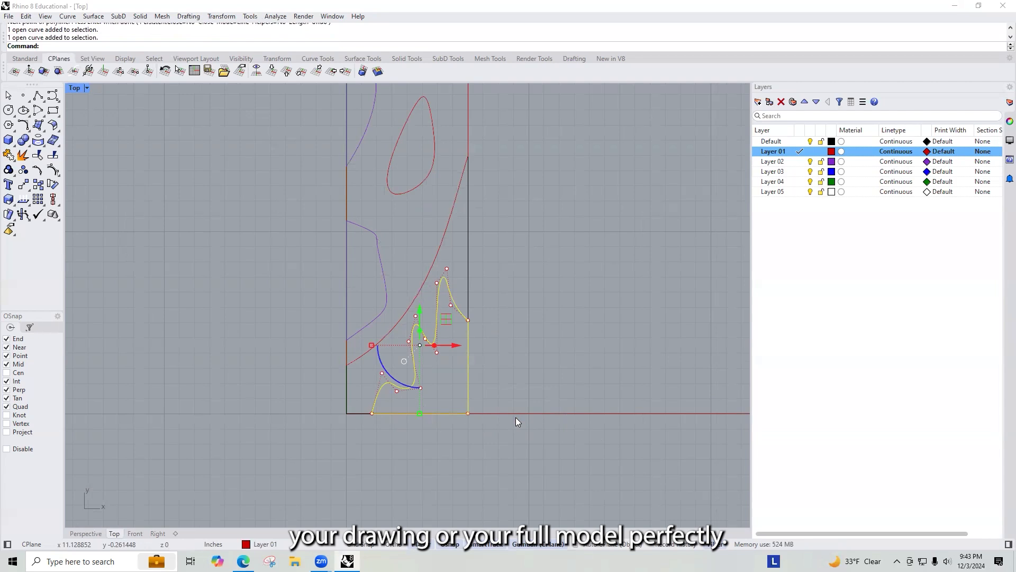
pyautogui.write('join')
pyautogui.press('Return')
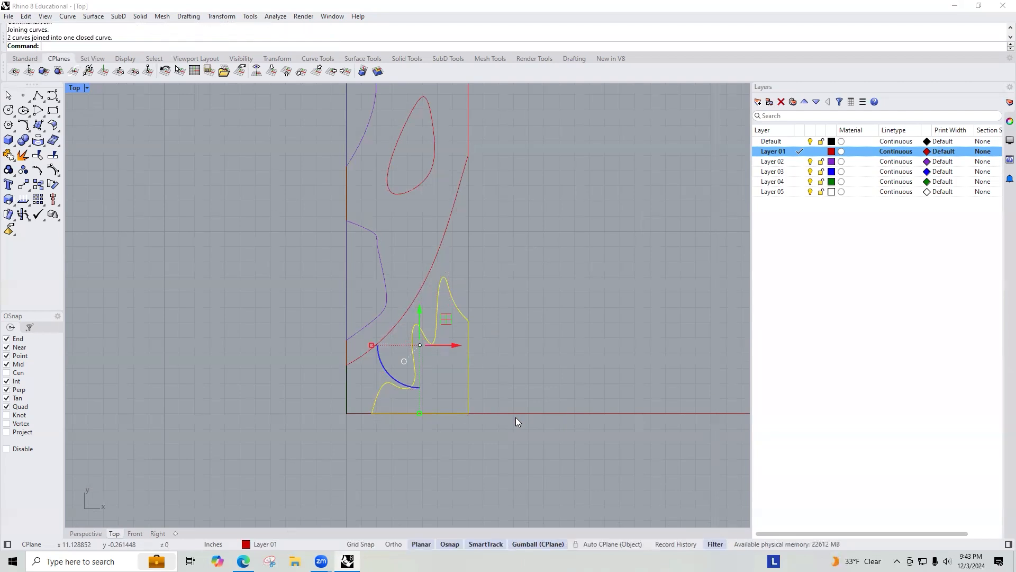
pyautogui.click(486, 321)
pyautogui.click(457, 308)
pyautogui.click(501, 282)
pyautogui.scroll(-4, 533, 272)
pyautogui.scroll(-2, 459, 370)
pyautogui.scroll(3, 469, 370)
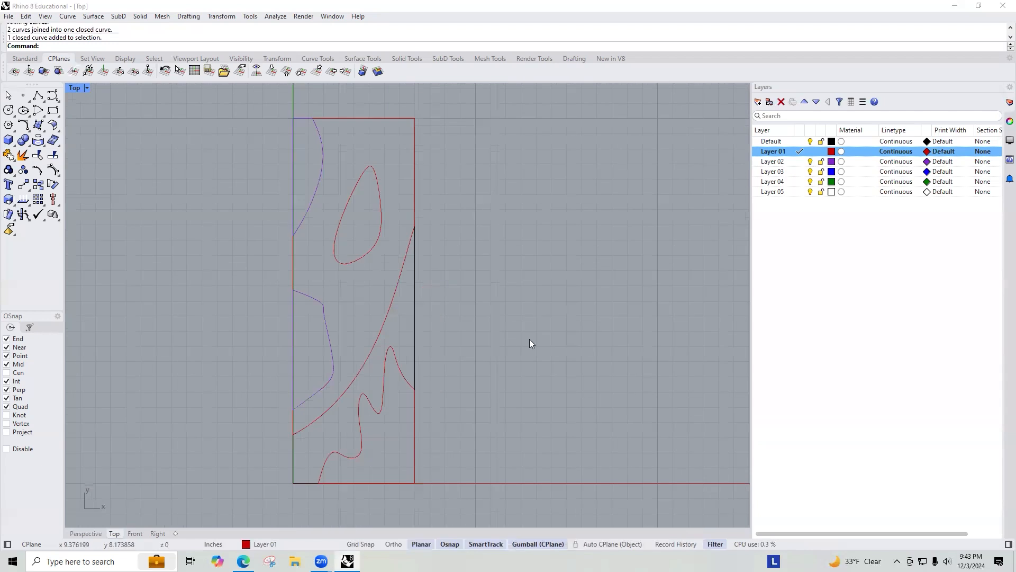
# Step: Make Layer 02 current and draw a smooth curve from the bottom edge up to the right edge inside the wavy shape
pyautogui.click(798, 162)
pyautogui.click(799, 162)
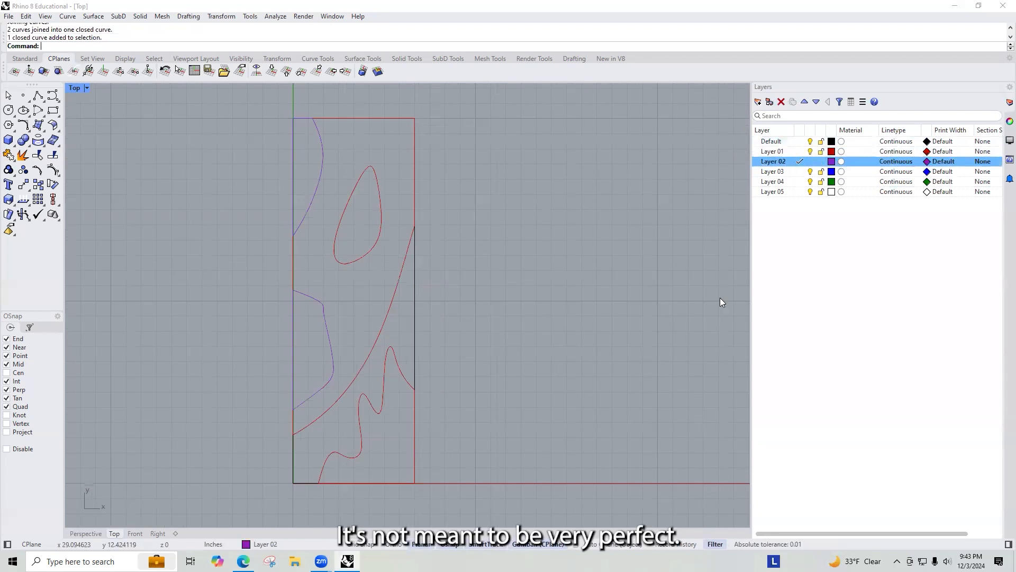
pyautogui.press('Return')
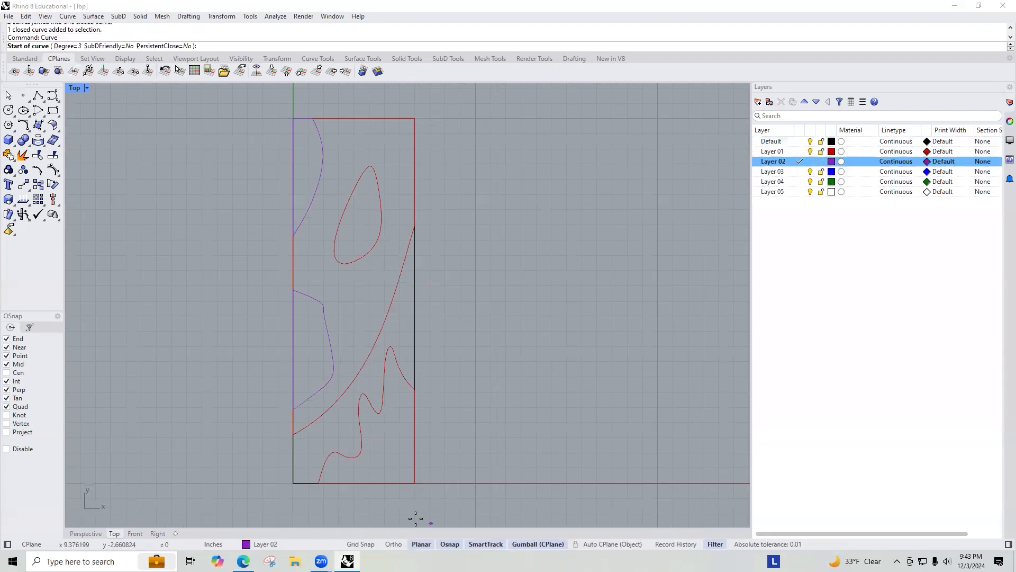
pyautogui.scroll(3, 351, 479)
pyautogui.click(329, 486)
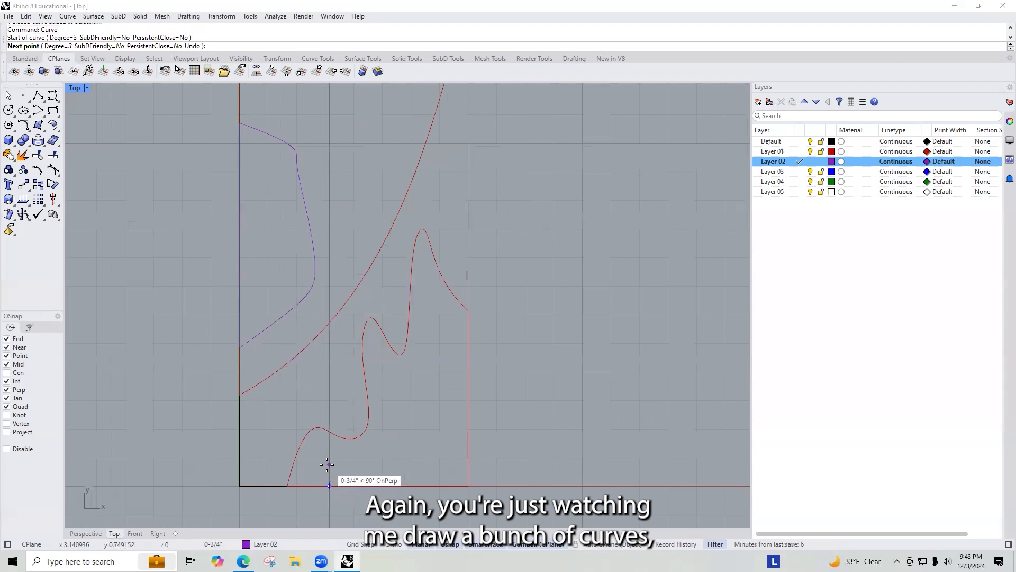
pyautogui.click(329, 464)
pyautogui.click(364, 454)
pyautogui.click(386, 413)
pyautogui.click(387, 382)
pyautogui.click(414, 381)
pyautogui.click(440, 344)
pyautogui.click(438, 305)
pyautogui.click(467, 341)
pyautogui.press('Return')
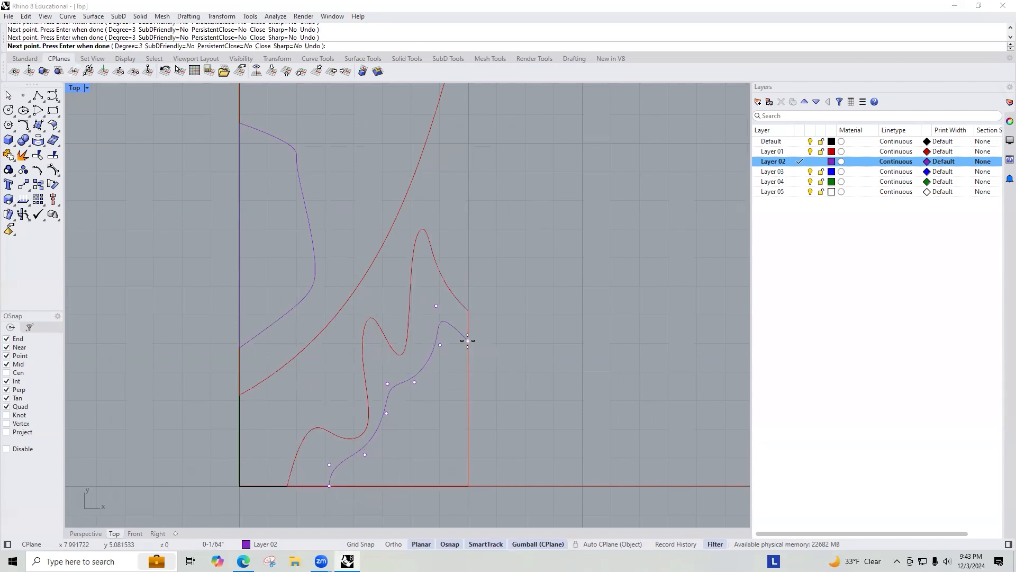
pyautogui.write('Pli')
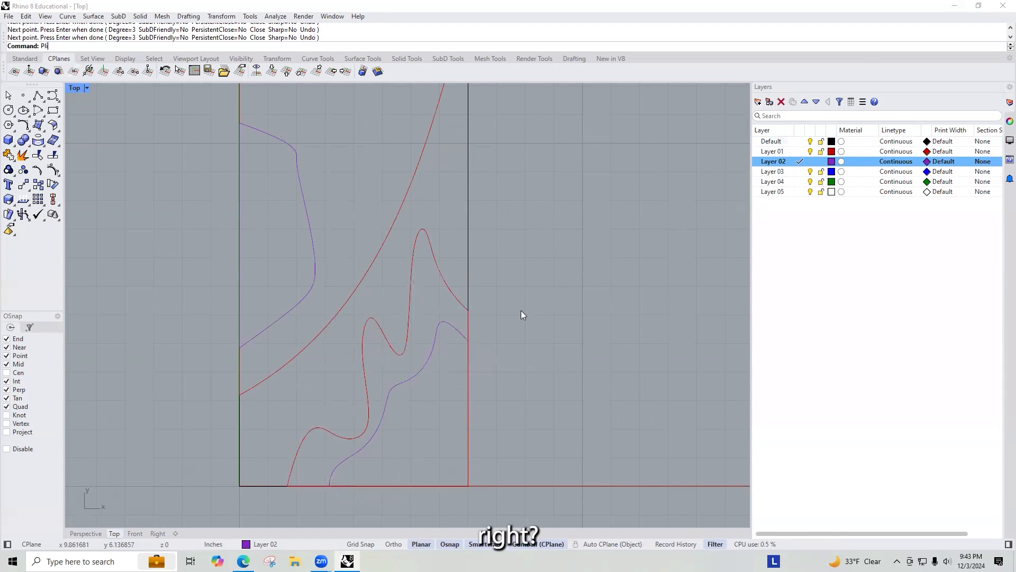
pyautogui.write('n')
pyautogui.press('Return')
pyautogui.write('e')
# Step: Draw a polyline from the Layer 02 curve's end down the right edge and along the bottom edge to its start
pyautogui.press('Return')
pyautogui.press('Escape')
pyautogui.write('Pline')
pyautogui.press('Return')
pyautogui.click(468, 341)
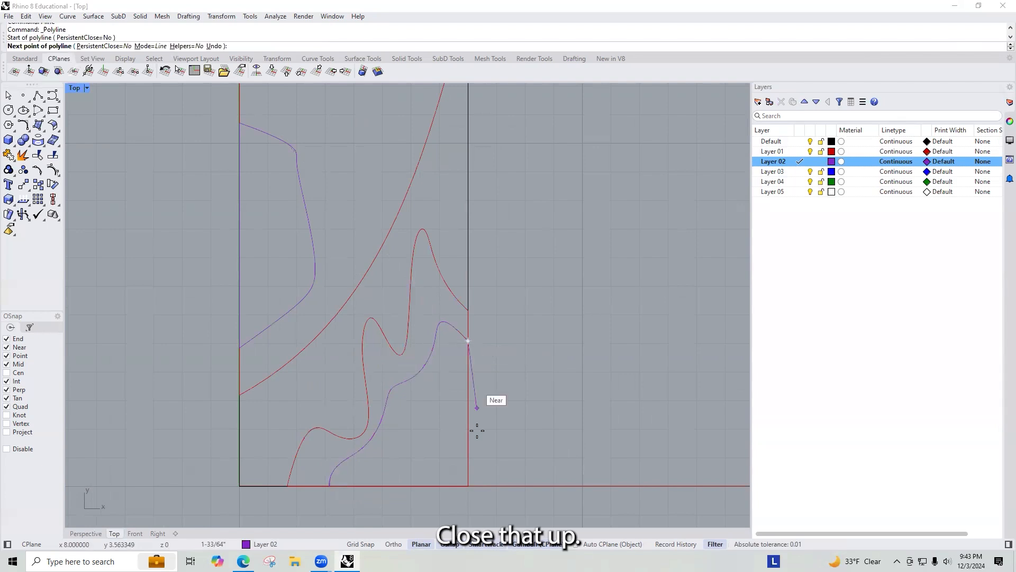
pyautogui.click(468, 486)
pyautogui.click(329, 485)
pyautogui.press('Return')
# Step: Join the Layer 02 curve and the edge polyline into one closed shape
pyautogui.click(346, 458)
pyautogui.click(420, 486)
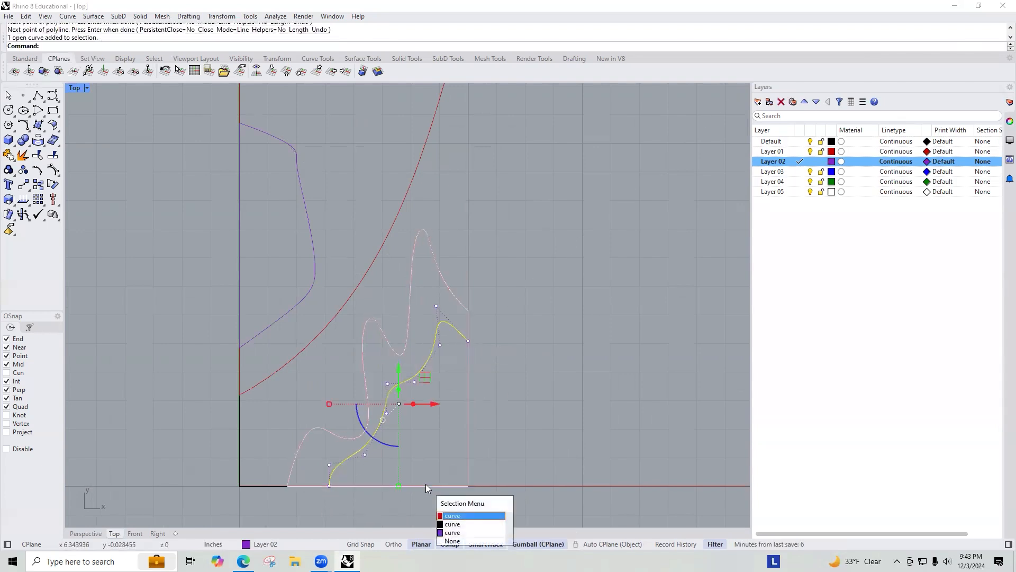
pyautogui.click(465, 533)
pyautogui.write('join')
pyautogui.press('Return')
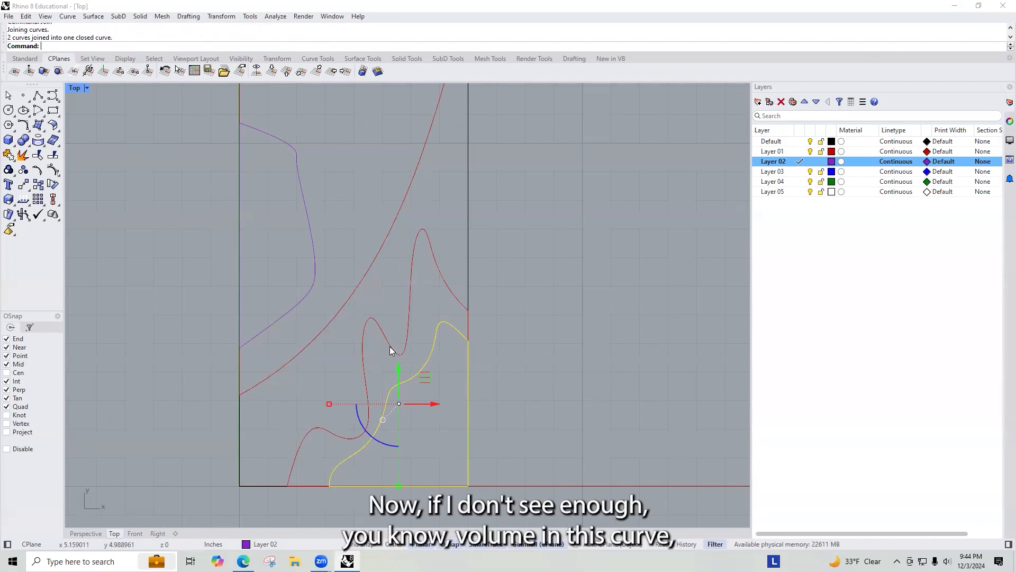
pyautogui.press('Escape')
# Step: Reshape the closed Layer 02 shape by moving several of its control points outward to give it more volume
pyautogui.click(431, 358)
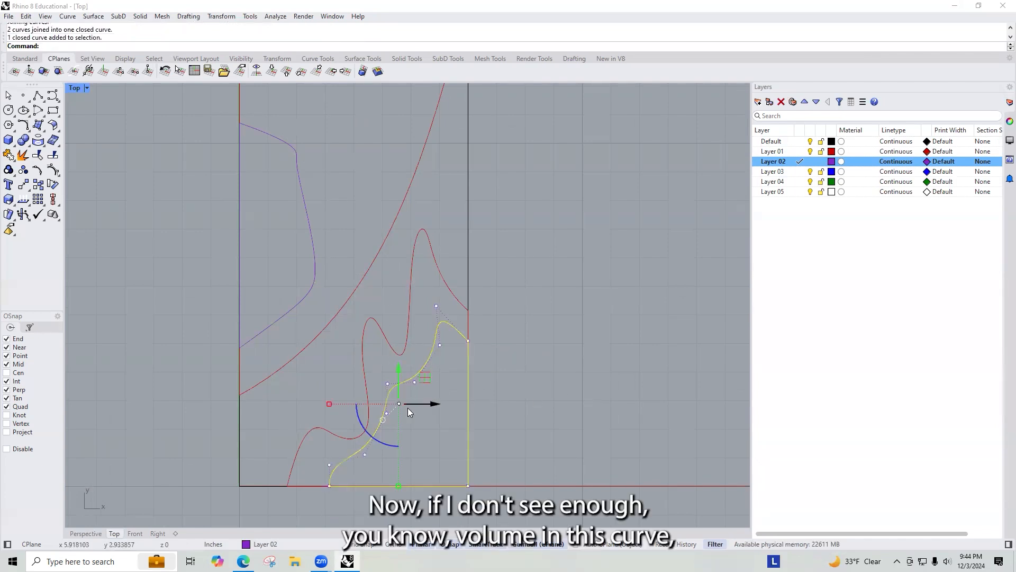
pyautogui.click(365, 456)
pyautogui.moveTo(365, 454); pyautogui.dragTo(406, 429)
pyautogui.click(415, 382)
pyautogui.moveTo(415, 344); pyautogui.dragTo(464, 422)
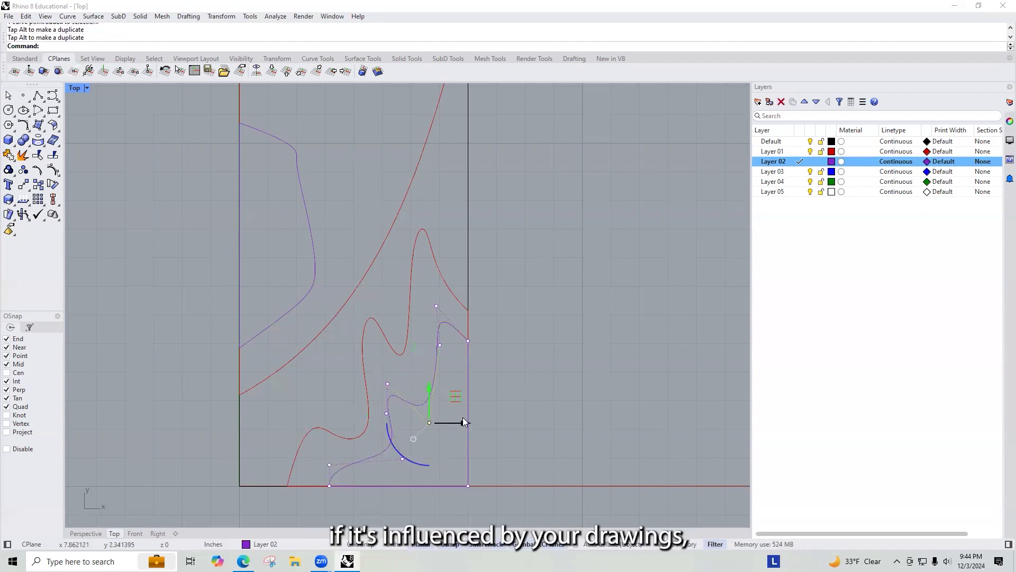
pyautogui.click(440, 345)
pyautogui.moveTo(478, 344); pyautogui.dragTo(458, 349)
pyautogui.click(435, 307)
pyautogui.moveTo(435, 275); pyautogui.dragTo(456, 277)
# Step: Make Layer 03 current and draw a smooth curve that starts on the left edge, bulges inward and returns to the left edge
pyautogui.scroll(-5, 527, 359)
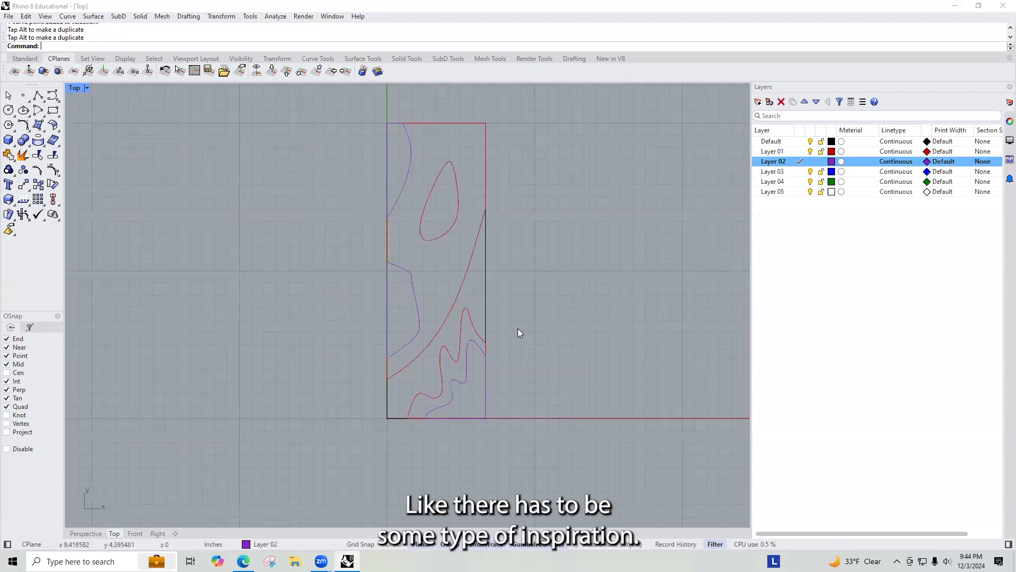
pyautogui.scroll(8, 436, 353)
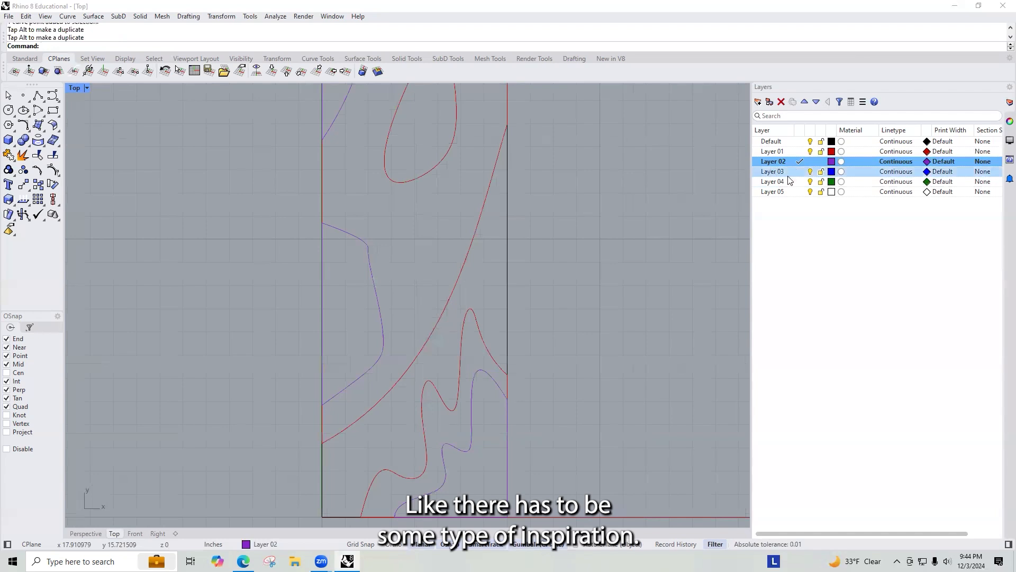
pyautogui.click(800, 180)
pyautogui.click(800, 172)
pyautogui.write('curve')
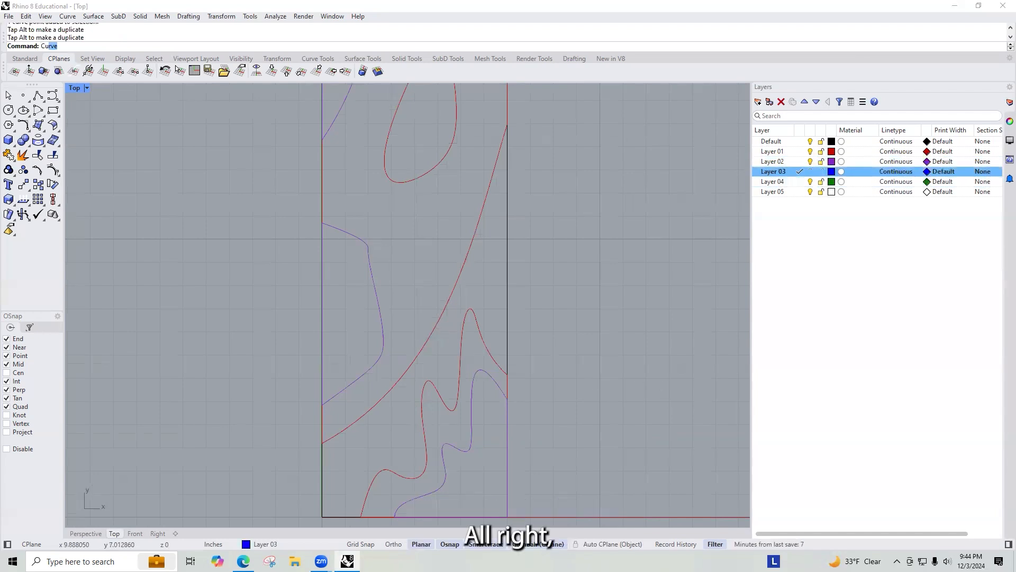
pyautogui.press('Return')
pyautogui.click(322, 250)
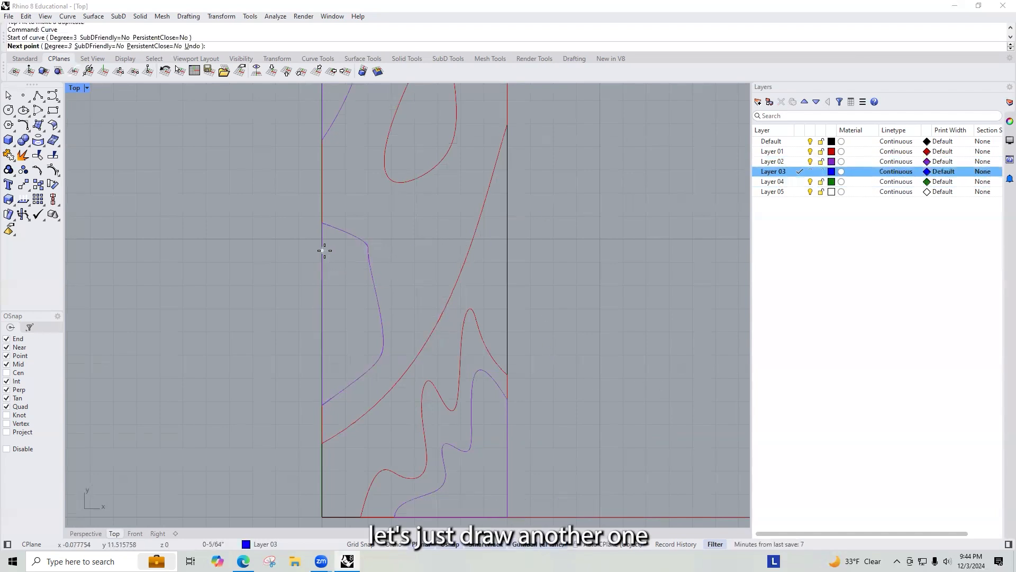
pyautogui.click(341, 250)
pyautogui.scroll(2, 347, 268)
pyautogui.click(348, 281)
pyautogui.click(329, 327)
pyautogui.click(374, 361)
pyautogui.click(347, 398)
pyautogui.click(310, 415)
pyautogui.press('Return')
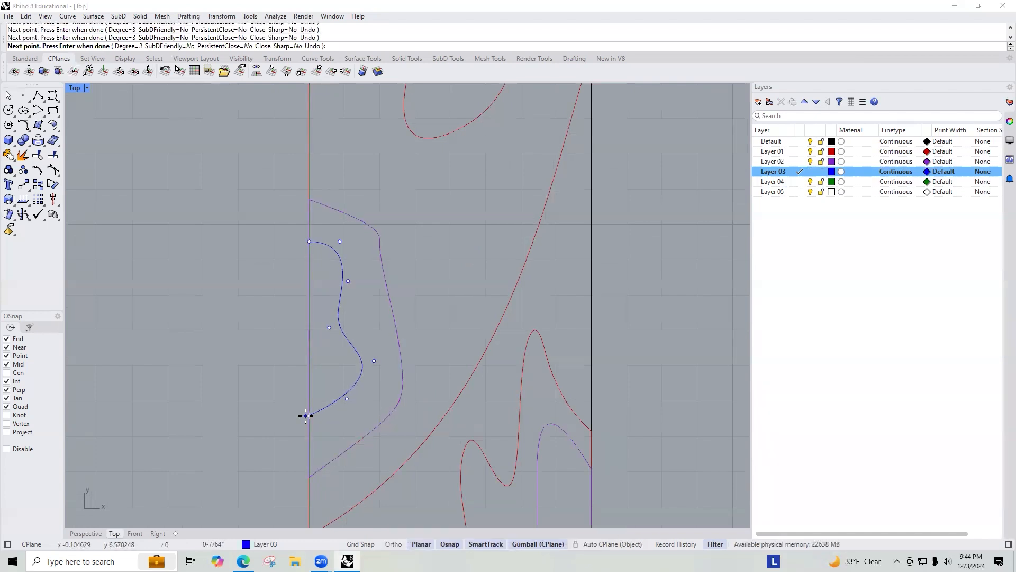
# Step: Close the new Layer 03 curve with a straight segment along the left edge
pyautogui.click(357, 380)
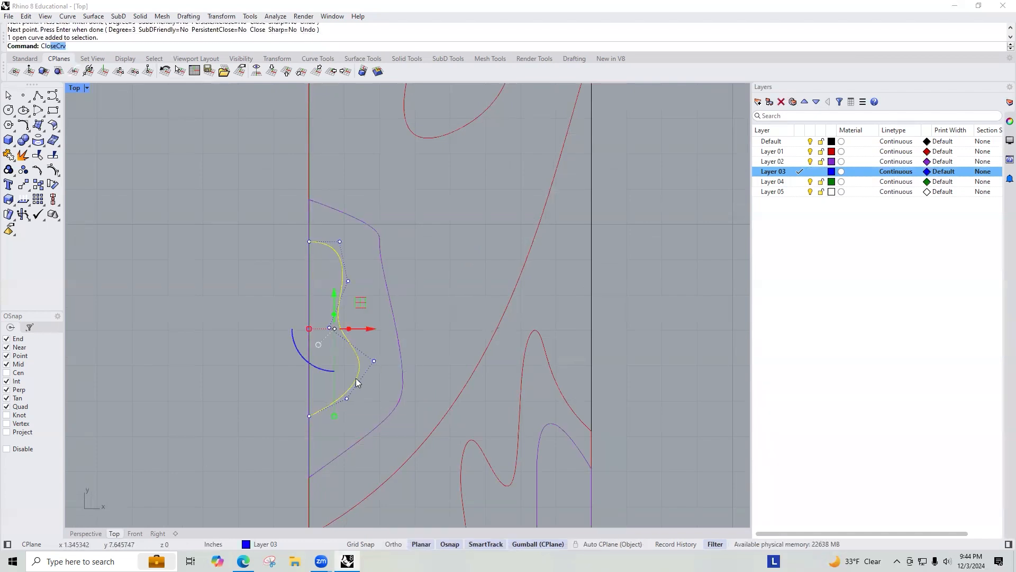
pyautogui.write('Clo')
pyautogui.press('Return')
# Step: Draw a smooth curve from the left edge down past the wavy shape and back up around the oval to the top edge
pyautogui.scroll(-5, 503, 336)
pyautogui.moveTo(379, 108); pyautogui.dragTo(392, 209, button='right')
pyautogui.moveTo(453, 420); pyautogui.dragTo(421, 315, button='right')
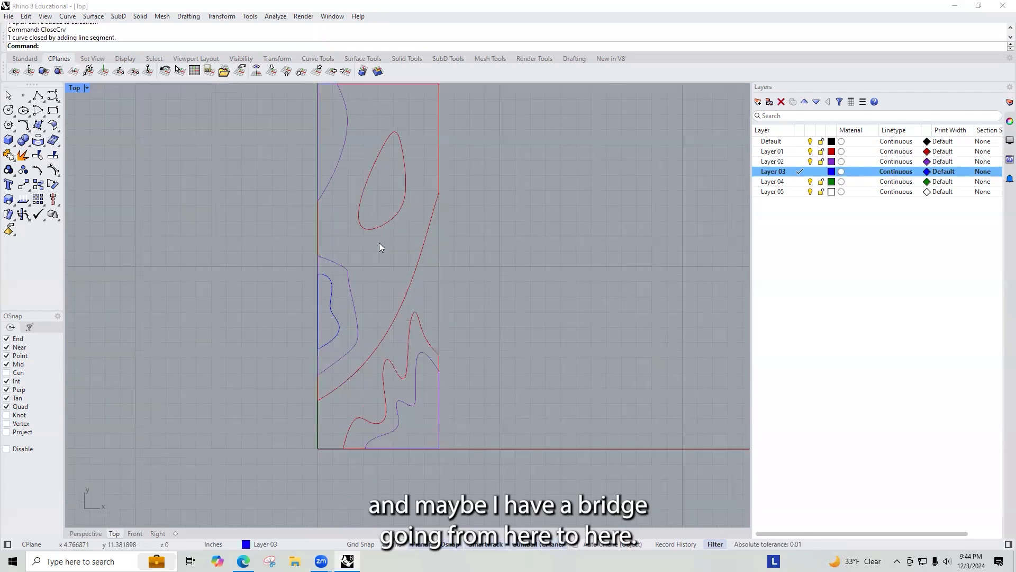
pyautogui.write('Curve')
pyautogui.press('Return')
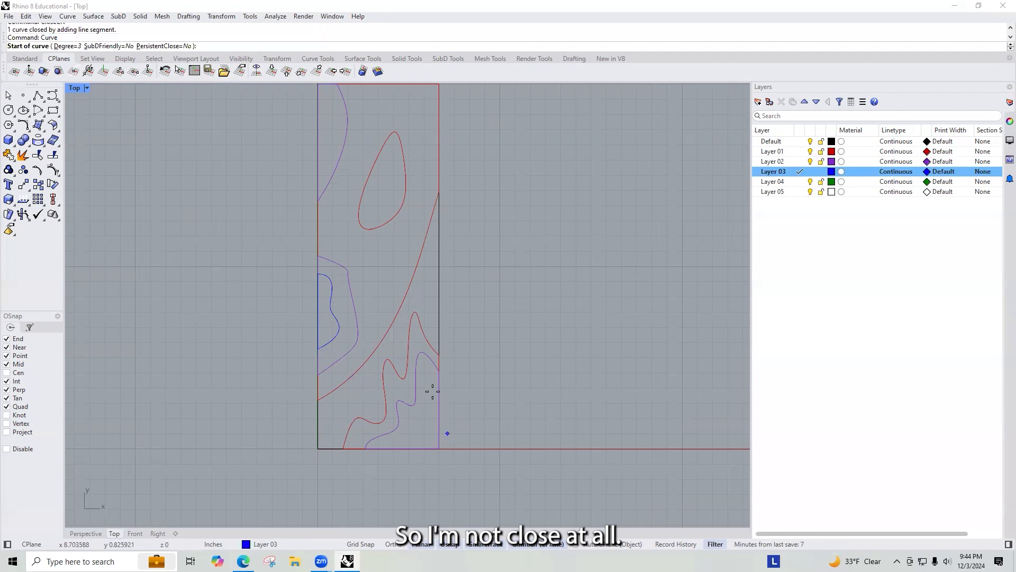
pyautogui.click(318, 157)
pyautogui.click(335, 192)
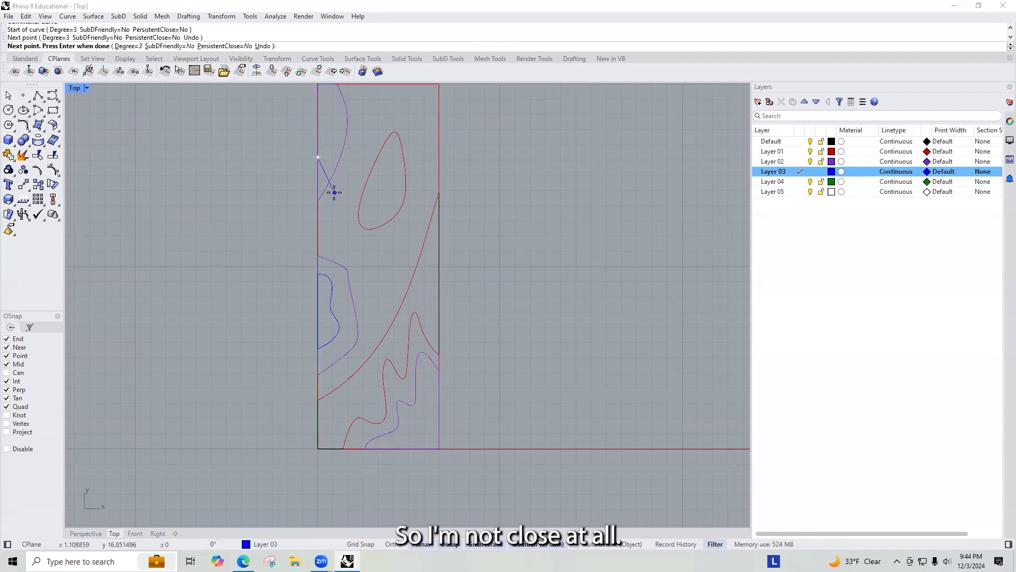
pyautogui.click(361, 277)
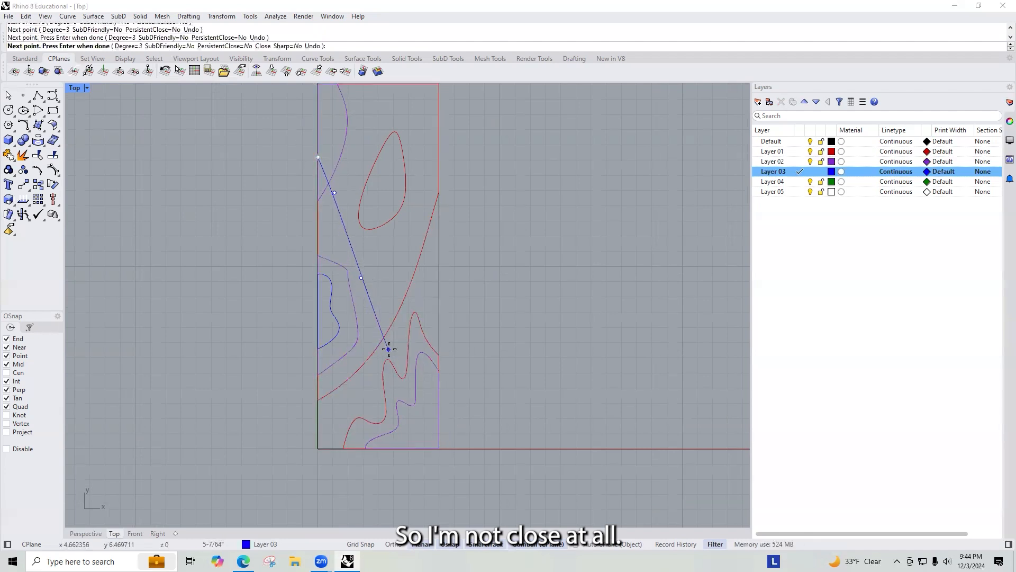
pyautogui.click(396, 349)
pyautogui.scroll(5, 417, 373)
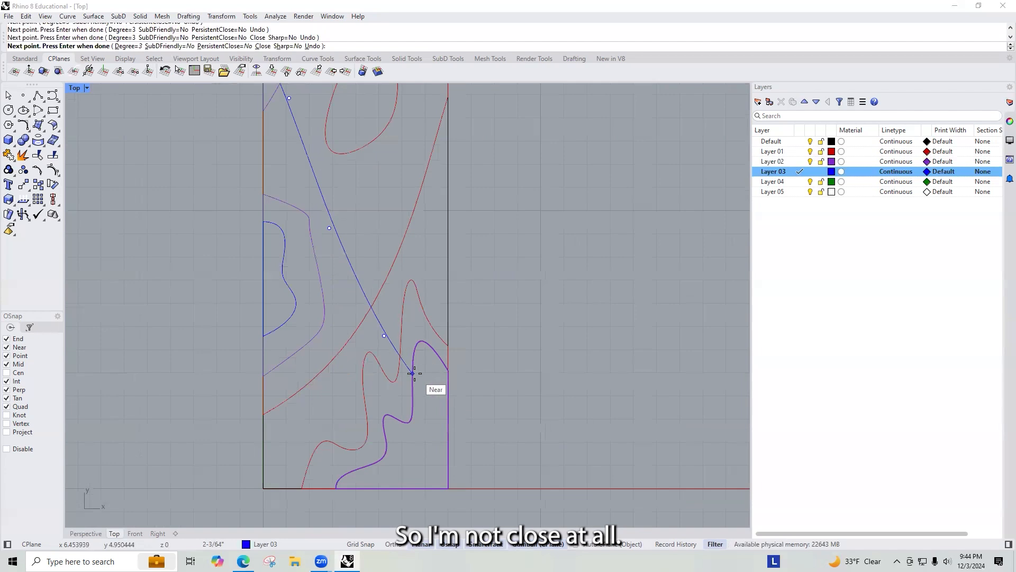
pyautogui.click(416, 373)
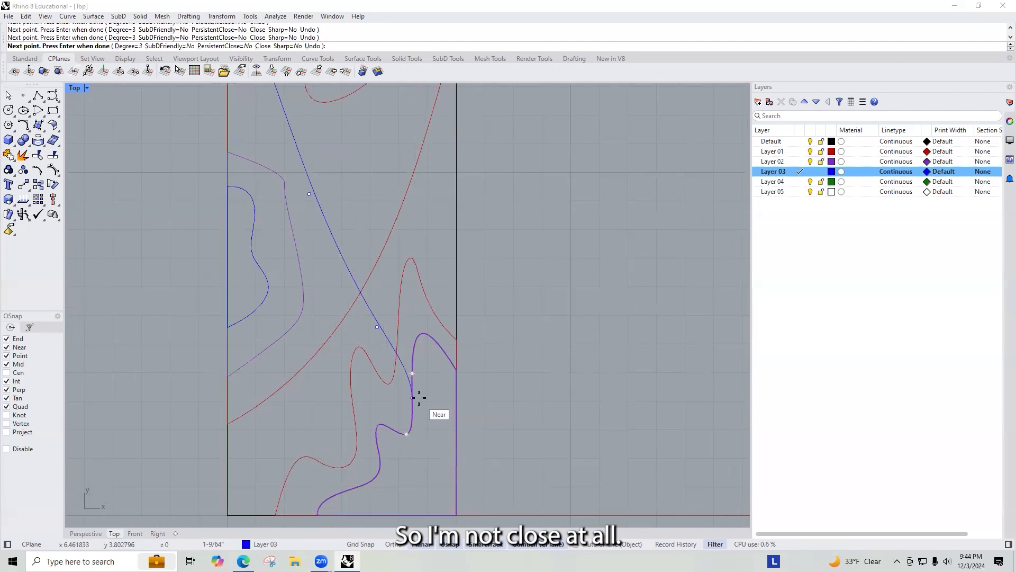
pyautogui.click(405, 433)
pyautogui.click(399, 478)
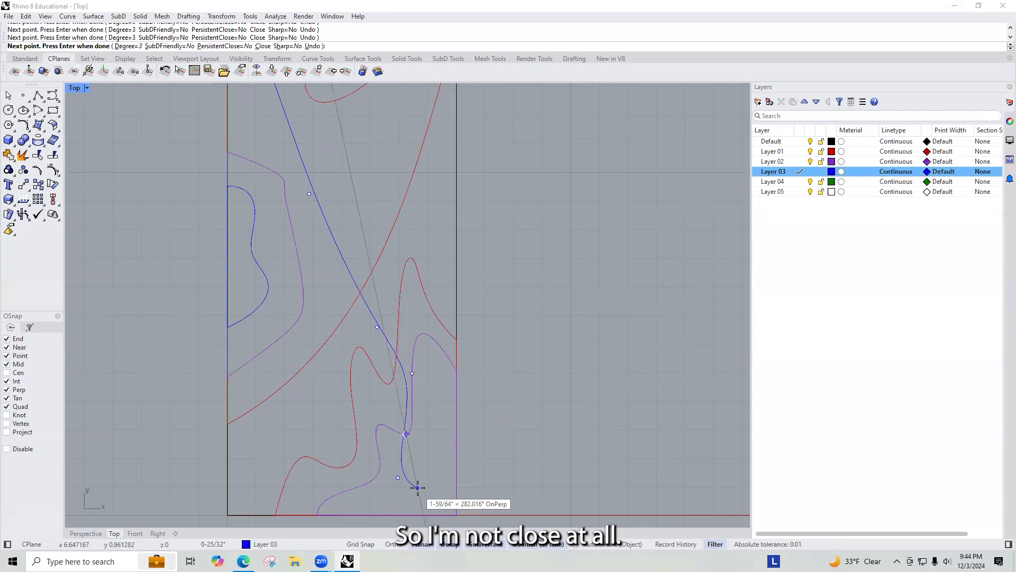
pyautogui.click(448, 439)
pyautogui.click(456, 369)
pyautogui.click(415, 217)
pyautogui.scroll(-4, 442, 370)
pyautogui.scroll(3, 426, 198)
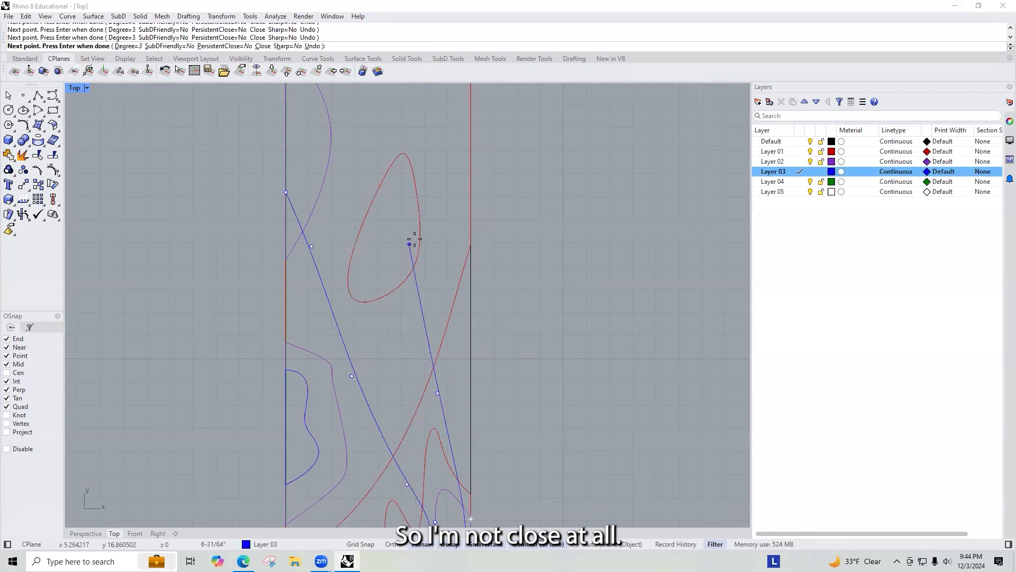
pyautogui.click(421, 131)
pyautogui.scroll(-3, 378, 117)
pyautogui.scroll(3, 379, 116)
pyautogui.click(371, 110)
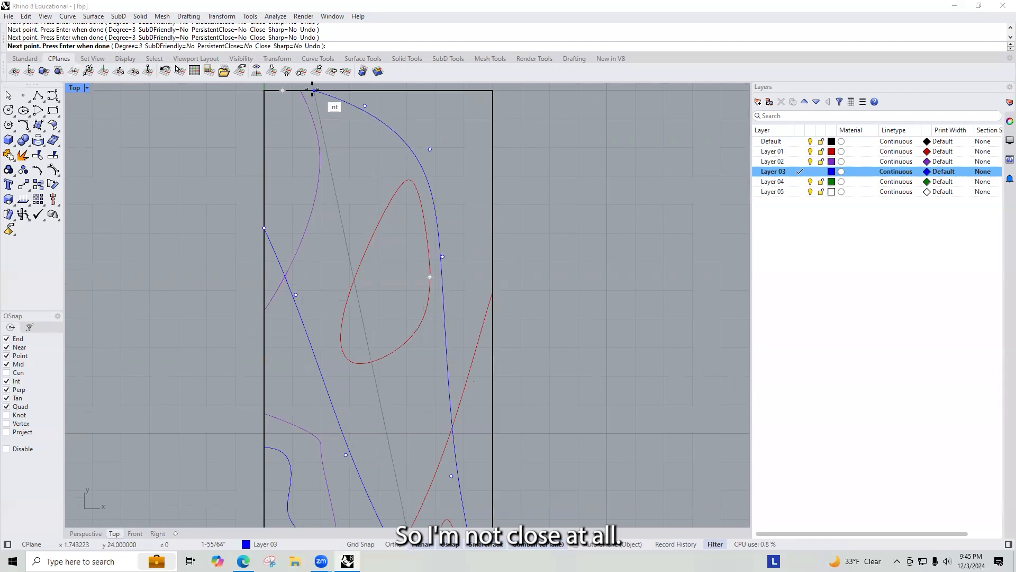
pyautogui.click(302, 89)
pyautogui.press('Return')
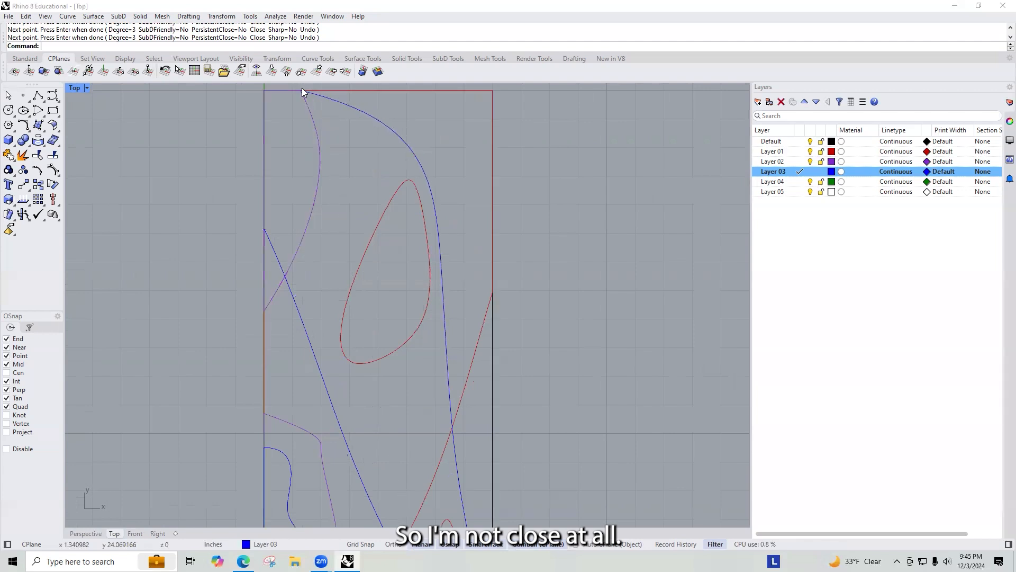
# Step: Draw a polyline from that curve's start up the left edge to the top-left corner and along the top edge to its end
pyautogui.click(386, 127)
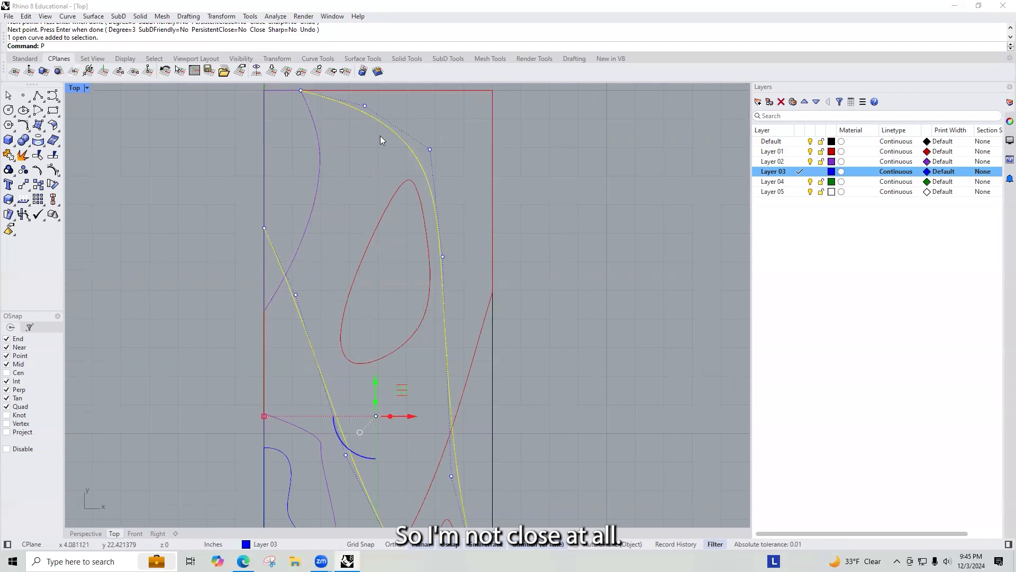
pyautogui.write('Pline')
pyautogui.press('Return')
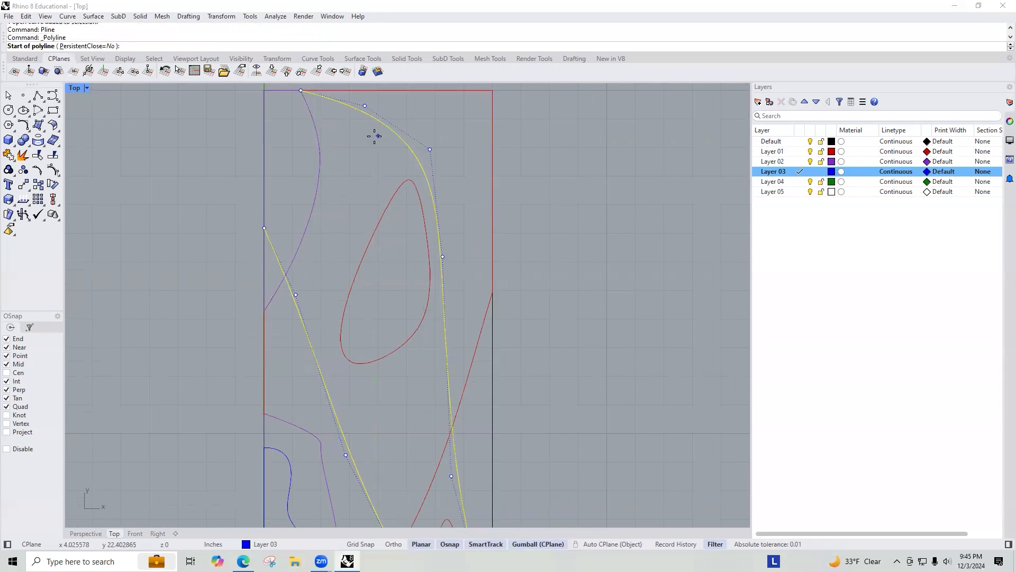
pyautogui.click(263, 228)
pyautogui.scroll(-4, 264, 238)
pyautogui.click(263, 141)
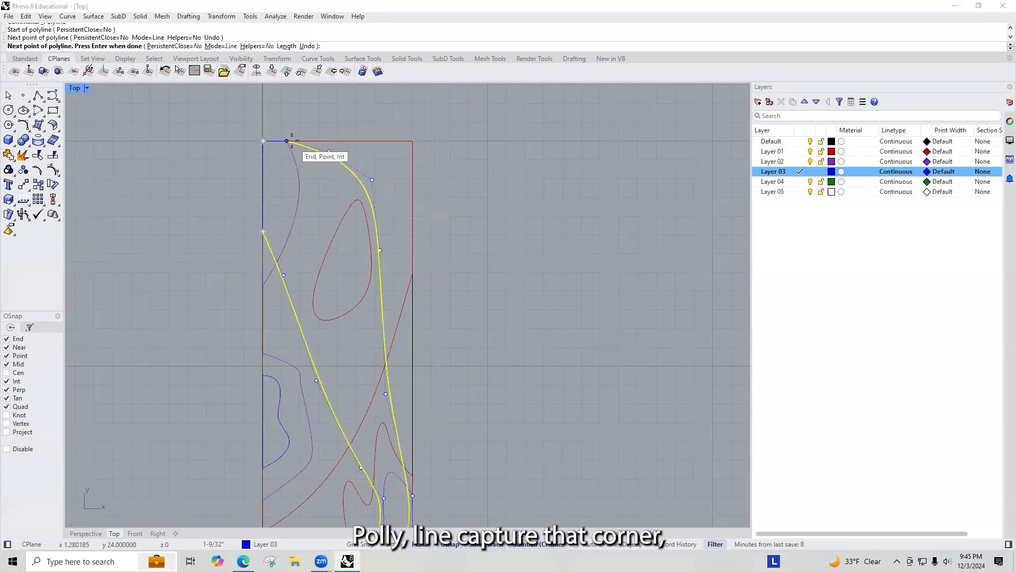
pyautogui.click(286, 141)
pyautogui.rightClick(280, 147)
# Step: Join the long curve and the corner polyline into one closed shape
pyautogui.click(270, 140)
pyautogui.write('join')
pyautogui.press('Return')
pyautogui.scroll(-4, 486, 237)
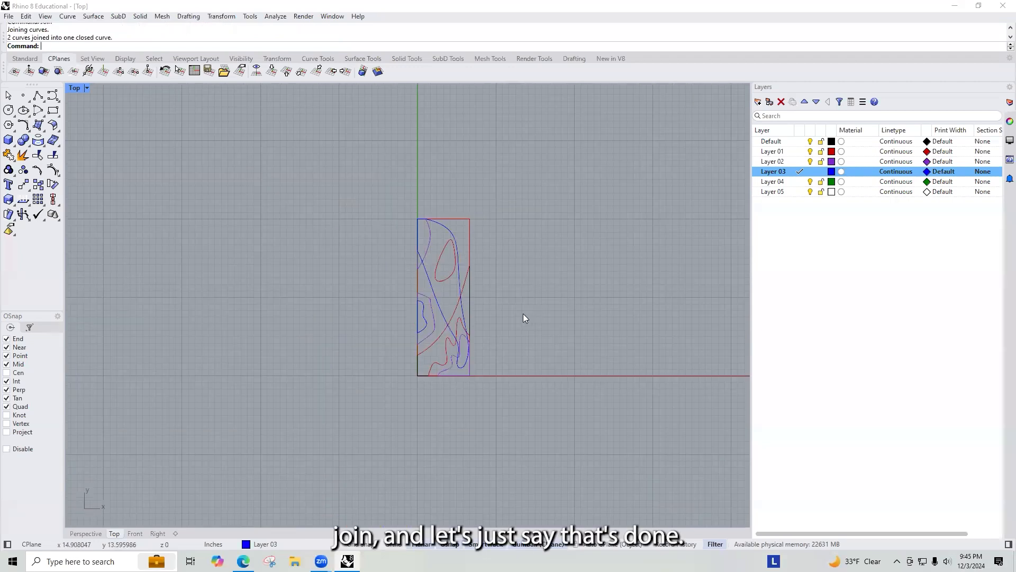
# Step: Select all nine plan curves and place a duplicate of them beside the original, viewing it in Perspective
pyautogui.moveTo(338, 319); pyautogui.dragTo(297, 341, button='right')
pyautogui.scroll(8, 297, 341)
pyautogui.scroll(-10, 298, 340)
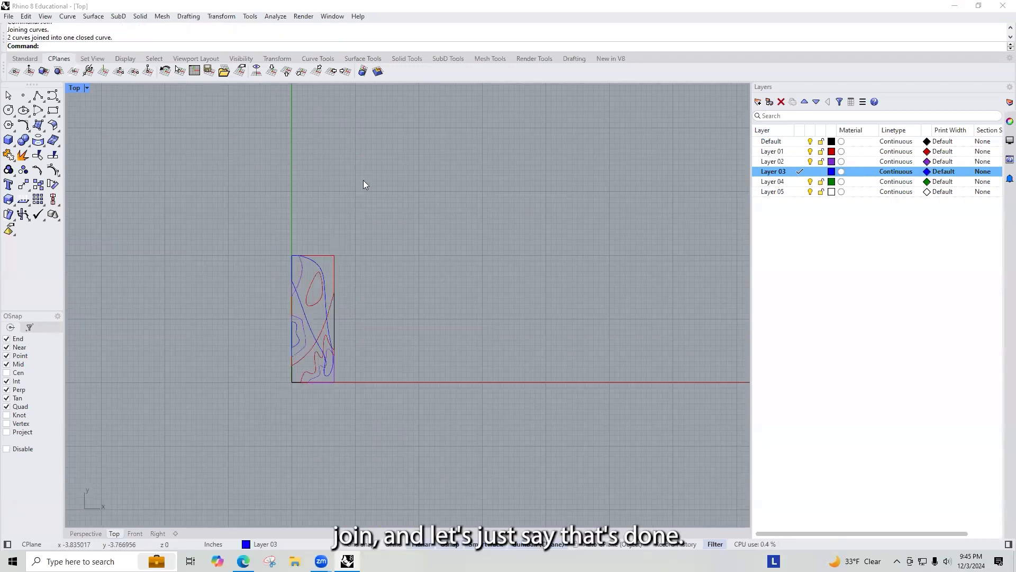
pyautogui.moveTo(363, 180); pyautogui.dragTo(272, 418)
pyautogui.scroll(6, 314, 437)
pyautogui.keyDown('alt'); pyautogui.moveTo(347, 212); pyautogui.dragTo(510, 259); pyautogui.keyUp('alt')
pyautogui.moveTo(567, 333); pyautogui.dragTo(525, 413, button='right')
pyautogui.hotkey('ctrl', 'Tab')
pyautogui.hotkey('ctrl', 'Tab')
pyautogui.hotkey('ctrl', 'Tab')
pyautogui.press('Escape')
pyautogui.scroll(5, 607, 303)
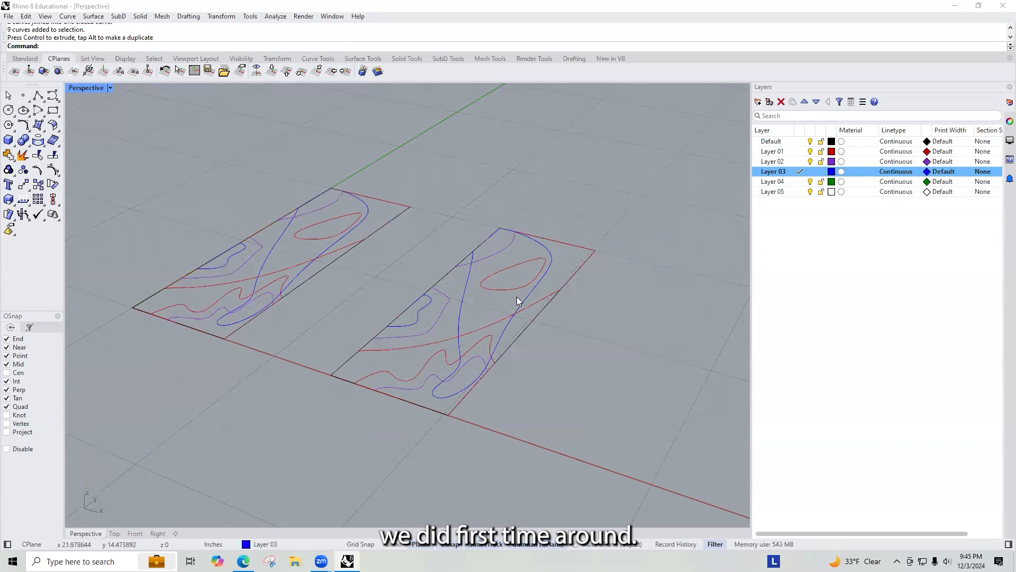
# Step: Select the red Layer 01 shapes of the copy and move them up 1 inch
pyautogui.click(518, 301)
pyautogui.click(600, 360)
pyautogui.click(535, 301)
pyautogui.scroll(2, 478, 347)
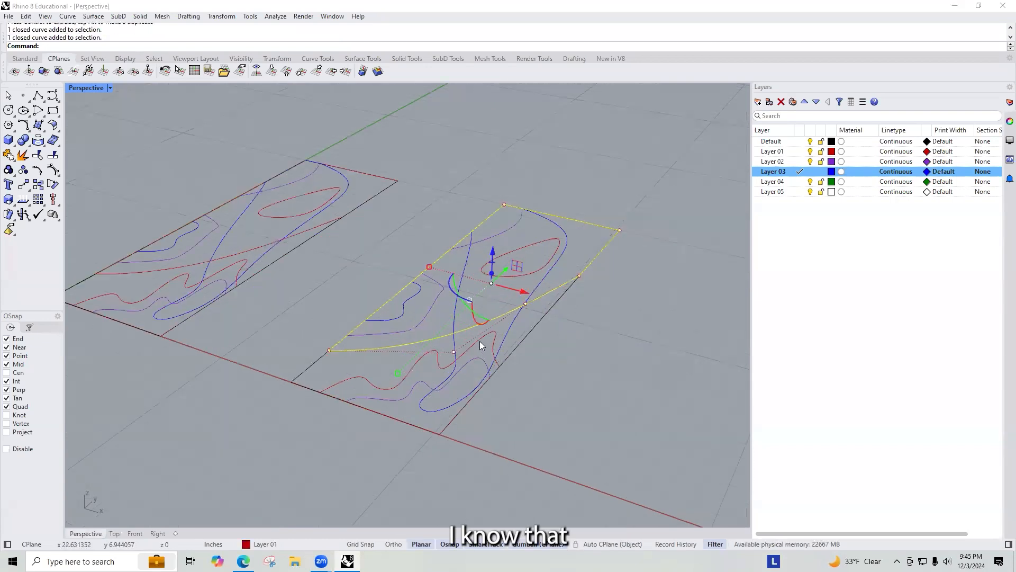
pyautogui.scroll(2, 479, 345)
pyautogui.keyDown('shift'); pyautogui.click(480, 341); pyautogui.keyUp('shift')
pyautogui.keyDown('shift'); pyautogui.click(535, 224); pyautogui.keyUp('shift')
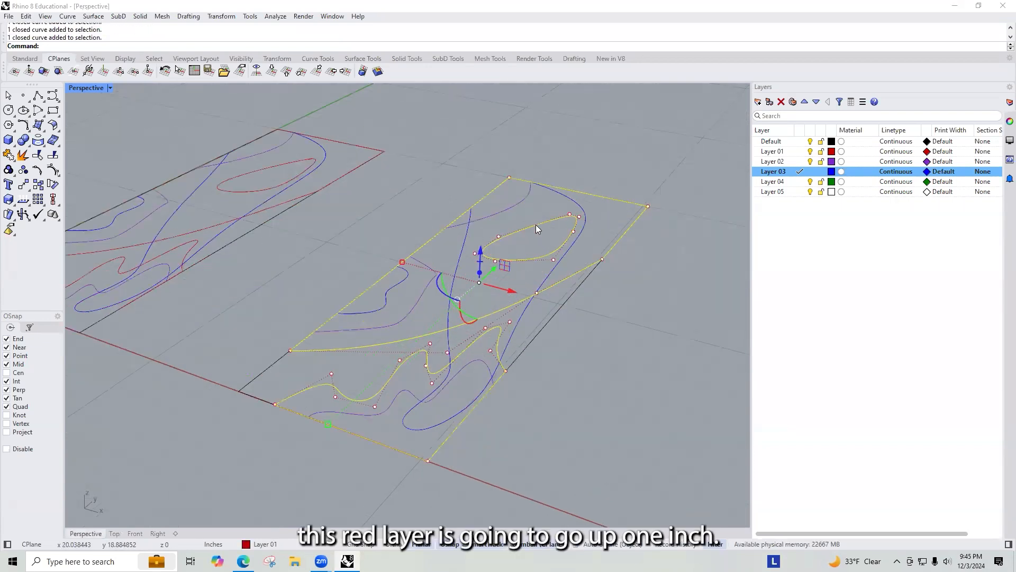
pyautogui.click(481, 253)
pyautogui.write('1')
pyautogui.press('Return')
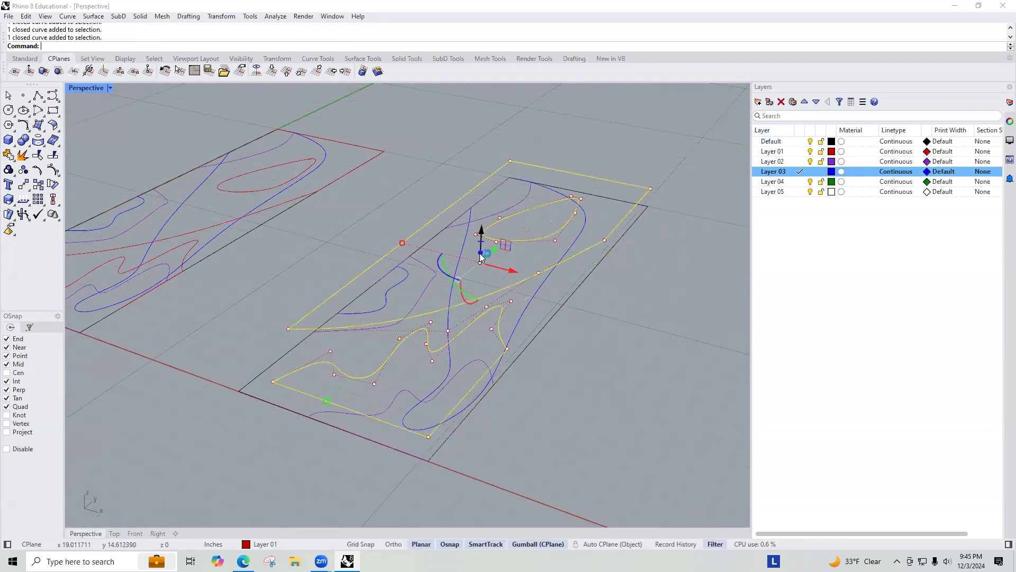
# Step: Select the purple Layer 02 shapes of the copy and move them up 2 inches
pyautogui.click(416, 300)
pyautogui.click(426, 288)
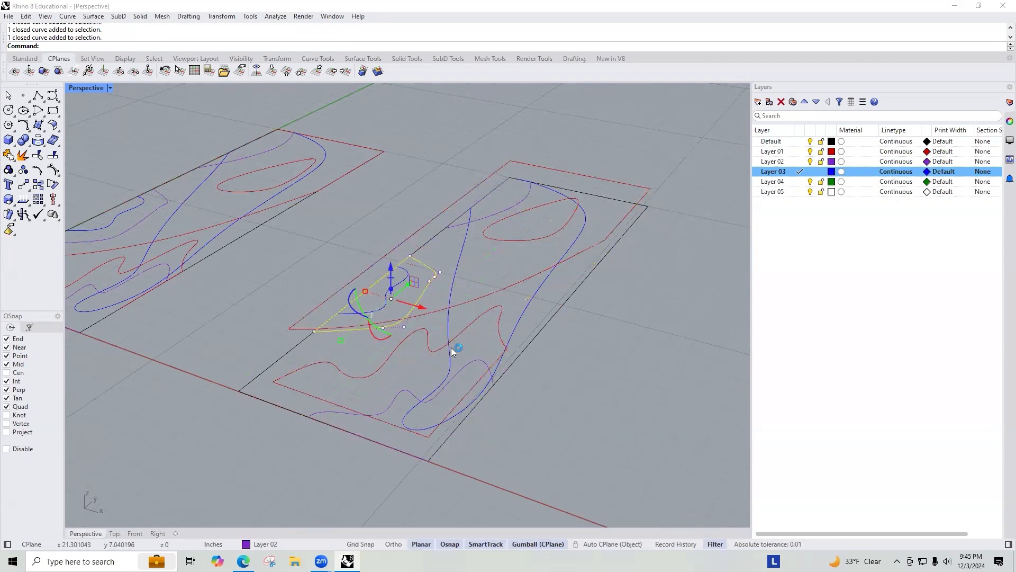
pyautogui.keyDown('shift'); pyautogui.click(465, 368); pyautogui.keyUp('shift')
pyautogui.keyDown('shift'); pyautogui.click(522, 197); pyautogui.keyUp('shift')
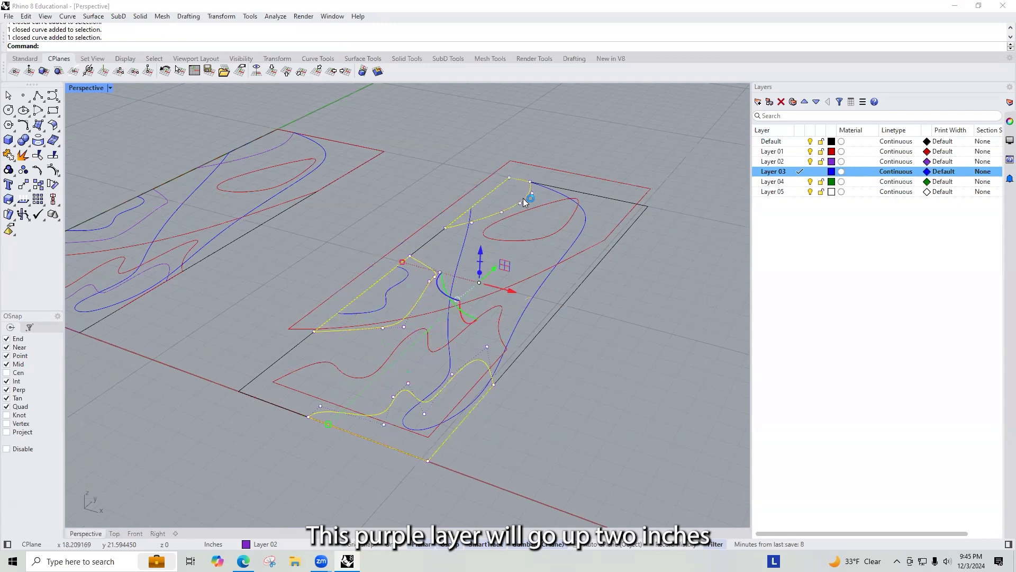
pyautogui.click(480, 248)
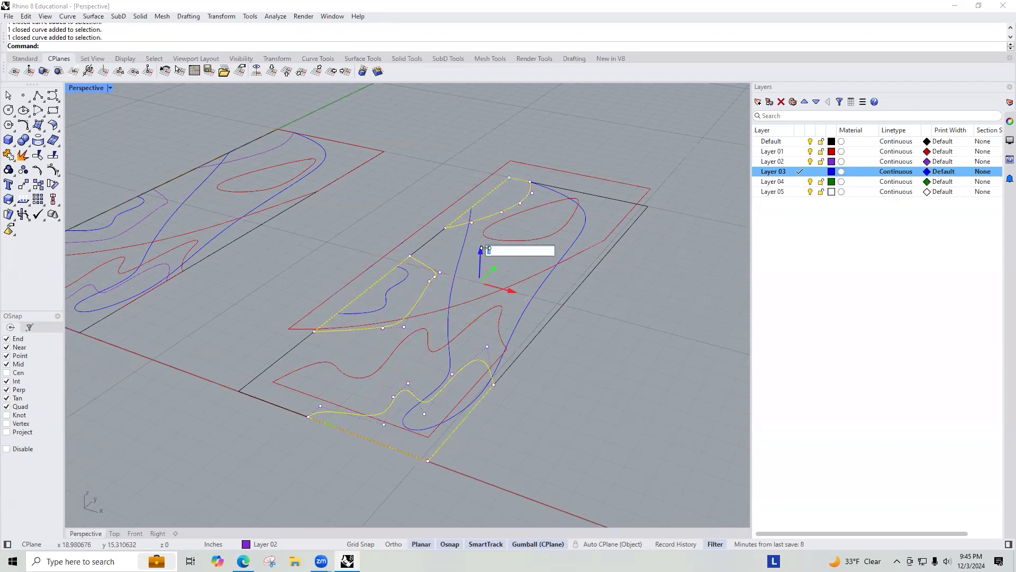
pyautogui.write('2')
pyautogui.press('Return')
pyautogui.click(568, 355)
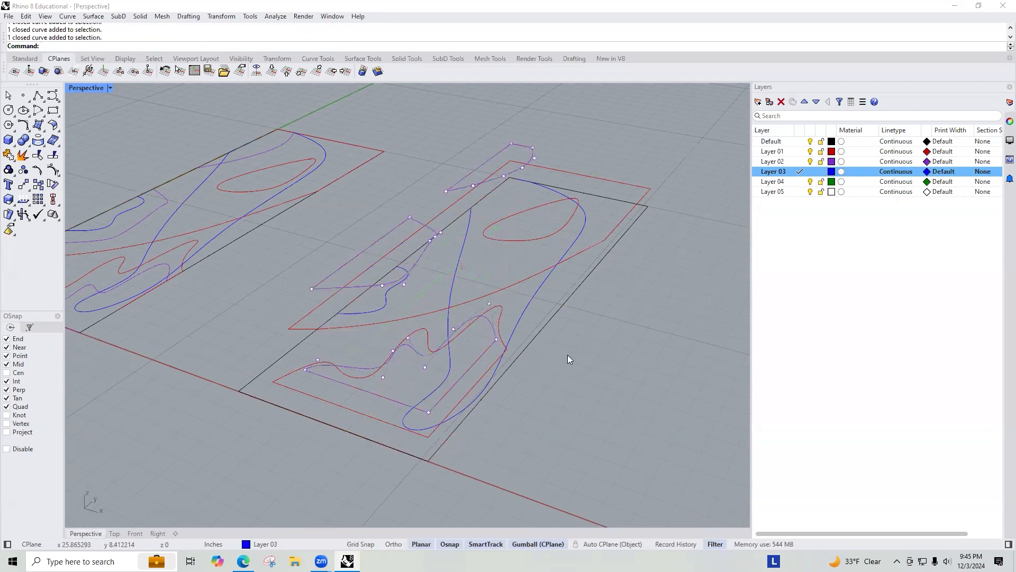
# Step: Select the blue Layer 03 shapes of the copy and move them up 3 inches
pyautogui.click(385, 295)
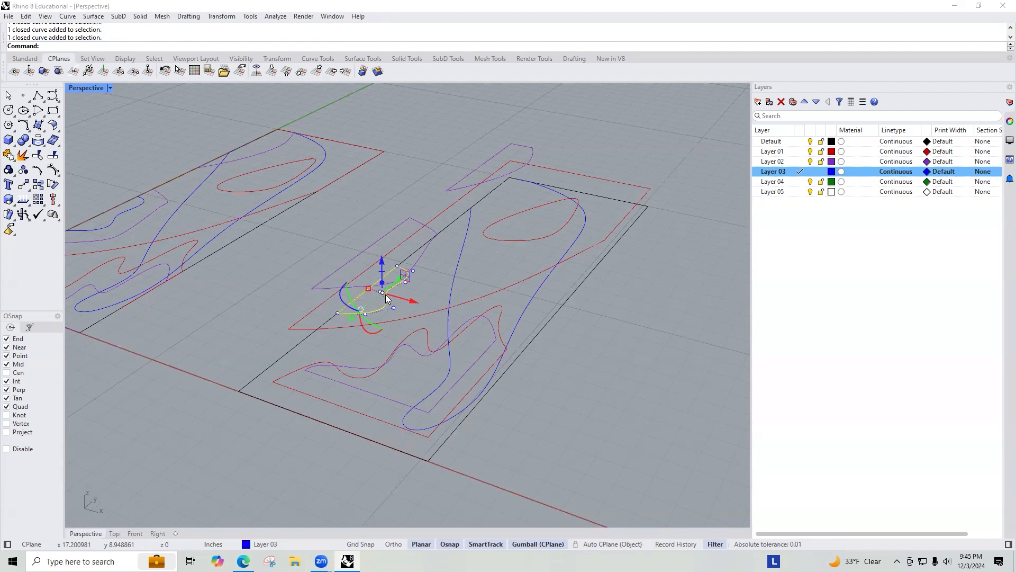
pyautogui.press('Escape')
pyautogui.click(391, 295)
pyautogui.keyDown('shift'); pyautogui.click(454, 277); pyautogui.keyUp('shift')
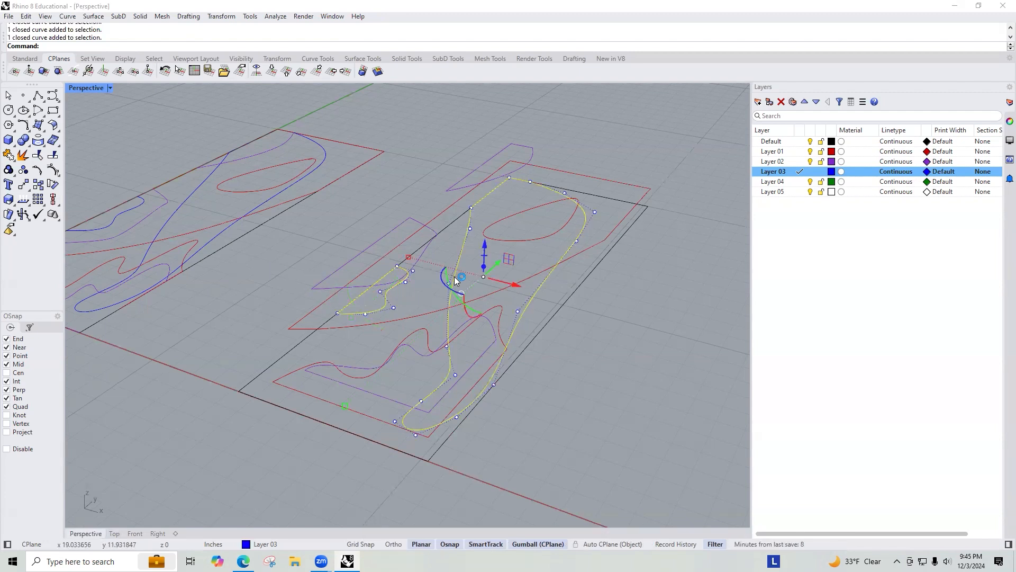
pyautogui.click(489, 244)
pyautogui.write('3')
pyautogui.press('Return')
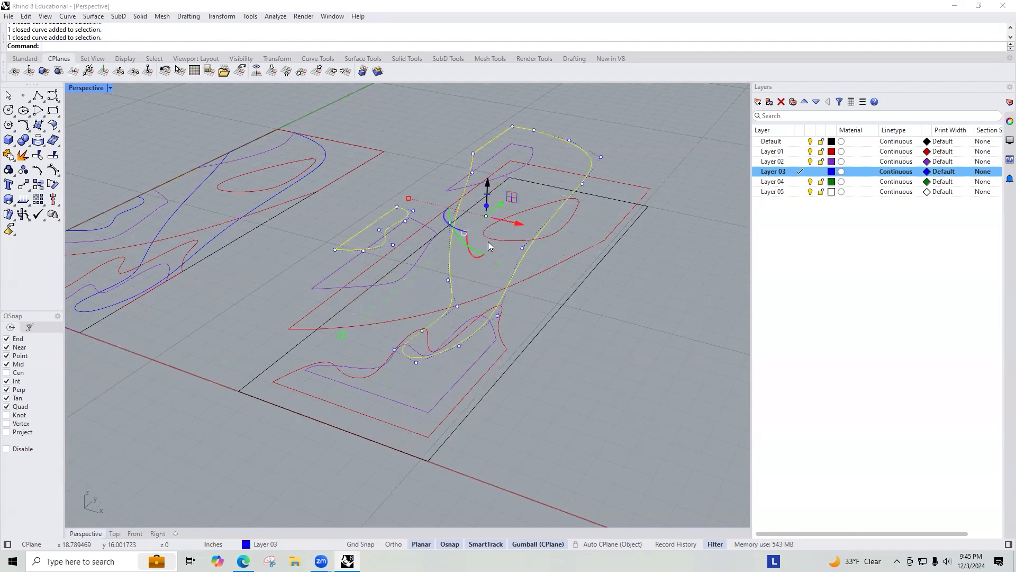
# Step: Make Default the current layer and extrude the 8 by 24 boundary rectangle 1 inch downward as a solid base
pyautogui.press('Escape')
pyautogui.click(578, 283)
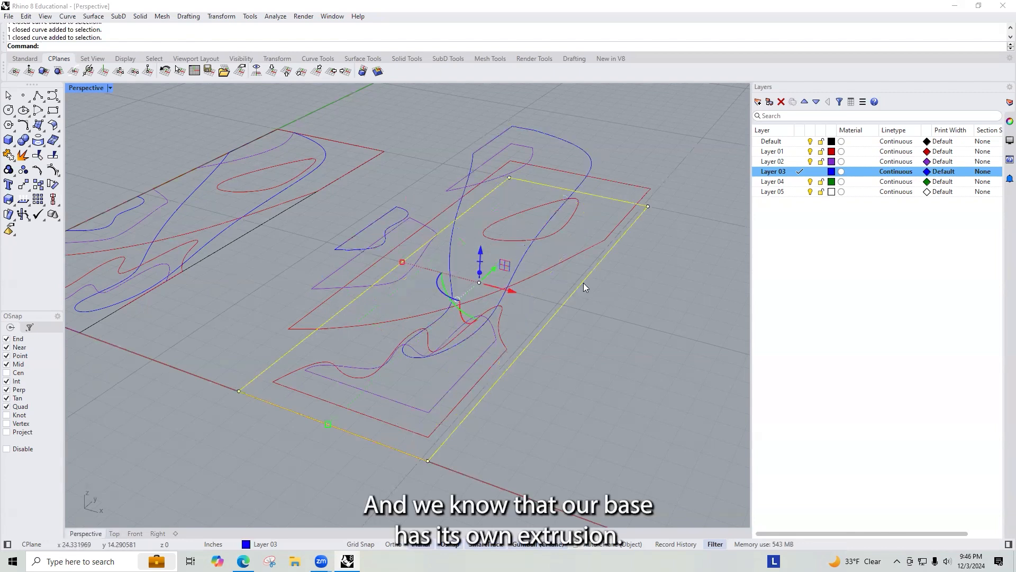
pyautogui.hotkey('ctrl', 'j')
pyautogui.click(570, 325)
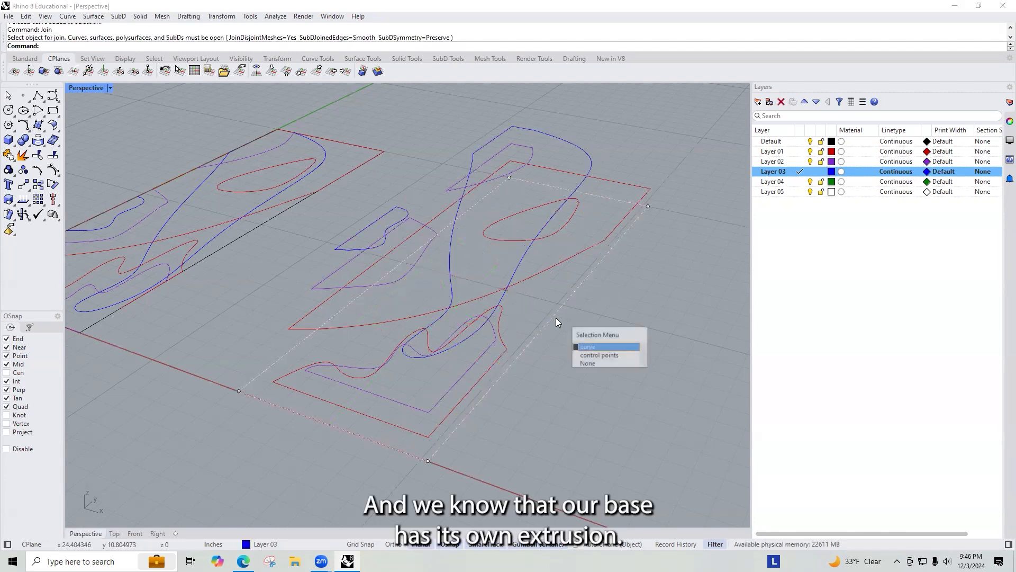
pyautogui.click(595, 345)
pyautogui.write('ExtrudeCrv')
pyautogui.press('Return')
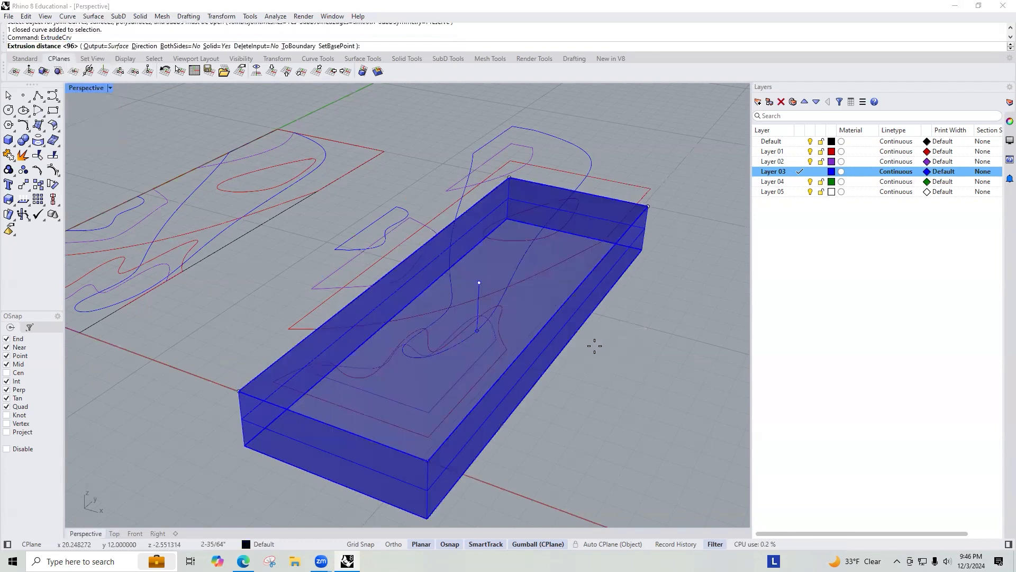
pyautogui.press('Escape')
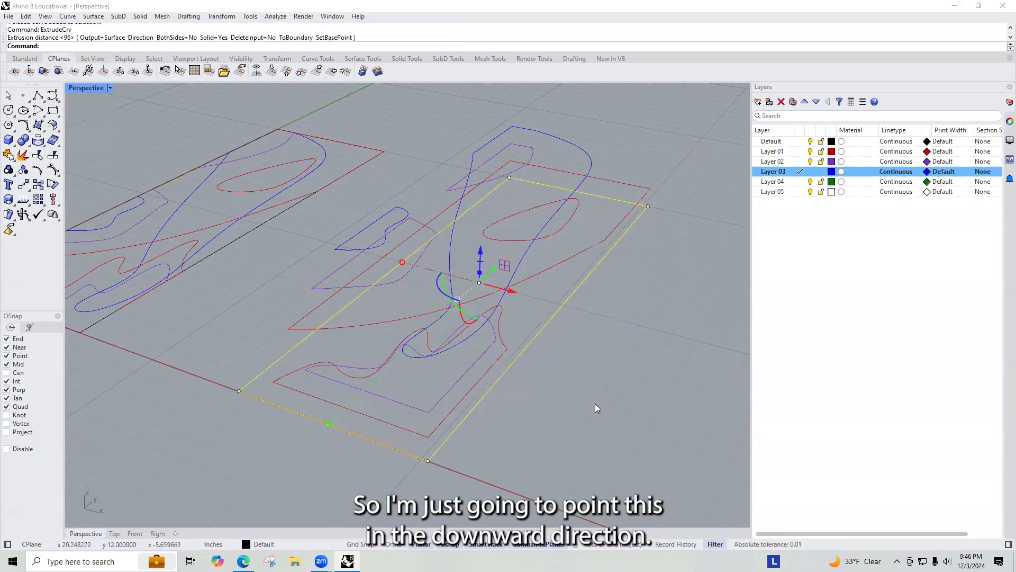
pyautogui.click(800, 141)
pyautogui.press('Up')
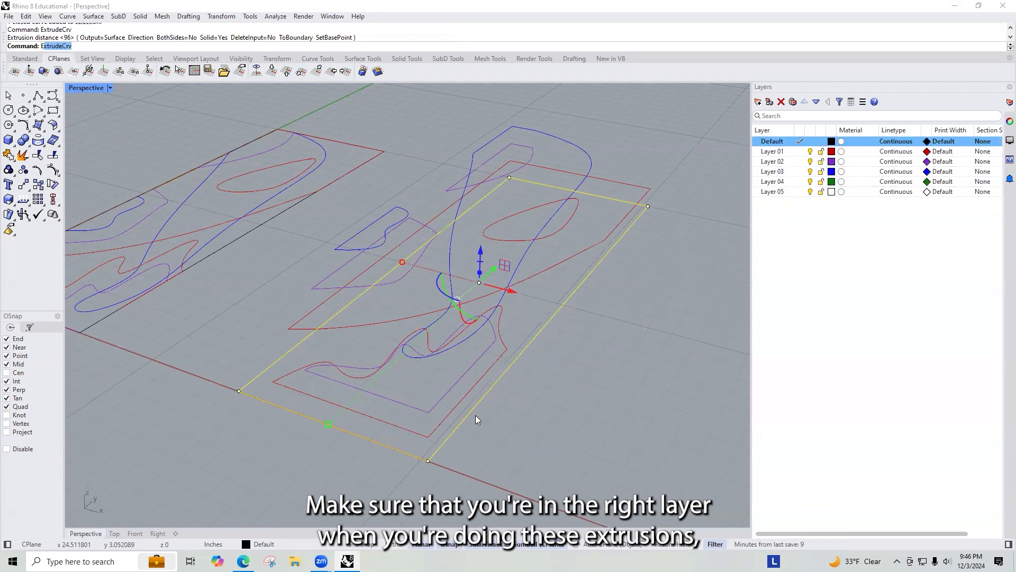
pyautogui.press('Return')
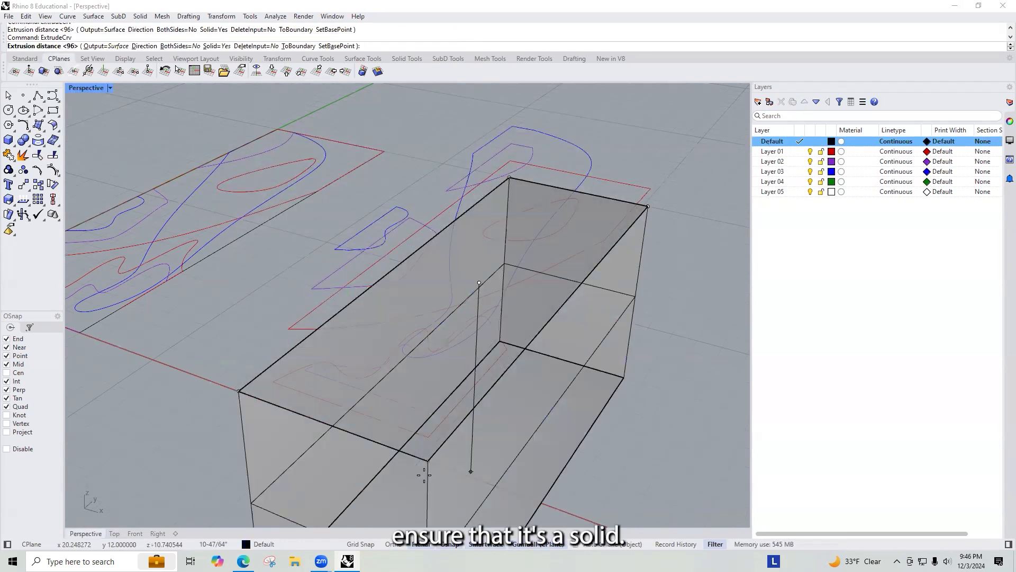
pyautogui.write('1')
pyautogui.press('Return')
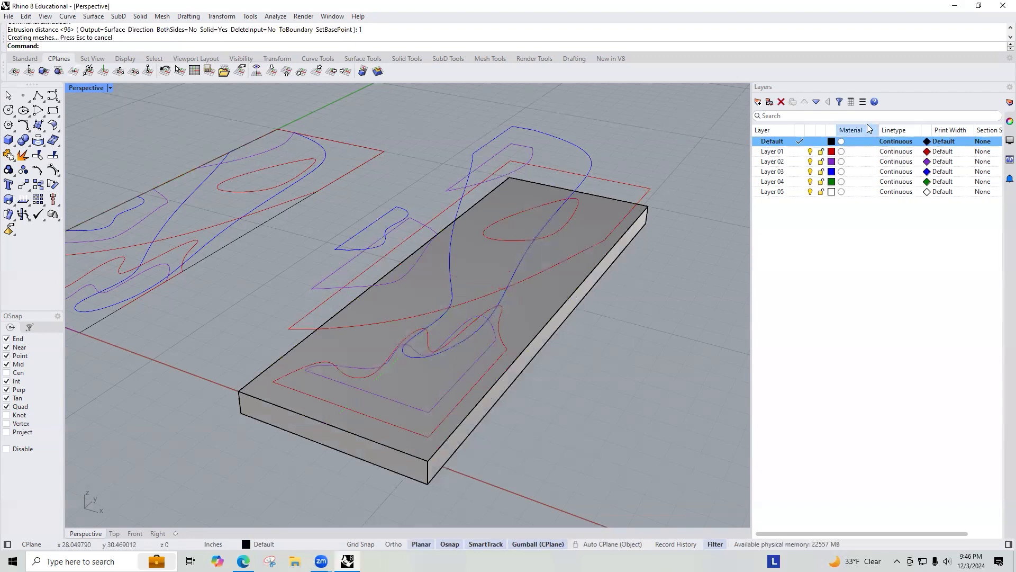
# Step: Make Layer 01 current and create a planar surface from the red outer shape and its inner ellipse
pyautogui.click(800, 152)
pyautogui.click(450, 406)
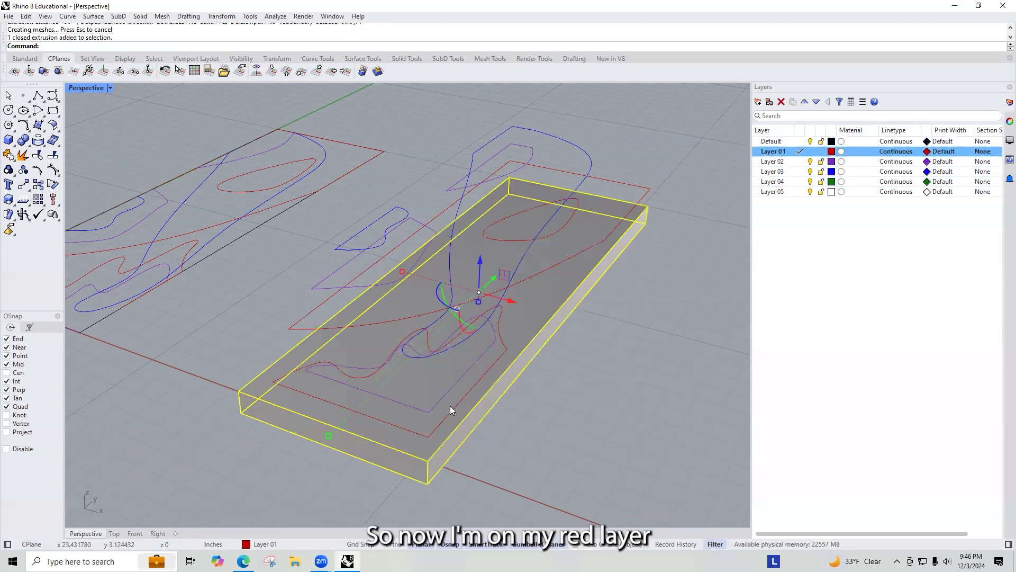
pyautogui.click(377, 334)
pyautogui.keyDown('shift'); pyautogui.click(386, 322); pyautogui.keyUp('shift')
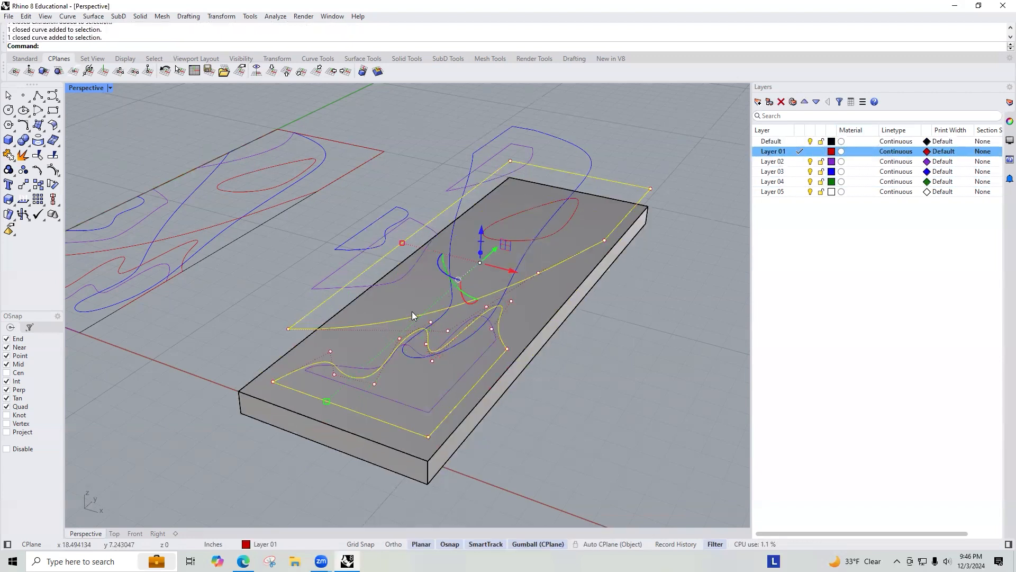
pyautogui.keyDown('shift'); pyautogui.click(573, 221); pyautogui.keyUp('shift')
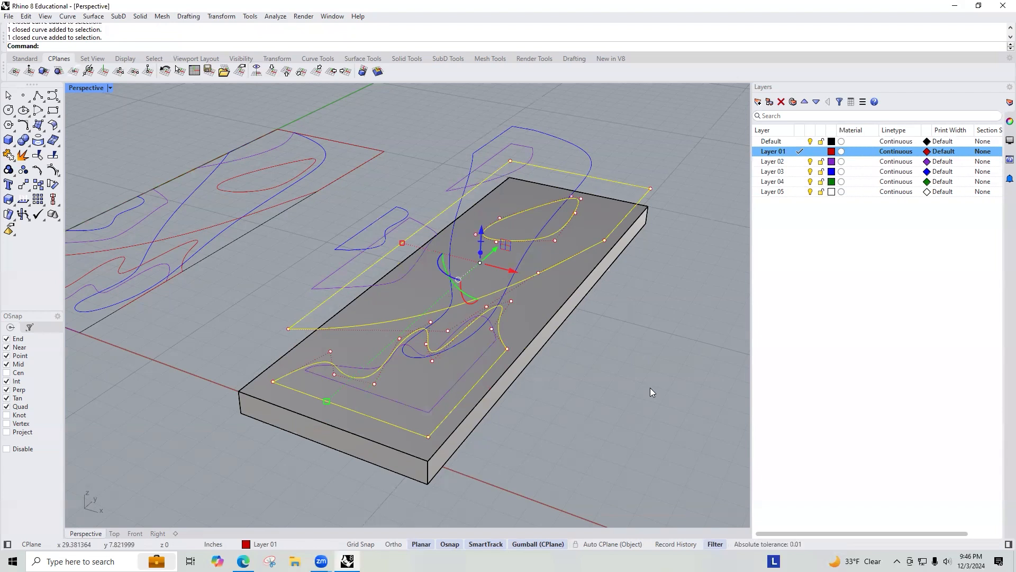
pyautogui.click(654, 341)
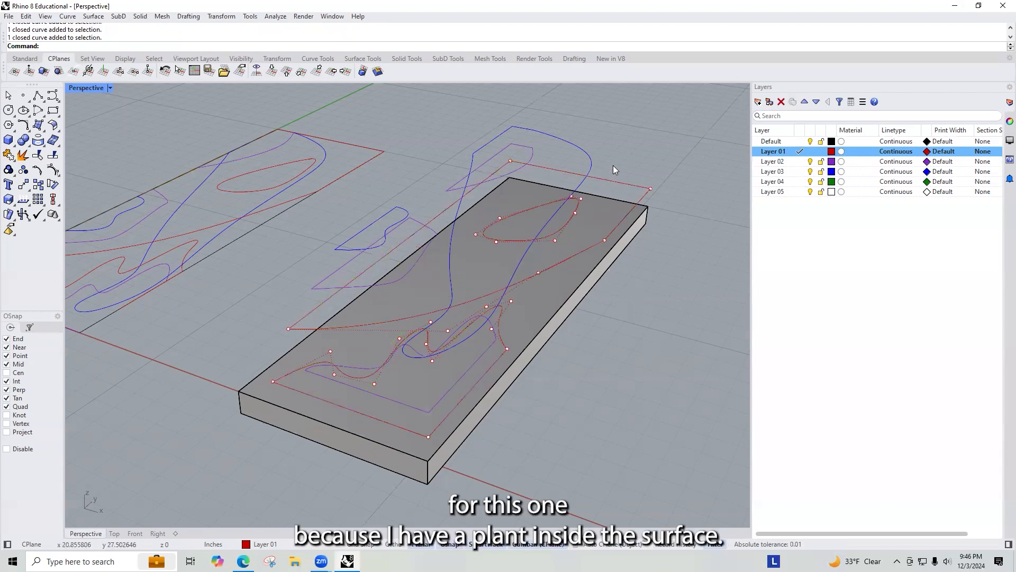
pyautogui.click(571, 224)
pyautogui.keyDown('shift'); pyautogui.click(623, 181); pyautogui.keyUp('shift')
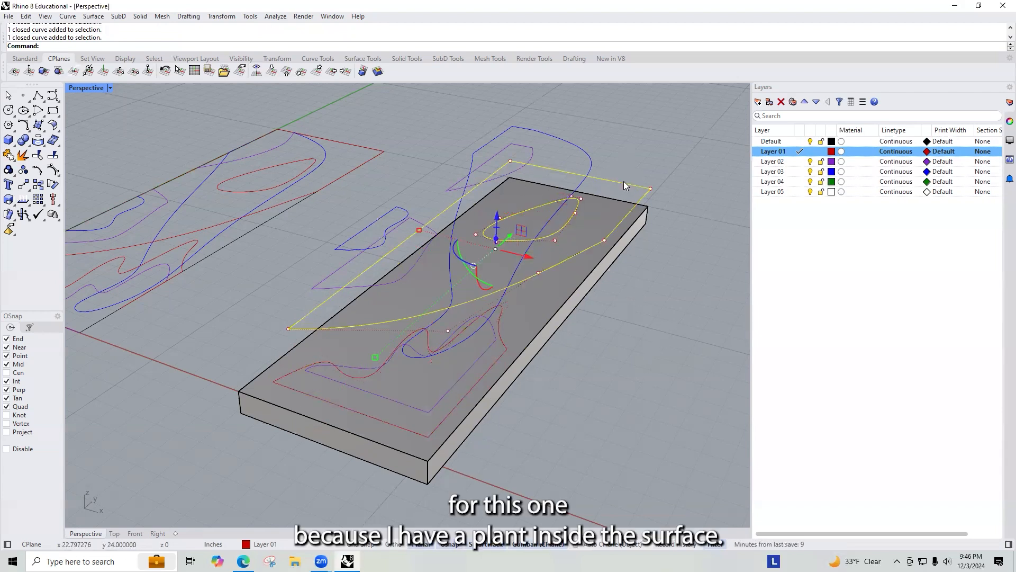
pyautogui.write('Planar')
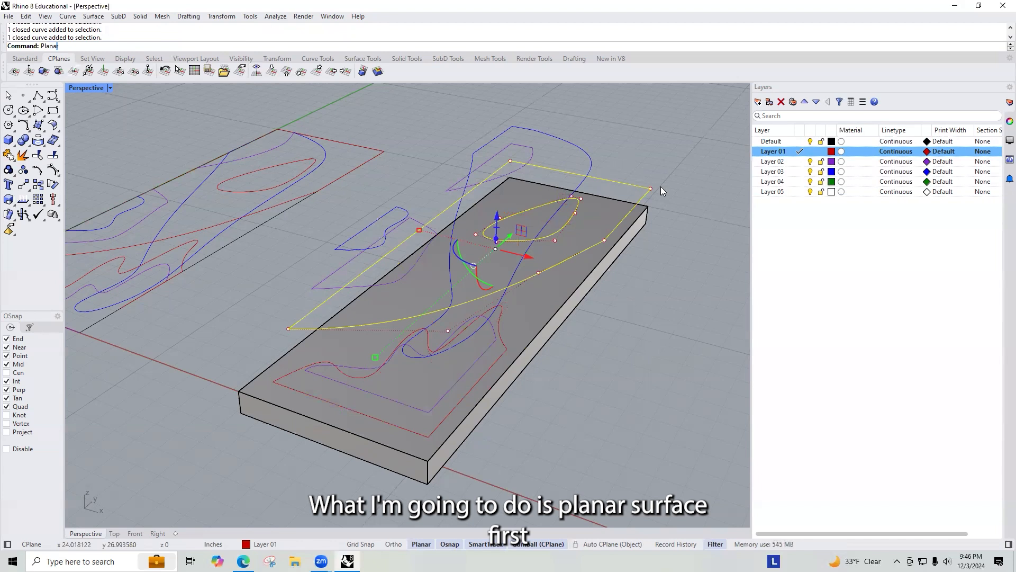
pyautogui.write('Srf')
pyautogui.press('Return')
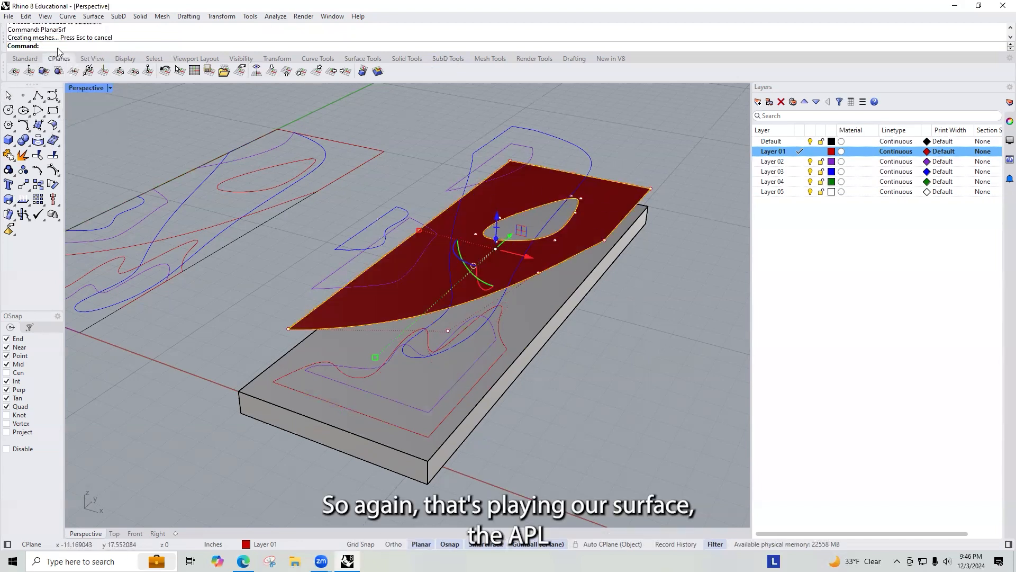
pyautogui.moveTo(74, 30); pyautogui.dragTo(32, 30)
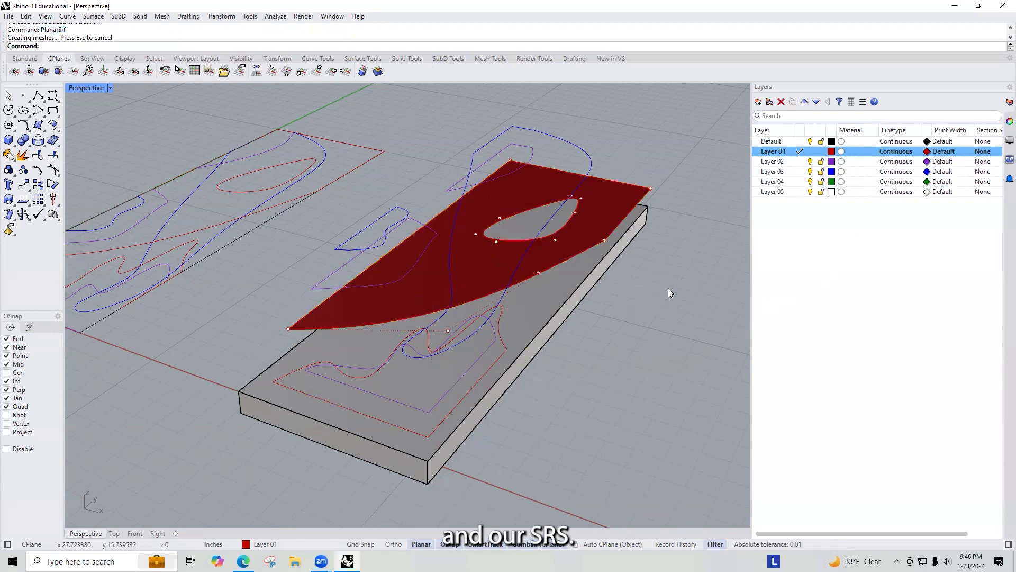
# Step: Extrude the red planar surface 1 inch as a solid with ExtrudeSrf
pyautogui.click(595, 203)
pyautogui.write('Ex')
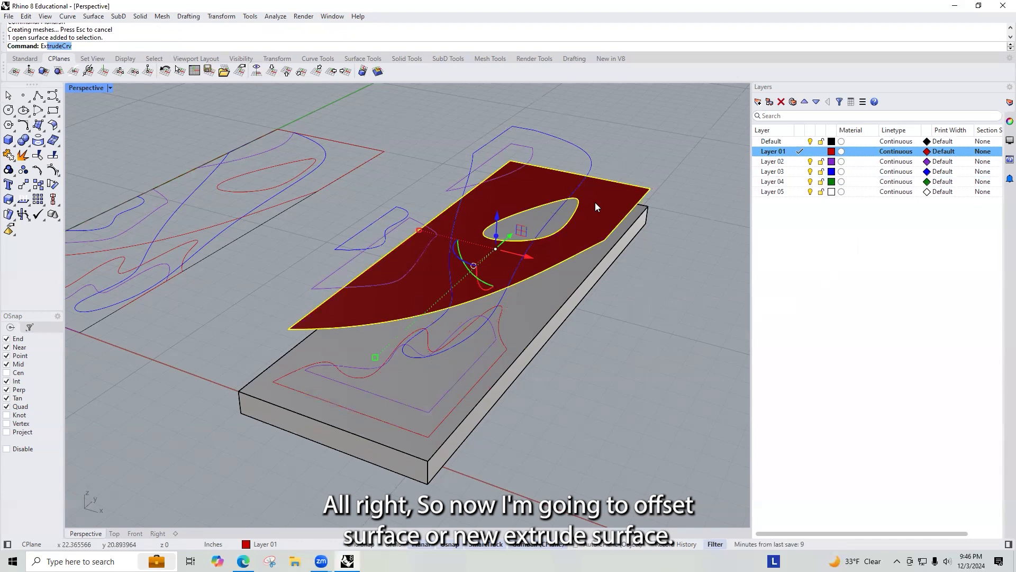
pyautogui.write('ExtrudeSrf')
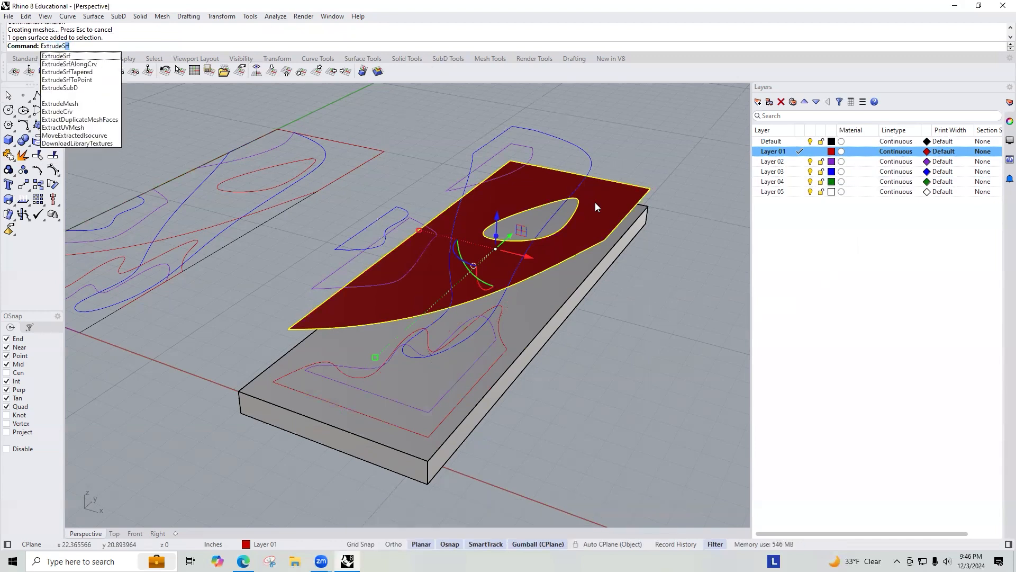
pyautogui.press('Return')
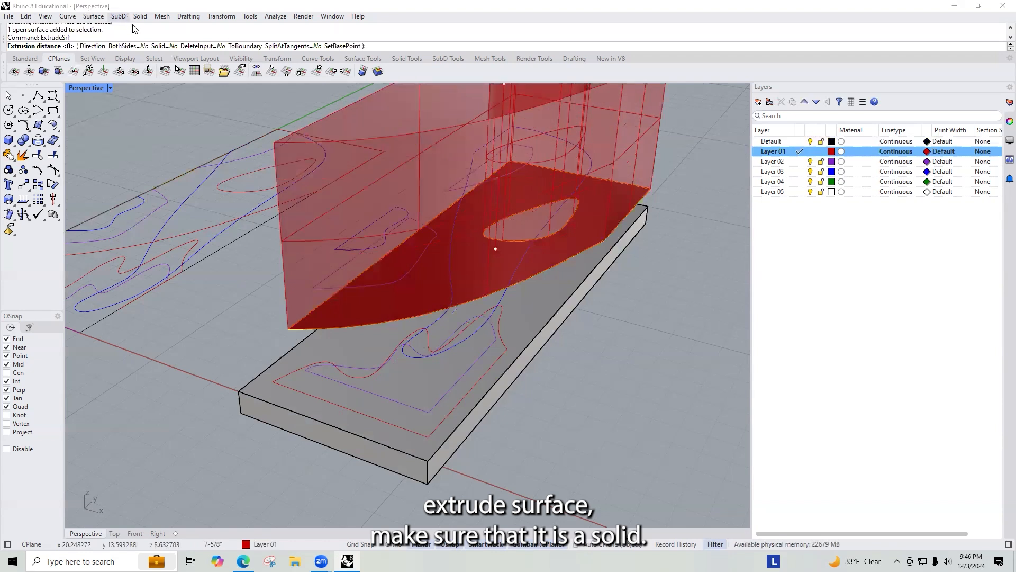
pyautogui.click(160, 46)
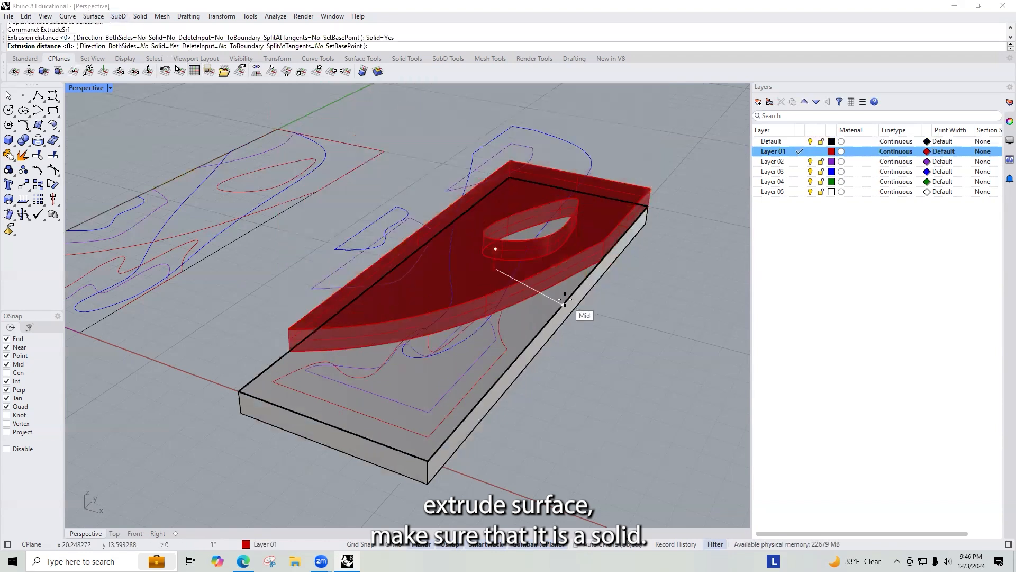
pyautogui.click(665, 339)
# Step: Extrude the other red Layer 01 shape 1 inch as a solid
pyautogui.scroll(2, 530, 217)
pyautogui.moveTo(530, 216); pyautogui.dragTo(491, 321, button='right')
pyautogui.scroll(-5, 490, 326)
pyautogui.moveTo(396, 350); pyautogui.dragTo(436, 366, button='right')
pyautogui.click(432, 364)
pyautogui.write('Extr')
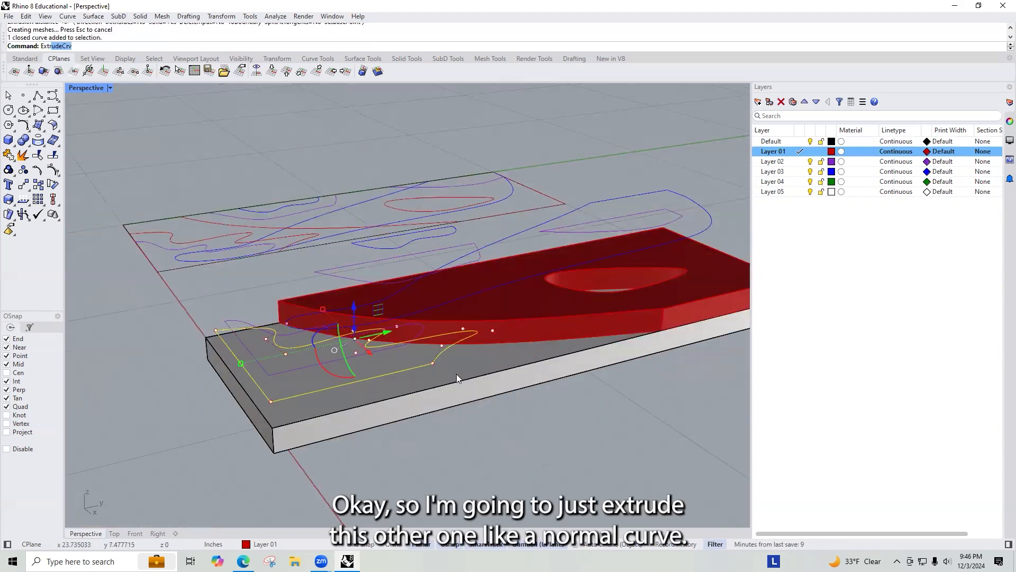
pyautogui.write('u')
pyautogui.press('Return')
pyautogui.scroll(2, 457, 374)
pyautogui.click(467, 380)
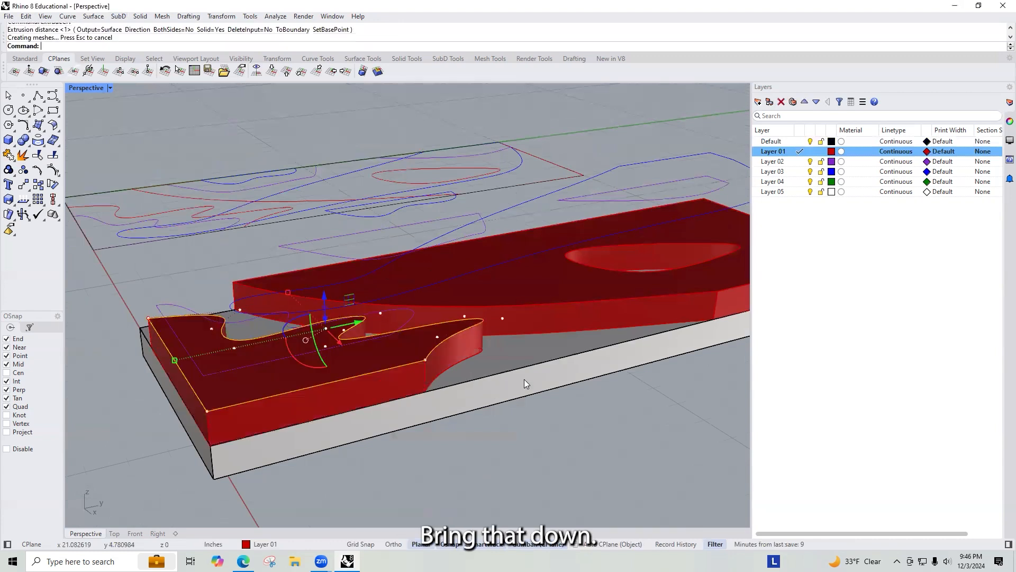
pyautogui.moveTo(610, 452); pyautogui.dragTo(702, 265, button='right')
# Step: Make Layer 02 current and extrude the purple shapes 1 inch as solids
pyautogui.click(799, 161)
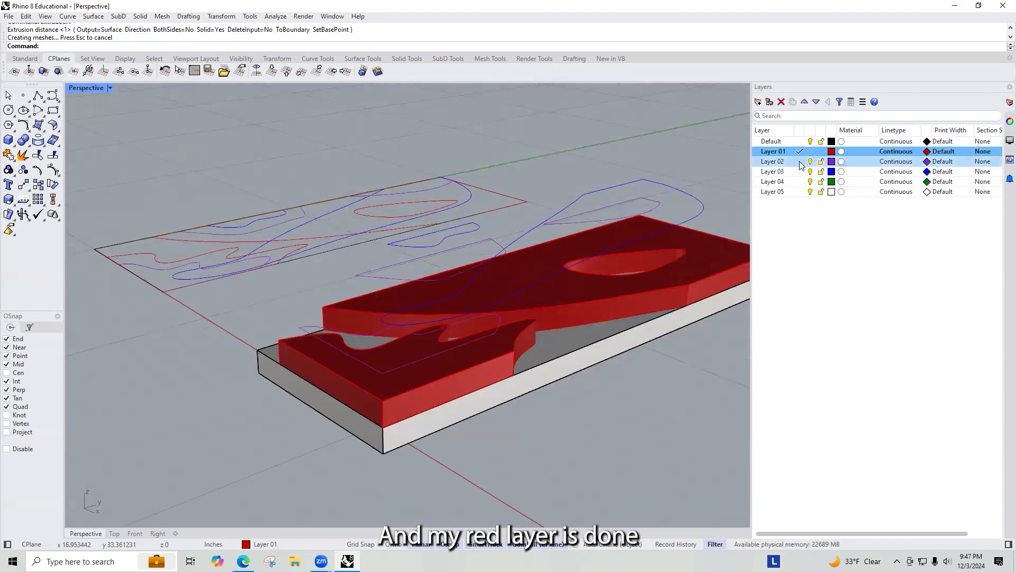
pyautogui.click(799, 169)
pyautogui.click(798, 162)
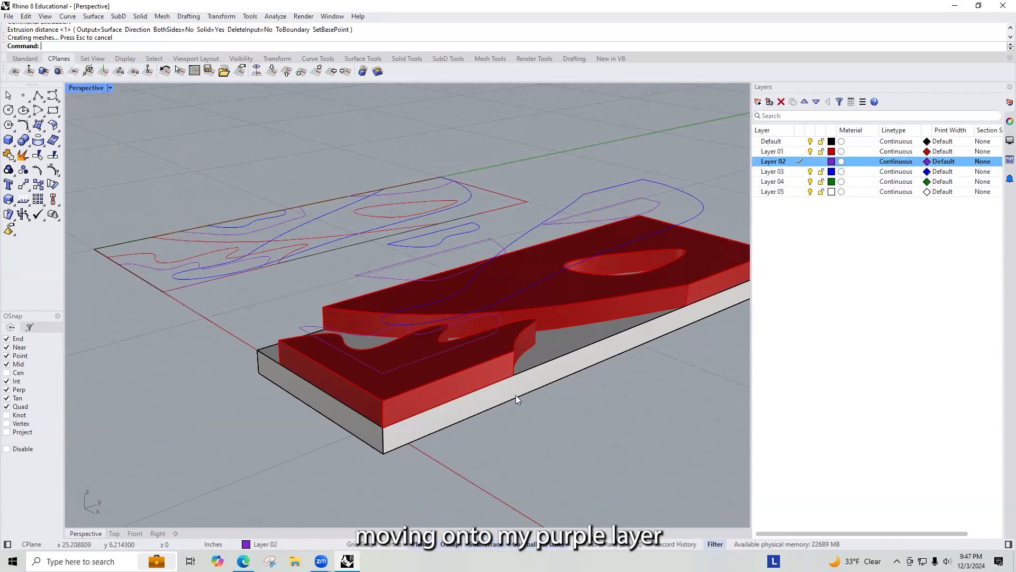
pyautogui.click(419, 258)
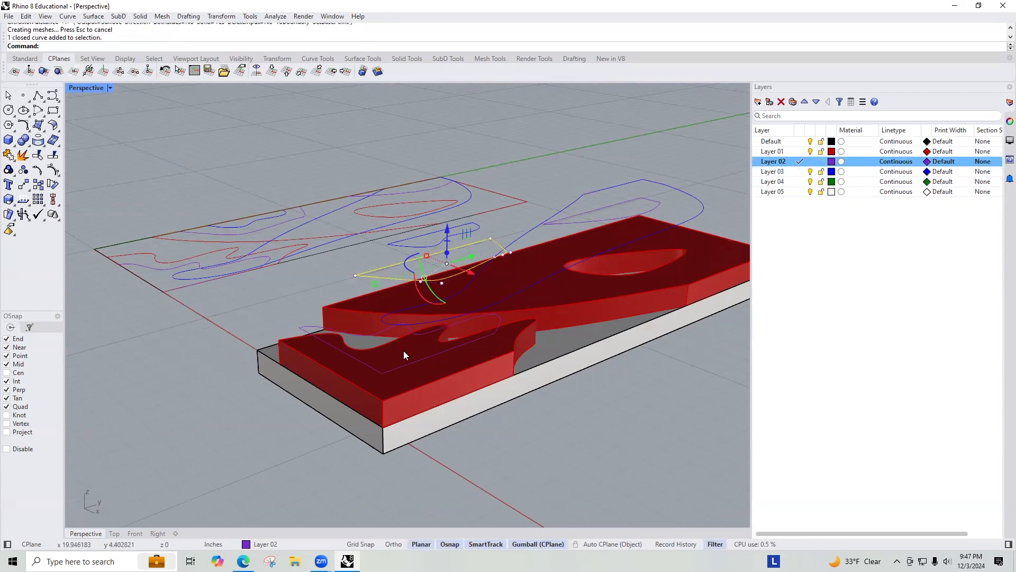
pyautogui.keyDown('shift'); pyautogui.click(364, 336); pyautogui.keyUp('shift')
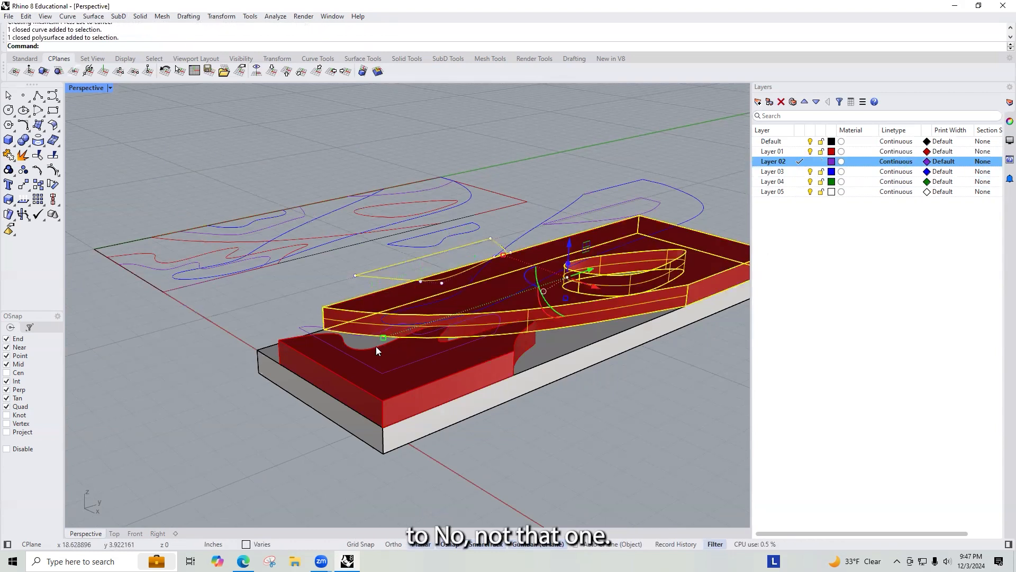
pyautogui.keyDown('shift'); pyautogui.click(580, 321); pyautogui.keyUp('shift')
pyautogui.keyDown('ctrl'); pyautogui.click(587, 312); pyautogui.keyUp('ctrl')
pyautogui.keyDown('ctrl'); pyautogui.click(609, 353); pyautogui.keyUp('ctrl')
pyautogui.moveTo(484, 390); pyautogui.dragTo(604, 260, button='right')
pyautogui.keyDown('shift'); pyautogui.click(594, 256); pyautogui.keyUp('shift')
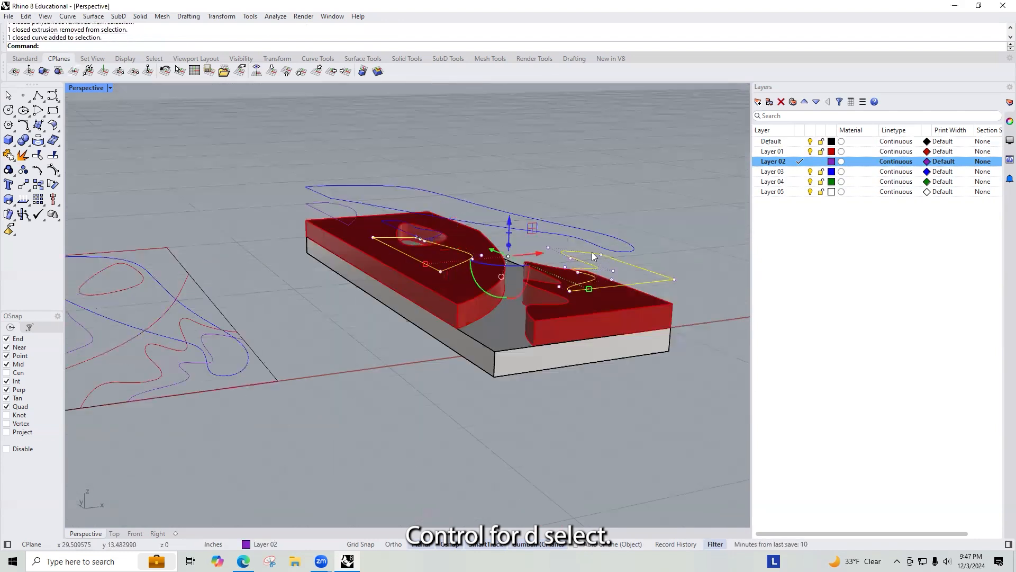
pyautogui.keyDown('shift'); pyautogui.click(313, 204); pyautogui.keyUp('shift')
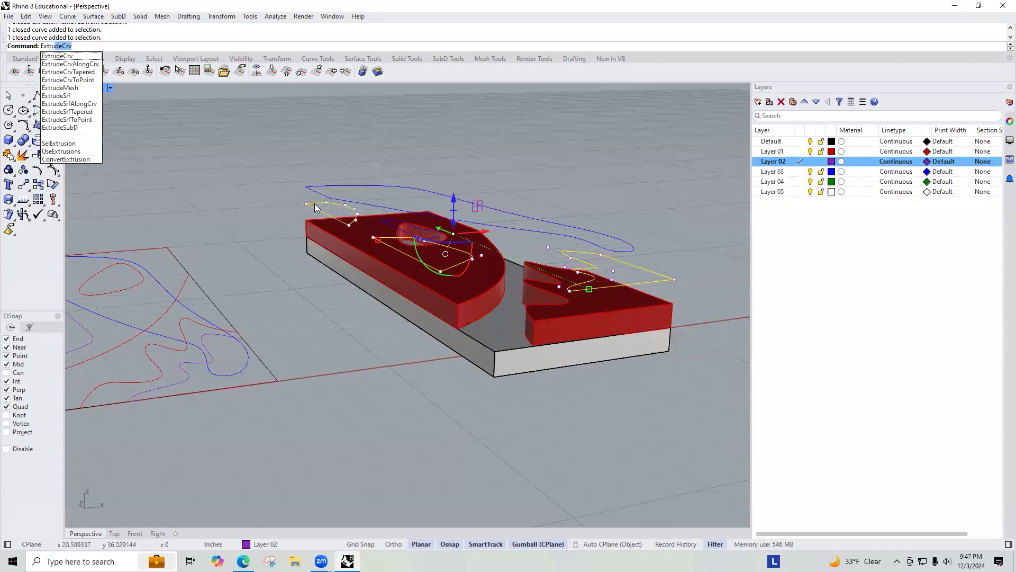
pyautogui.press('Return')
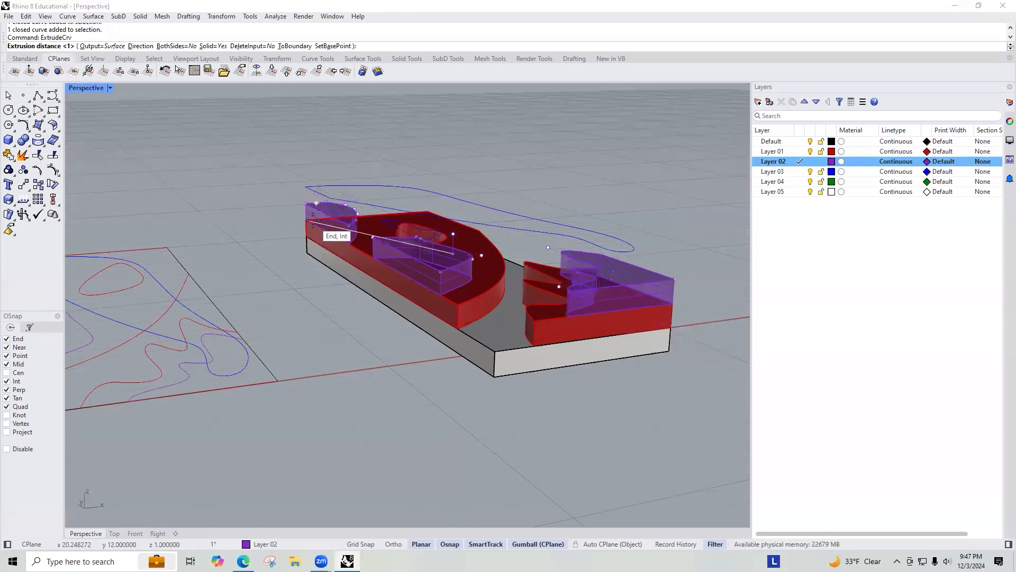
pyautogui.click(334, 229)
pyautogui.click(627, 169)
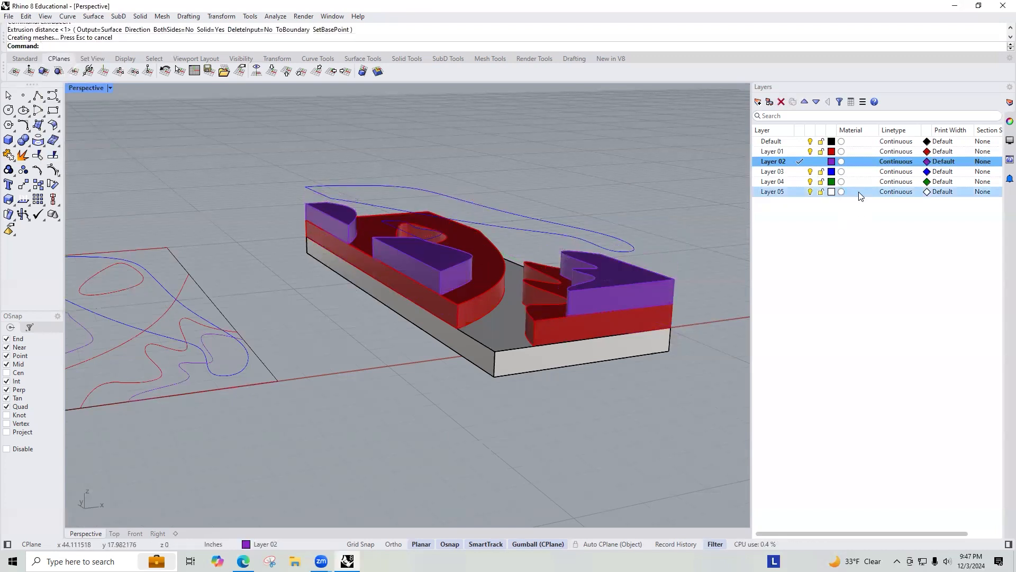
# Step: Make Layer 03 current and extrude the large blue shape as a solid
pyautogui.click(798, 172)
pyautogui.click(531, 220)
pyautogui.press('Return')
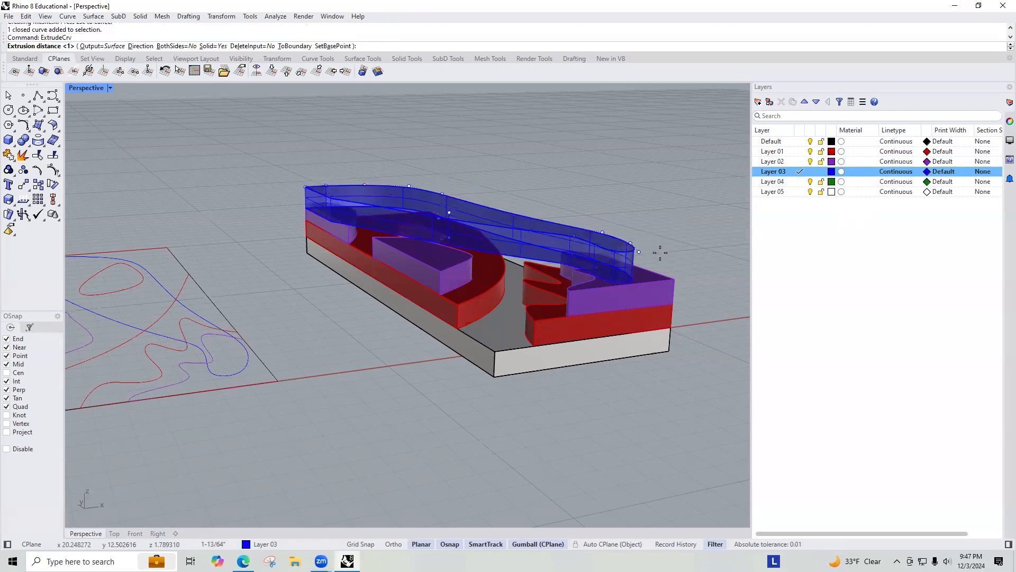
pyautogui.click(643, 283)
pyautogui.moveTo(686, 269); pyautogui.dragTo(492, 281, button='right')
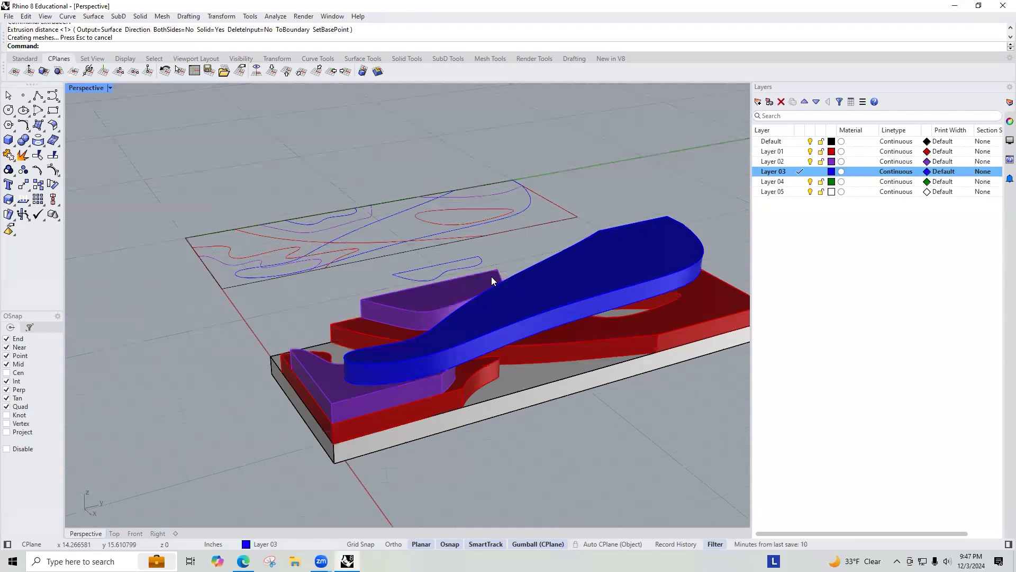
# Step: Extrude the remaining blue Layer 03 shape as a solid
pyautogui.scroll(3, 433, 246)
pyautogui.click(433, 251)
pyautogui.press('Return')
pyautogui.click(317, 313)
pyautogui.click(238, 294)
pyautogui.scroll(-5, 238, 293)
pyautogui.moveTo(239, 294); pyautogui.dragTo(423, 265, button='right')
pyautogui.scroll(5, 424, 267)
pyautogui.moveTo(505, 286); pyautogui.dragTo(555, 235, button='right')
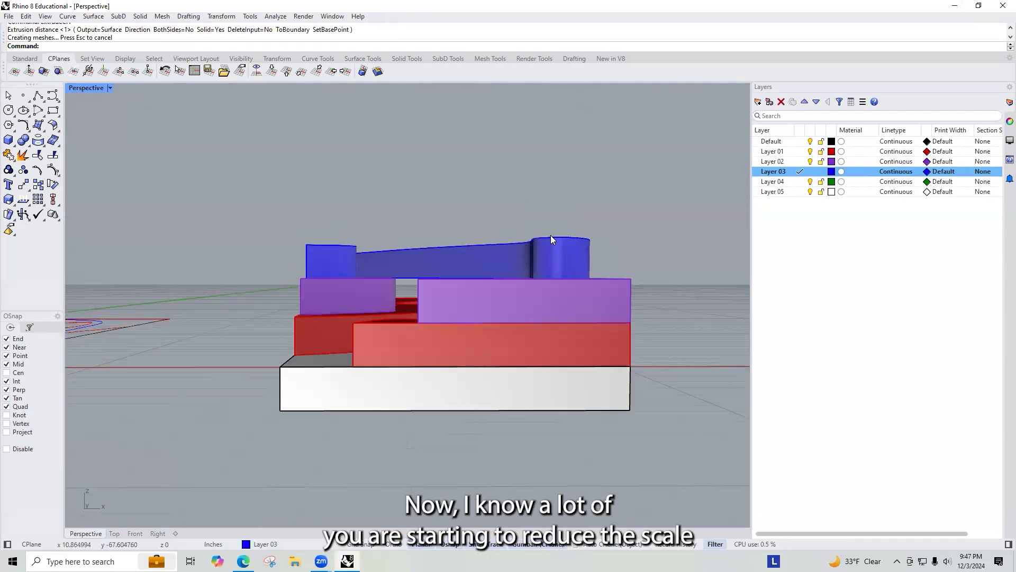
# Step: Scale the two blue Layer 03 solids vertically with Scale1D to half their height, snapping to the edge midpoint
pyautogui.moveTo(500, 270); pyautogui.dragTo(306, 215, button='right')
pyautogui.moveTo(358, 236); pyautogui.dragTo(478, 344, button='right')
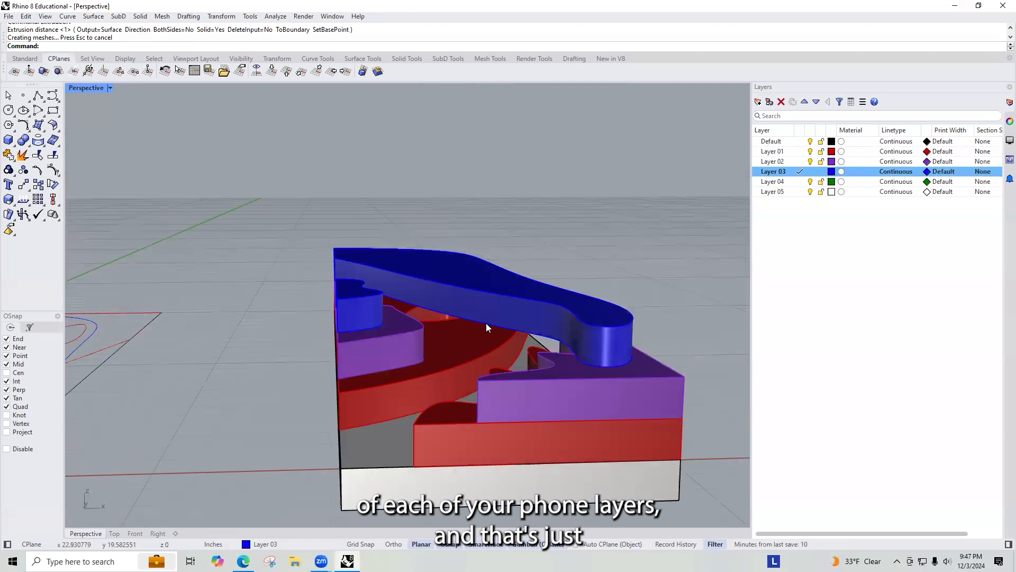
pyautogui.moveTo(485, 323); pyautogui.dragTo(440, 262, button='right')
pyautogui.click(439, 263)
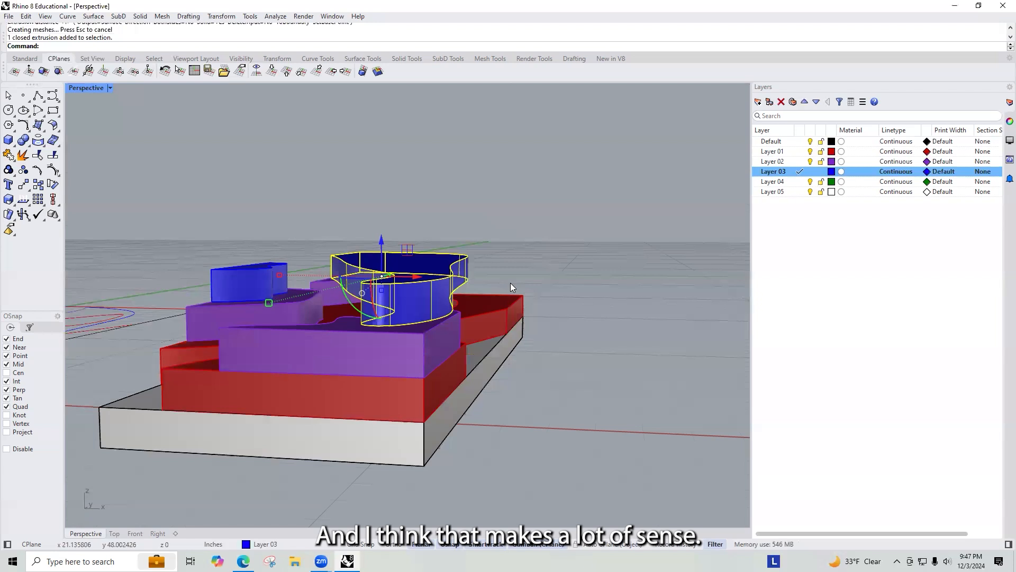
pyautogui.keyDown('shift'); pyautogui.click(225, 300); pyautogui.keyUp('shift')
pyautogui.write('Sc')
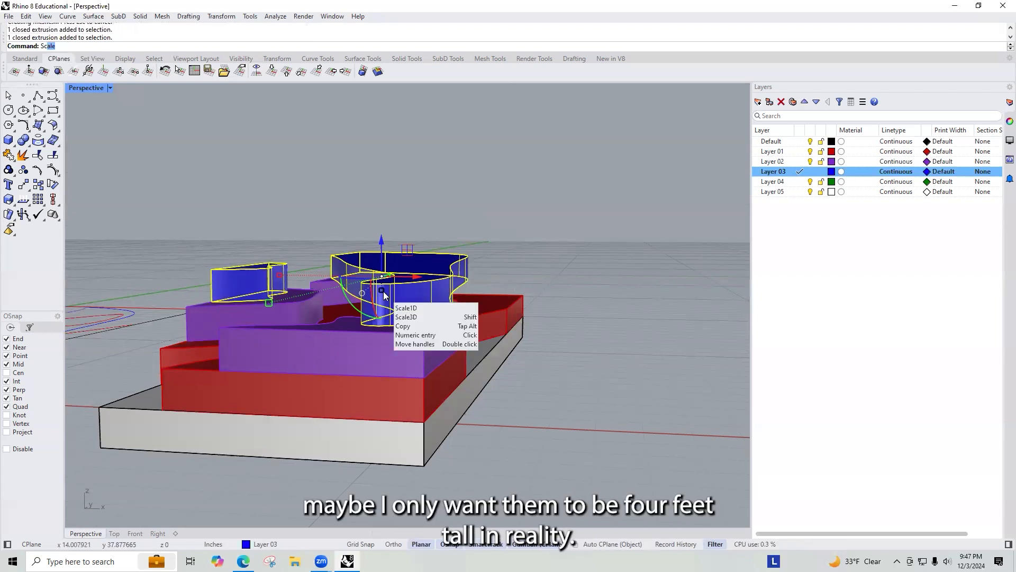
pyautogui.write('l')
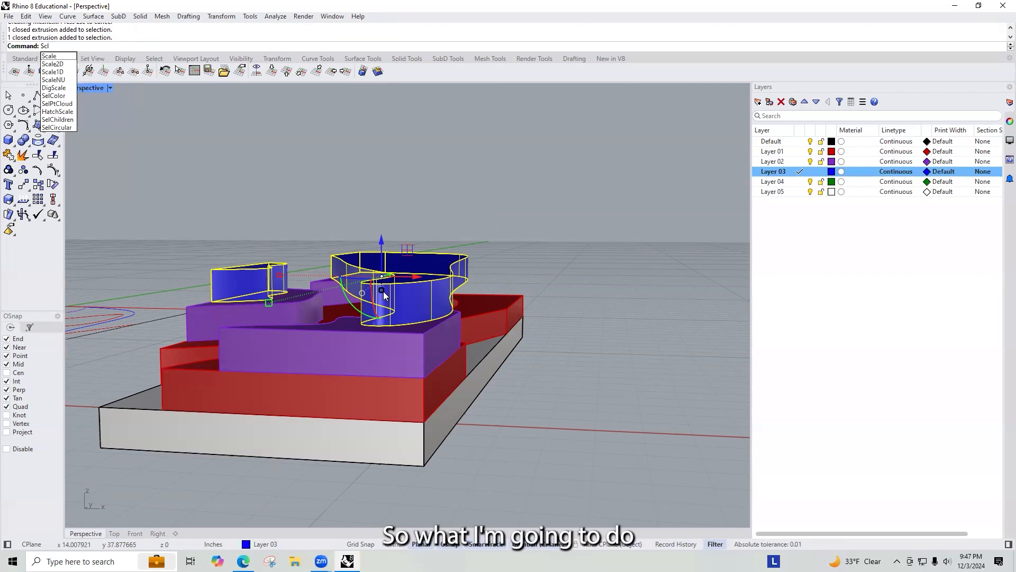
pyautogui.press('BackSpace')
pyautogui.write('ale')
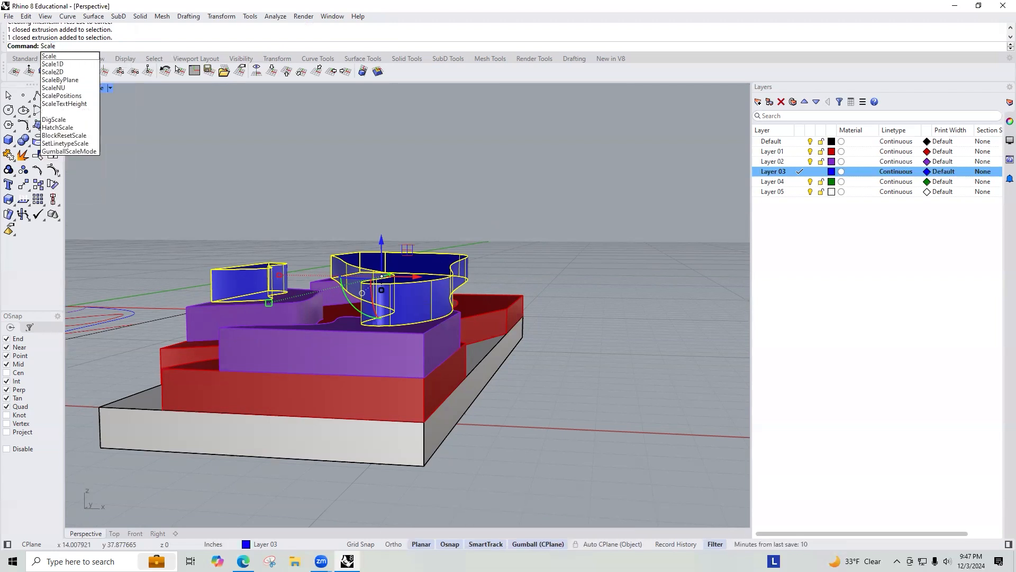
pyautogui.write('2D')
pyautogui.press('Return')
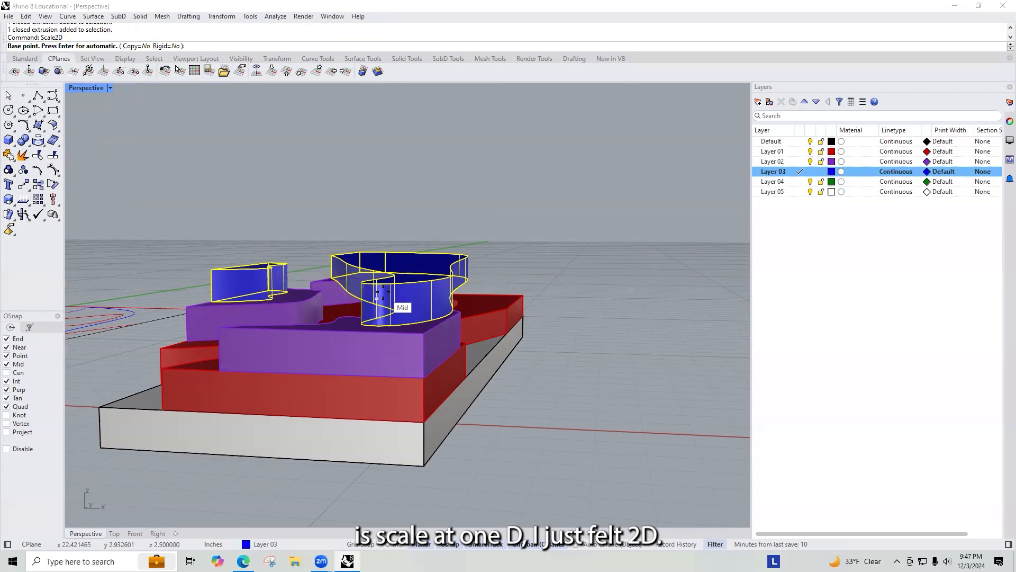
pyautogui.press('Escape')
pyautogui.write('Scale1D')
pyautogui.press('Return')
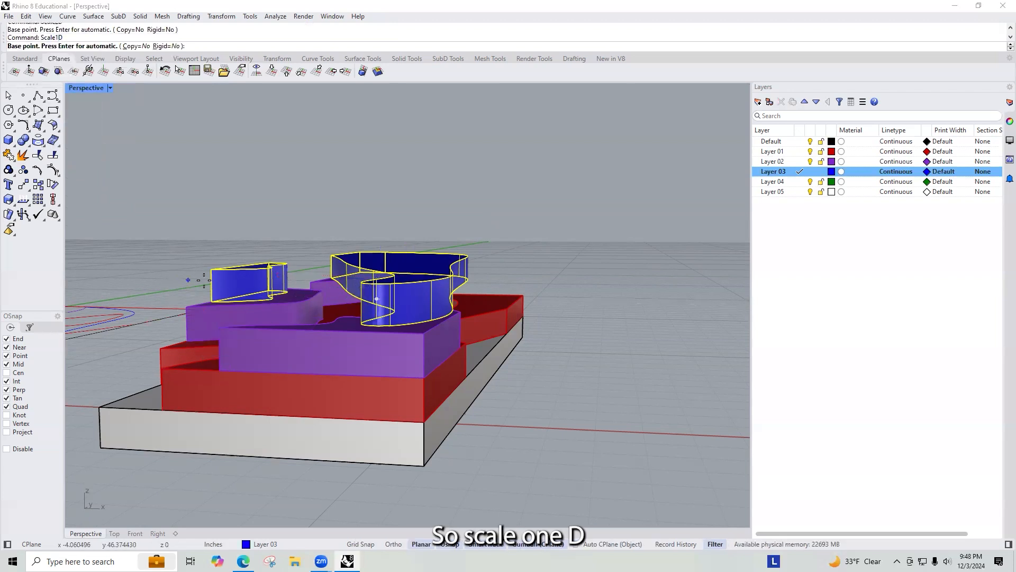
pyautogui.scroll(5, 203, 280)
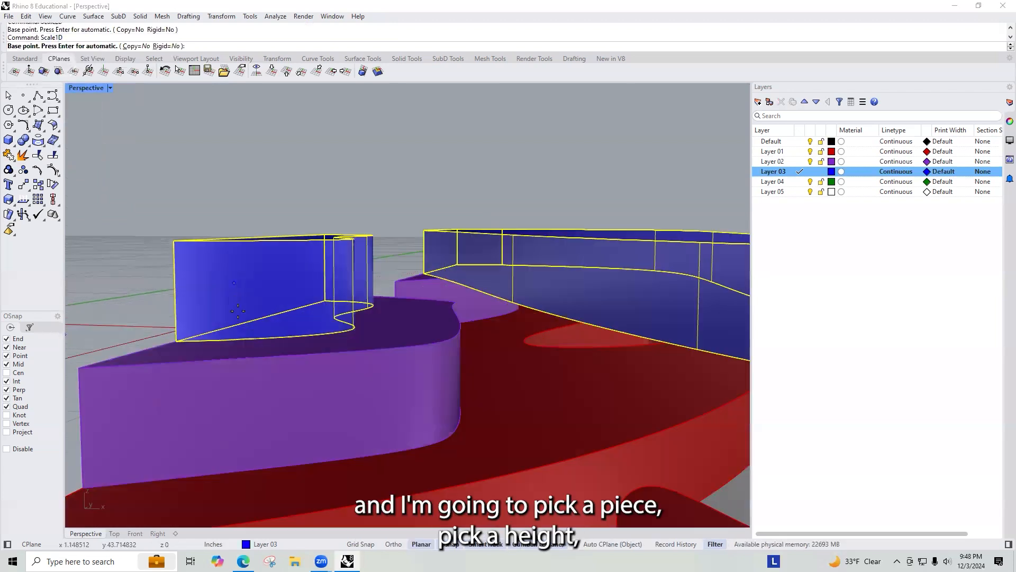
pyautogui.click(172, 340)
pyautogui.click(174, 241)
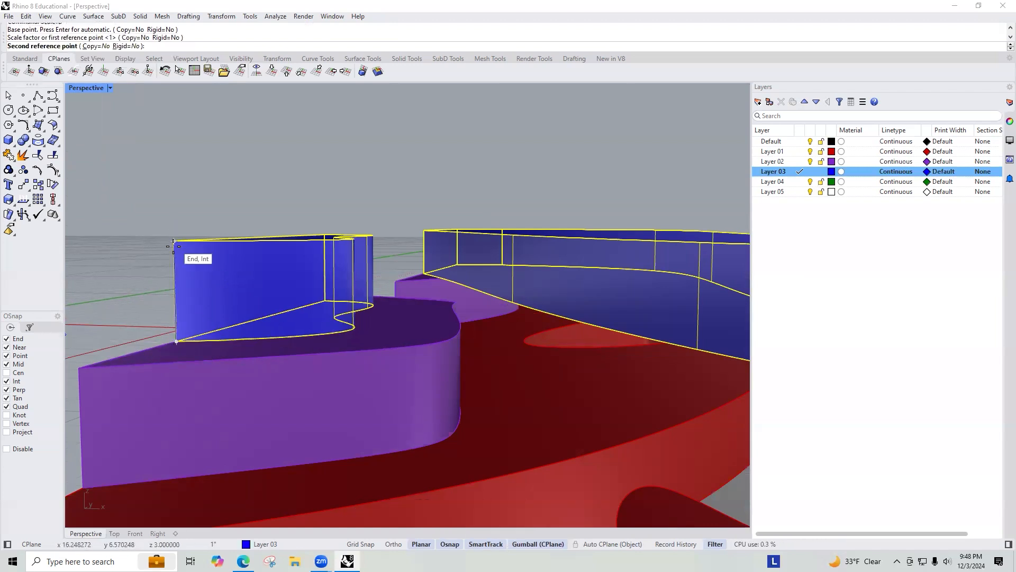
pyautogui.click(174, 291)
# Step: Delete a selected object in the model
pyautogui.scroll(-4, 280, 293)
pyautogui.scroll(-5, 281, 298)
pyautogui.click(253, 271)
pyautogui.moveTo(253, 271); pyautogui.dragTo(388, 316, button='right')
pyautogui.click(356, 262)
pyautogui.press('Delete')
pyautogui.click(389, 316)
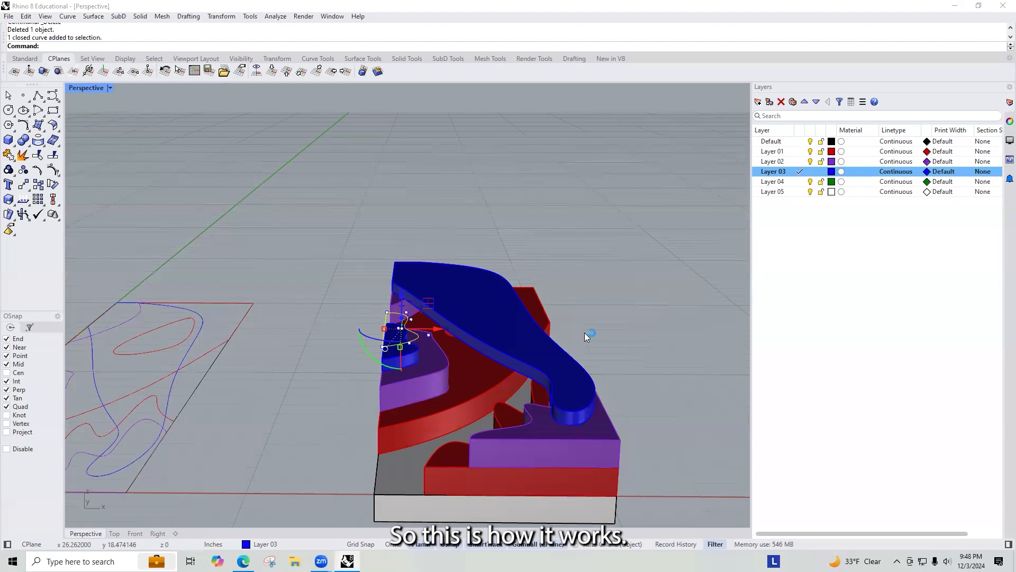
# Step: Undo the scale and deletion, redo both, then undo the deletion again
pyautogui.moveTo(584, 334); pyautogui.dragTo(556, 324, button='right')
pyautogui.hotkey('ctrl', 'z')
pyautogui.hotkey('ctrl', 'z')
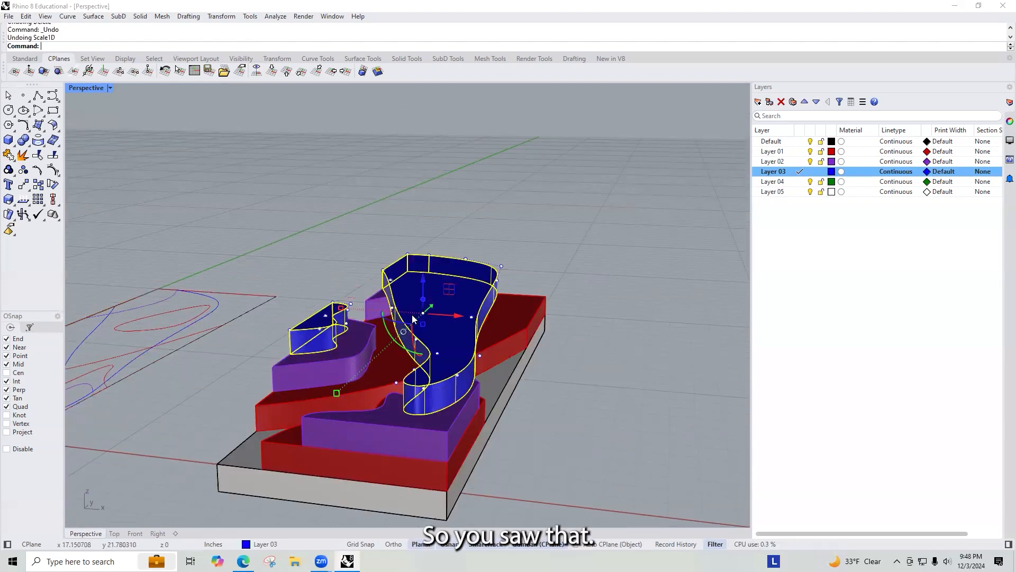
pyautogui.hotkey('ctrl', 'y')
pyautogui.hotkey('ctrl', 'y')
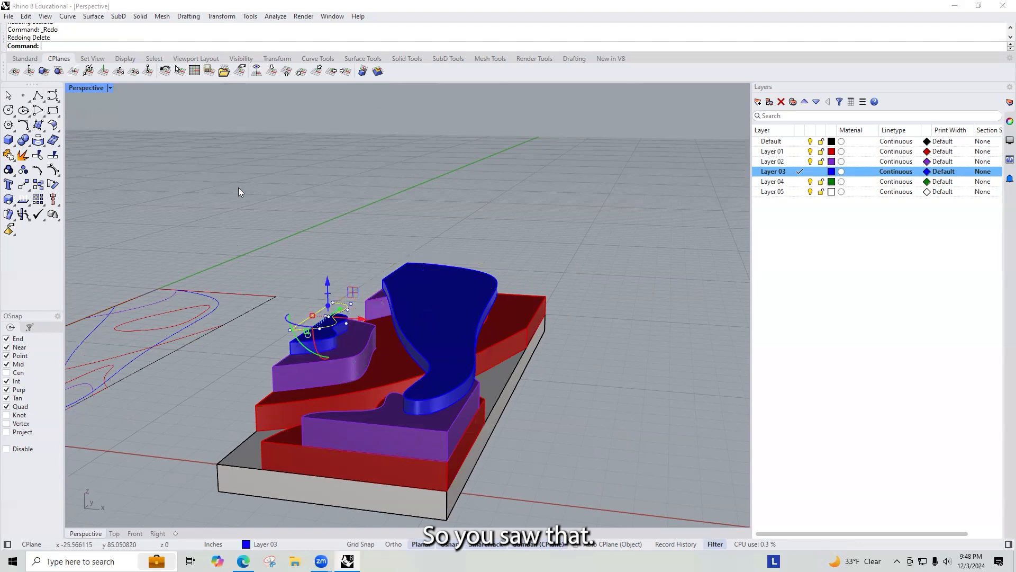
pyautogui.hotkey('ctrl', 'z')
# Step: Zoom in on the flat plan curves lying beside the stacked model
pyautogui.click(380, 230)
pyautogui.moveTo(443, 268); pyautogui.dragTo(522, 396, button='right')
pyautogui.moveTo(381, 284); pyautogui.dragTo(489, 315, button='right')
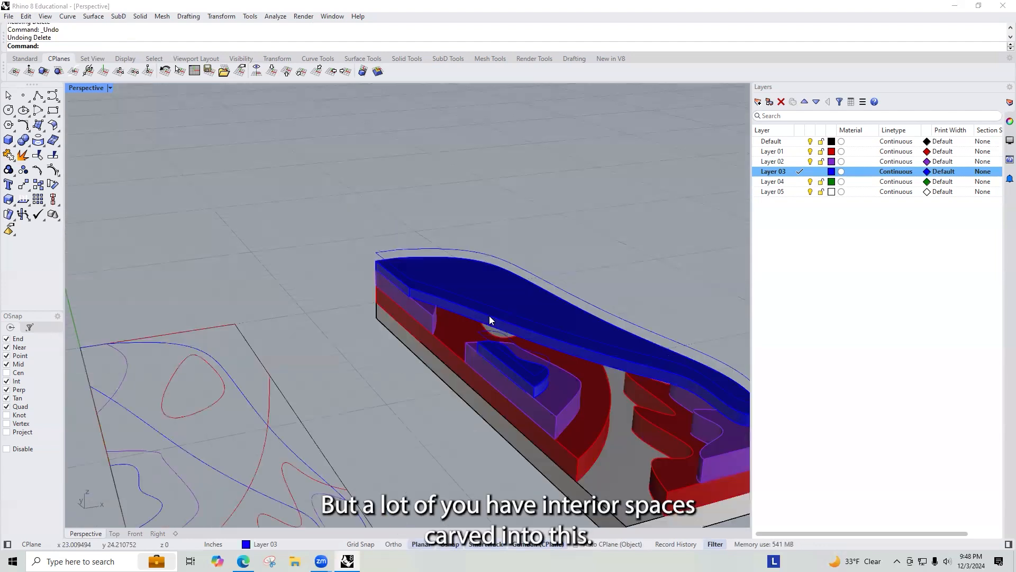
pyautogui.moveTo(416, 300)
pyautogui.mouseDown(button='right')
pyautogui.moveTo(329, 363)
pyautogui.moveTo(399, 356)
pyautogui.moveTo(453, 288)
pyautogui.moveTo(352, 434)
pyautogui.moveTo(380, 236)
pyautogui.moveTo(442, 243)
pyautogui.moveTo(403, 296)
pyautogui.mouseUp(button='right')
pyautogui.scroll(5, 162, 198)
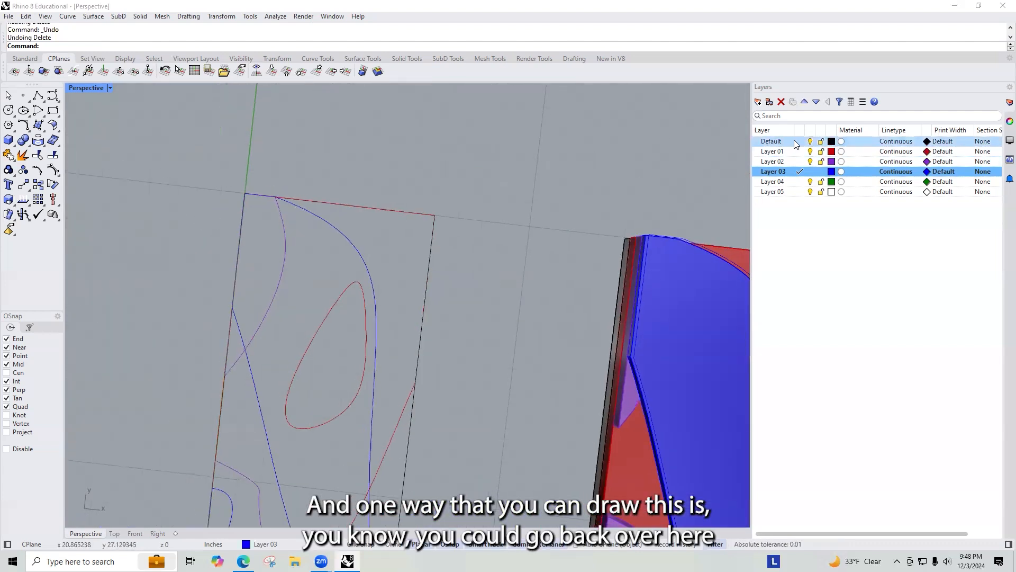
pyautogui.moveTo(199, 263); pyautogui.dragTo(448, 149, button='right')
pyautogui.scroll(-7, 449, 149)
pyautogui.scroll(5, 392, 185)
pyautogui.scroll(4, 396, 130)
pyautogui.write('Plinje')
pyautogui.press('Return')
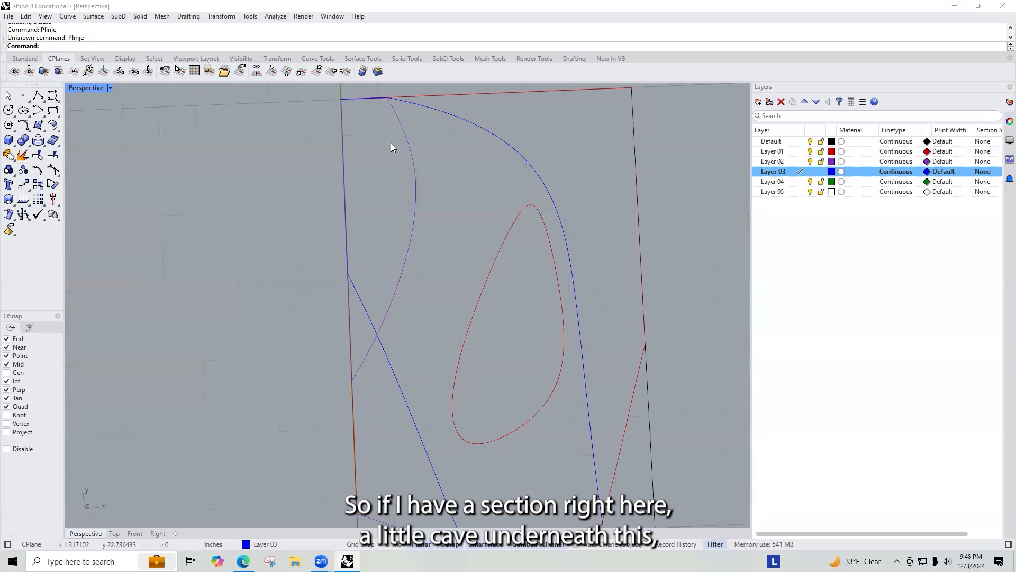
pyautogui.click(414, 171)
pyautogui.click(452, 222)
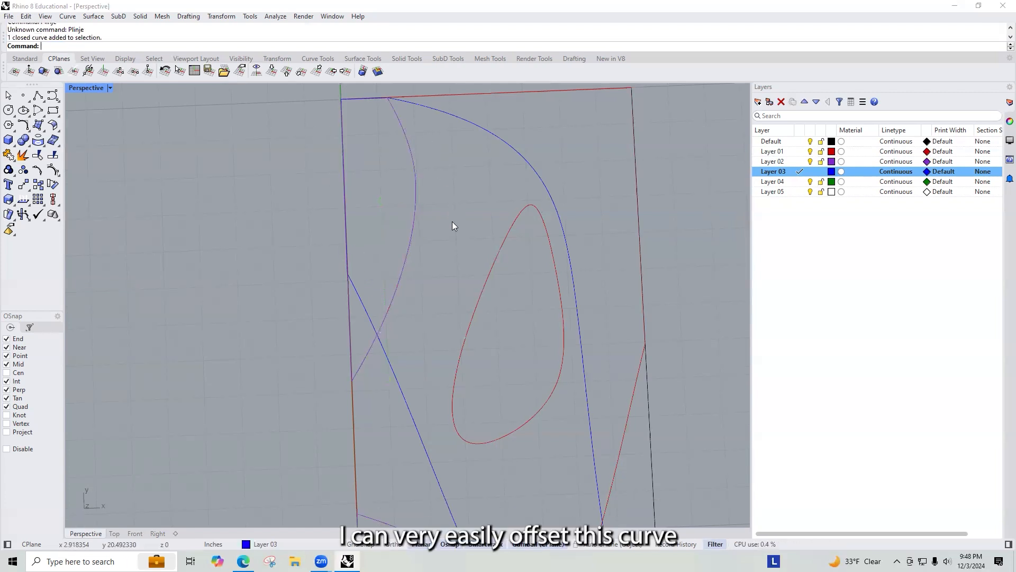
# Step: Offset the narrow purple Layer 02 curve 1/4 inch inward
pyautogui.click(416, 206)
pyautogui.write('Offset')
pyautogui.press('Return')
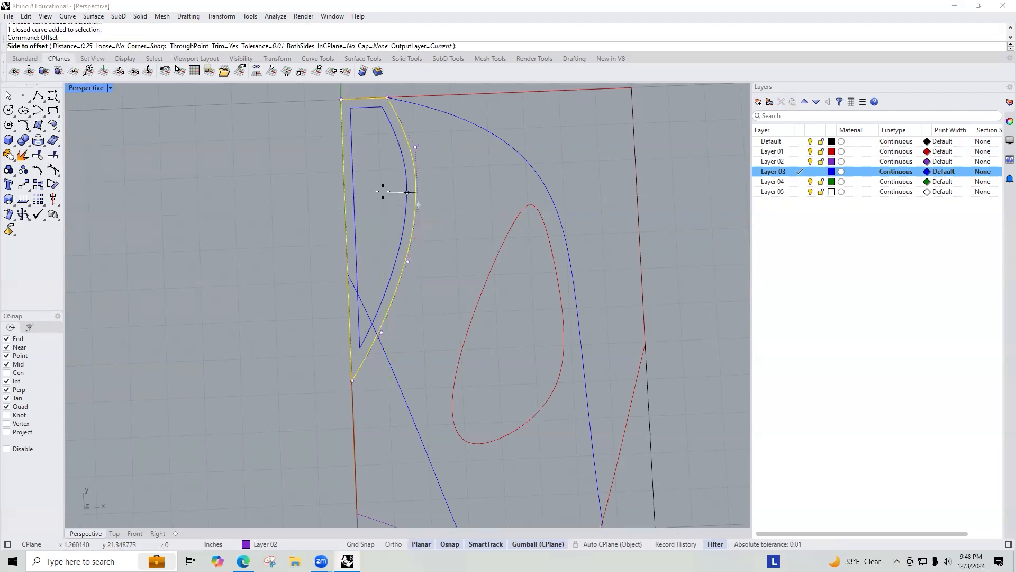
pyautogui.write('1/8')
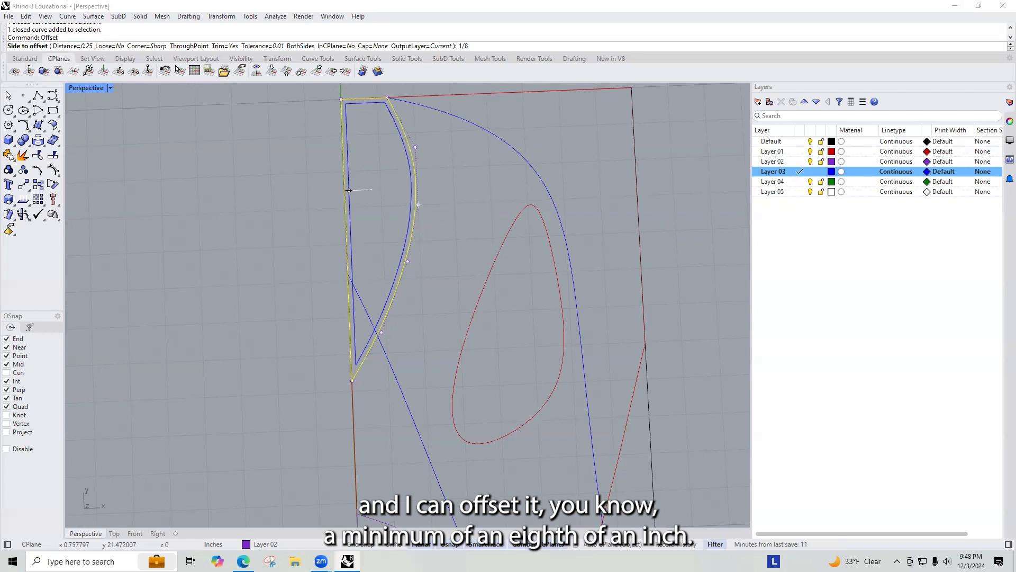
pyautogui.write('4')
pyautogui.press('Return')
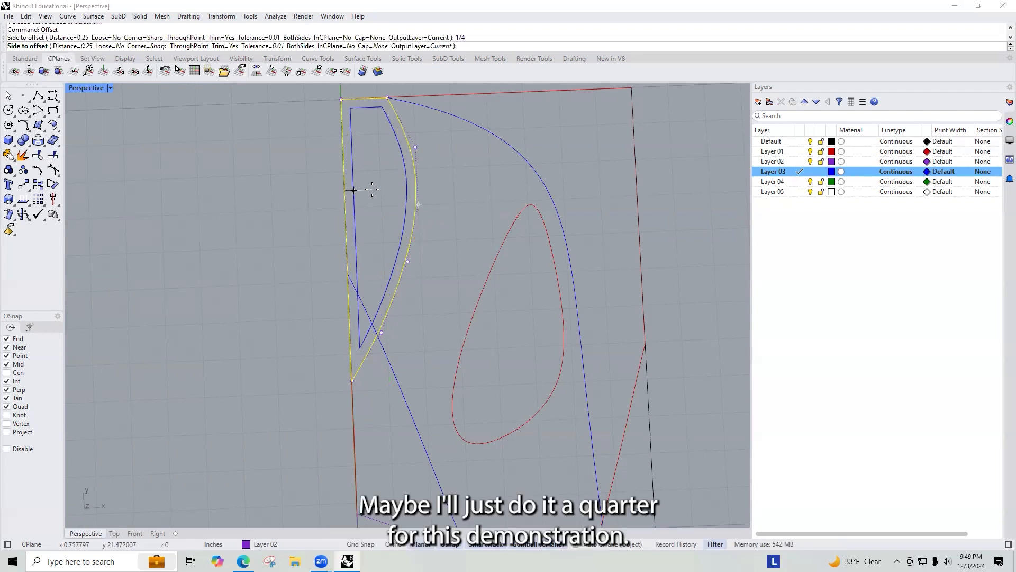
pyautogui.click(352, 187)
pyautogui.press('Escape')
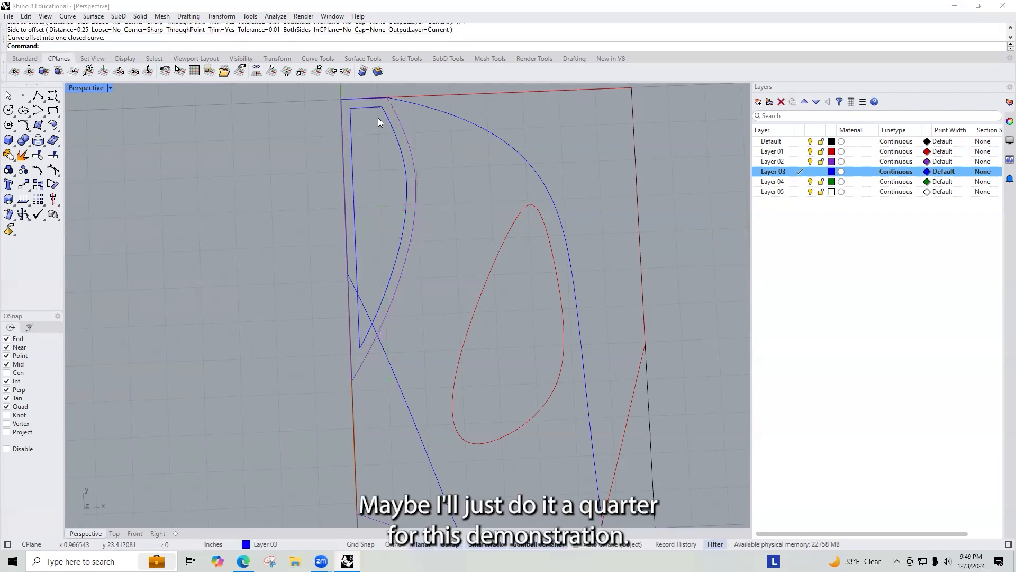
# Step: Explode the new offset curve into its separate segments
pyautogui.click(379, 118)
pyautogui.write('ExtrudeCrv')
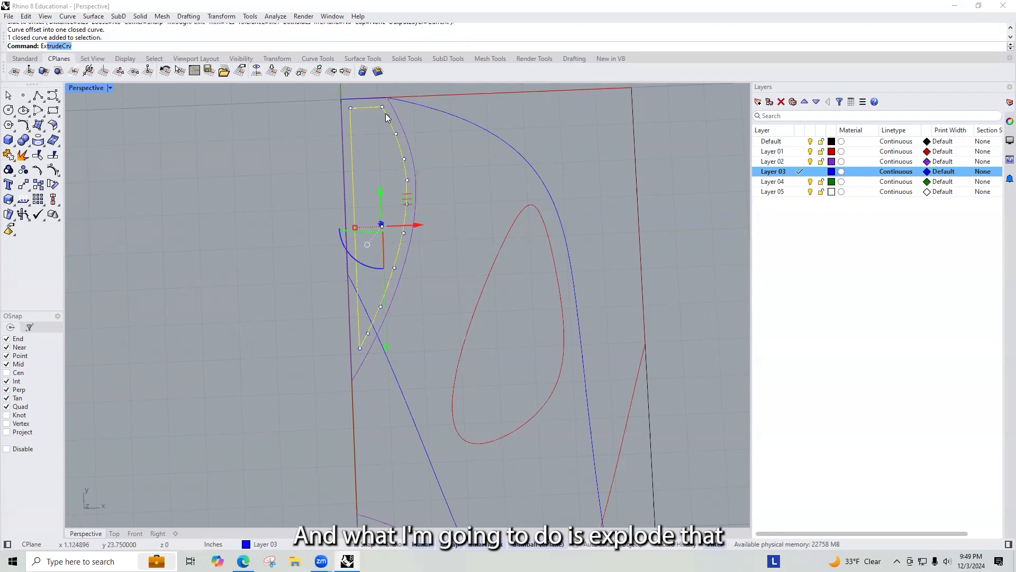
pyautogui.press('Escape')
pyautogui.write('E')
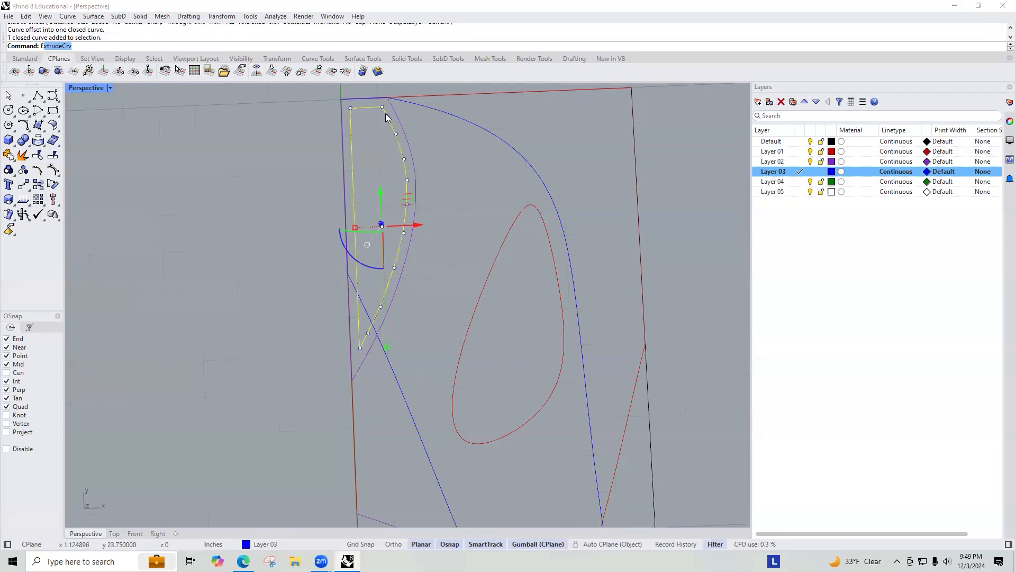
pyautogui.write('xplode')
pyautogui.press('Return')
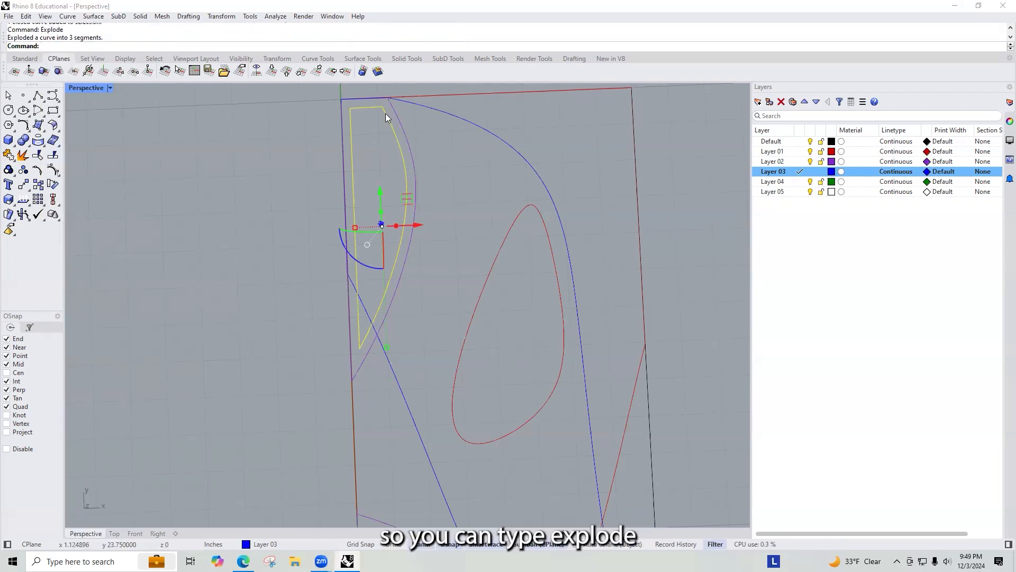
pyautogui.middleClick(397, 148)
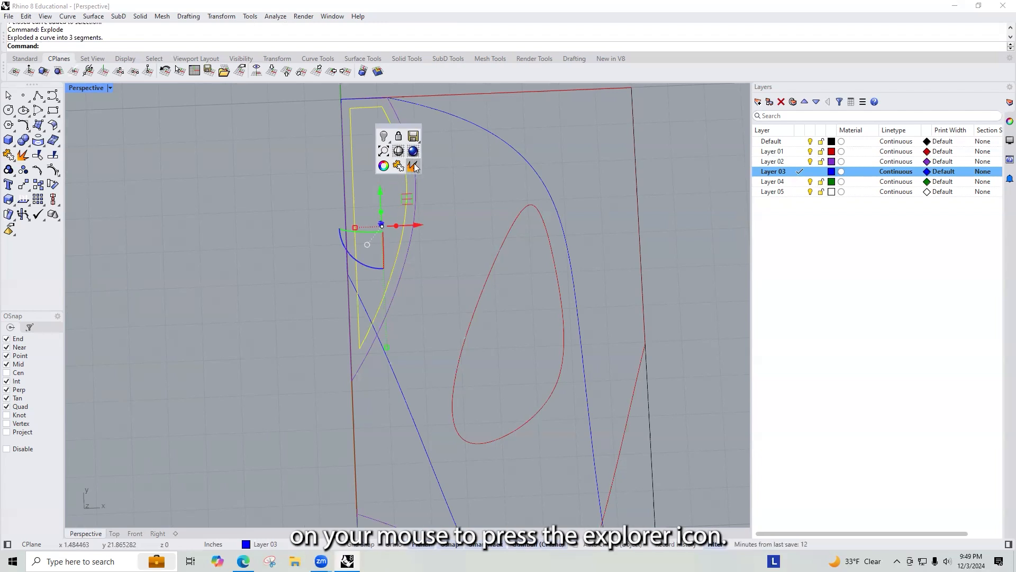
pyautogui.click(413, 168)
pyautogui.press('Escape')
# Step: Extend the curved inner offset segment at both ends to the red Layer 01 perimeter curve
pyautogui.click(388, 114)
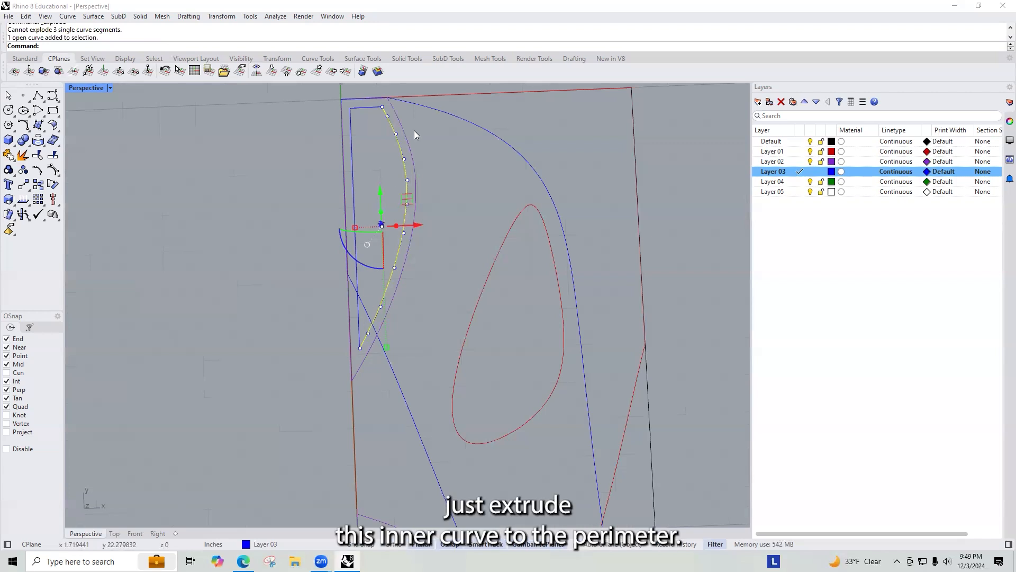
pyautogui.press('Escape')
pyautogui.click(373, 97)
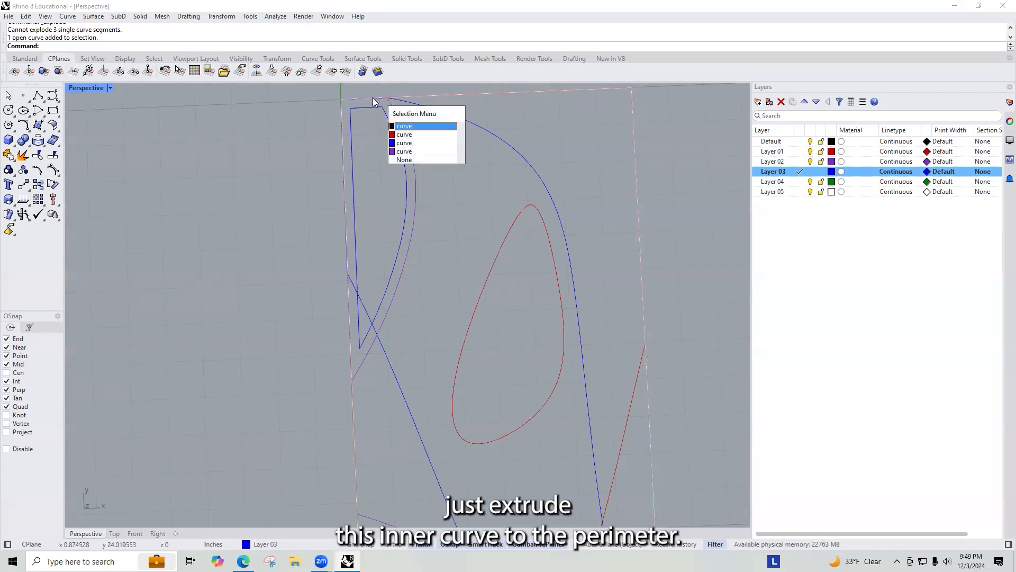
pyautogui.click(413, 134)
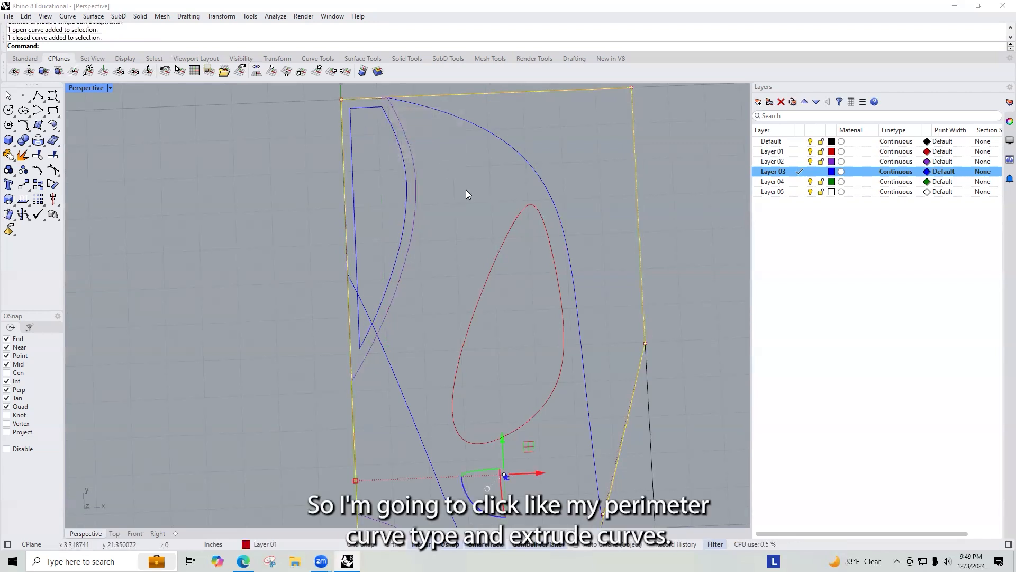
pyautogui.write('ExtrudeCrv')
pyautogui.press('Return')
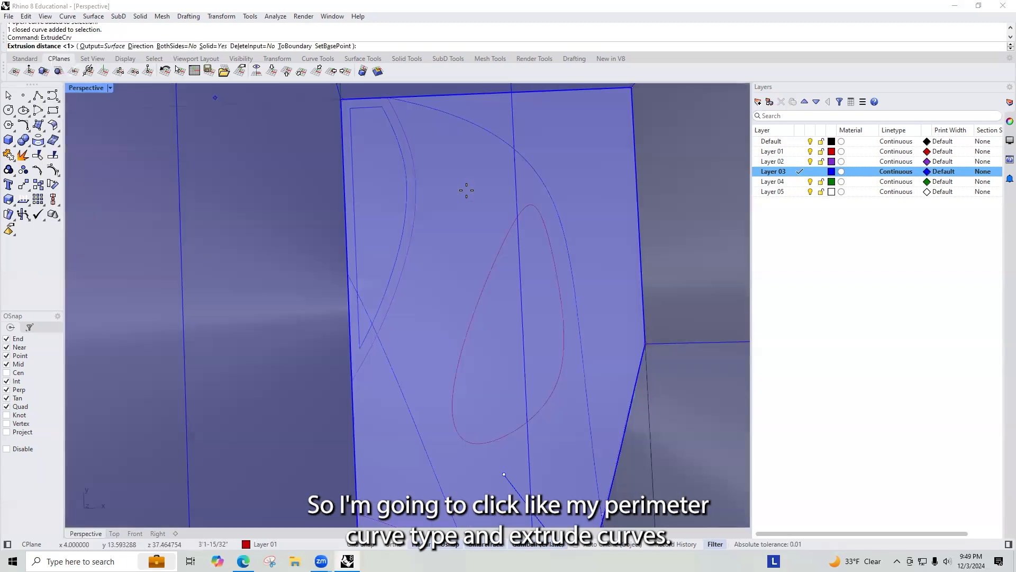
pyautogui.press('Escape')
pyautogui.press('Up')
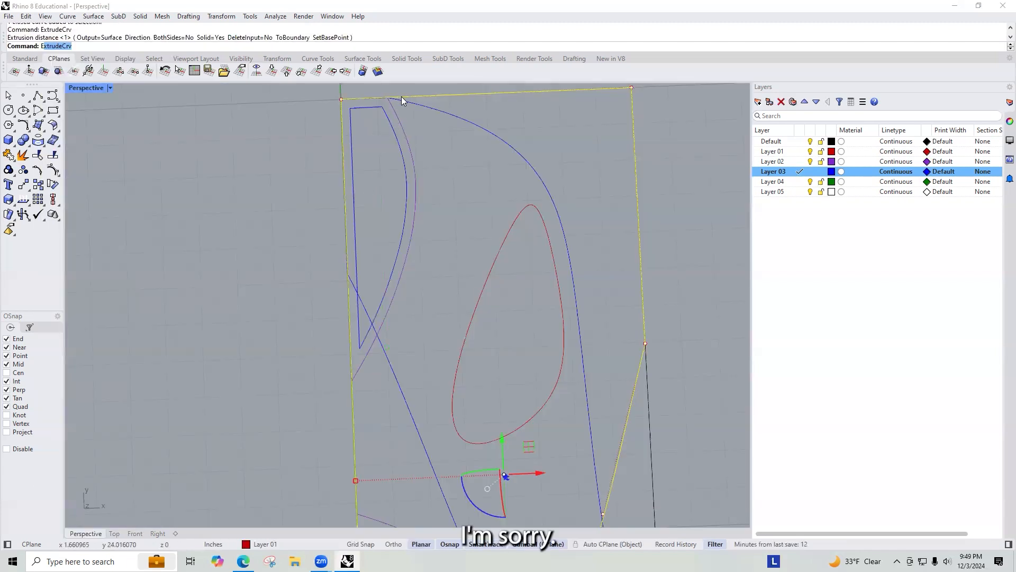
pyautogui.write('end')
pyautogui.press('Return')
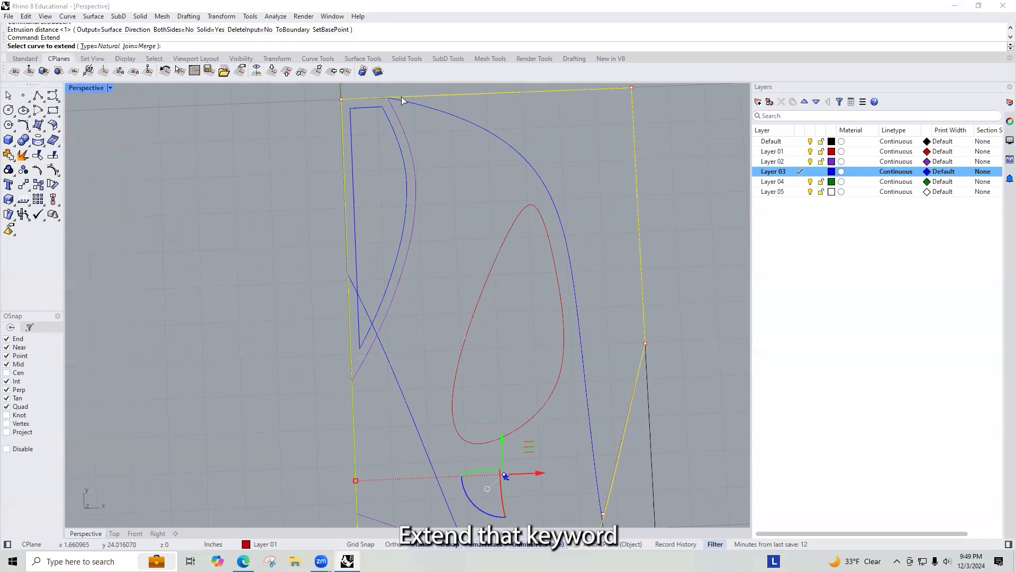
pyautogui.click(387, 118)
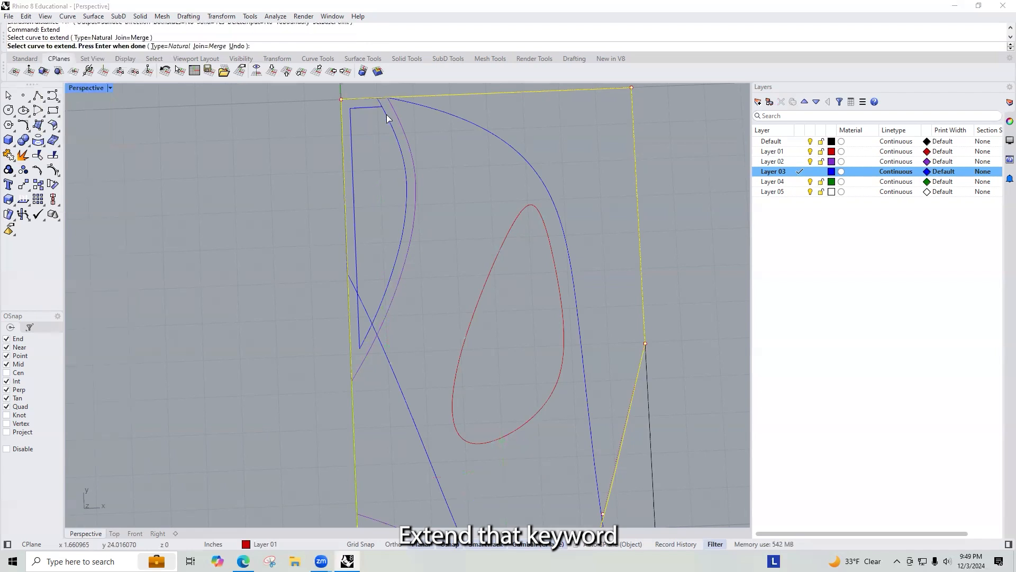
pyautogui.click(365, 336)
pyautogui.press('Return')
# Step: Delete a leftover straight segment of the exploded offset curve
pyautogui.click(345, 189)
pyautogui.click(352, 133)
pyautogui.click(358, 116)
pyautogui.press('Delete')
# Step: Copy the narrow purple Layer 02 closed curve and paste it in place, deleting the extra pasted copy
pyautogui.scroll(-4, 420, 184)
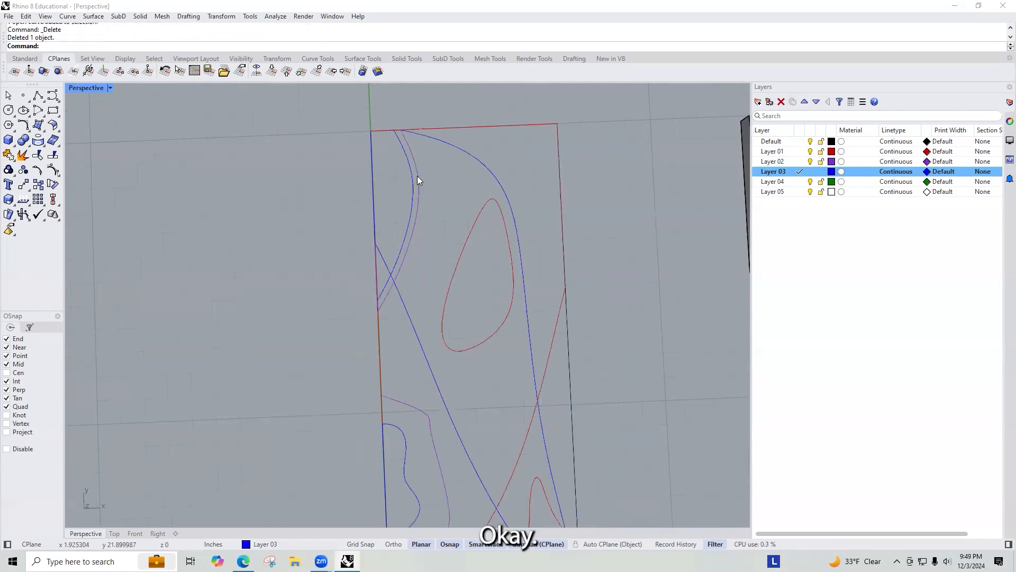
pyautogui.click(409, 161)
pyautogui.scroll(4, 379, 299)
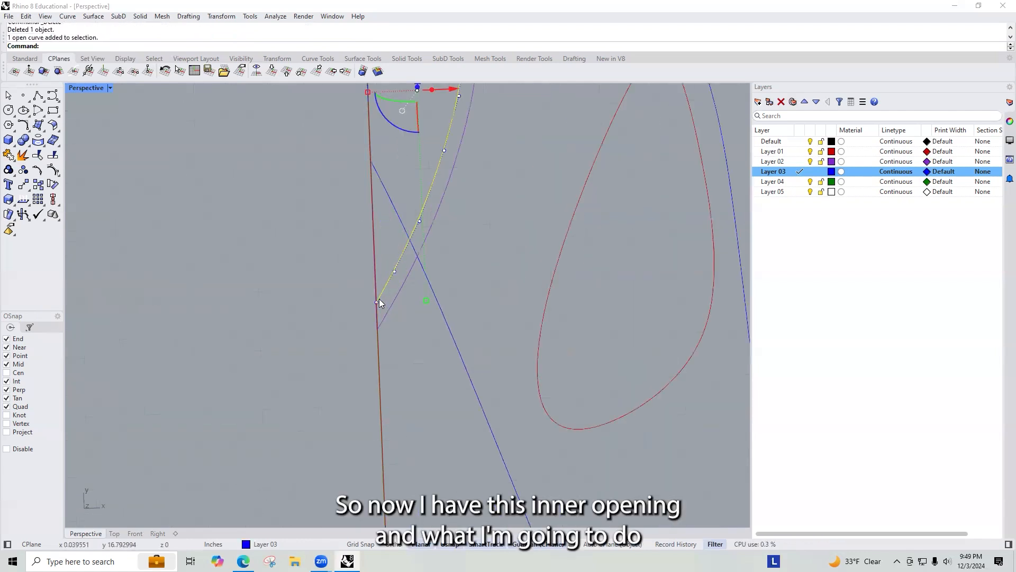
pyautogui.scroll(-3, 398, 358)
pyautogui.keyDown('shift'); pyautogui.click(409, 341); pyautogui.keyUp('shift')
pyautogui.click(481, 289)
pyautogui.click(442, 269)
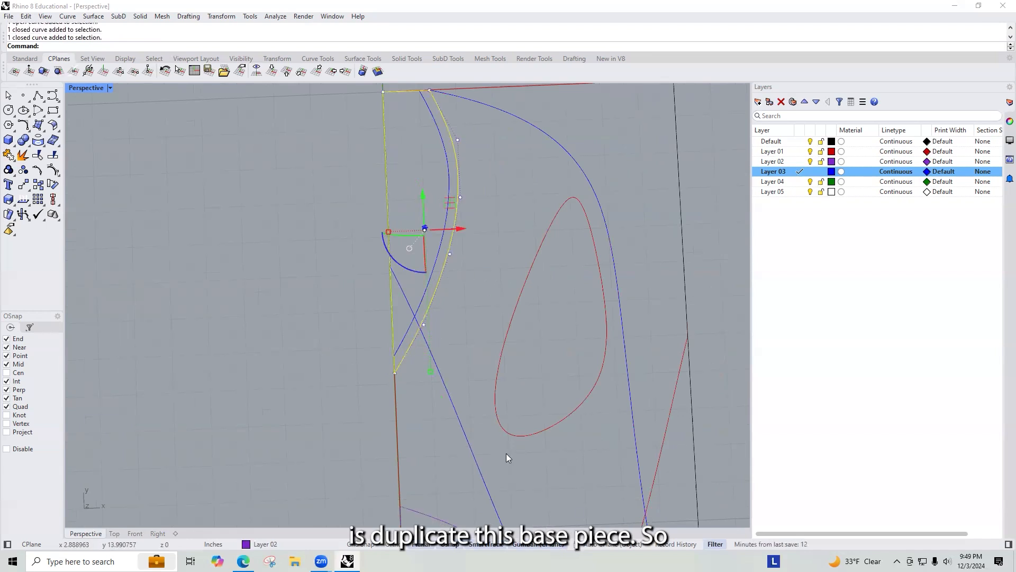
pyautogui.hotkey('ctrl', 'c')
pyautogui.click(25, 16)
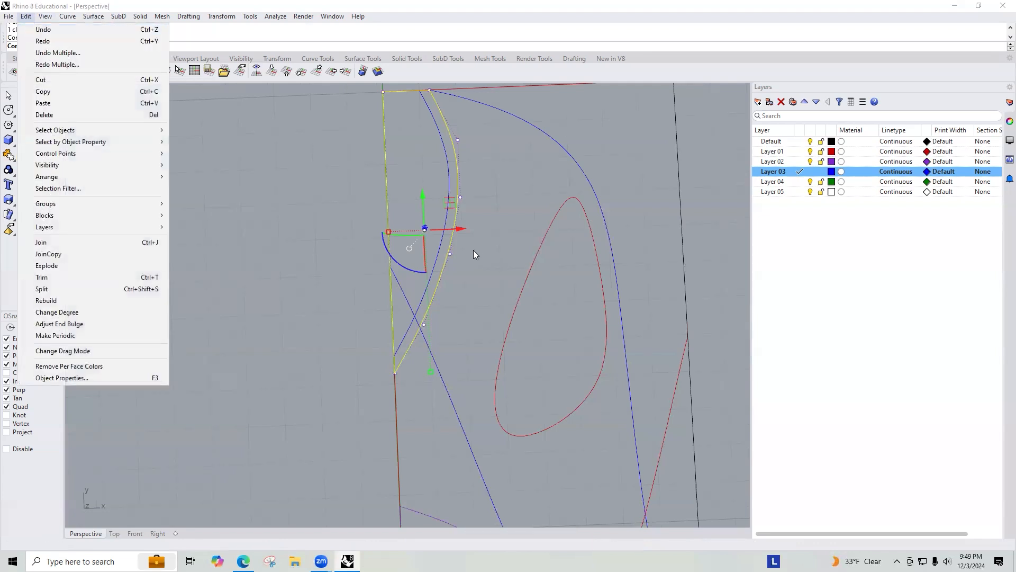
pyautogui.click(46, 93)
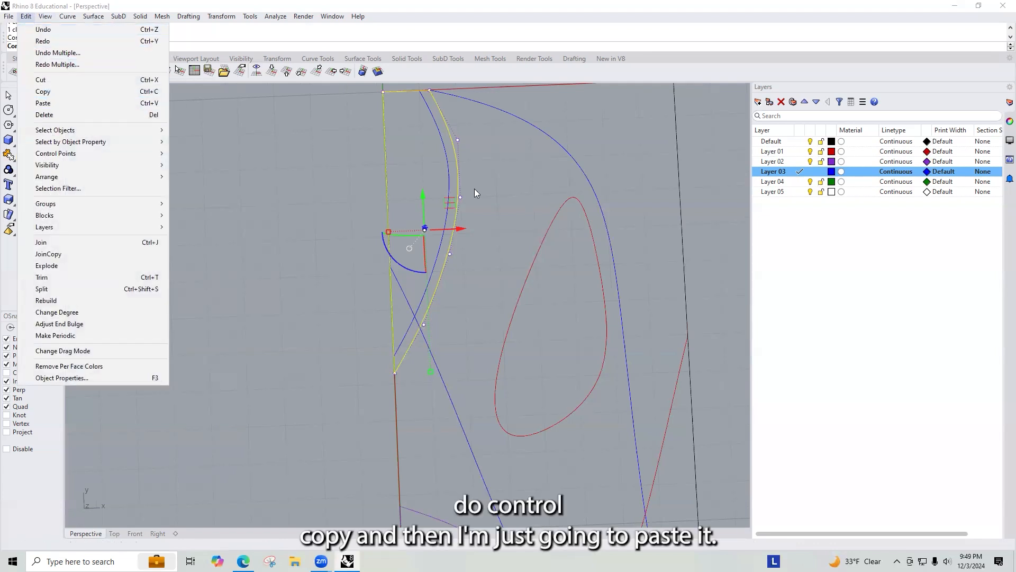
pyautogui.hotkey('ctrl', 'v')
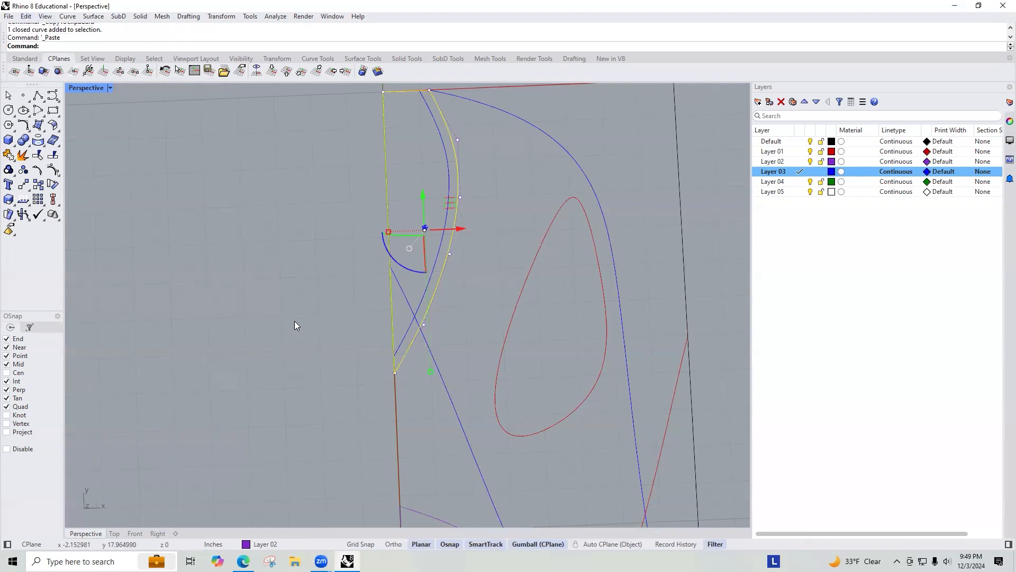
pyautogui.hotkey('ctrl', 'v')
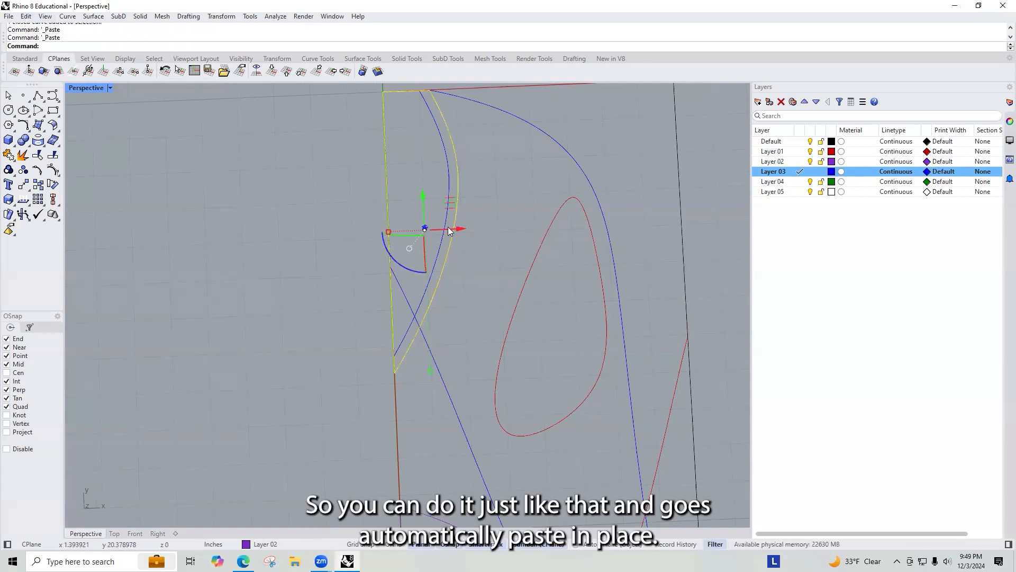
pyautogui.click(472, 275)
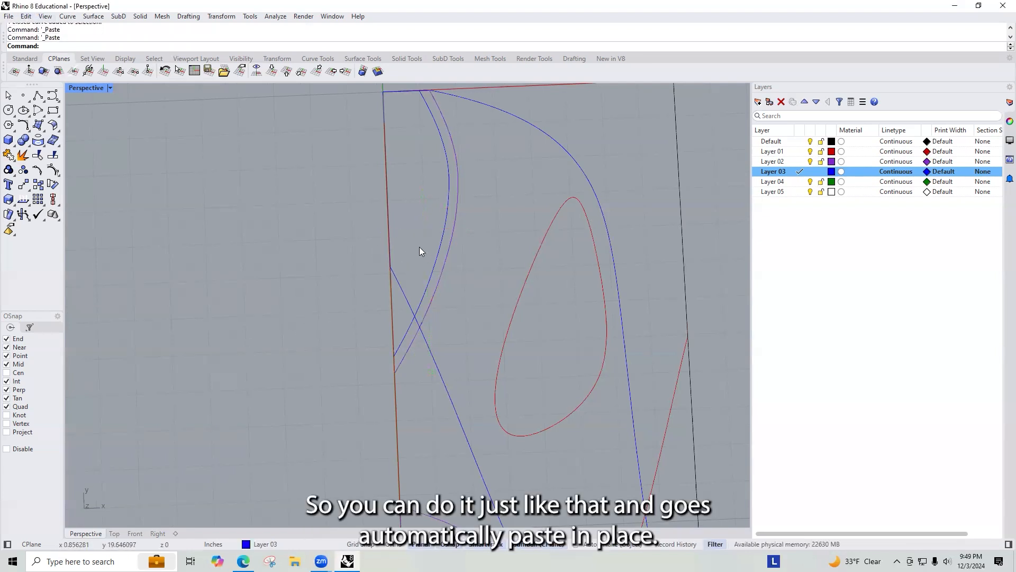
pyautogui.click(448, 259)
pyautogui.click(475, 288)
pyautogui.press('Delete')
# Step: Draw a polyline from the boundary's top-left corner down 0.252 inch and across to the inner offset curve
pyautogui.click(449, 256)
pyautogui.click(472, 287)
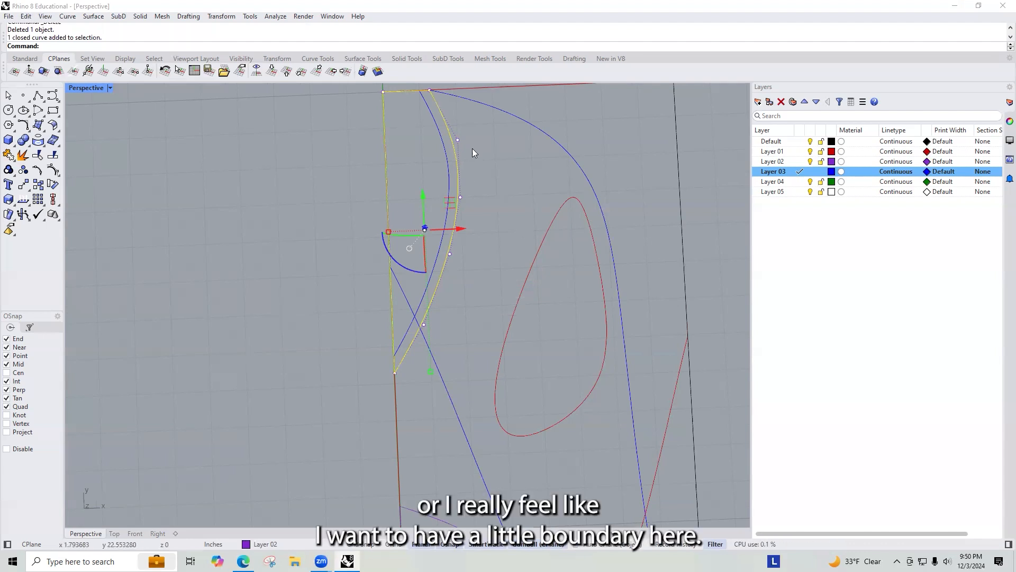
pyautogui.click(404, 98)
pyautogui.write('polyline')
pyautogui.press('Return')
pyautogui.click(382, 91)
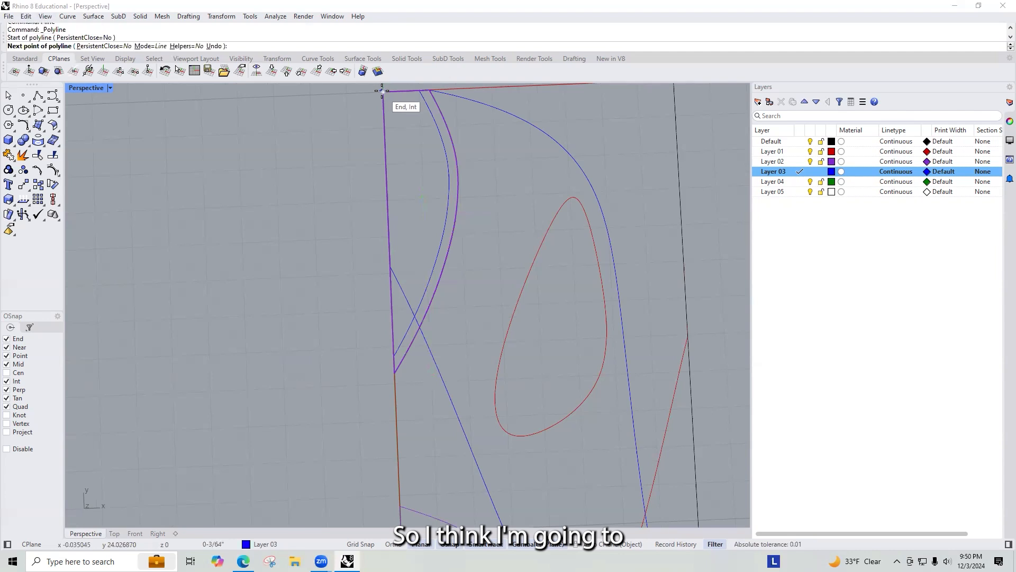
pyautogui.write('.25')
pyautogui.press('Return')
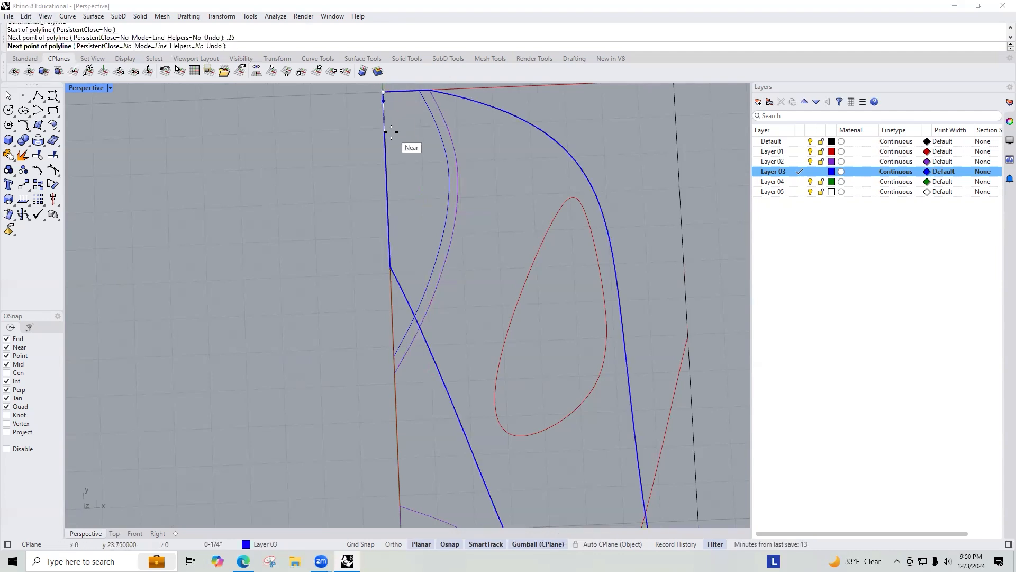
pyautogui.click(392, 130)
pyautogui.hotkey('ctrl', 'z')
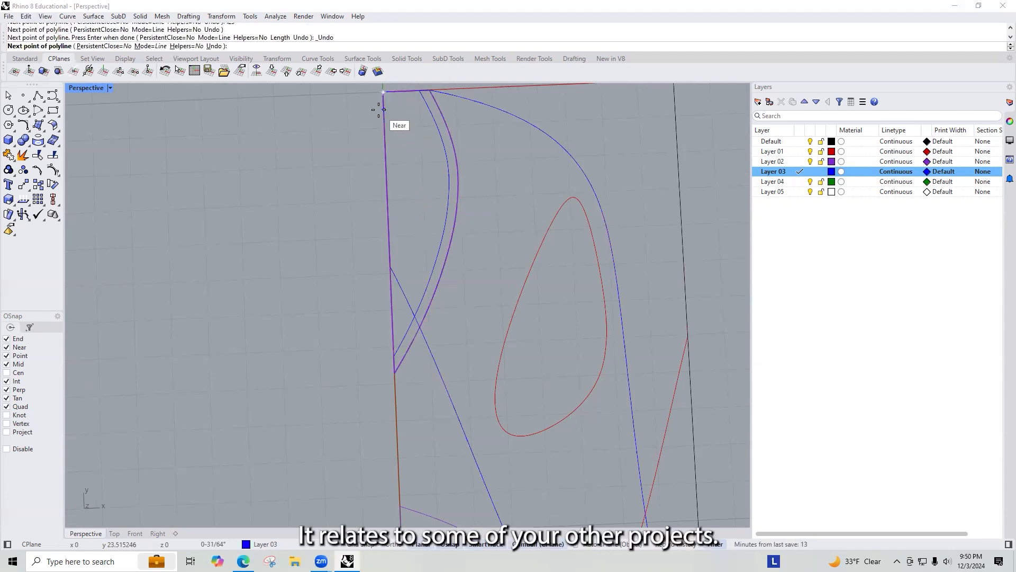
pyautogui.write('.252')
pyautogui.press('Return')
pyautogui.click(386, 103)
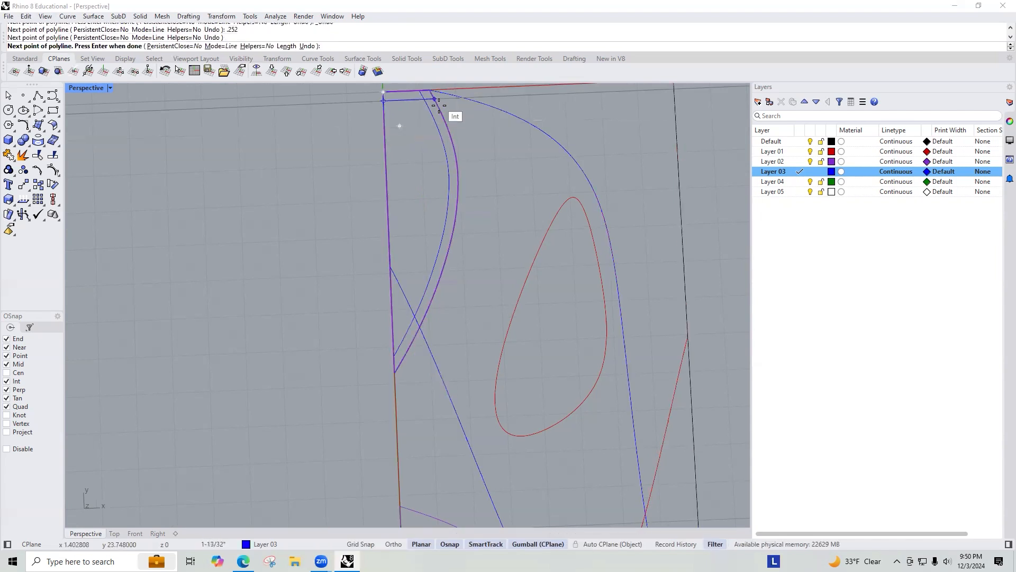
pyautogui.click(454, 99)
pyautogui.press('Return')
# Step: Trim the overlapping ends where the new polyline and the inner offset curve cross
pyautogui.click(424, 97)
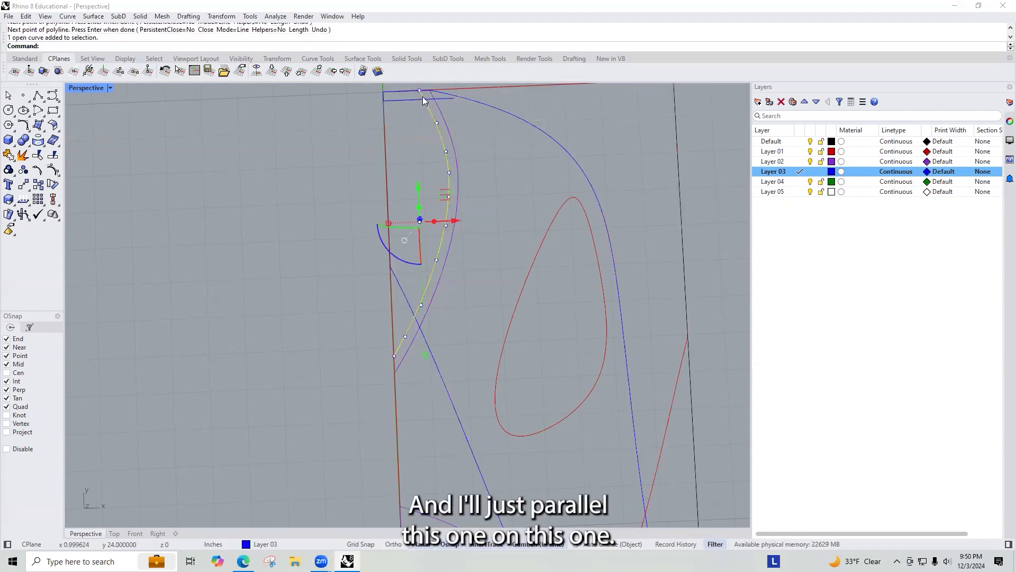
pyautogui.keyDown('shift'); pyautogui.click(431, 99); pyautogui.keyUp('shift')
pyautogui.write('TriangulateMesh')
pyautogui.press('Return')
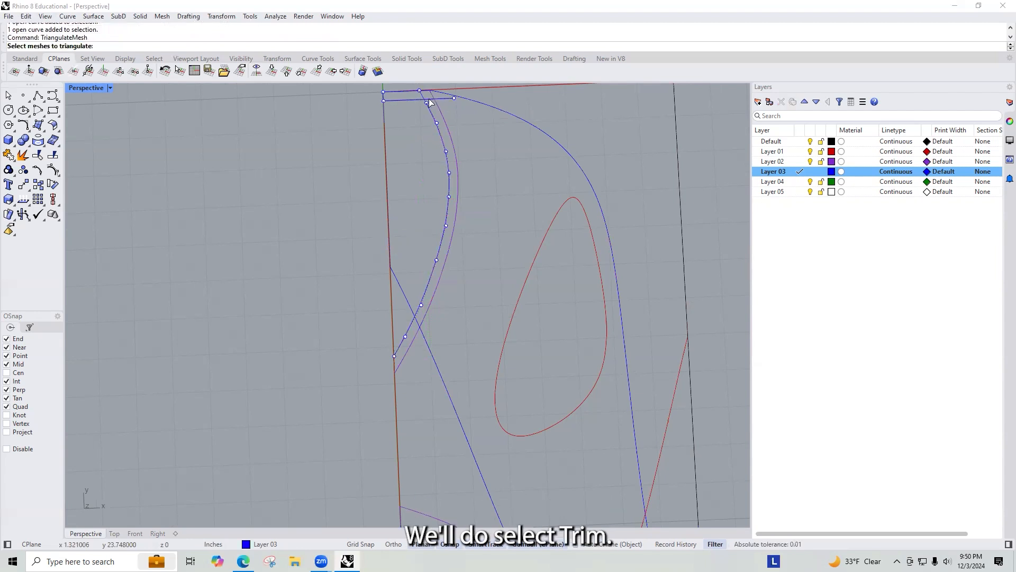
pyautogui.press('Escape')
pyautogui.write('Trim')
pyautogui.press('Return')
pyautogui.click(427, 104)
pyautogui.click(412, 98)
pyautogui.press('Return')
pyautogui.click(421, 96)
pyautogui.press('Return')
# Step: Join the polyline with the trimmed inner offset curve into one curve
pyautogui.scroll(2, 427, 99)
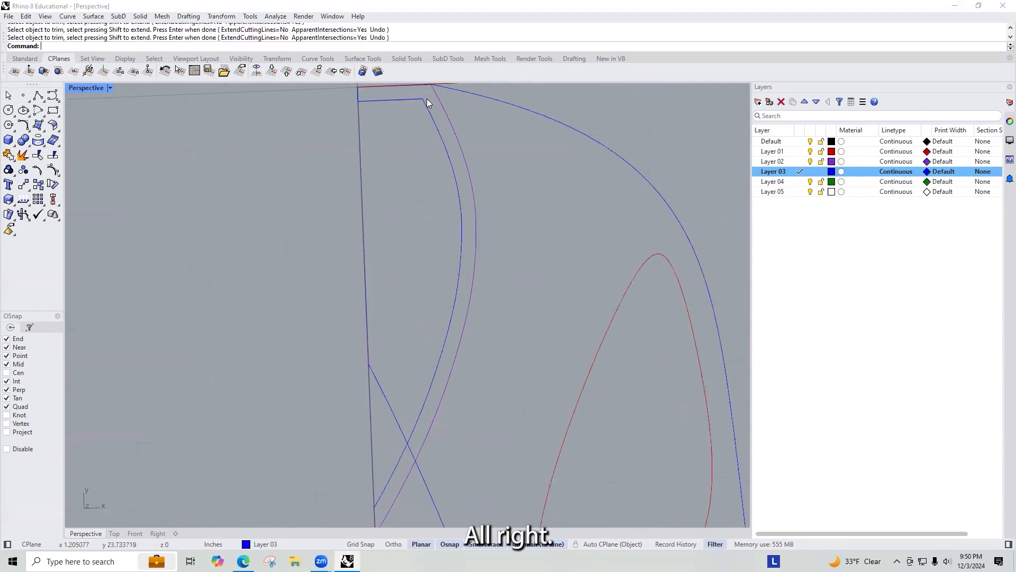
pyautogui.click(415, 104)
pyautogui.write('join')
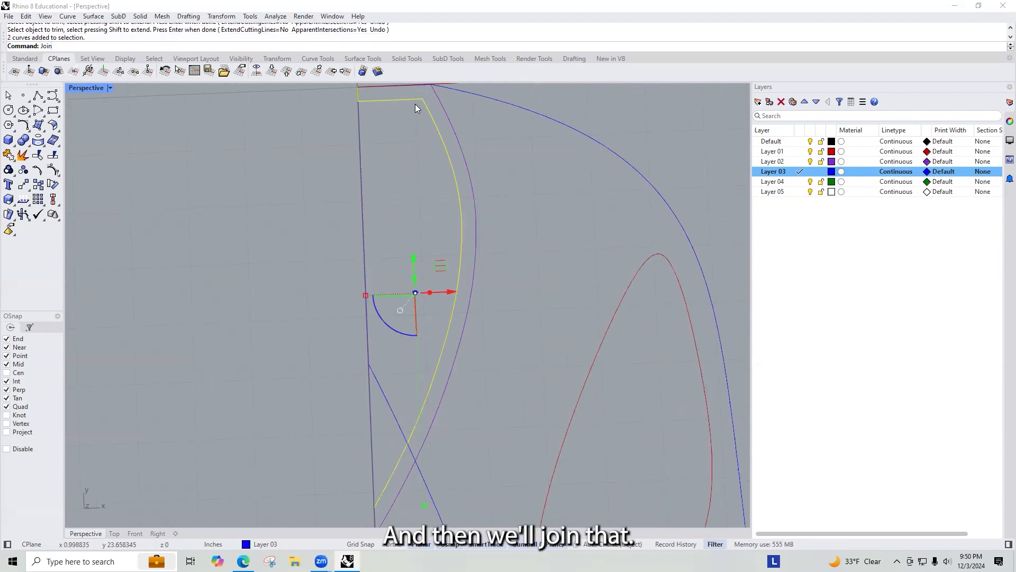
pyautogui.press('Return')
pyautogui.click(437, 96)
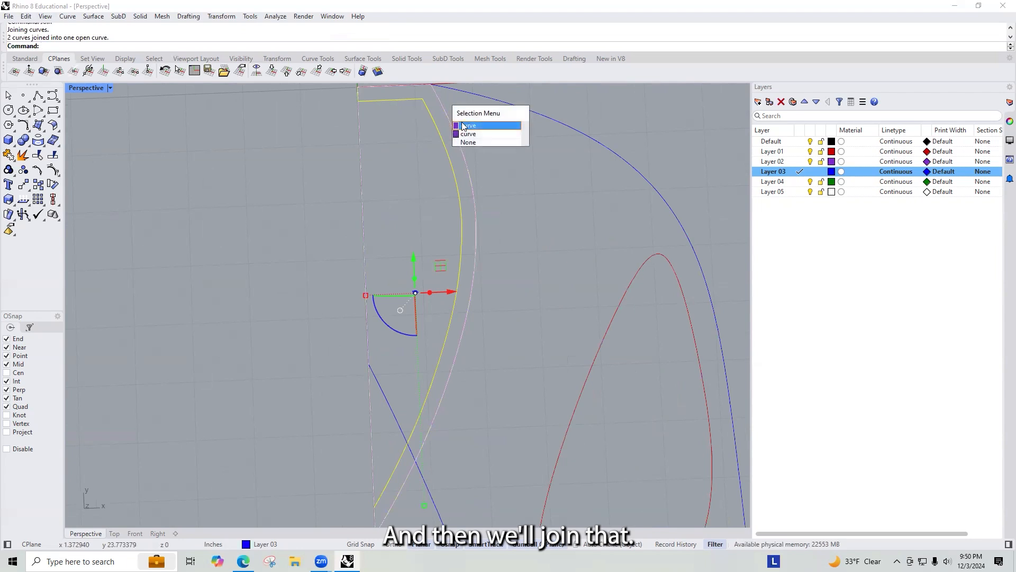
pyautogui.click(475, 139)
pyautogui.scroll(-3, 497, 180)
pyautogui.press('Escape')
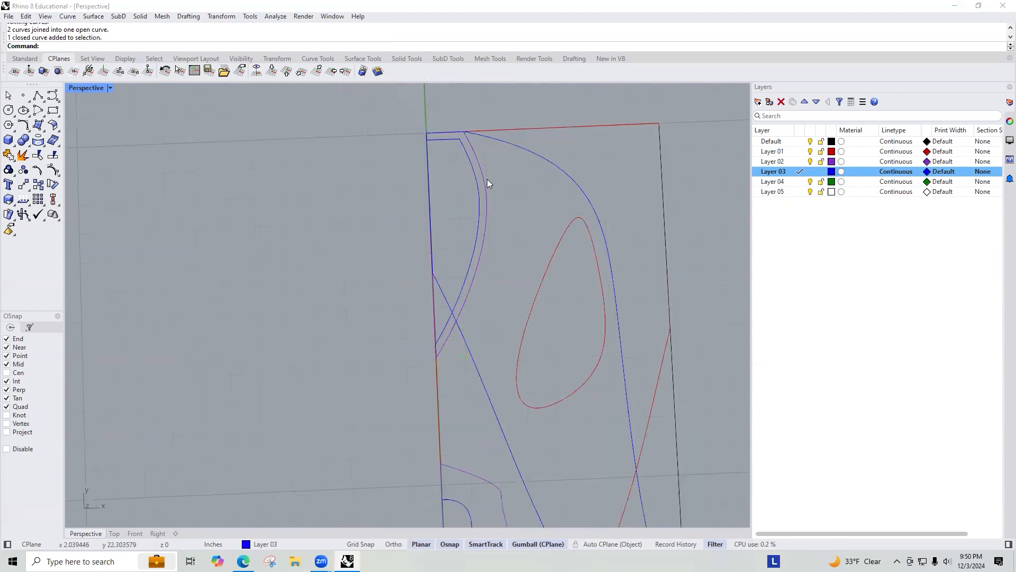
# Step: Explode the duplicated purple Layer 02 closed curve into its segments
pyautogui.click(487, 183)
pyautogui.click(509, 208)
pyautogui.middleClick(508, 211)
pyautogui.click(525, 229)
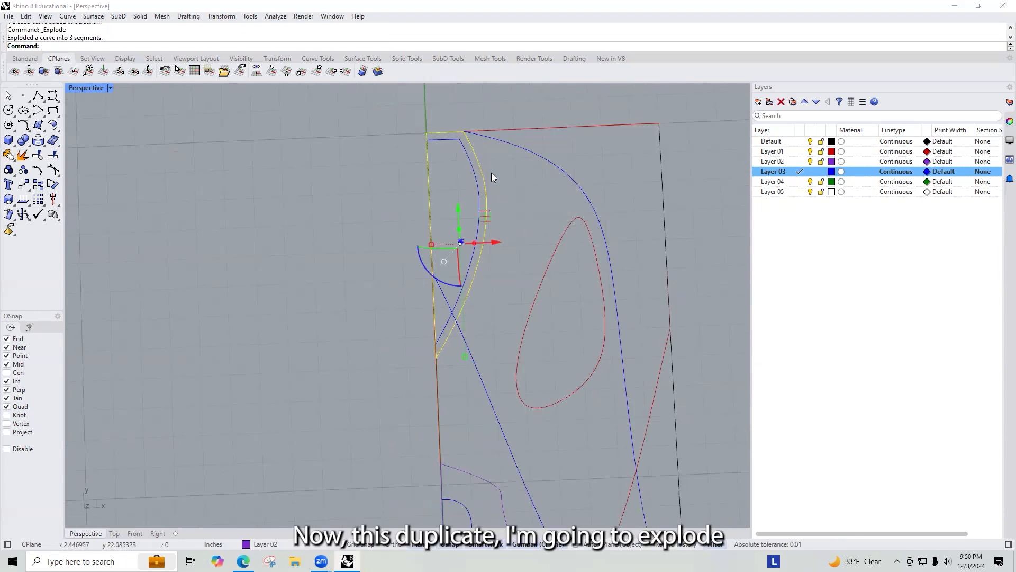
# Step: Join the duplicate's curved segments with the new inner curve, leaving out the boundary edge, and close the result
pyautogui.keyDown('ctrl'); pyautogui.click(427, 155); pyautogui.keyUp('ctrl')
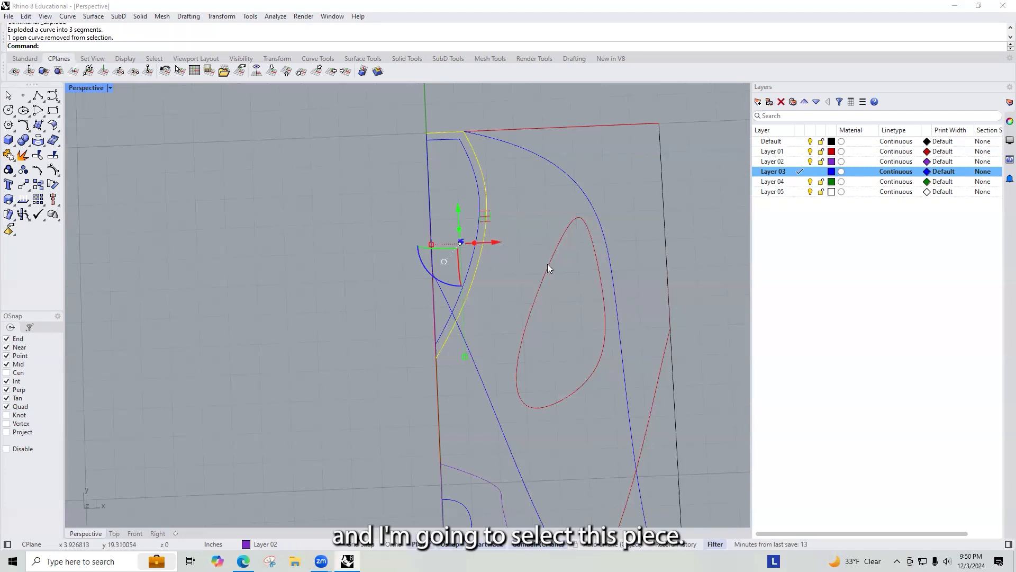
pyautogui.keyDown('shift'); pyautogui.click(454, 140); pyautogui.keyUp('shift')
pyautogui.write('join')
pyautogui.press('Return')
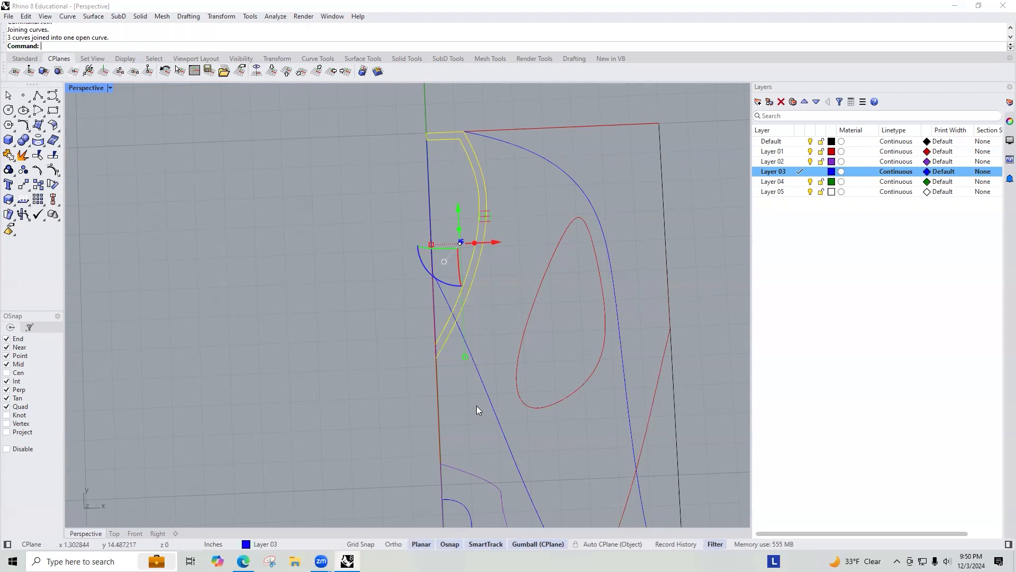
pyautogui.write('Clo')
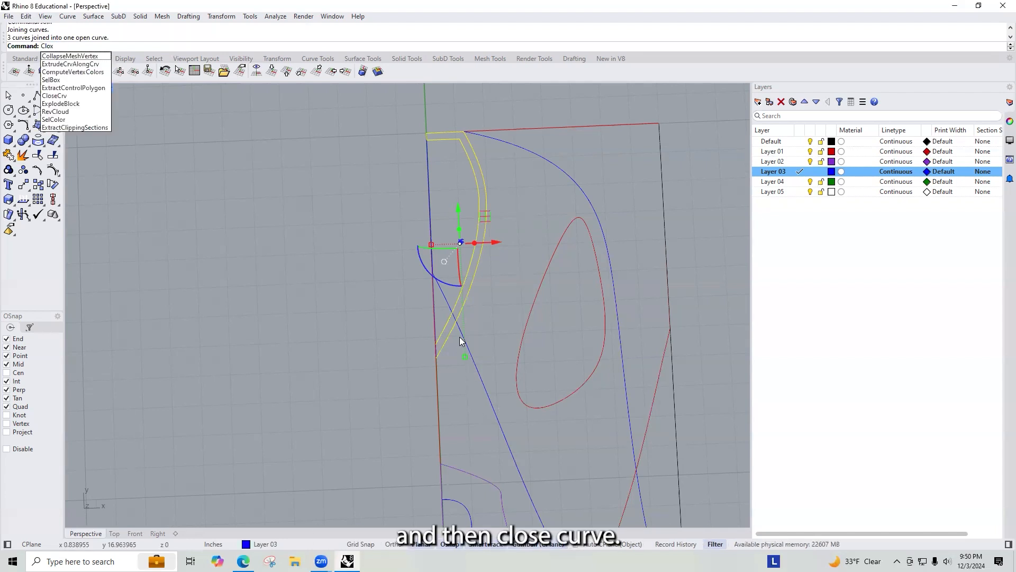
pyautogui.write('seCrv')
pyautogui.press('Return')
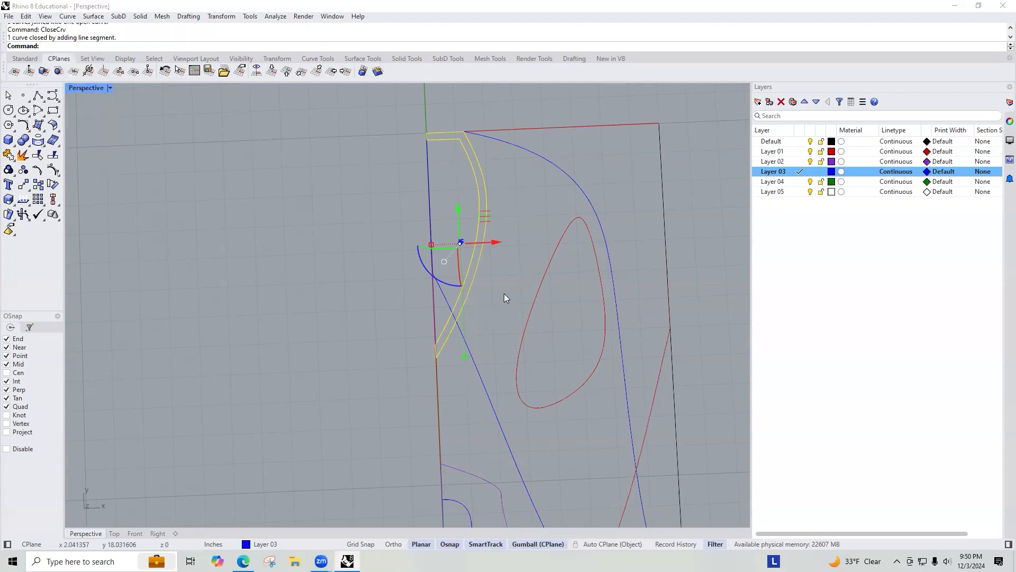
# Step: Change the new closed interior wall curve to Layer 01
pyautogui.scroll(-10, 552, 167)
pyautogui.moveTo(605, 325); pyautogui.dragTo(529, 307, button='right')
pyautogui.scroll(10, 520, 191)
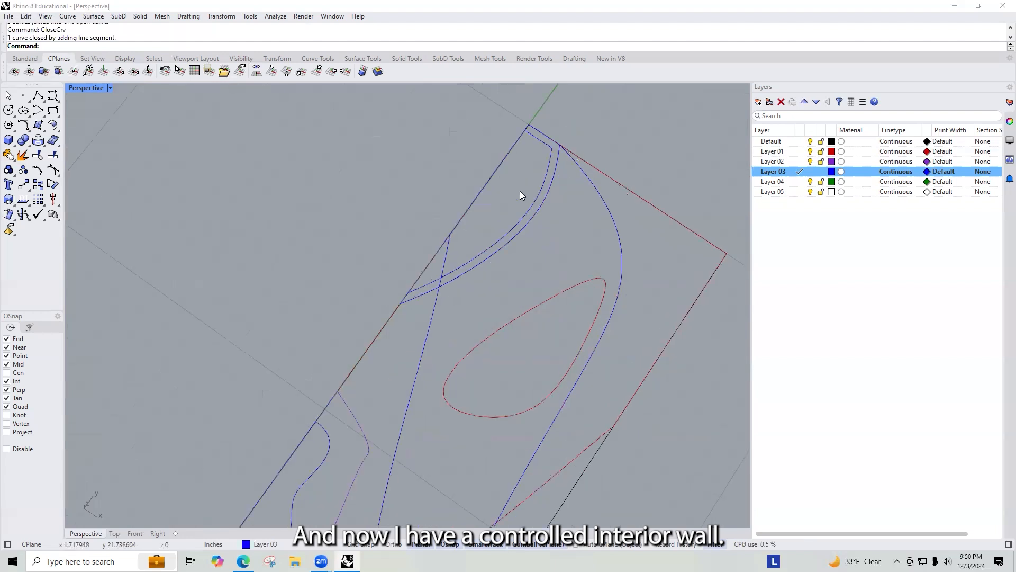
pyautogui.click(545, 184)
pyautogui.scroll(-6, 534, 192)
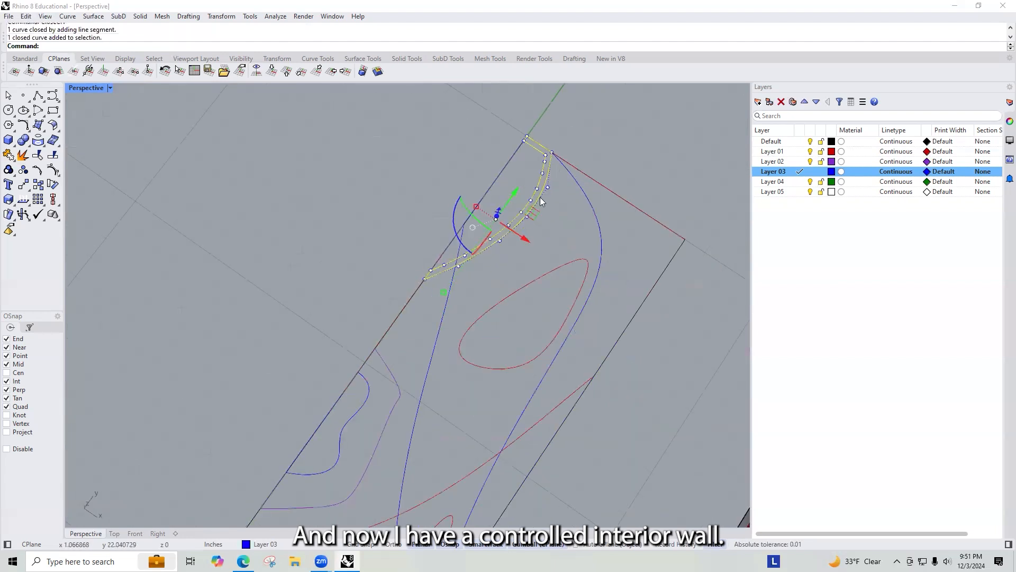
pyautogui.click(356, 233)
pyautogui.moveTo(356, 232); pyautogui.dragTo(408, 316, button='right')
pyautogui.scroll(-5, 453, 289)
pyautogui.scroll(5, 368, 348)
pyautogui.moveTo(368, 348); pyautogui.dragTo(337, 354, button='right')
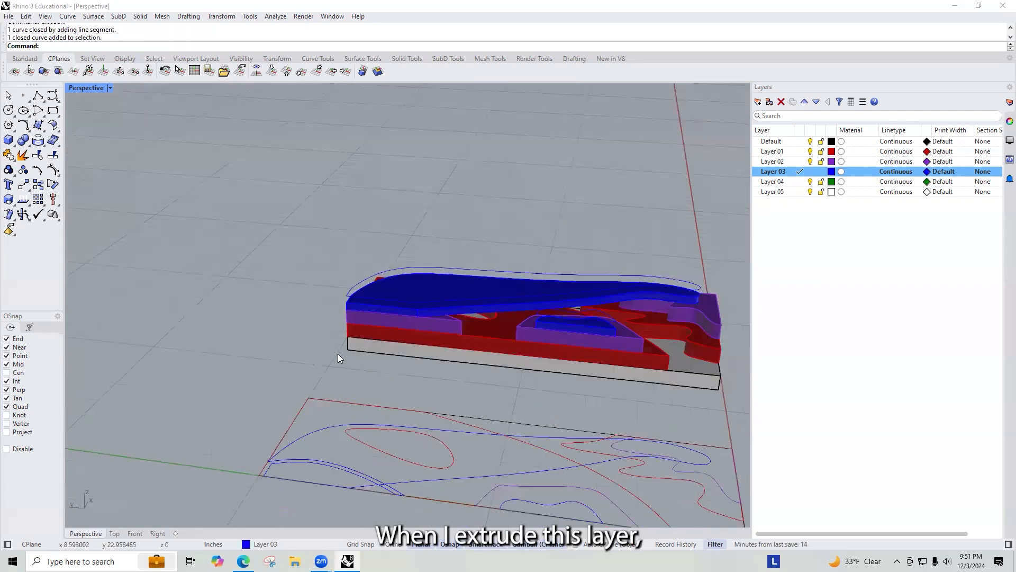
pyautogui.click(354, 470)
pyautogui.click(402, 500)
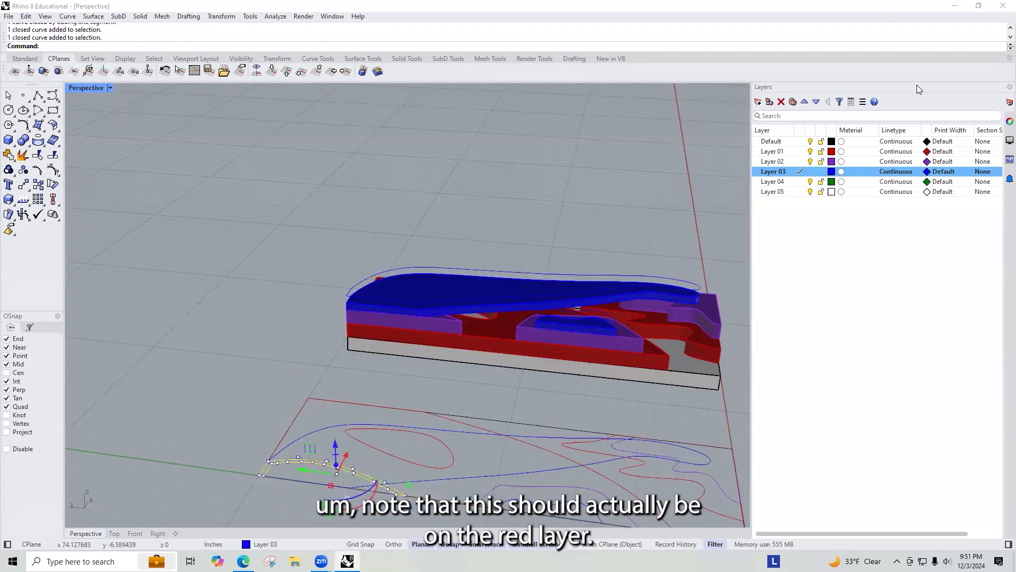
pyautogui.rightClick(794, 153)
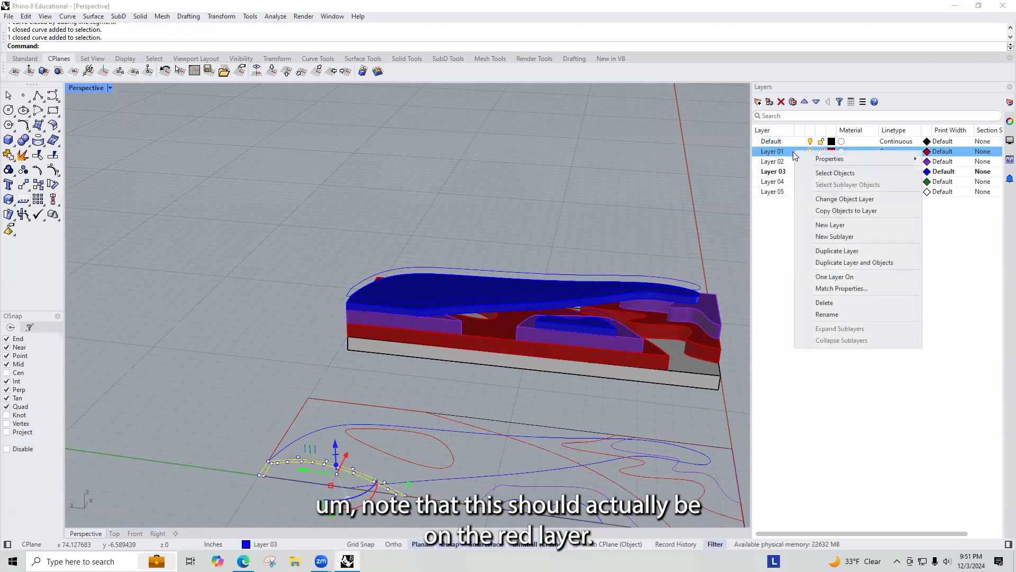
pyautogui.click(845, 199)
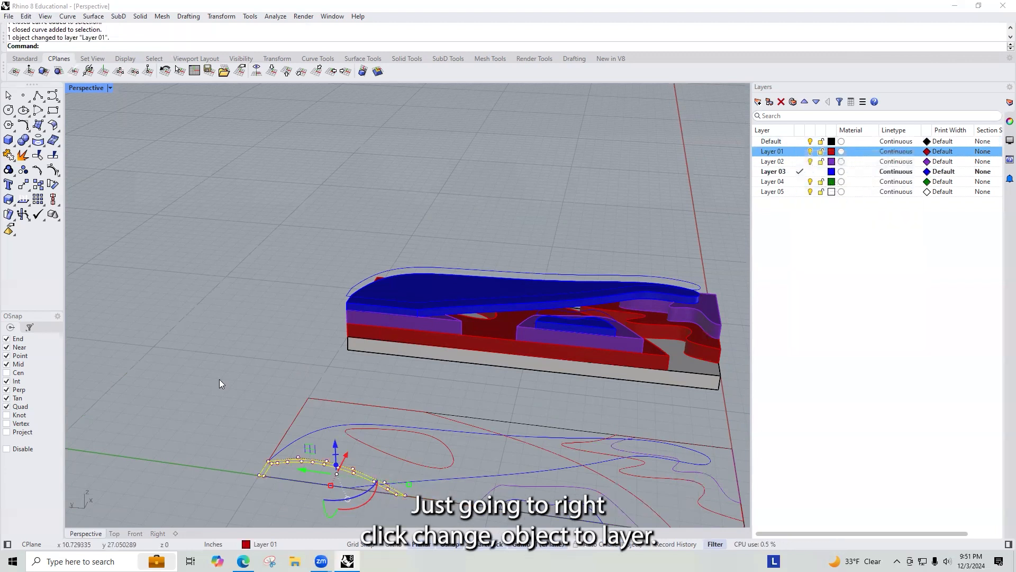
# Step: Move the wall curve from the boundary corner up to the matching corner on top of the stacked model
pyautogui.write('m')
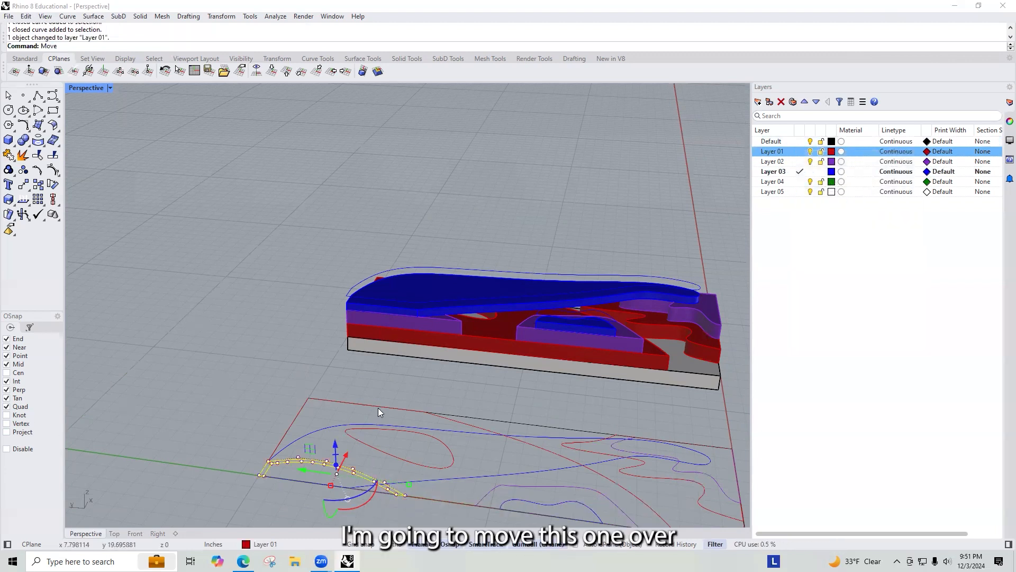
pyautogui.press('Return')
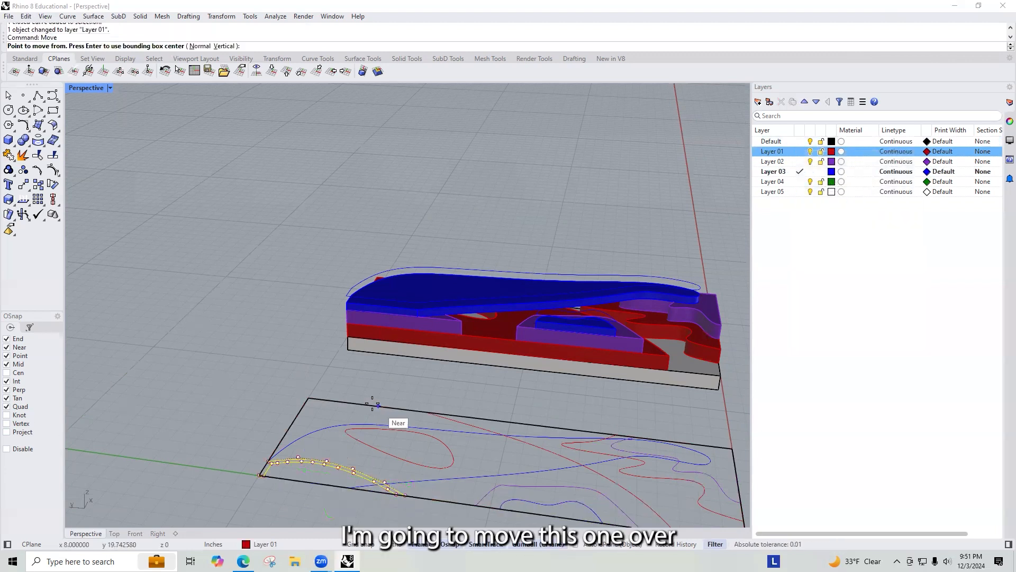
pyautogui.click(261, 476)
pyautogui.click(348, 340)
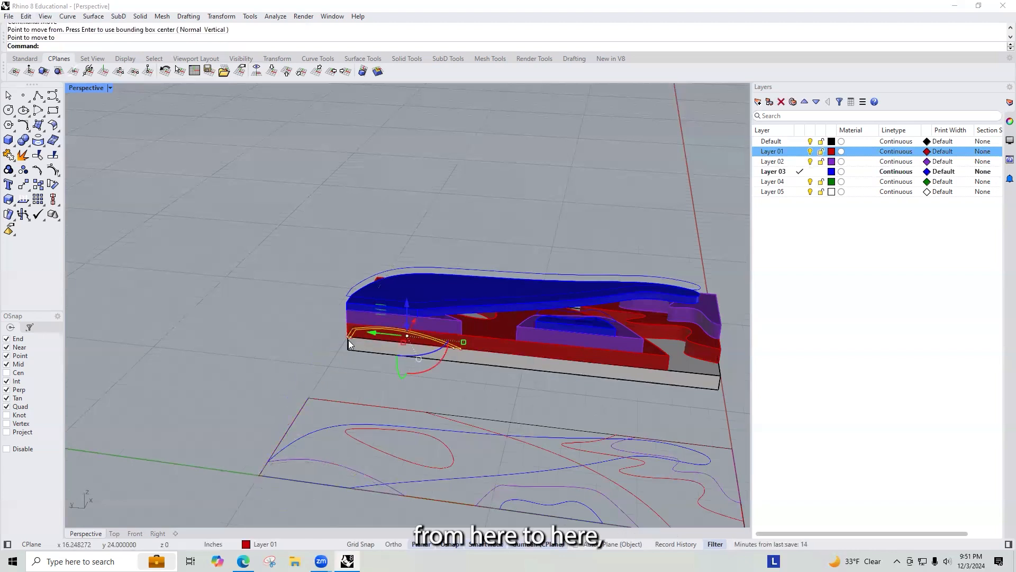
pyautogui.scroll(5, 462, 333)
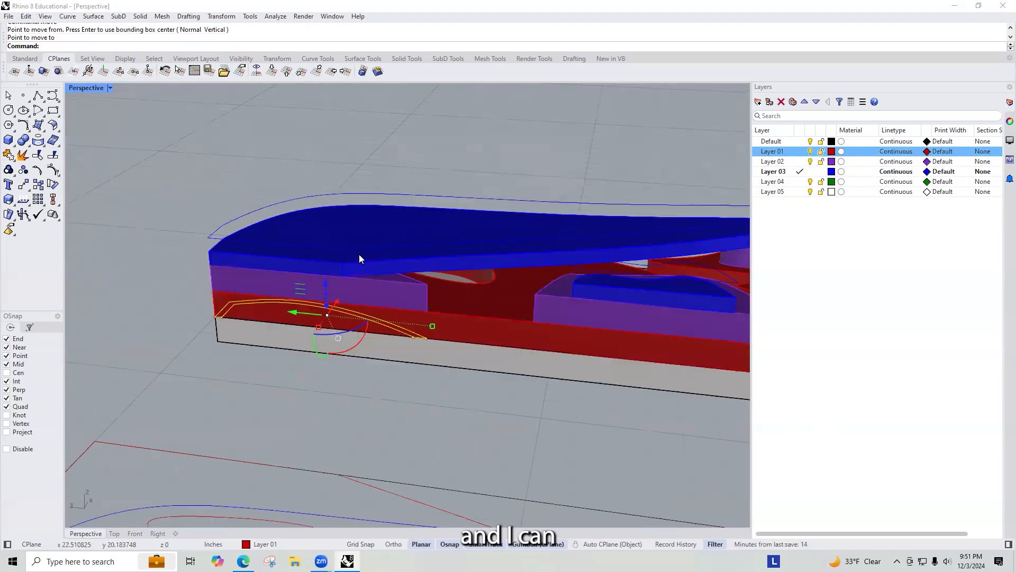
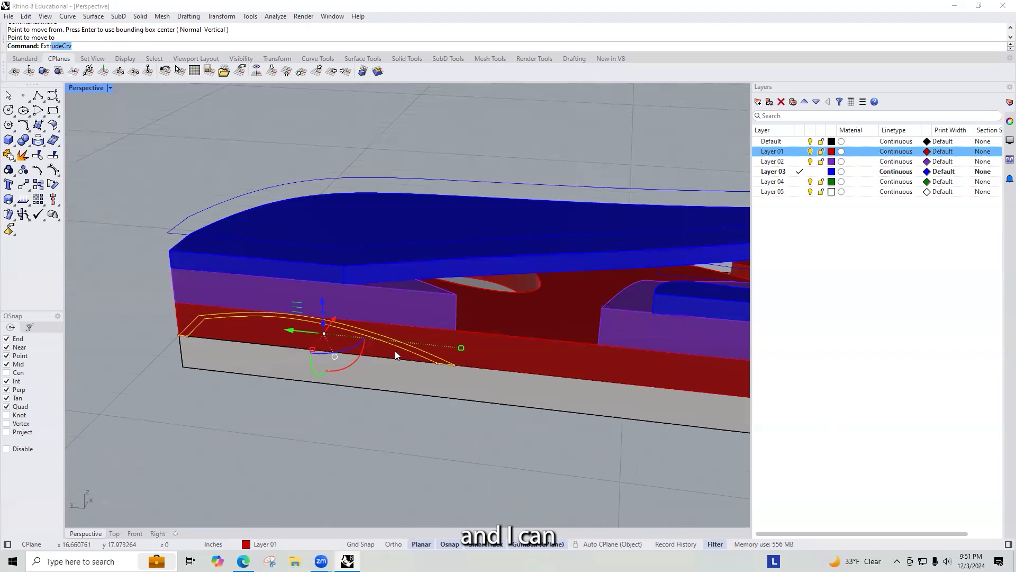
# Step: Set Layer 01 as the current layer and extrude the wall curve about 3 inches down into the stacked model
pyautogui.write('r')
pyautogui.press('Return')
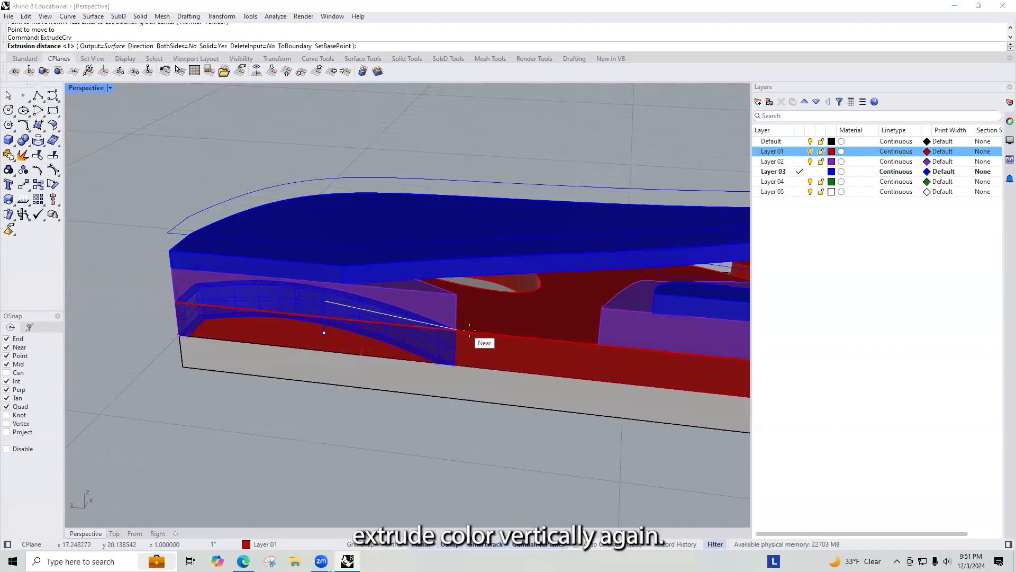
pyautogui.click(800, 151)
pyautogui.click(452, 348)
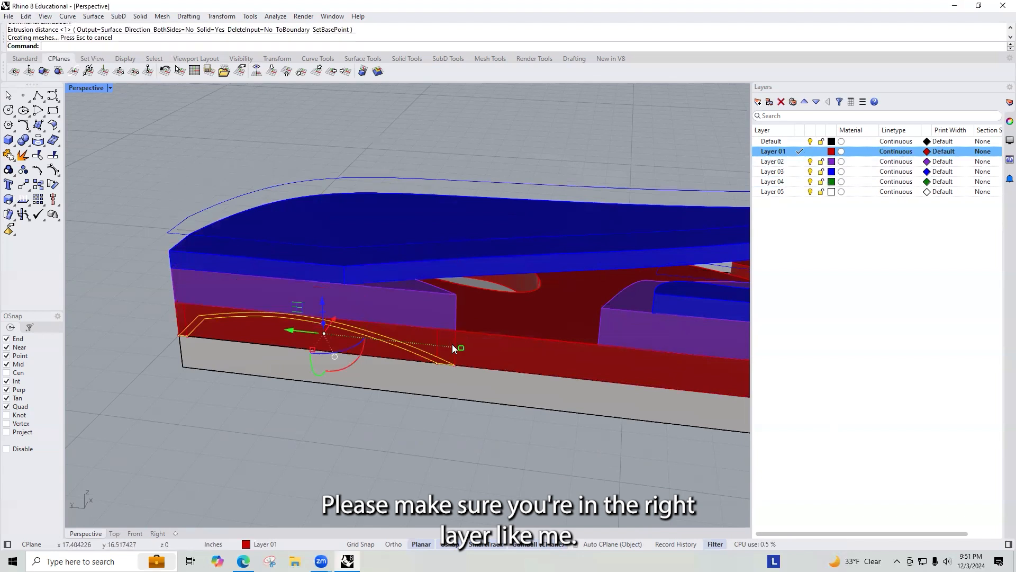
# Step: Split the red Layer 01 base solid with the new wall extrusion and delete the unwanted piece
pyautogui.click(501, 354)
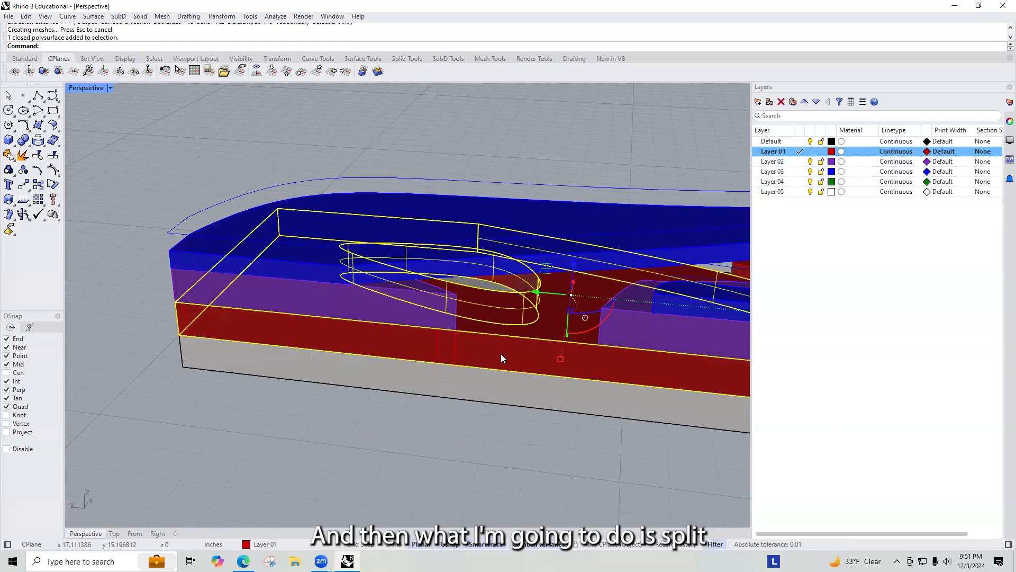
pyautogui.press('BackSpace')
pyautogui.press('BackSpace')
pyautogui.write('S')
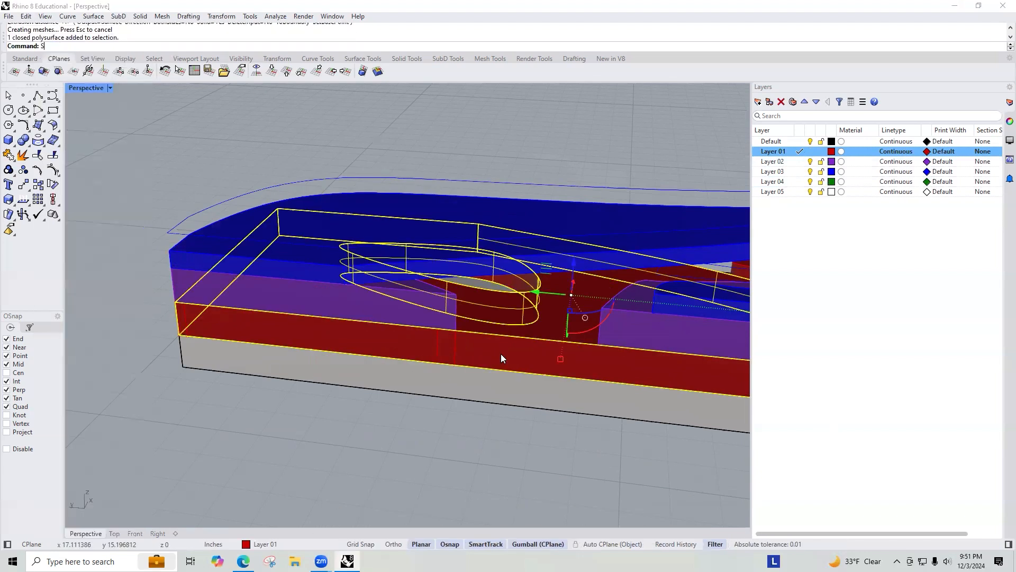
pyautogui.write('plit')
pyautogui.press('Return')
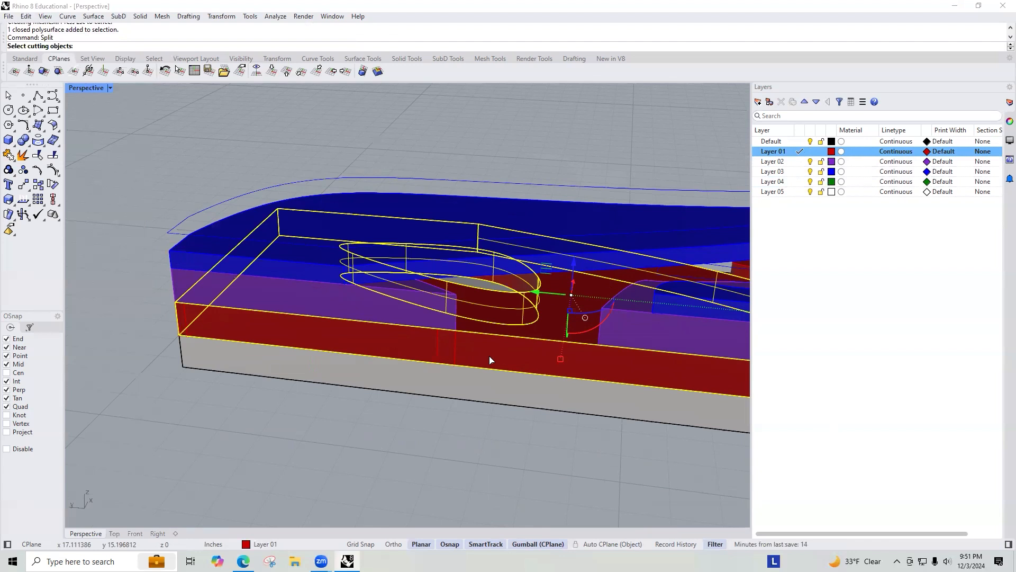
pyautogui.click(455, 344)
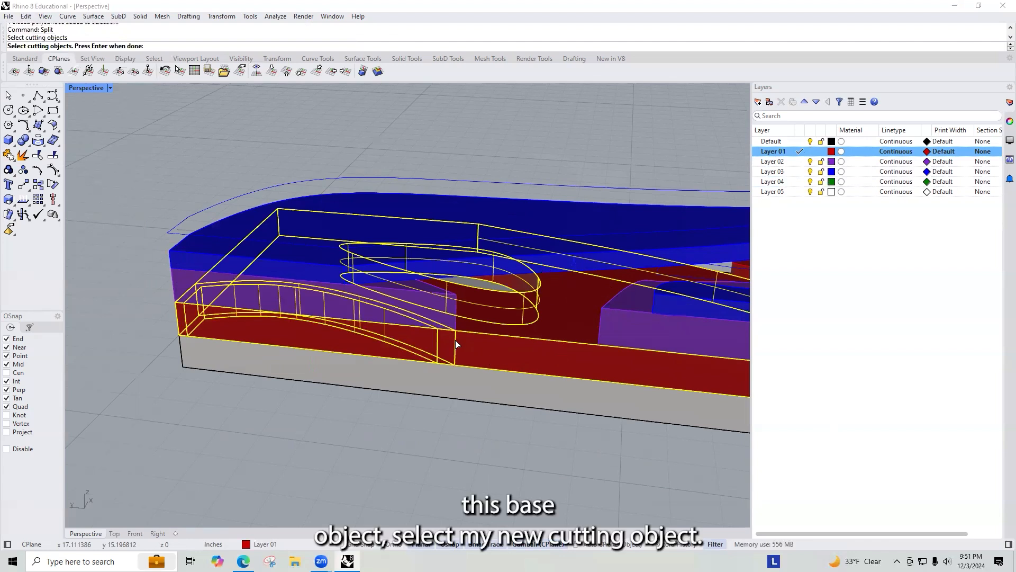
pyautogui.press('Return')
pyautogui.click(367, 359)
pyautogui.click(317, 327)
pyautogui.press('Delete')
# Step: Orbit and zoom around the model, selecting the cut wall extrusions to inspect how they sit in the layers
pyautogui.moveTo(391, 391); pyautogui.dragTo(245, 403, button='right')
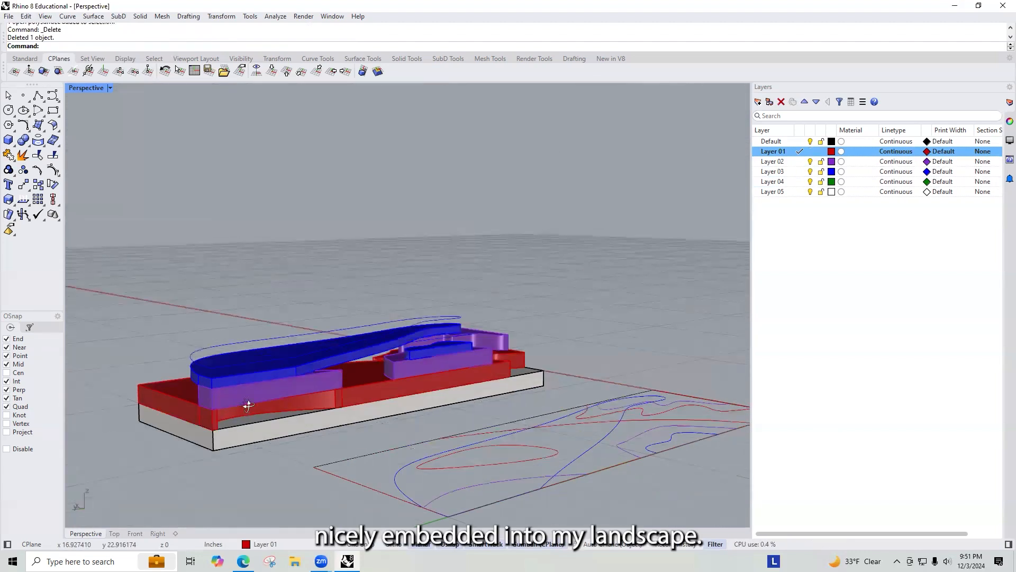
pyautogui.scroll(5, 331, 374)
pyautogui.moveTo(332, 375); pyautogui.dragTo(206, 419, button='right')
pyautogui.scroll(3, 205, 419)
pyautogui.click(193, 420)
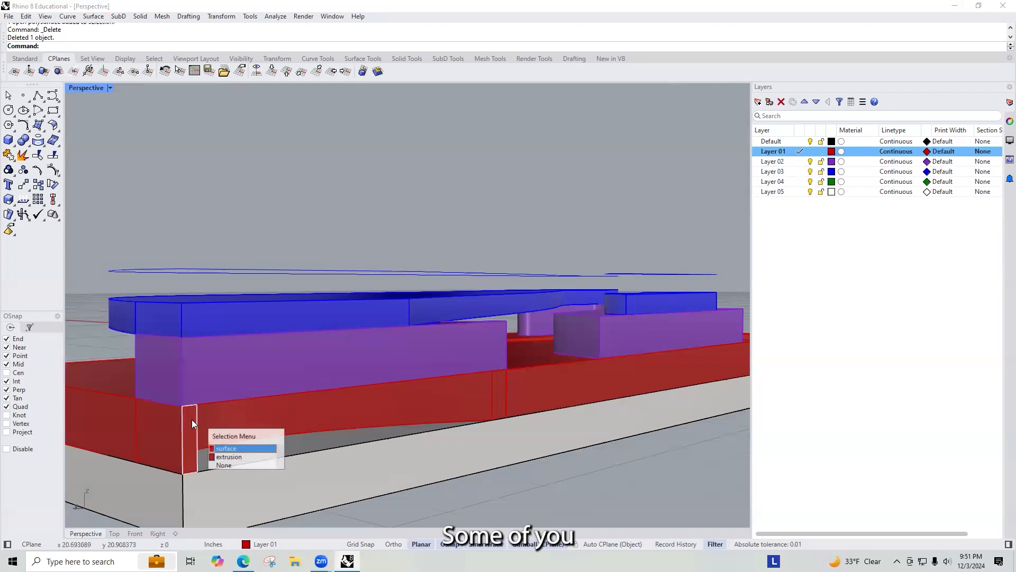
pyautogui.click(227, 457)
pyautogui.scroll(-5, 507, 361)
pyautogui.moveTo(507, 361); pyautogui.dragTo(535, 334, button='right')
pyautogui.scroll(5, 448, 364)
pyautogui.scroll(-3, 447, 365)
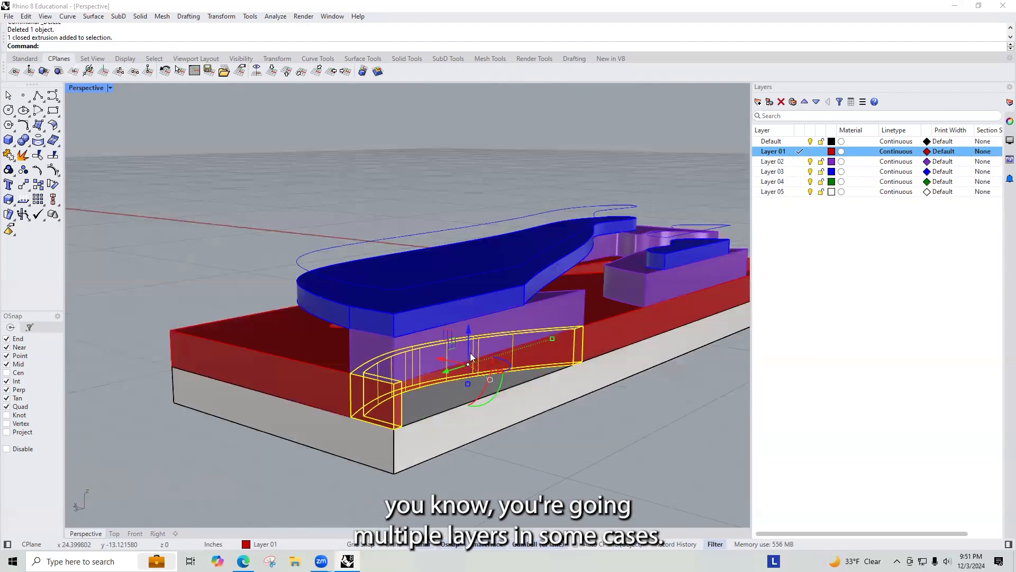
pyautogui.scroll(3, 613, 345)
pyautogui.scroll(2, 593, 366)
pyautogui.moveTo(593, 366); pyautogui.dragTo(468, 330, button='right')
pyautogui.scroll(3, 518, 318)
pyautogui.click(518, 317)
pyautogui.click(459, 322)
pyautogui.moveTo(357, 339); pyautogui.dragTo(450, 325, button='right')
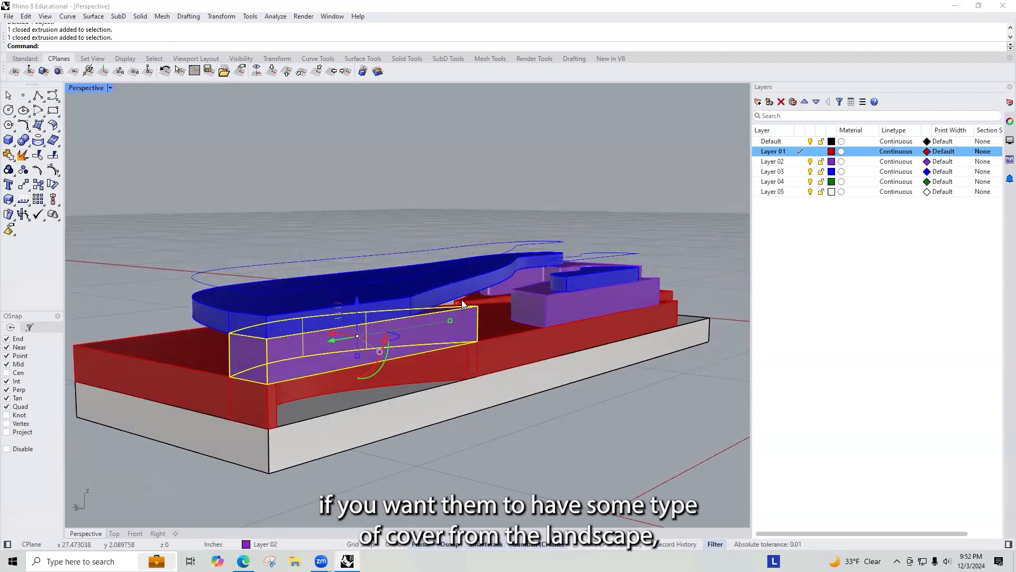
pyautogui.moveTo(322, 340); pyautogui.dragTo(330, 355, button='right')
pyautogui.moveTo(272, 408); pyautogui.dragTo(233, 450, button='right')
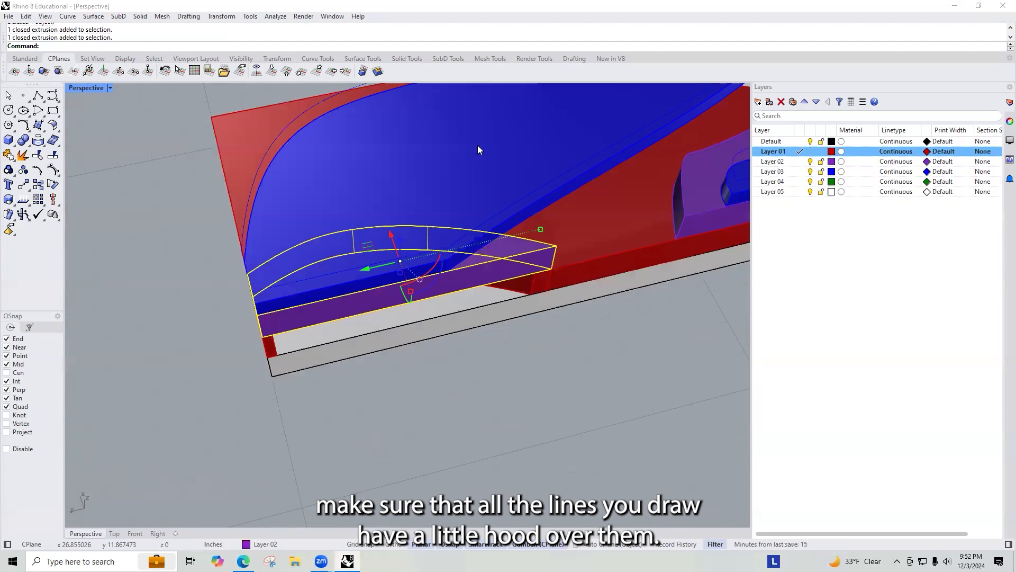
pyautogui.press('Escape')
pyautogui.scroll(5, 294, 249)
pyautogui.moveTo(249, 408); pyautogui.dragTo(188, 203, button='right')
pyautogui.moveTo(444, 363); pyautogui.dragTo(408, 290, button='right')
pyautogui.click(486, 343)
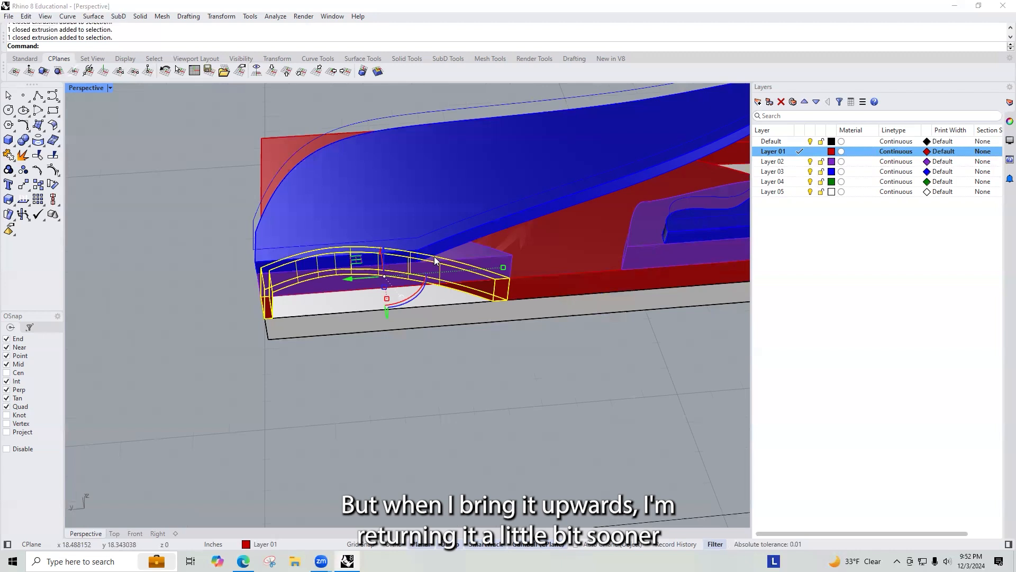
pyautogui.moveTo(390, 249); pyautogui.dragTo(416, 263, button='right')
pyautogui.click(436, 301)
pyautogui.scroll(-12, 417, 199)
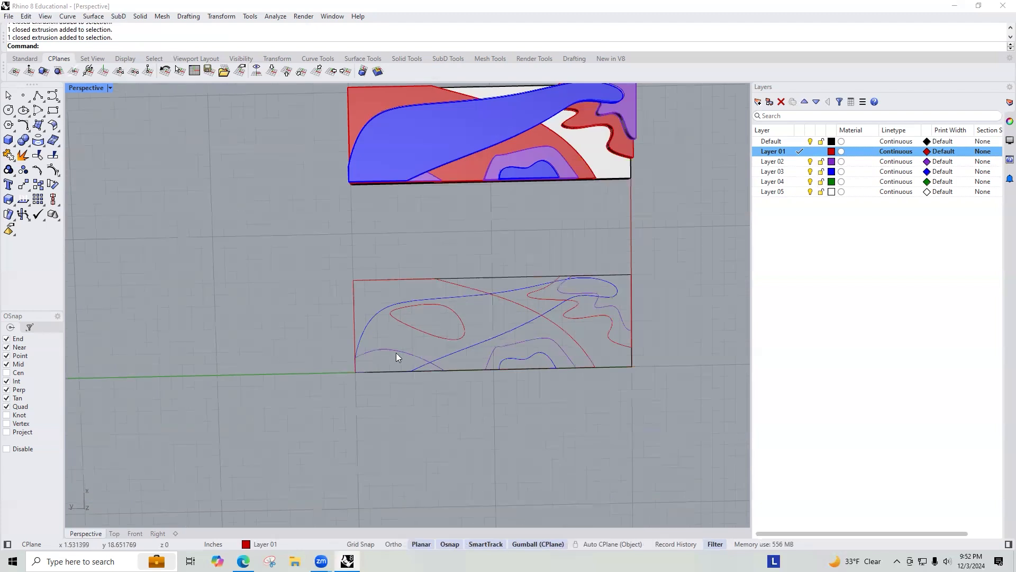
# Step: Draw a new curve from the purple Layer 02 curve down to the site's bottom boundary edge
pyautogui.click(396, 352)
pyautogui.scroll(5, 396, 352)
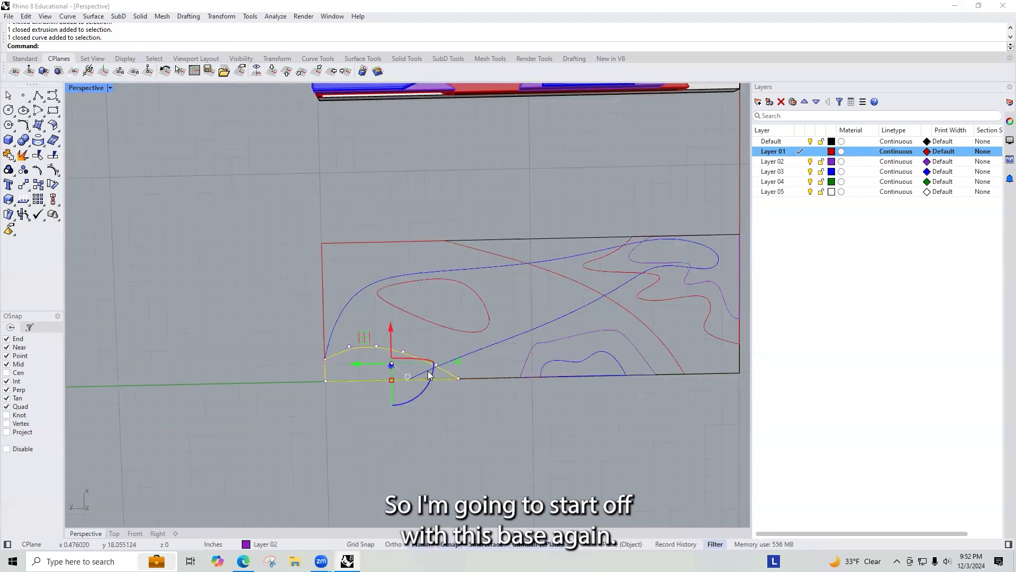
pyautogui.scroll(8, 423, 376)
pyautogui.click(211, 334)
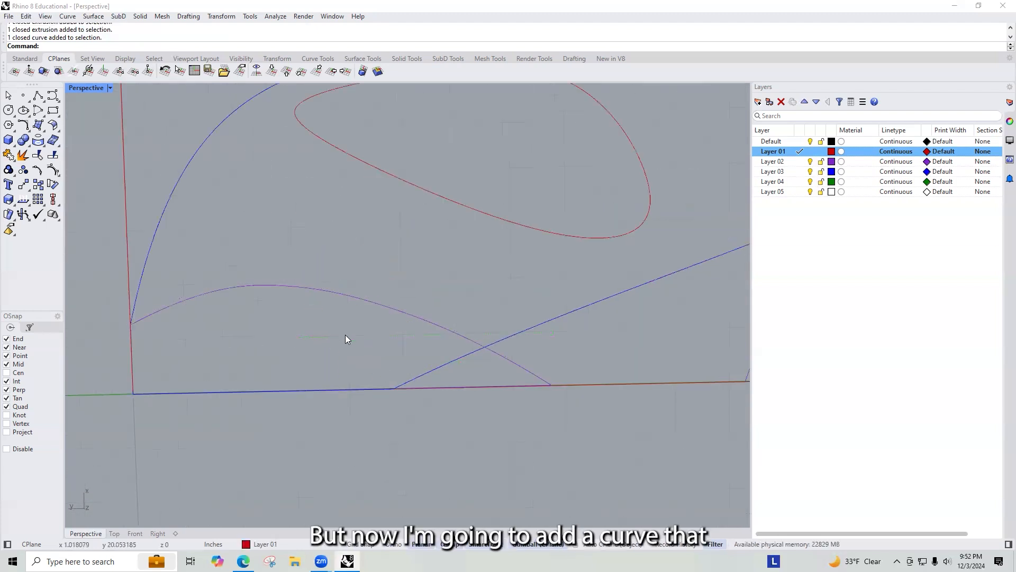
pyautogui.press('Return')
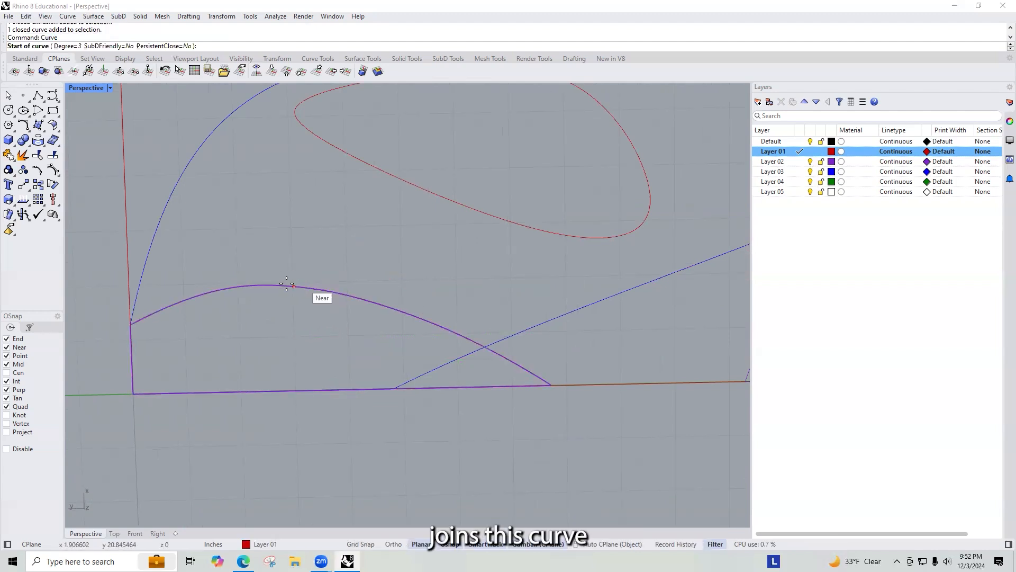
pyautogui.click(316, 289)
pyautogui.click(387, 306)
pyautogui.click(403, 329)
pyautogui.click(394, 388)
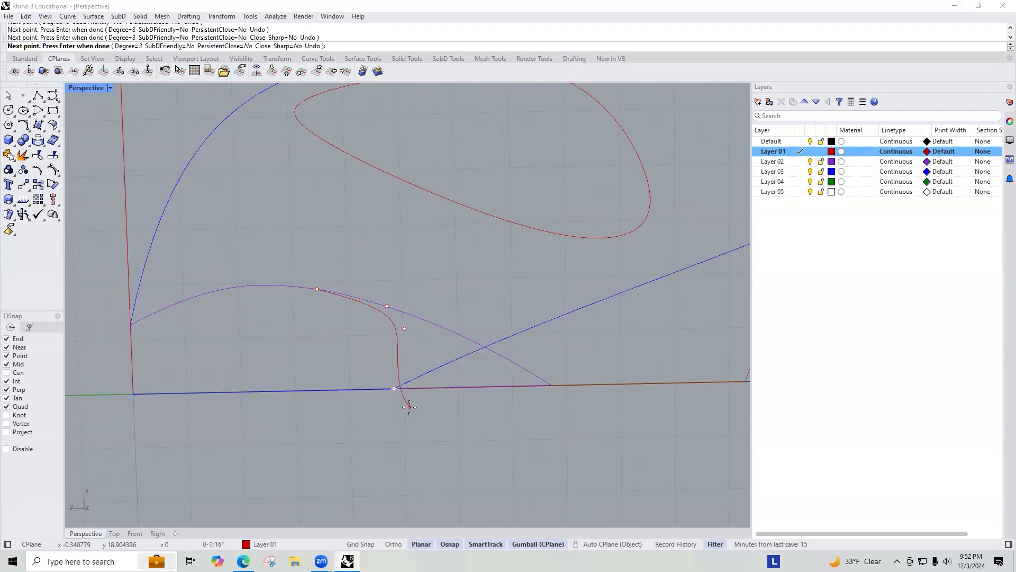
pyautogui.press('Return')
# Step: Offset the new curve 0.25 inch toward the inside of the shape
pyautogui.click(418, 374)
pyautogui.click(396, 355)
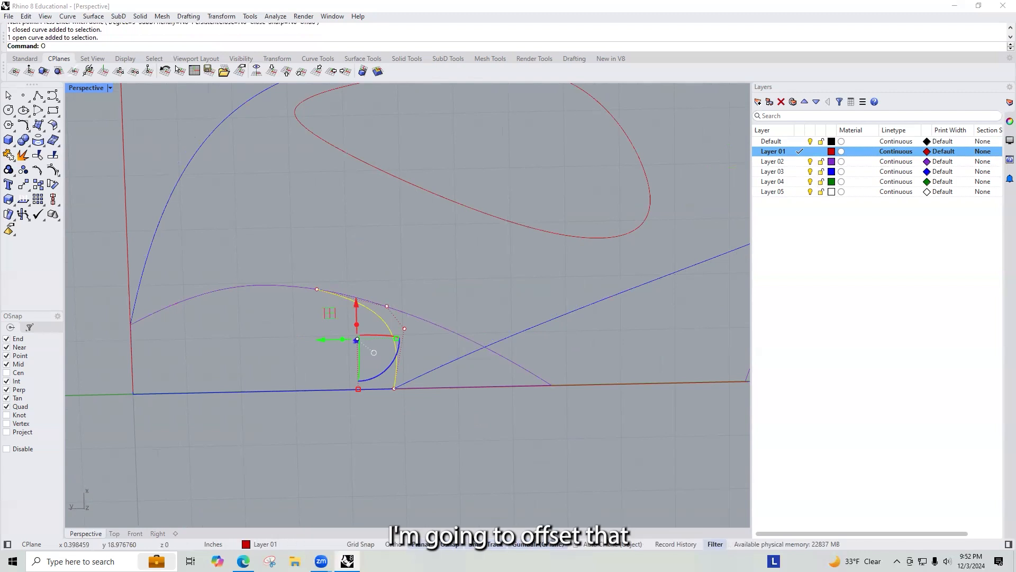
pyautogui.write('Offset')
pyautogui.press('Return')
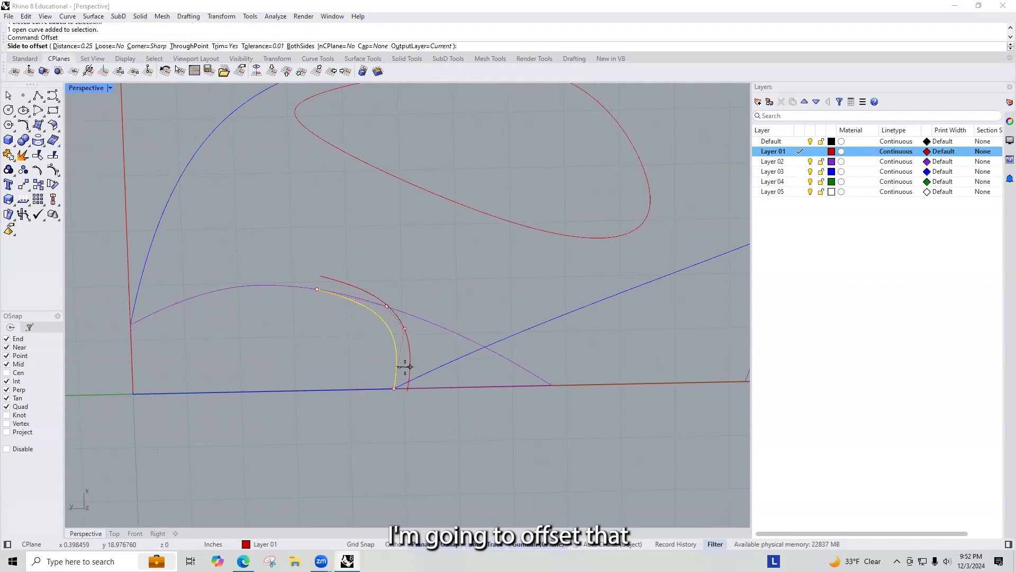
pyautogui.click(299, 340)
pyautogui.press('Escape')
# Step: Offset the purple Layer 02 curve 0.25 inch inward
pyautogui.scroll(-10, 409, 294)
pyautogui.scroll(8, 376, 295)
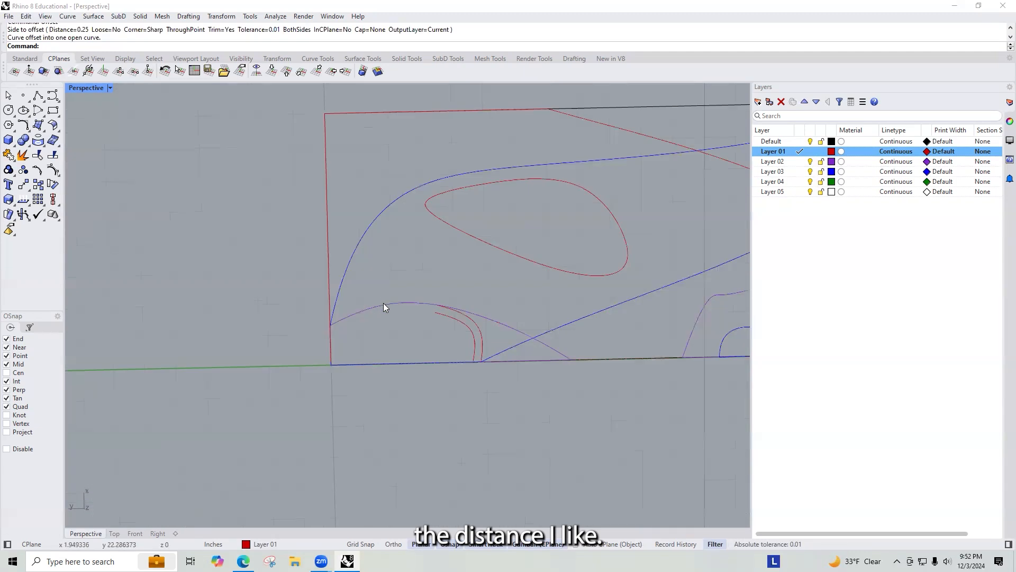
pyautogui.click(384, 304)
pyautogui.press('Return')
pyautogui.click(471, 324)
pyautogui.scroll(5, 471, 324)
pyautogui.click(409, 307)
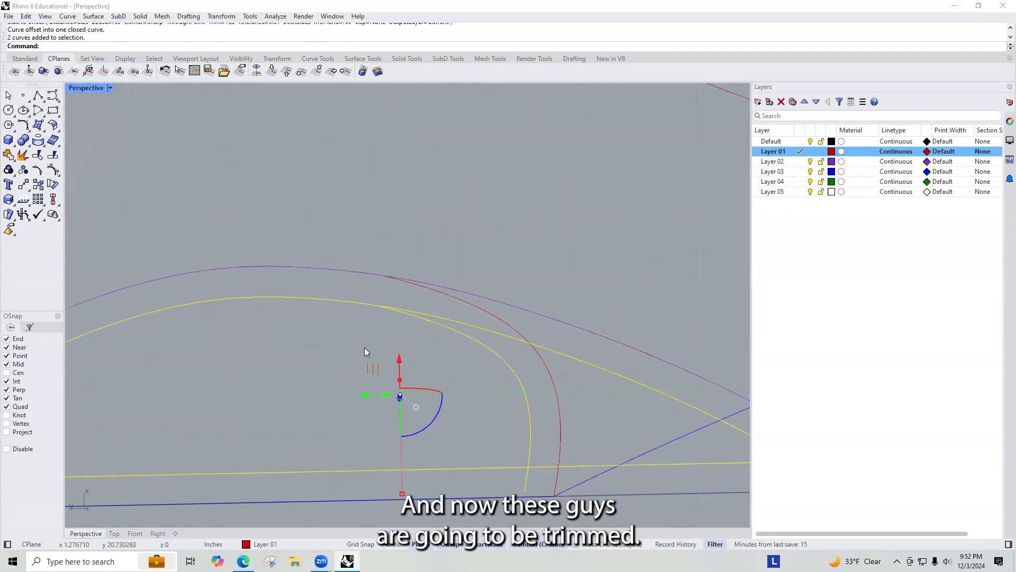
pyautogui.write('TriangulateMesh')
pyautogui.press('Return')
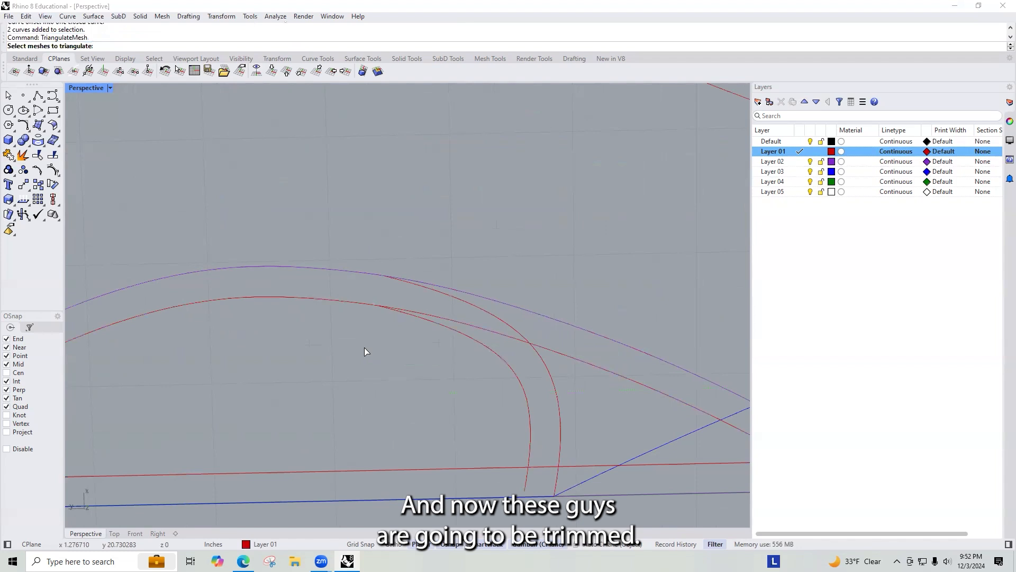
pyautogui.press('Escape')
# Step: Trim the two offset curves against each other to form the inner wall outline
pyautogui.click(423, 309)
pyautogui.write('Trim')
pyautogui.press('Return')
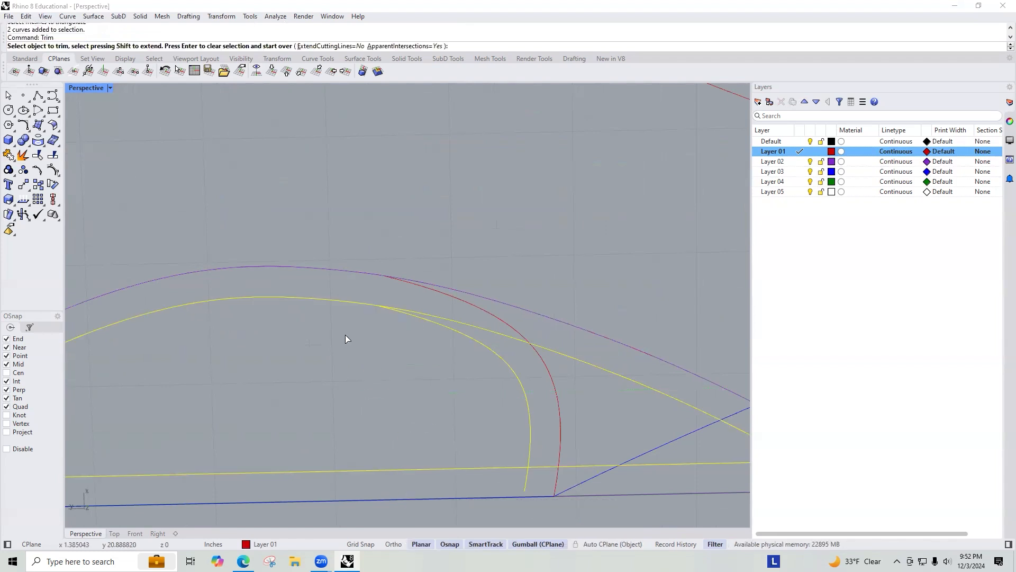
pyautogui.click(463, 328)
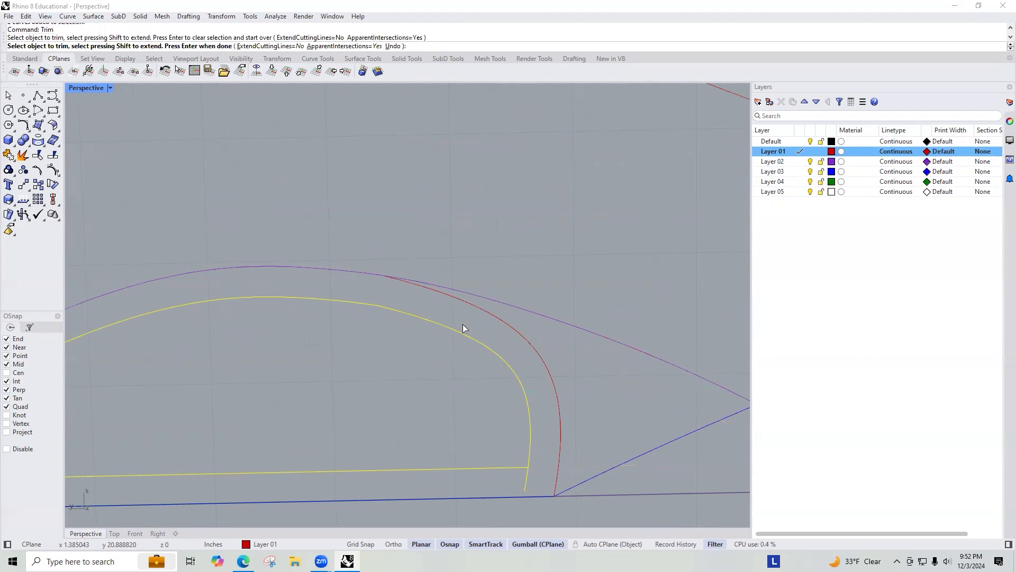
pyautogui.scroll(-2, 484, 332)
pyautogui.click(517, 446)
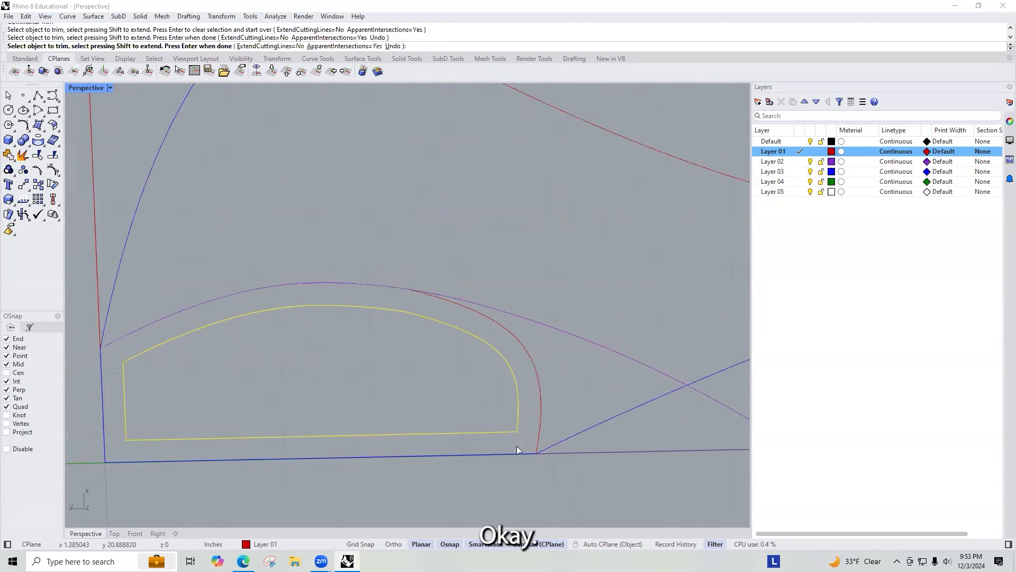
pyautogui.scroll(-3, 450, 405)
pyautogui.scroll(3, 379, 409)
pyautogui.press('Return')
pyautogui.press('Escape')
# Step: Explode the trimmed inner outline and rejoin the selected segments into one curve
pyautogui.click(475, 417)
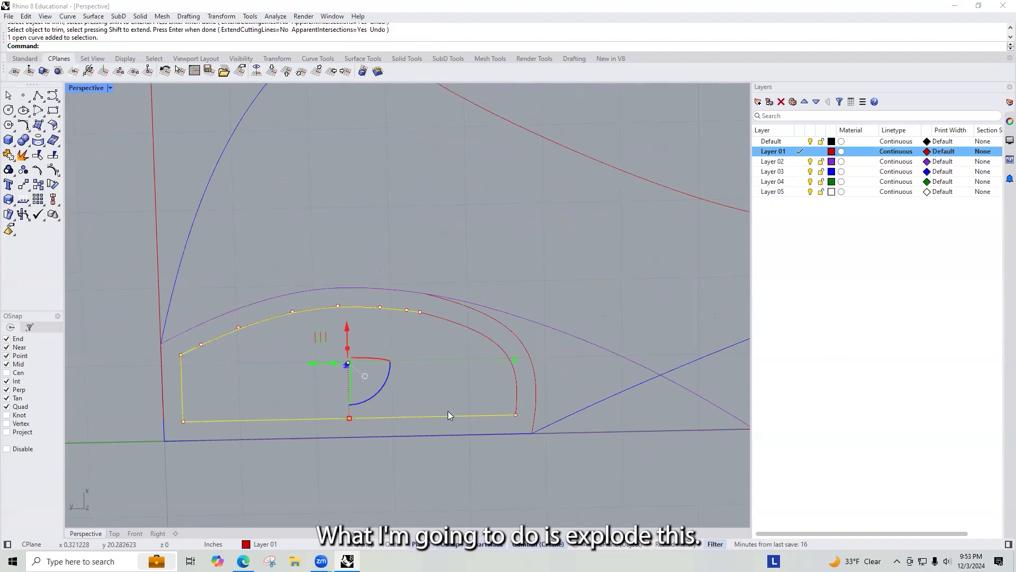
pyautogui.middleClick(231, 403)
pyautogui.click(247, 421)
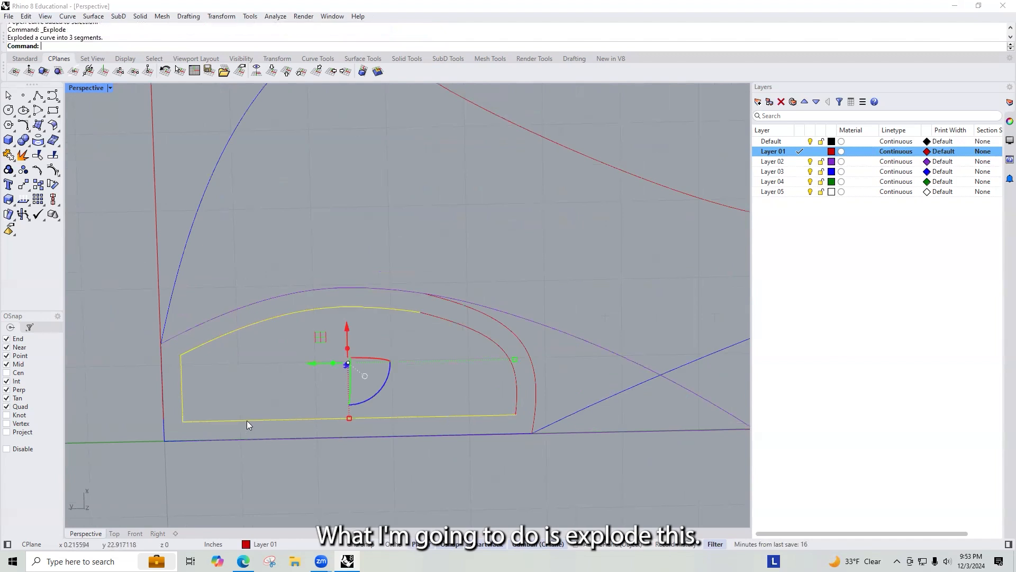
pyautogui.moveTo(205, 369); pyautogui.dragTo(177, 344)
pyautogui.keyDown('shift'); pyautogui.moveTo(470, 317); pyautogui.dragTo(427, 344); pyautogui.keyUp('shift')
pyautogui.write('join')
pyautogui.press('Return')
# Step: Extend both ends of the joined curve to the site's boundary edge and delete the leftover bottom segment
pyautogui.click(499, 434)
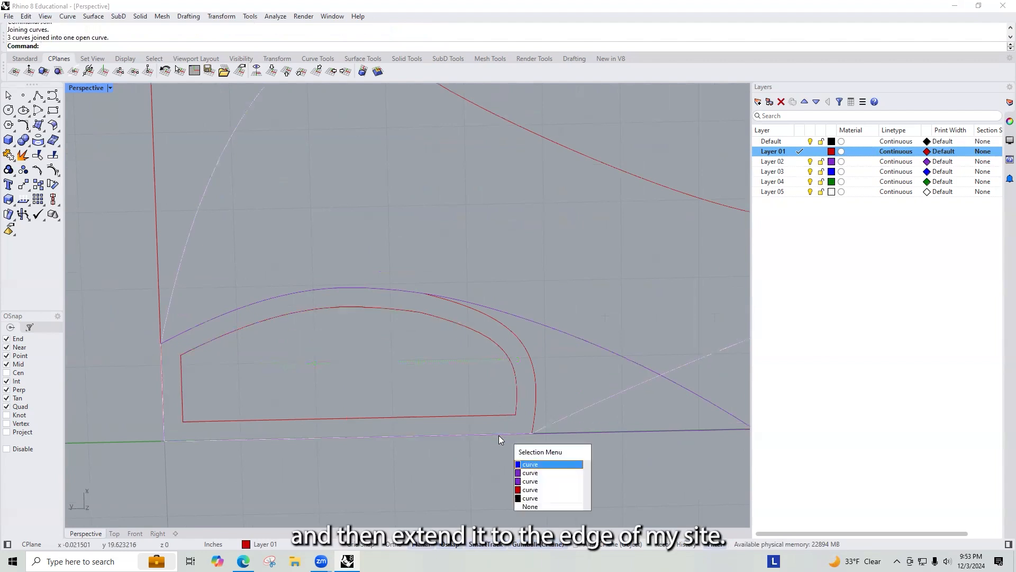
pyautogui.click(539, 494)
pyautogui.write('extend')
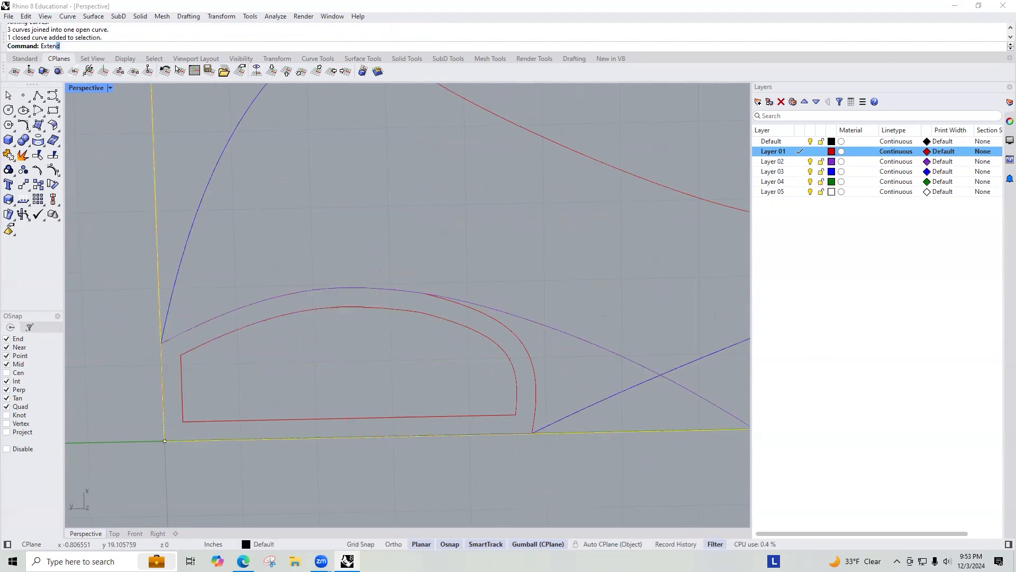
pyautogui.press('Return')
pyautogui.click(514, 411)
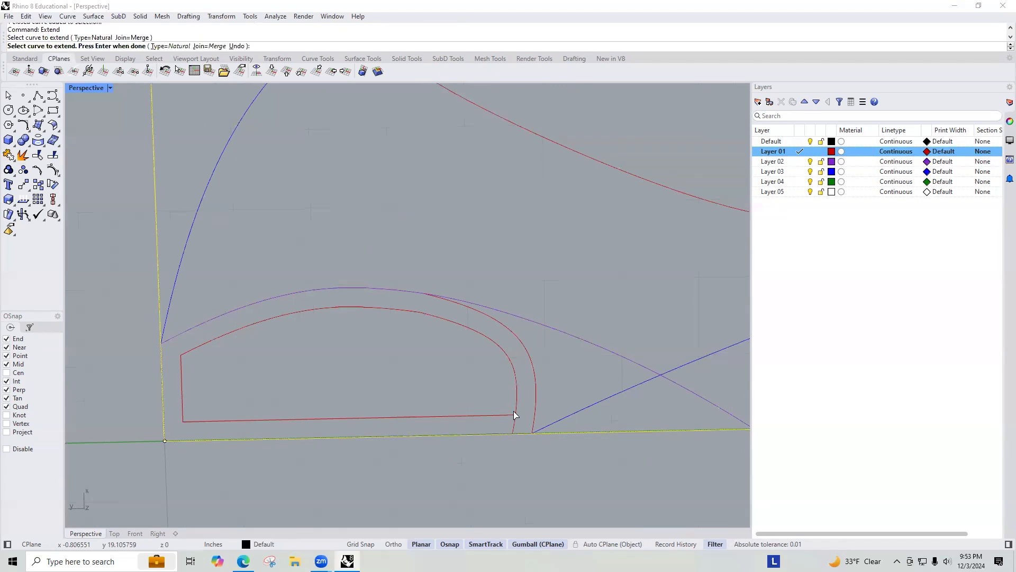
pyautogui.click(182, 414)
pyautogui.press('Return')
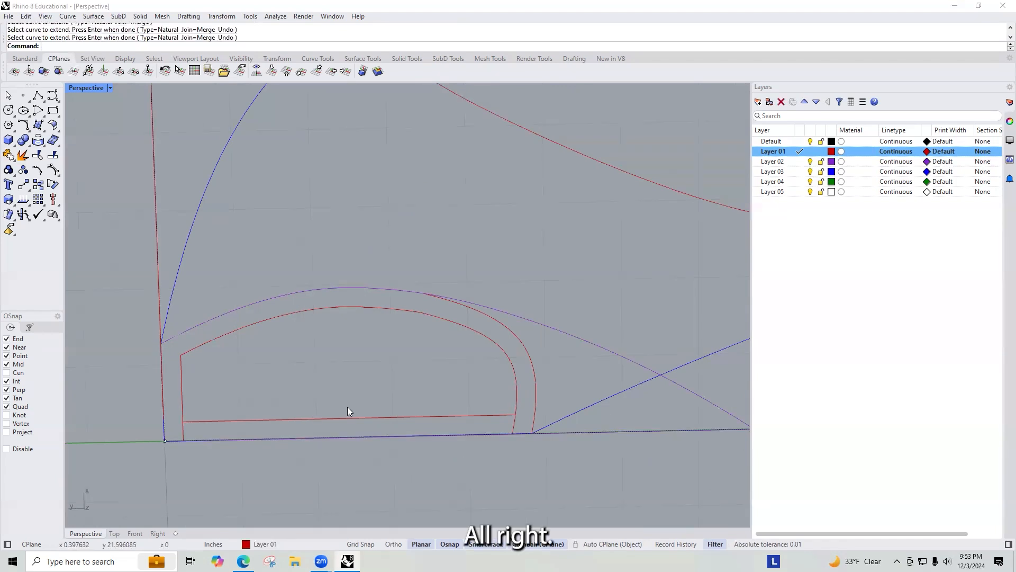
pyautogui.click(342, 417)
pyautogui.press('Delete')
pyautogui.click(517, 371)
pyautogui.keyDown('shift'); pyautogui.click(503, 330); pyautogui.keyUp('shift')
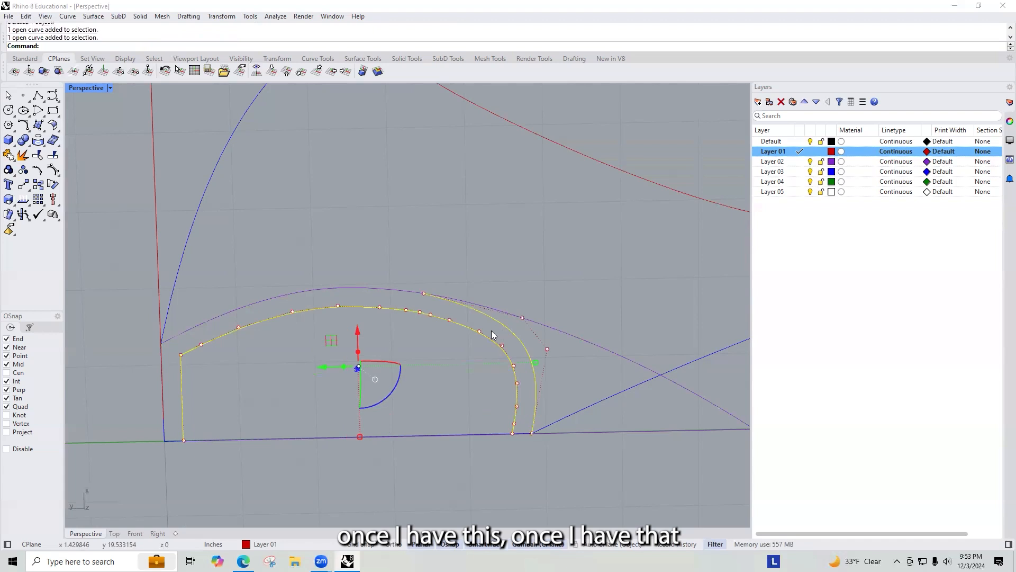
pyautogui.keyDown('shift'); pyautogui.click(354, 289); pyautogui.keyUp('shift')
pyautogui.press('Escape')
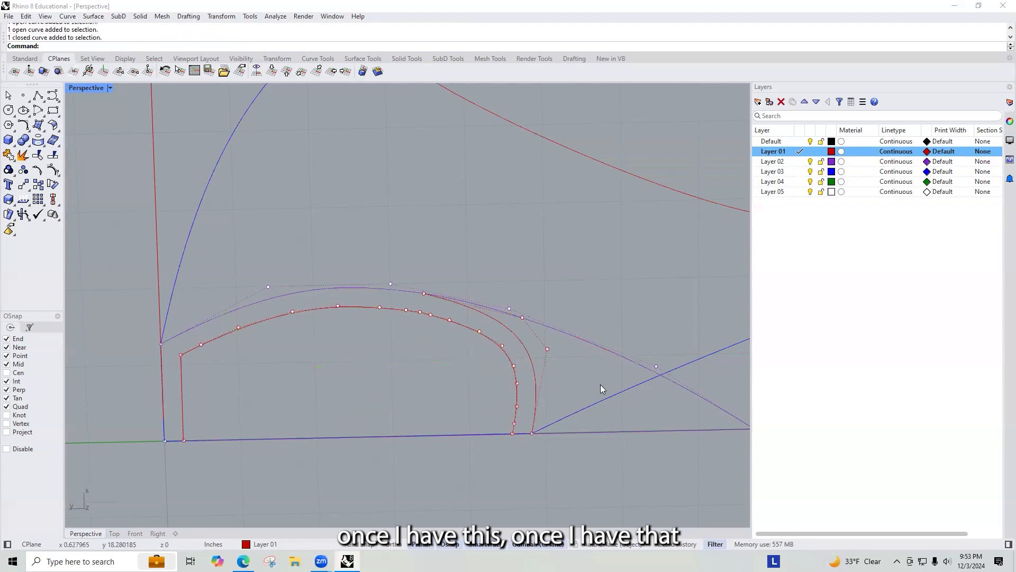
pyautogui.moveTo(535, 331); pyautogui.dragTo(345, 378)
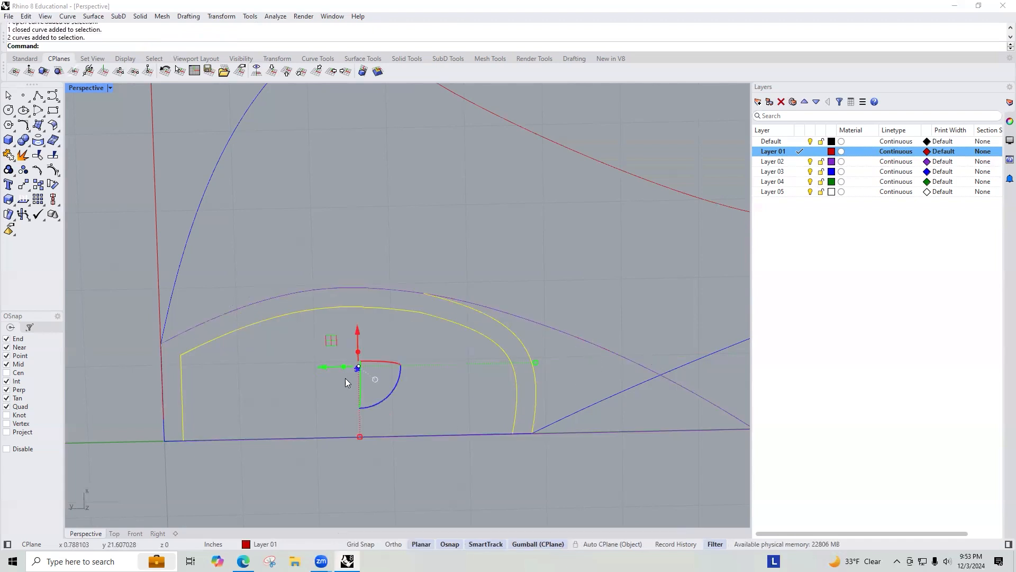
pyautogui.press('Escape')
pyautogui.moveTo(140, 249); pyautogui.dragTo(593, 502)
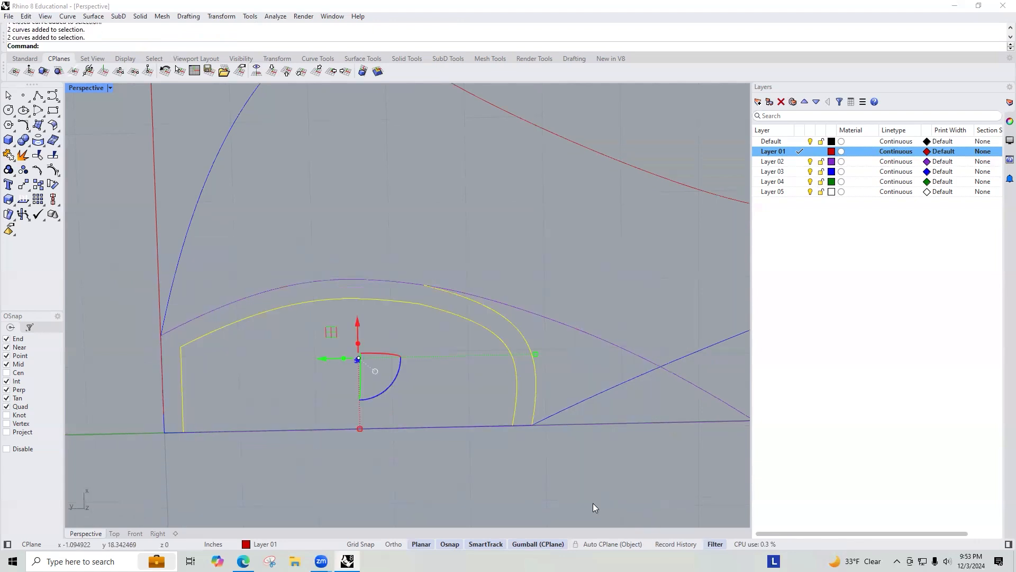
pyautogui.press('Escape')
# Step: Copy the purple outer curve and the inner wall outline below the site and delete the two leftover curves
pyautogui.click(535, 318)
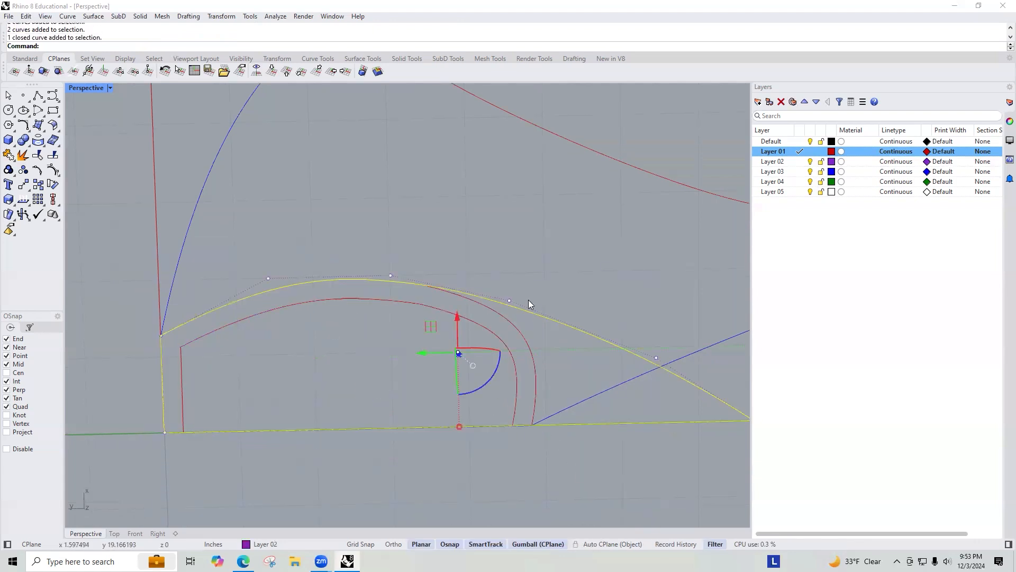
pyautogui.scroll(-4, 528, 301)
pyautogui.press('Escape')
pyautogui.moveTo(328, 280); pyautogui.dragTo(648, 420)
pyautogui.press('alt')
pyautogui.moveTo(492, 281); pyautogui.dragTo(498, 373)
pyautogui.press('Escape')
pyautogui.click(523, 325)
pyautogui.press('Delete')
pyautogui.click(517, 406)
pyautogui.scroll(3, 514, 402)
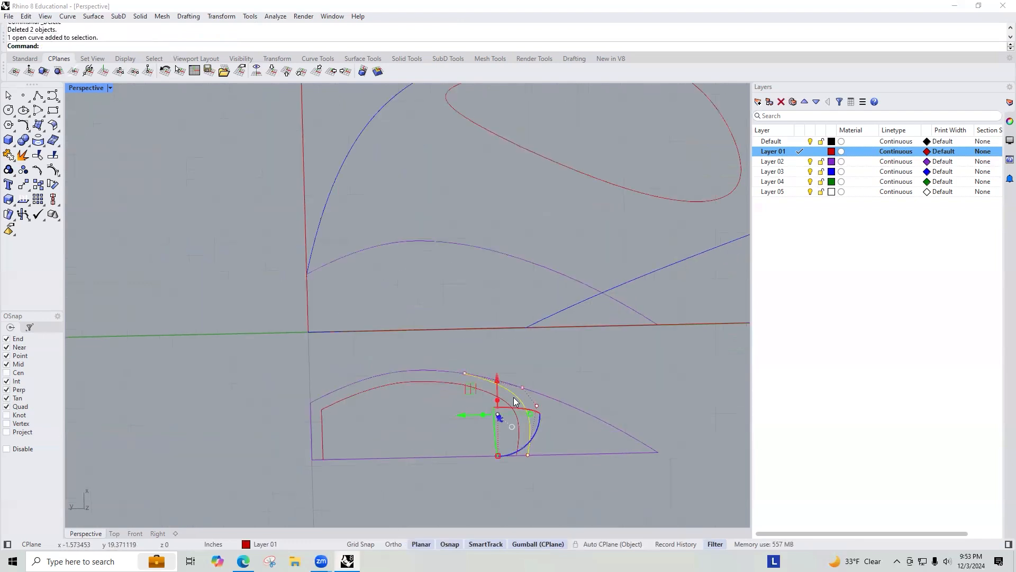
# Step: Trim the copied outer curve and inner outline against each other to cut away the overhanging ends
pyautogui.write('trim')
pyautogui.press('Return')
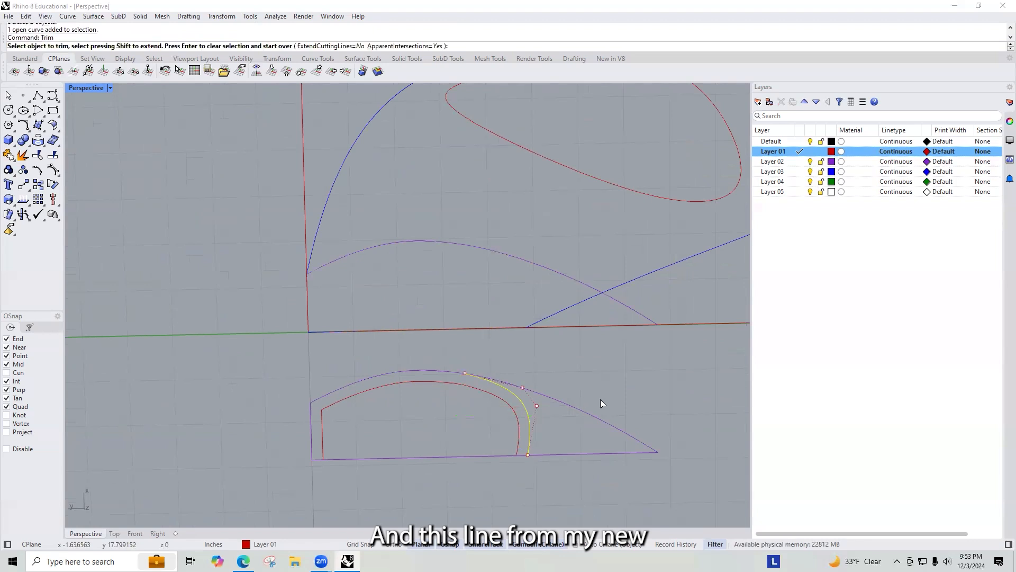
pyautogui.click(569, 427)
pyautogui.click(605, 471)
pyautogui.press('Return')
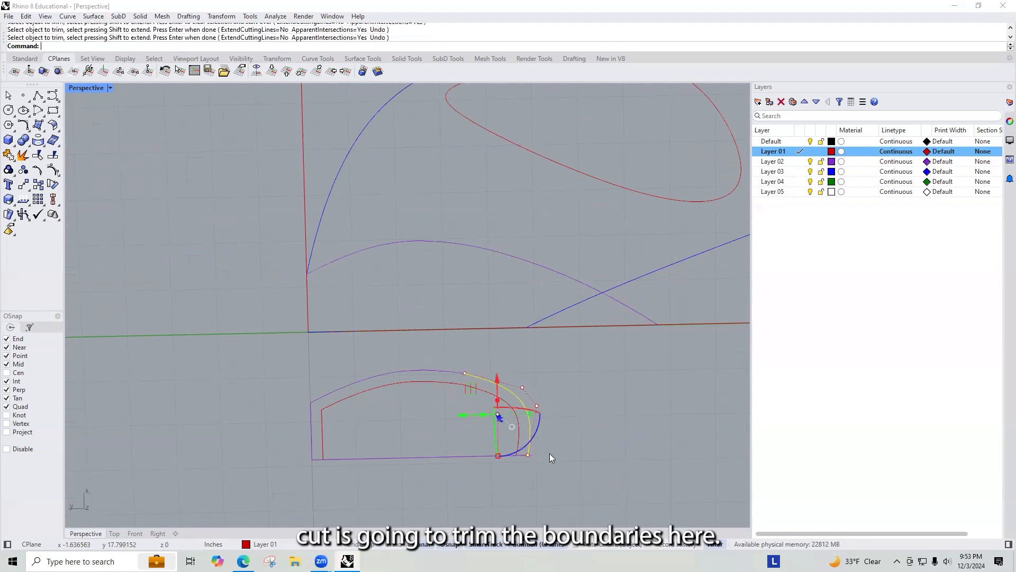
pyautogui.click(623, 475)
pyautogui.click(409, 456)
pyautogui.click(557, 444)
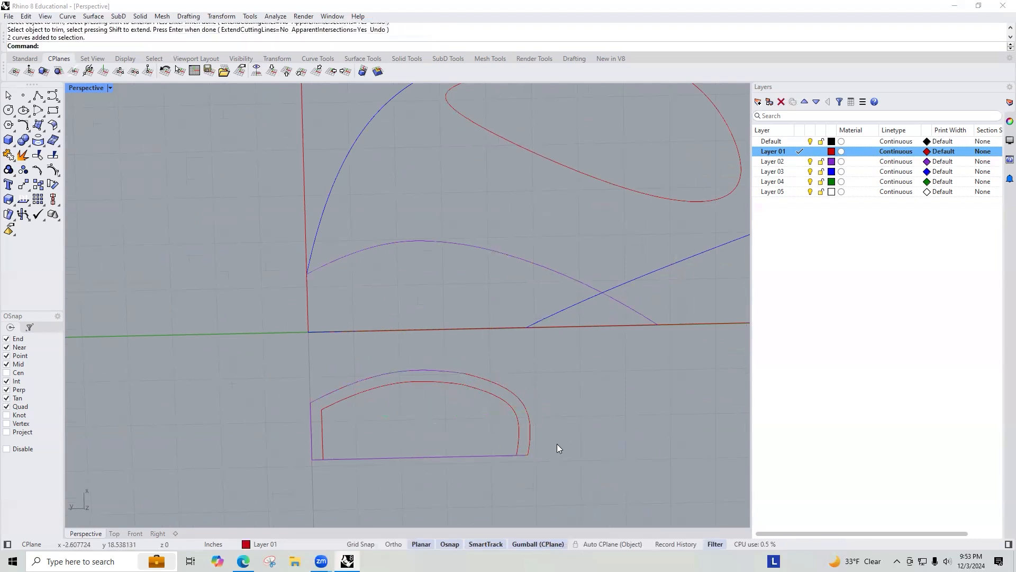
pyautogui.moveTo(557, 443); pyautogui.dragTo(474, 441)
# Step: Trim the remaining bottom overlap and join all six wall curves together
pyautogui.write('trim')
pyautogui.press('Return')
pyautogui.click(485, 455)
pyautogui.press('Return')
pyautogui.click(569, 476)
pyautogui.moveTo(570, 481); pyautogui.dragTo(261, 353)
pyautogui.write('Joi')
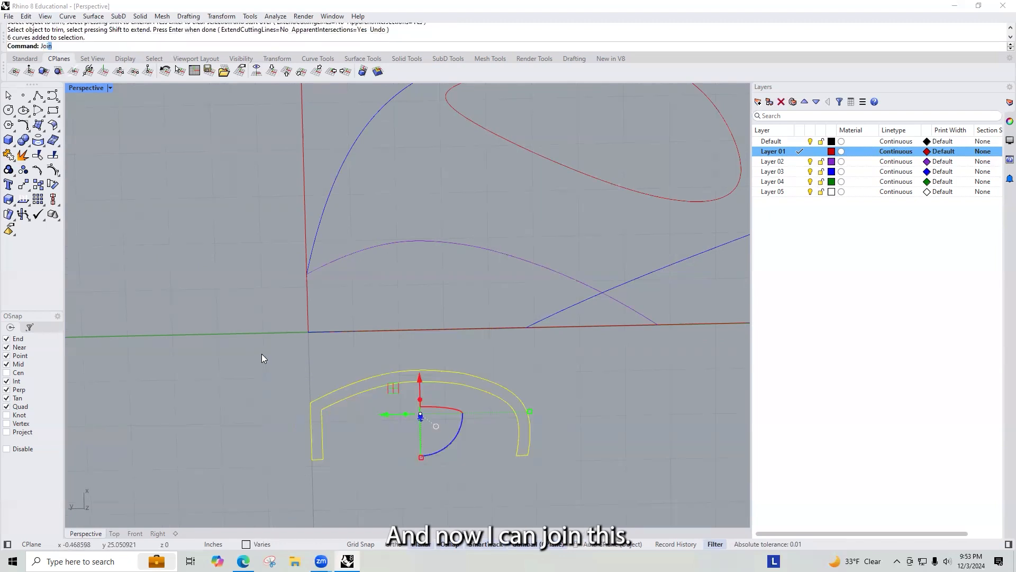
pyautogui.write('n')
pyautogui.press('Return')
# Step: Copy the joined wall curves up onto the top face of the red Layer 01 solid
pyautogui.scroll(-11, 452, 377)
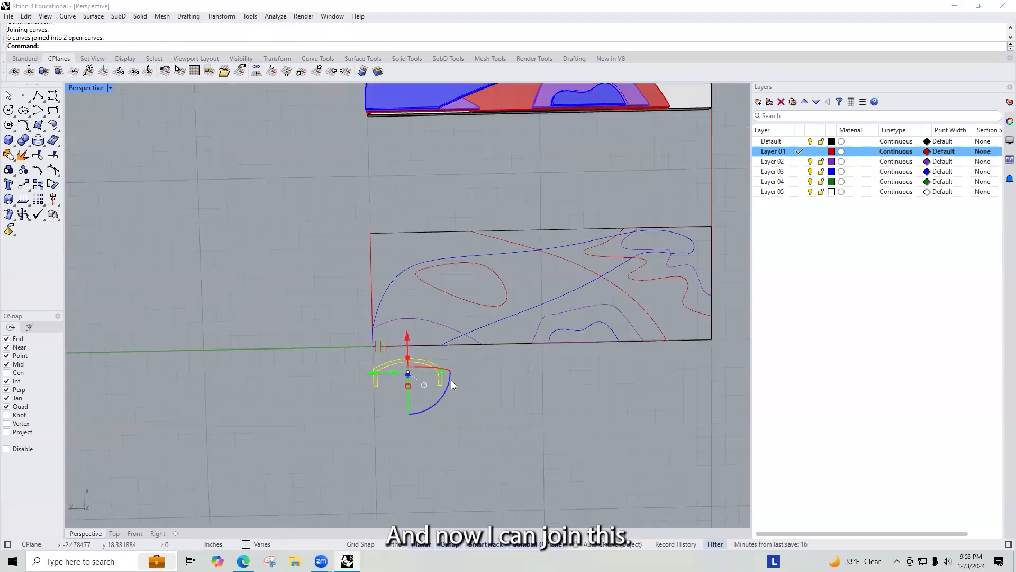
pyautogui.write('copy')
pyautogui.press('Return')
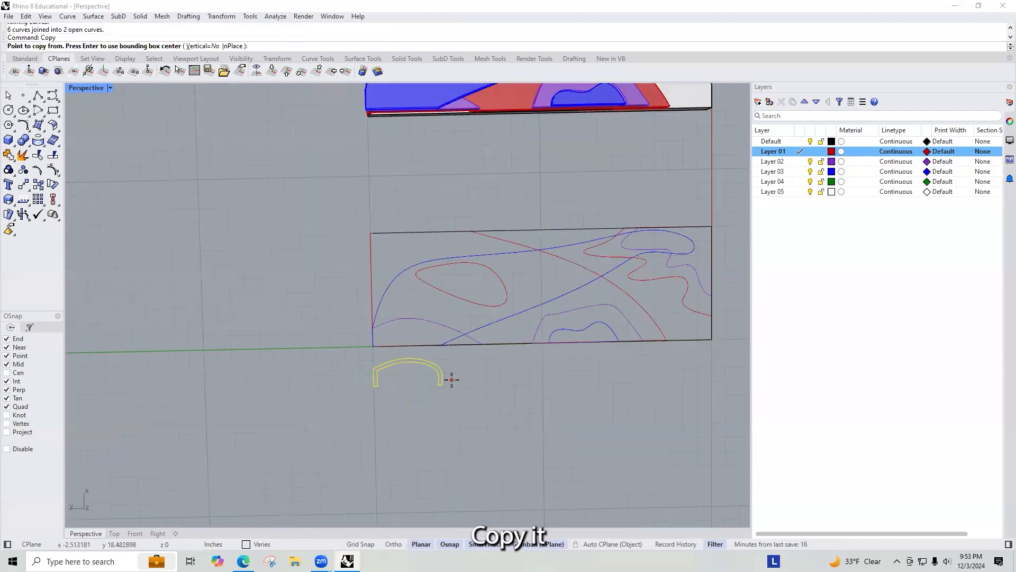
pyautogui.click(373, 385)
pyautogui.scroll(-8, 413, 284)
pyautogui.moveTo(443, 201); pyautogui.dragTo(386, 223, button='right')
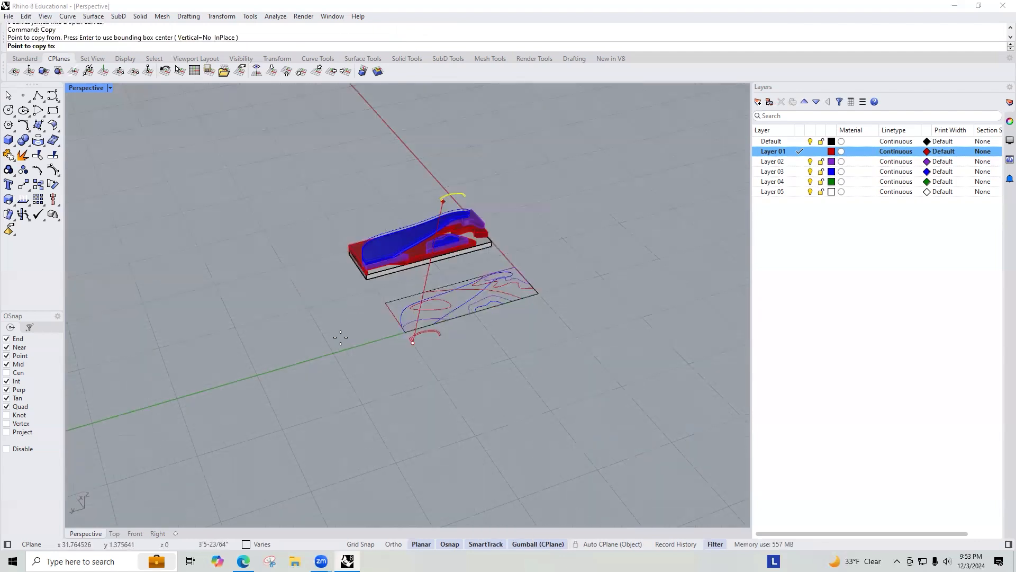
pyautogui.scroll(10, 368, 264)
pyautogui.click(356, 282)
pyautogui.press('Return')
pyautogui.moveTo(428, 259); pyautogui.dragTo(429, 232, button='right')
pyautogui.scroll(-5, 429, 232)
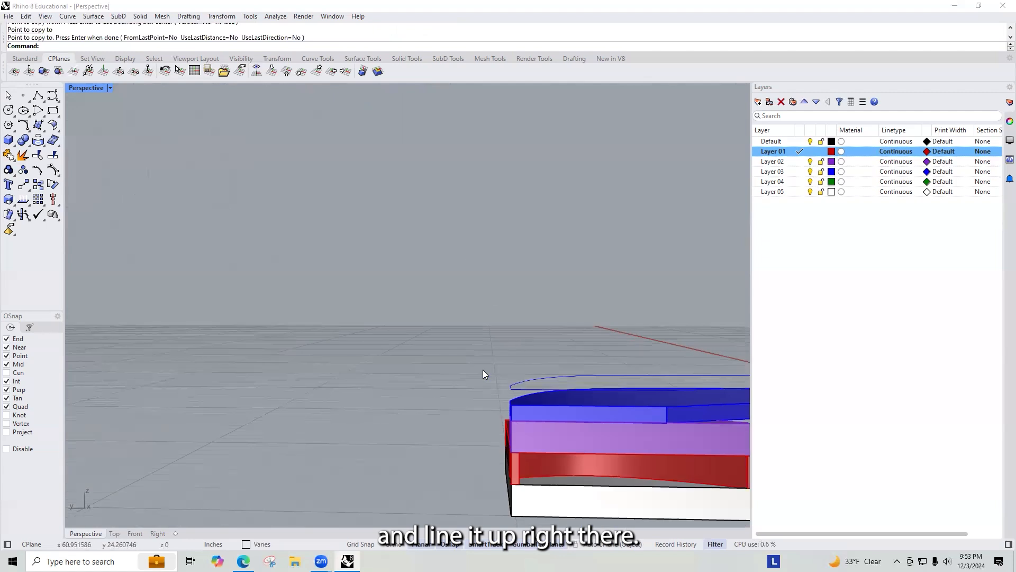
# Step: Try to extrude the copied wall curves as a solid on Layer 02
pyautogui.write('SelLast')
pyautogui.press('Return')
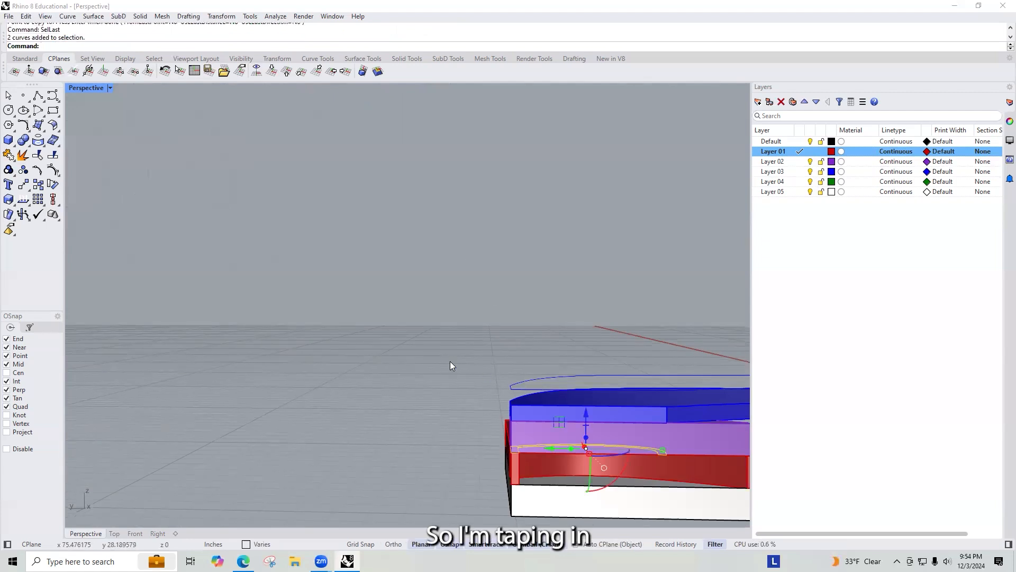
pyautogui.keyDown('shift'); pyautogui.moveTo(536, 380); pyautogui.dragTo(466, 332, button='right'); pyautogui.keyUp('shift')
pyautogui.scroll(10, 534, 373)
pyautogui.moveTo(612, 411)
pyautogui.mouseDown(button='right')
pyautogui.moveTo(575, 403)
pyautogui.moveTo(227, 238)
pyautogui.moveTo(151, 218)
pyautogui.mouseUp(button='right')
pyautogui.moveTo(529, 418)
pyautogui.keyDown('shift'); pyautogui.mouseDown(button='right')
pyautogui.moveTo(176, 275)
pyautogui.moveTo(102, 261)
pyautogui.mouseUp(button='right'); pyautogui.keyUp('shift')
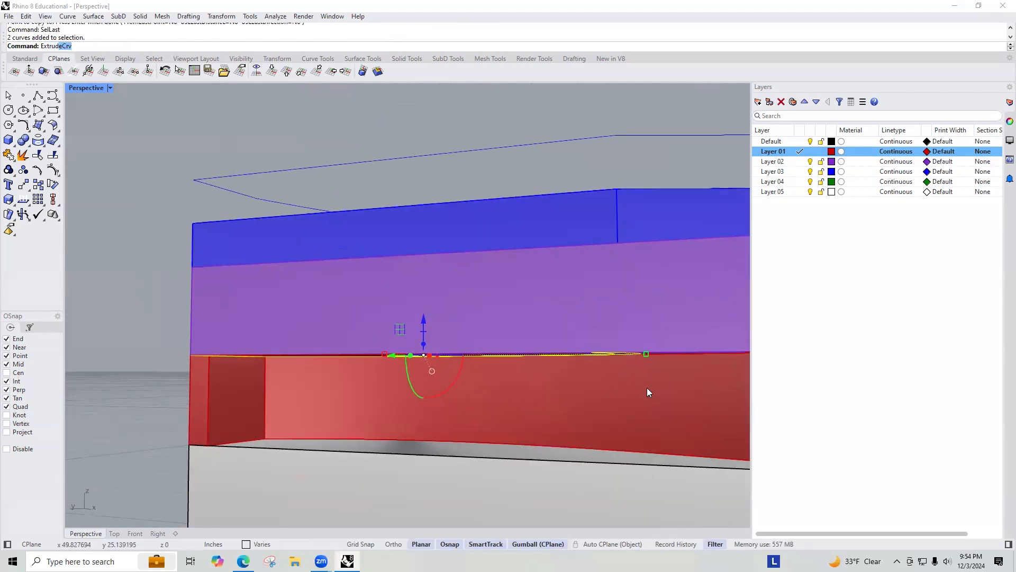
pyautogui.press('Return')
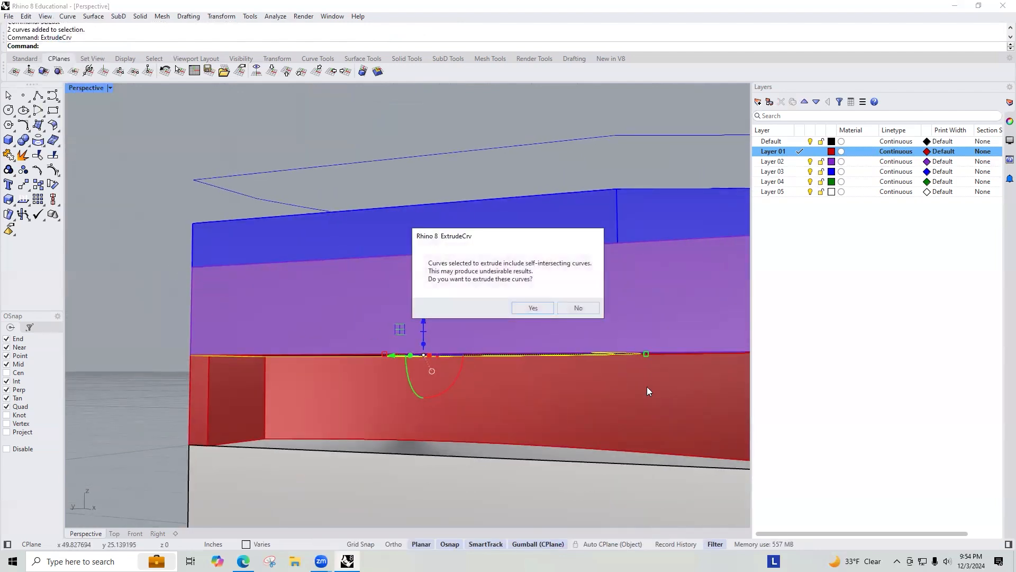
pyautogui.click(532, 308)
pyautogui.click(800, 162)
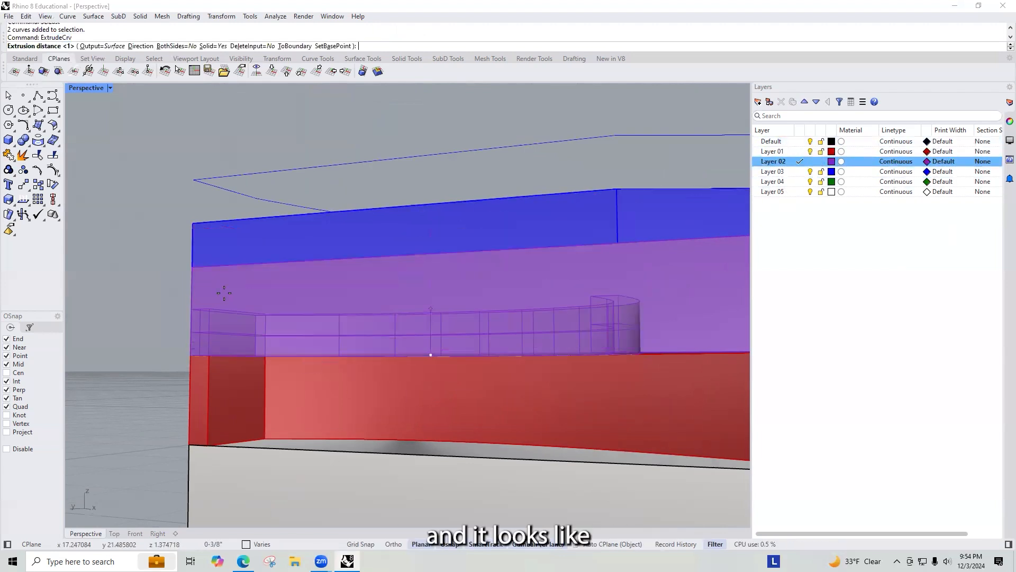
pyautogui.click(663, 238)
pyautogui.moveTo(625, 302); pyautogui.dragTo(595, 319, button='right')
pyautogui.scroll(-5, 595, 319)
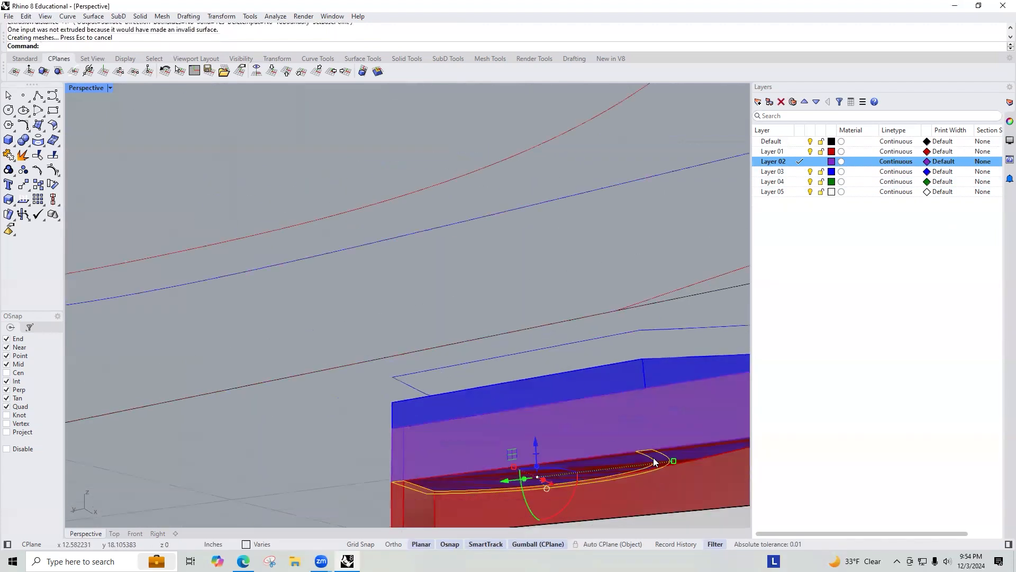
# Step: Undo the wall extrusion and the copy of the wall curves
pyautogui.click(654, 464)
pyautogui.press('Escape')
pyautogui.click(669, 457)
pyautogui.press('Escape')
pyautogui.click(635, 415)
pyautogui.moveTo(630, 419); pyautogui.dragTo(466, 387, button='right')
pyautogui.scroll(-10, 486, 356)
pyautogui.hotkey('ctrl', 'z')
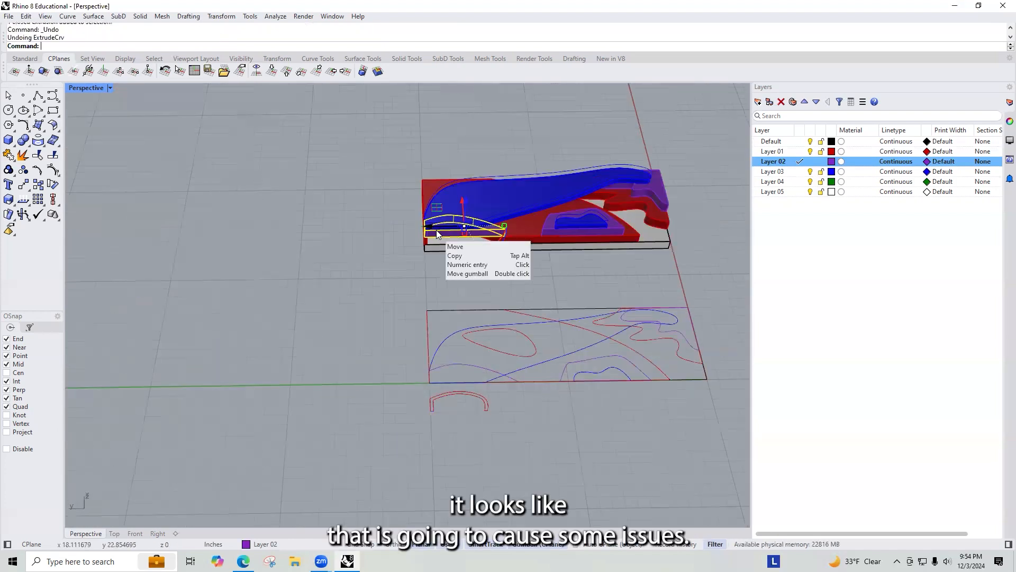
pyautogui.hotkey('ctrl', 'z')
# Step: Explode the joined wall outline and delete the overlapping segment at its left end
pyautogui.scroll(5, 452, 334)
pyautogui.click(465, 450)
pyautogui.scroll(5, 562, 455)
pyautogui.scroll(-5, 518, 272)
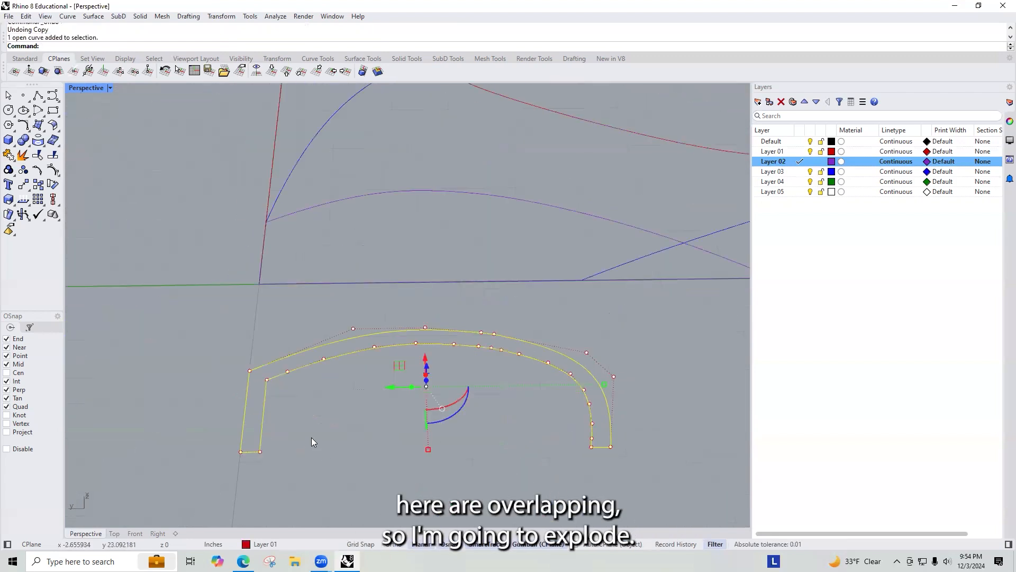
pyautogui.middleClick(328, 398)
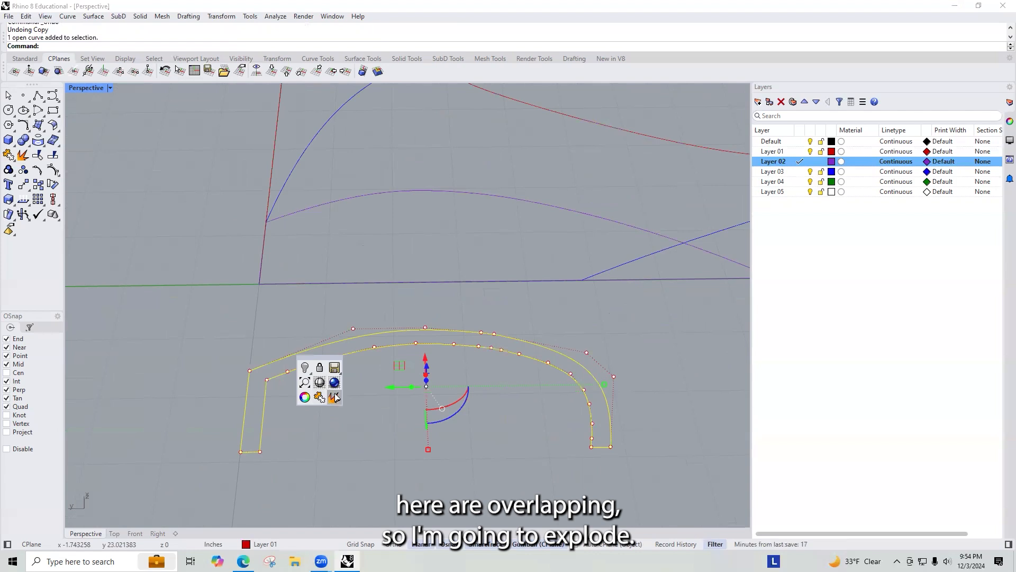
pyautogui.click(335, 398)
pyautogui.click(341, 433)
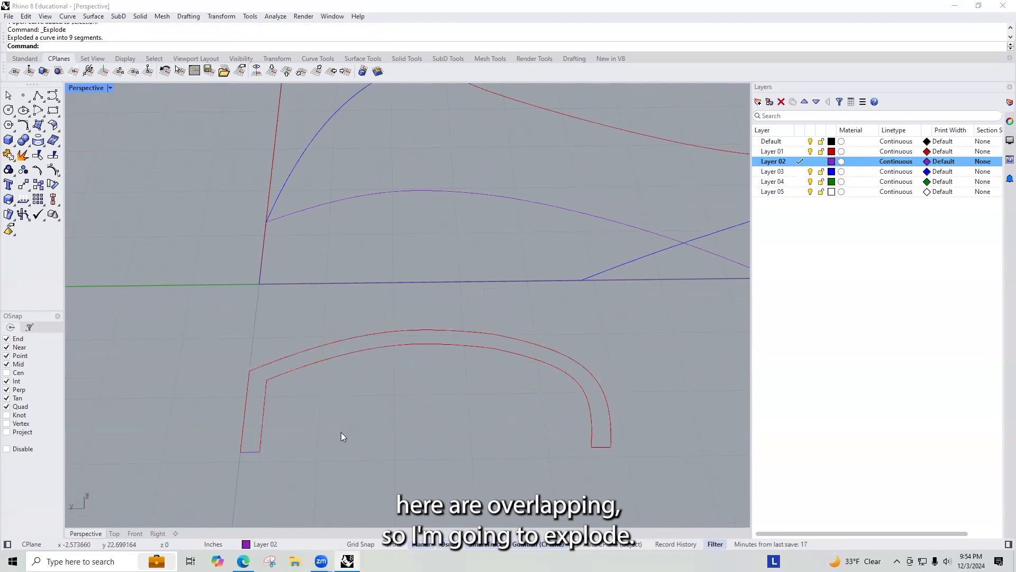
pyautogui.click(247, 454)
pyautogui.click(267, 475)
pyautogui.press('Delete')
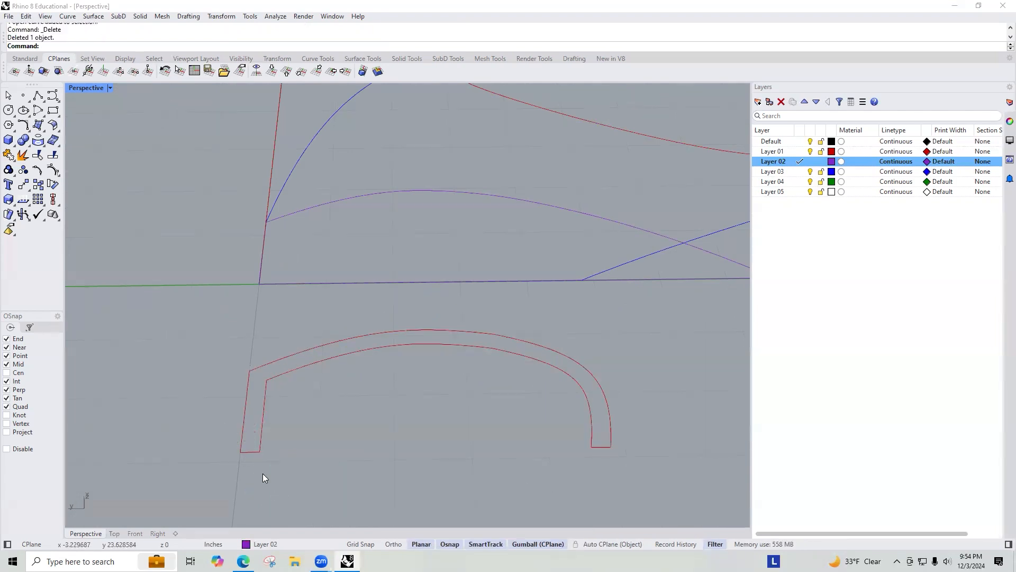
# Step: Try to join the wall segments and close the curve, then undo the join
pyautogui.moveTo(191, 473); pyautogui.dragTo(670, 304)
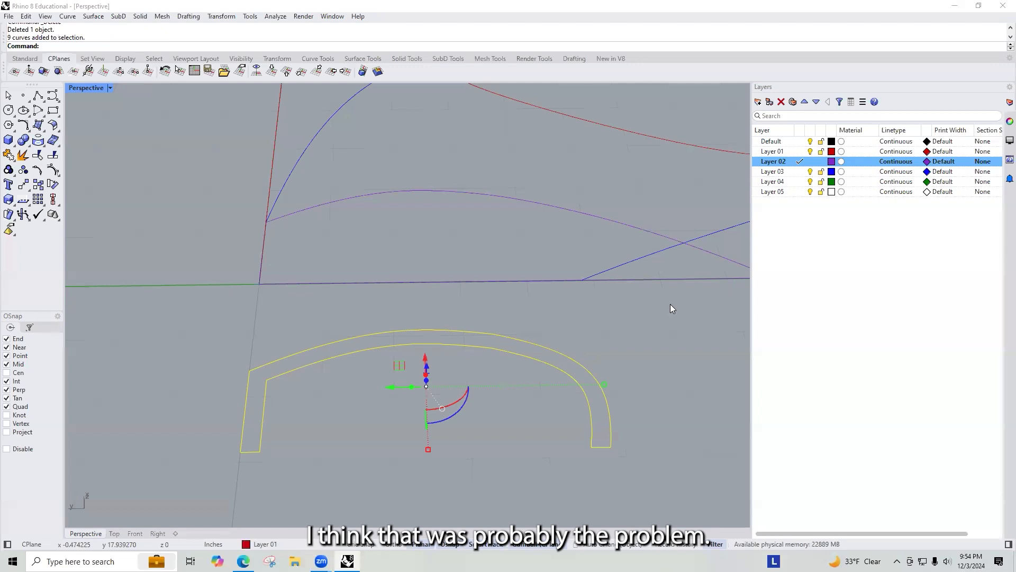
pyautogui.write('join')
pyautogui.press('Return')
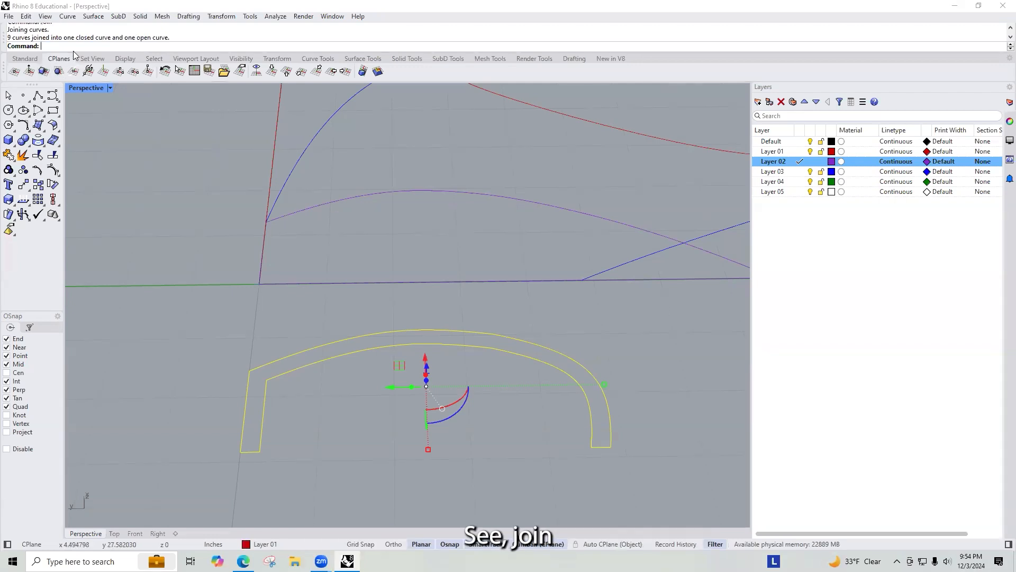
pyautogui.press('Escape')
pyautogui.click(298, 361)
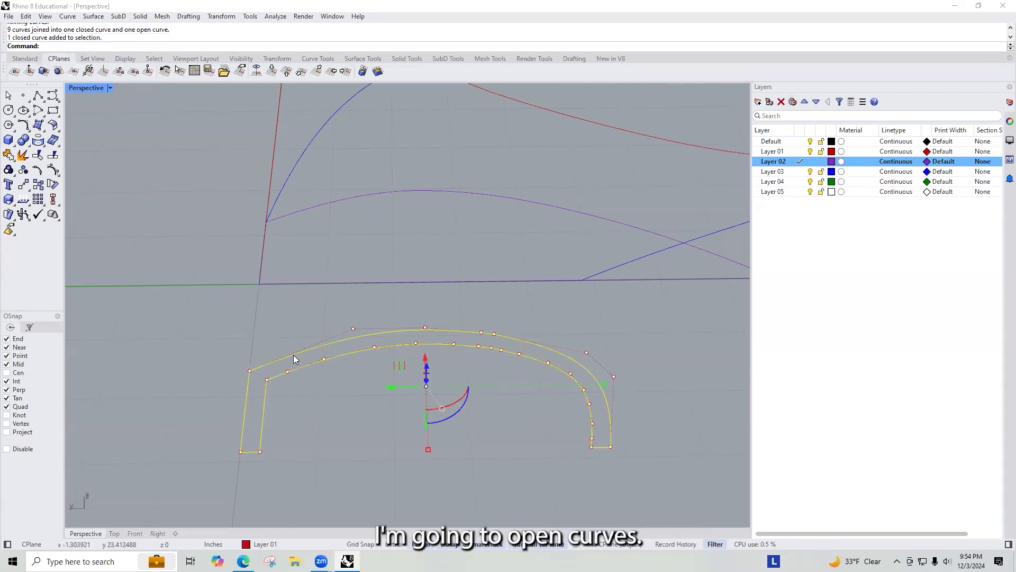
pyautogui.write('Clo')
pyautogui.press('Return')
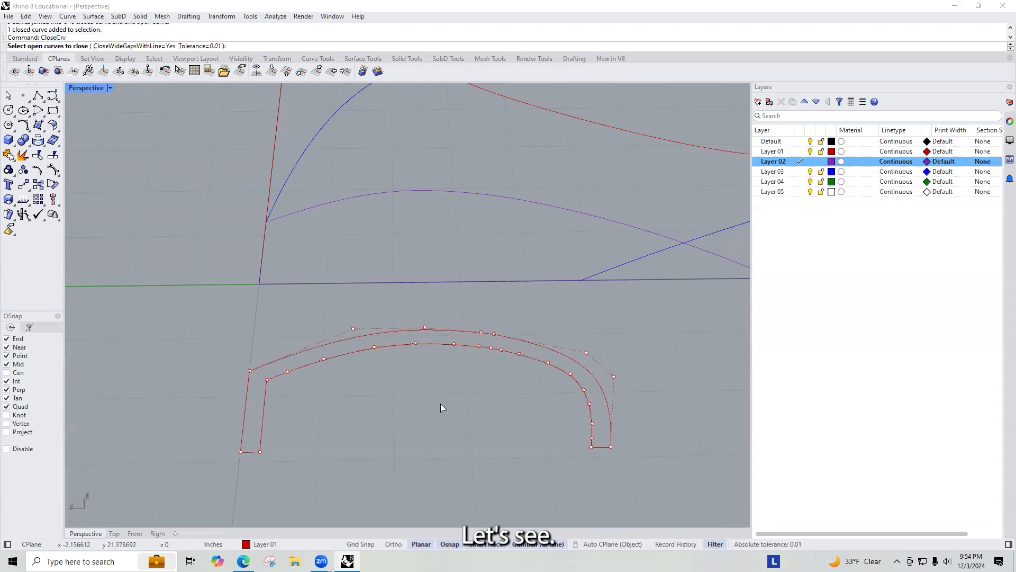
pyautogui.press('Return')
pyautogui.hotkey('ctrl', 'z')
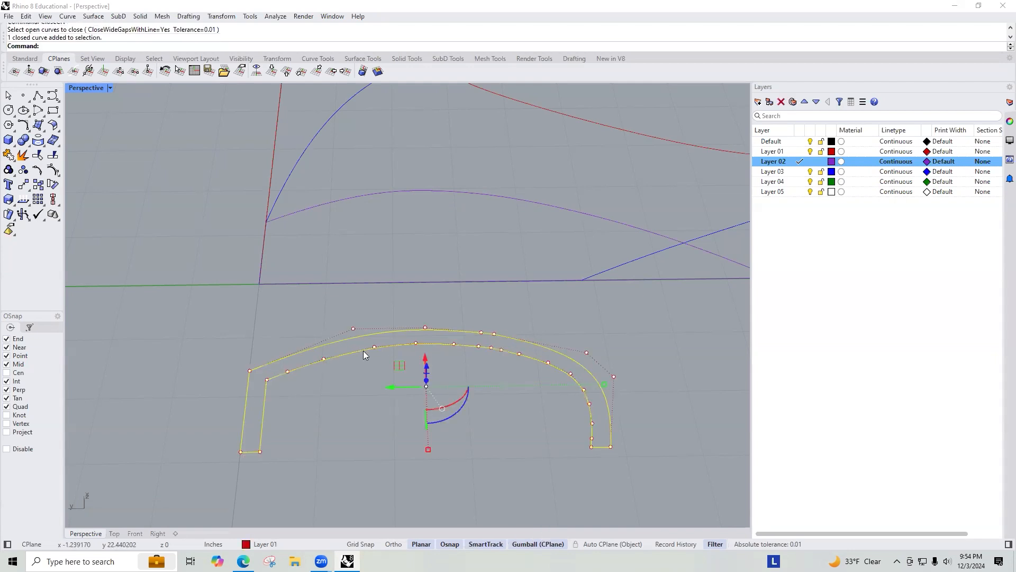
# Step: Explode the wall outline again and join the three inner segments into one curve
pyautogui.middleClick(366, 344)
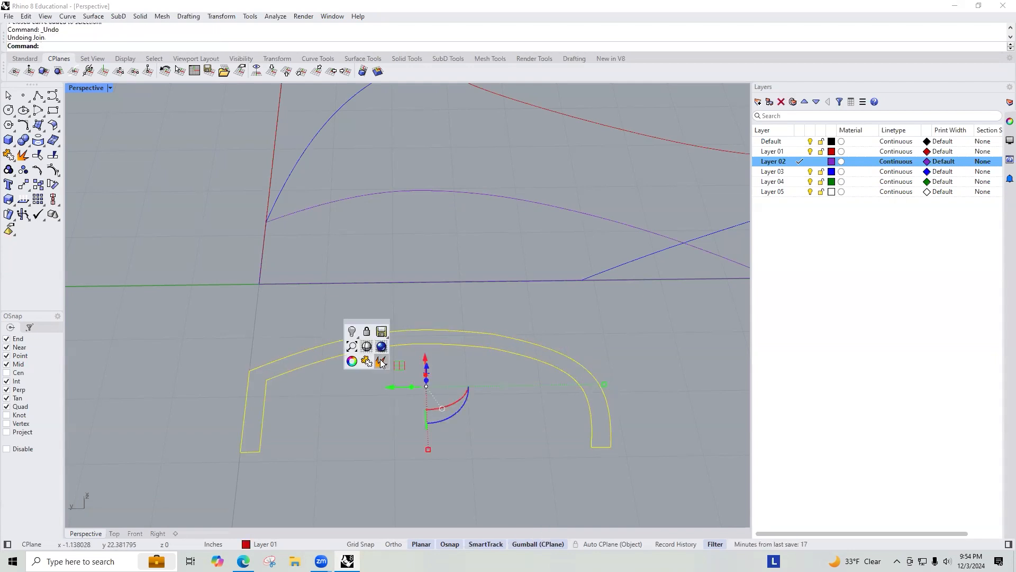
pyautogui.click(367, 358)
pyautogui.click(279, 375)
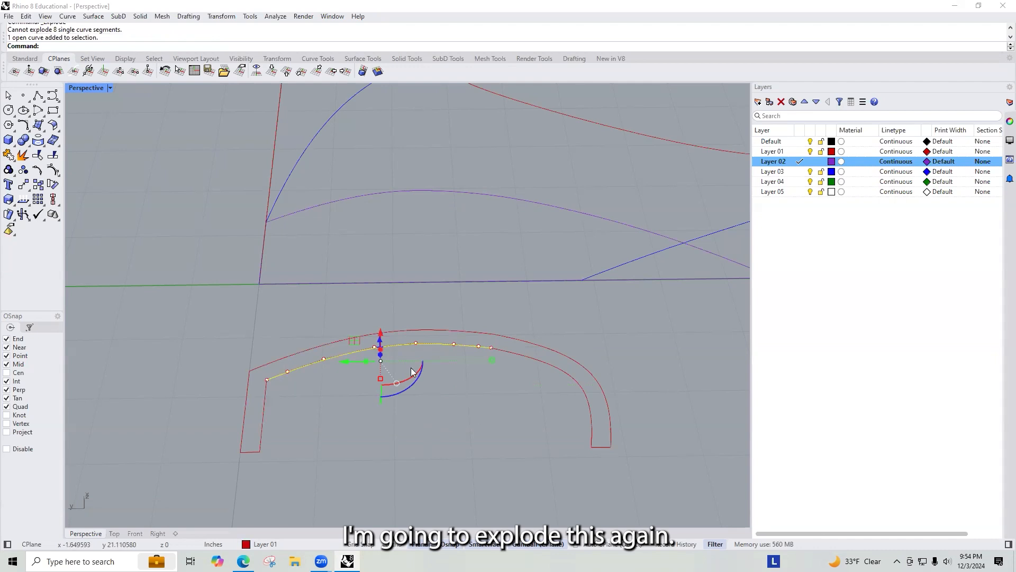
pyautogui.keyDown('shift'); pyautogui.click(261, 430); pyautogui.keyUp('shift')
pyautogui.keyDown('shift'); pyautogui.click(505, 356); pyautogui.keyUp('shift')
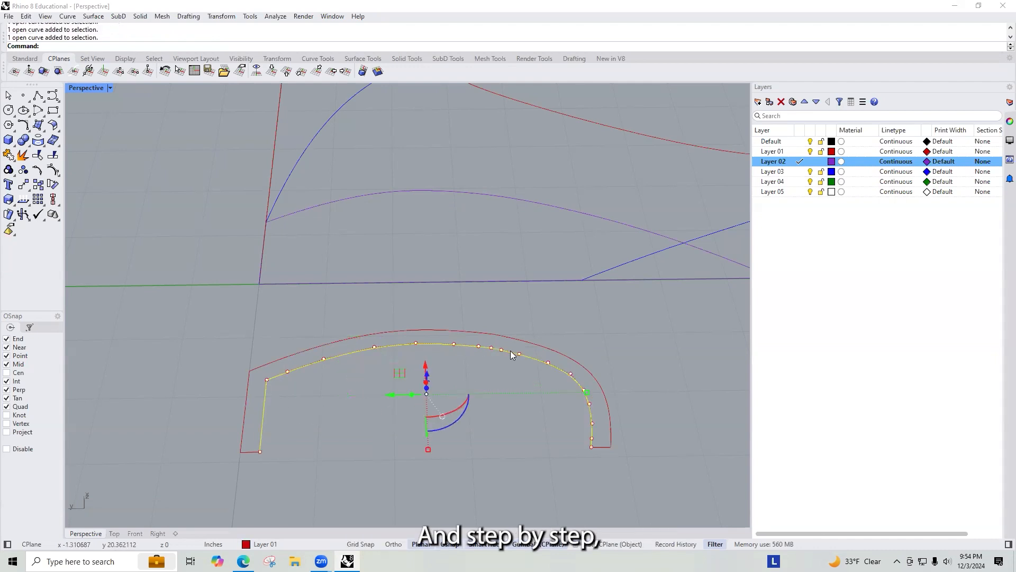
pyautogui.write('join')
pyautogui.press('Return')
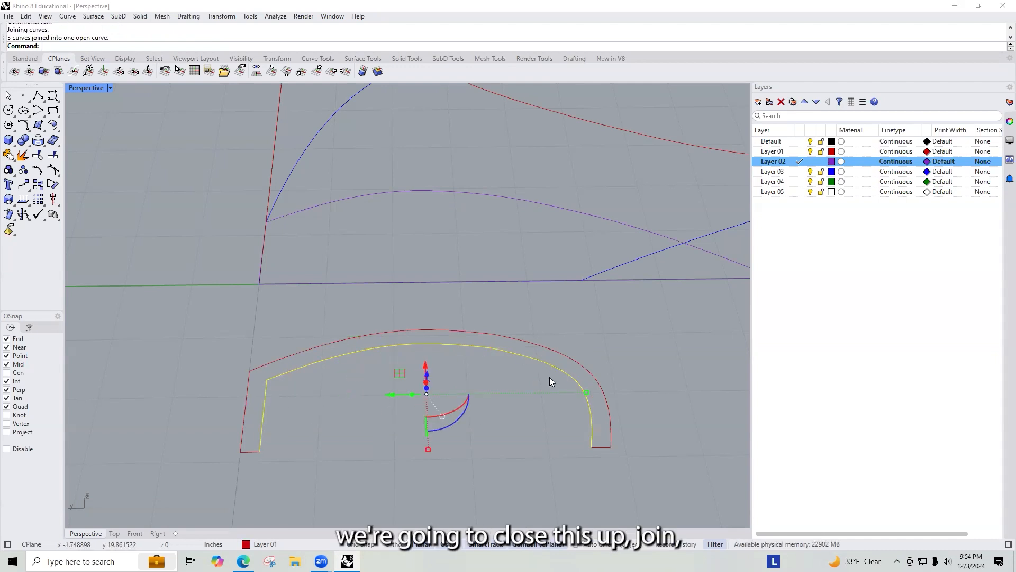
# Step: Join the outer wall segments into one curve
pyautogui.click(555, 343)
pyautogui.click(552, 350)
pyautogui.keyDown('shift'); pyautogui.click(422, 332); pyautogui.keyUp('shift')
pyautogui.keyDown('shift'); pyautogui.click(245, 398); pyautogui.keyUp('shift')
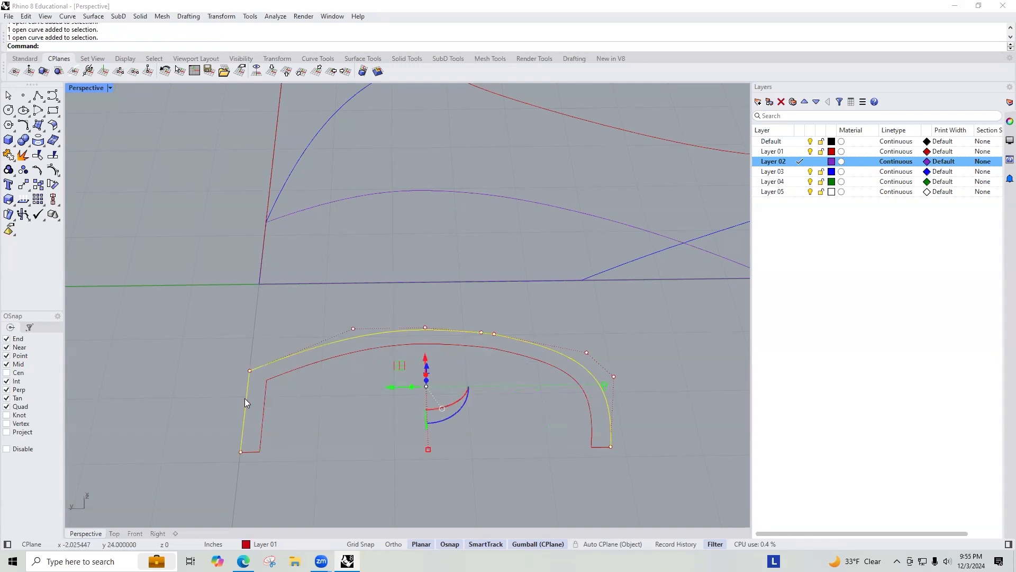
pyautogui.write('join')
pyautogui.press('Return')
# Step: Delete the short bottom segments at both ends of the wall outline
pyautogui.moveTo(190, 427); pyautogui.dragTo(307, 478)
pyautogui.press('Delete')
pyautogui.moveTo(541, 413); pyautogui.dragTo(630, 466)
pyautogui.press('Delete')
# Step: Draw a line closing the gap between the inner and outer wall ends at the lower left
pyautogui.write('Line')
pyautogui.press('Return')
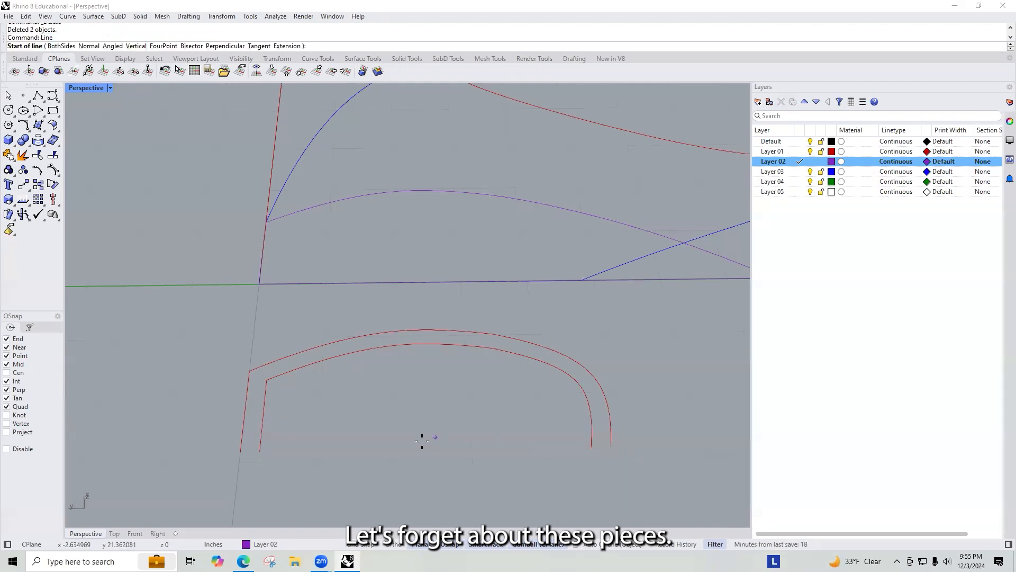
pyautogui.click(259, 451)
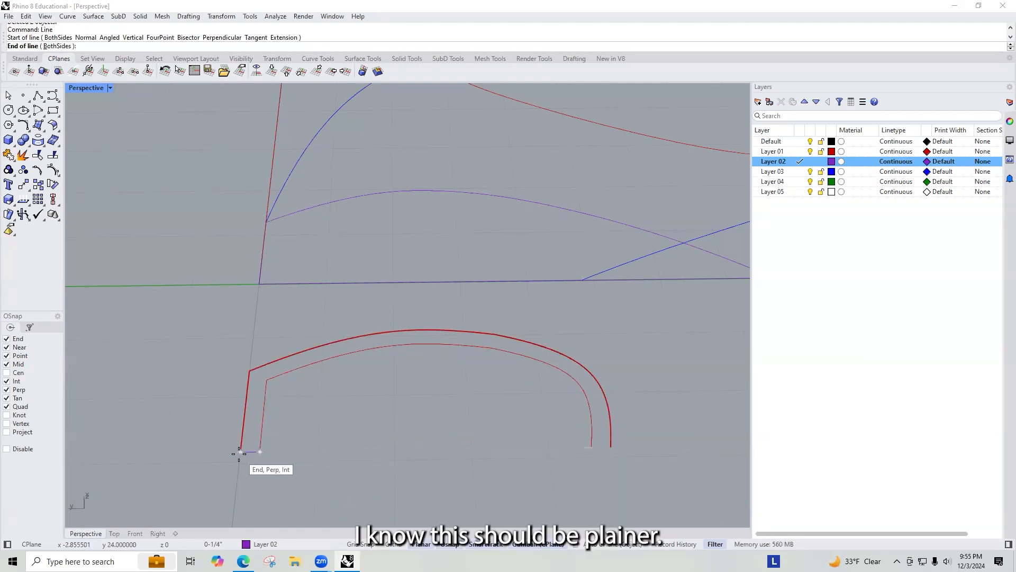
pyautogui.click(241, 452)
# Step: Join all the wall segments into one curve and close it with CloseCrv
pyautogui.moveTo(272, 468); pyautogui.dragTo(195, 416)
pyautogui.write('join')
pyautogui.press('Return')
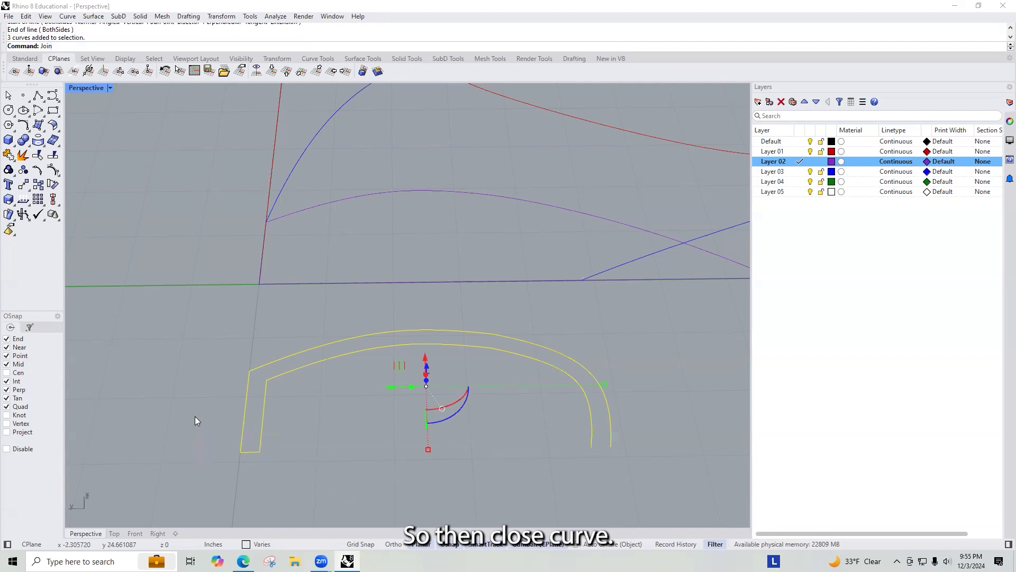
pyautogui.write('CloseCrv')
pyautogui.press('Return')
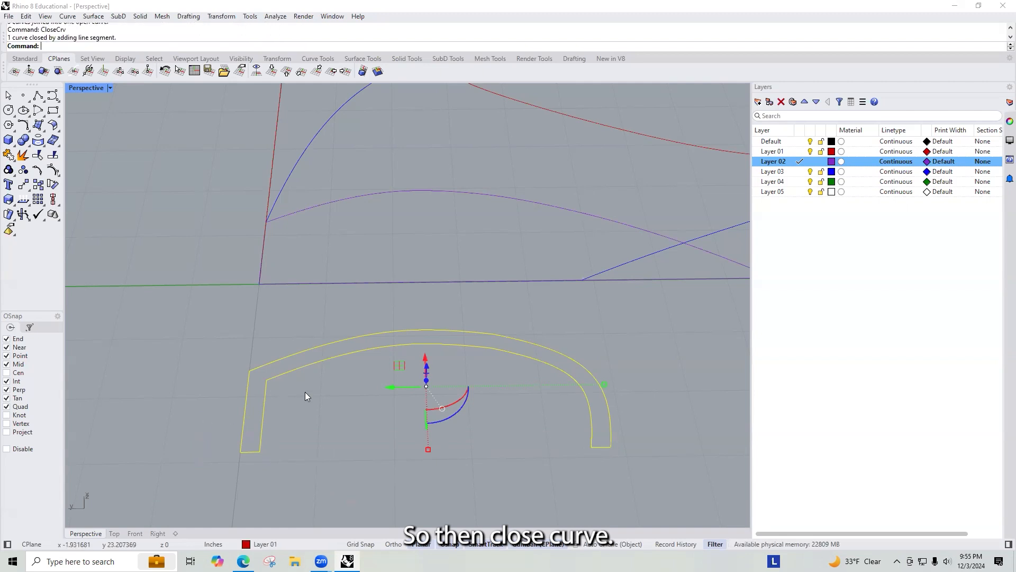
# Step: Copy the closed wall outline from its lower-left corner up onto the top edge of the red layer
pyautogui.press('Escape')
pyautogui.click(277, 364)
pyautogui.write('Copy')
pyautogui.press('Return')
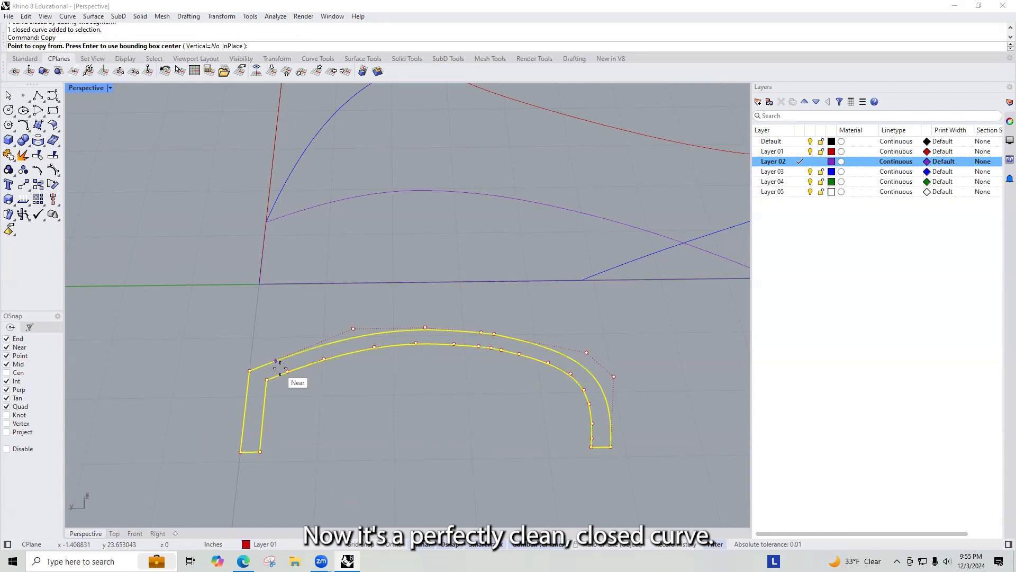
pyautogui.click(241, 452)
pyautogui.scroll(-6, 347, 352)
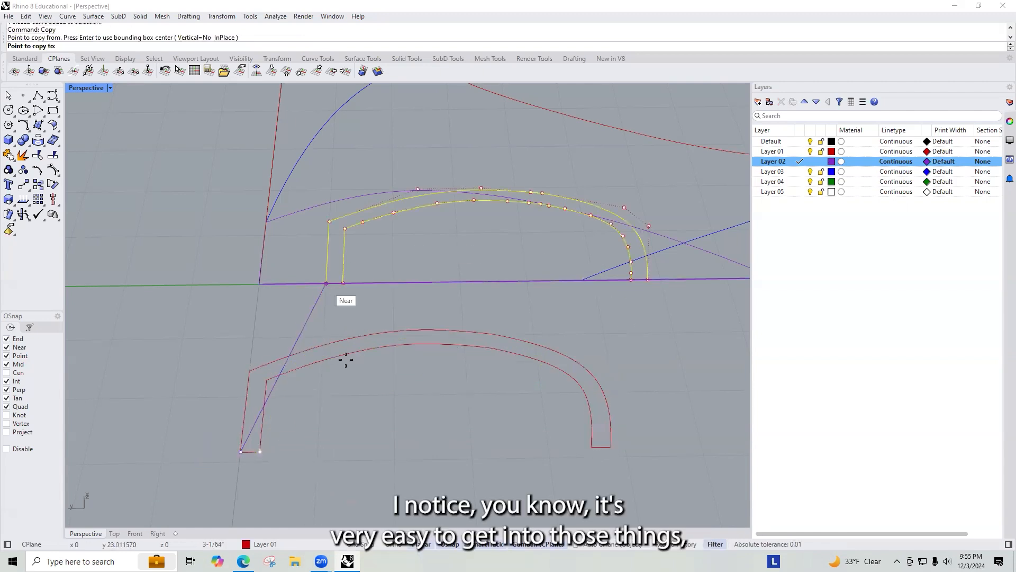
pyautogui.scroll(8, 341, 200)
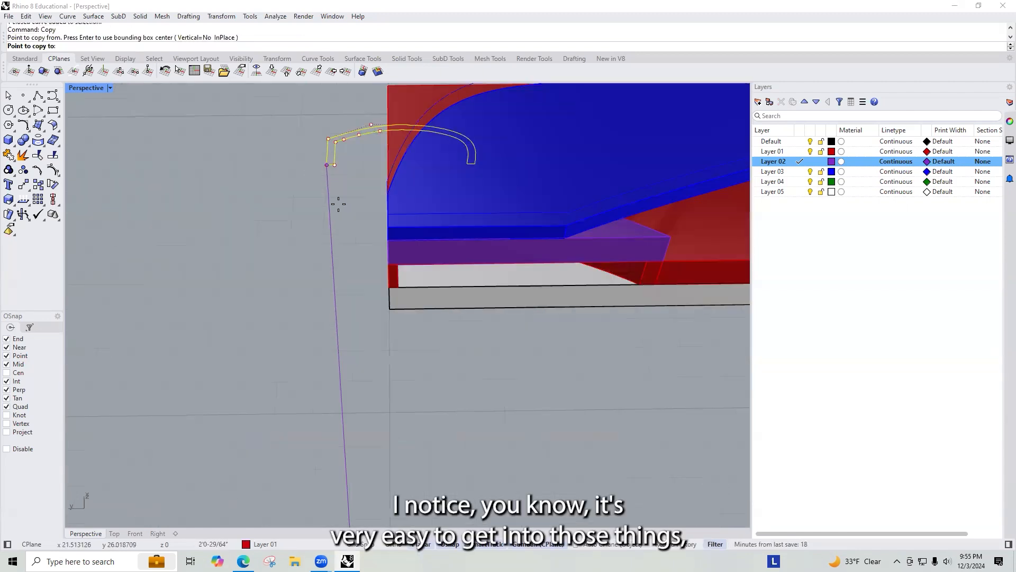
pyautogui.click(404, 281)
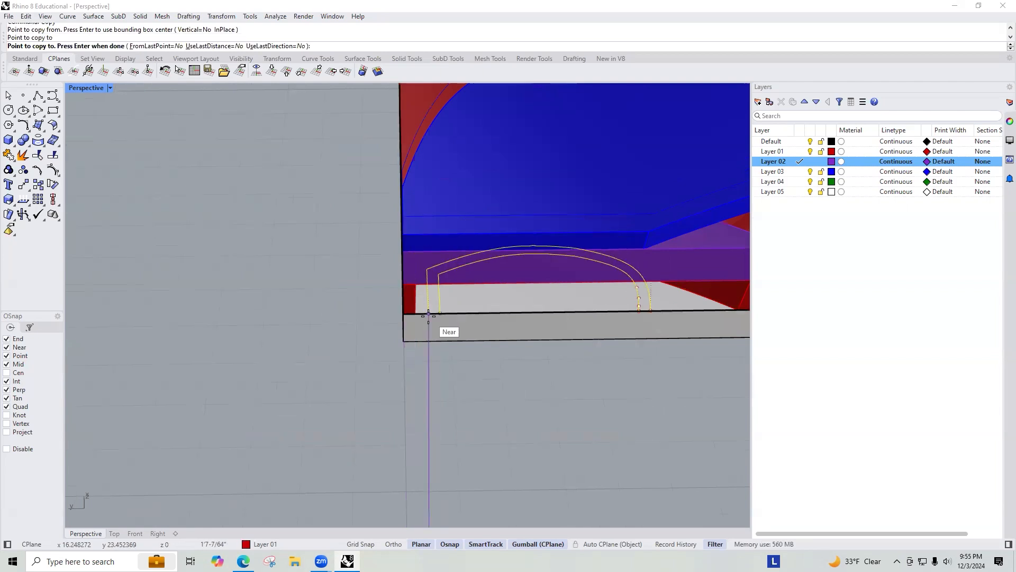
pyautogui.scroll(-10, 403, 275)
pyautogui.scroll(15, 464, 367)
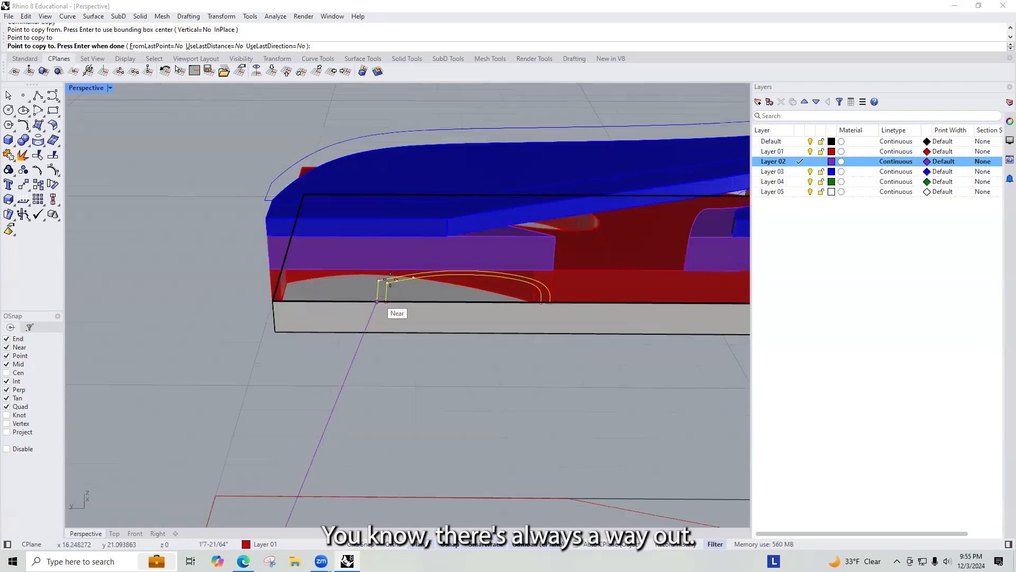
pyautogui.press('Return')
# Step: Select the copied outline and extrude it up to the bottom of the blue bridge layer
pyautogui.hotkey('ctrl', 'a')
pyautogui.press('Escape')
pyautogui.write('SelLast')
pyautogui.press('Return')
pyautogui.scroll(-2, 385, 259)
pyautogui.write('Z')
pyautogui.press('Return')
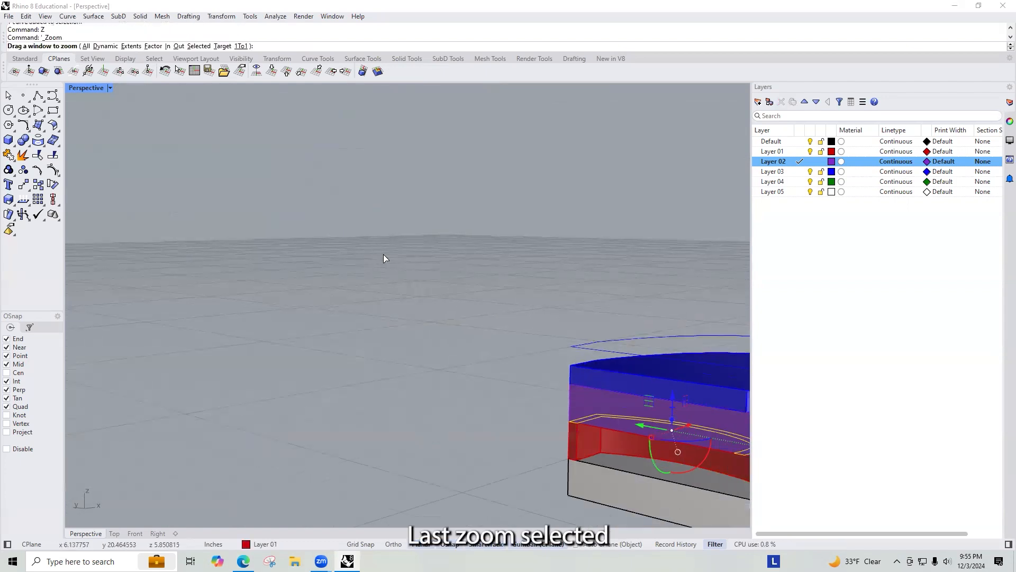
pyautogui.write('s')
pyautogui.press('Return')
pyautogui.scroll(-4, 386, 275)
pyautogui.moveTo(412, 289); pyautogui.dragTo(414, 290, button='right')
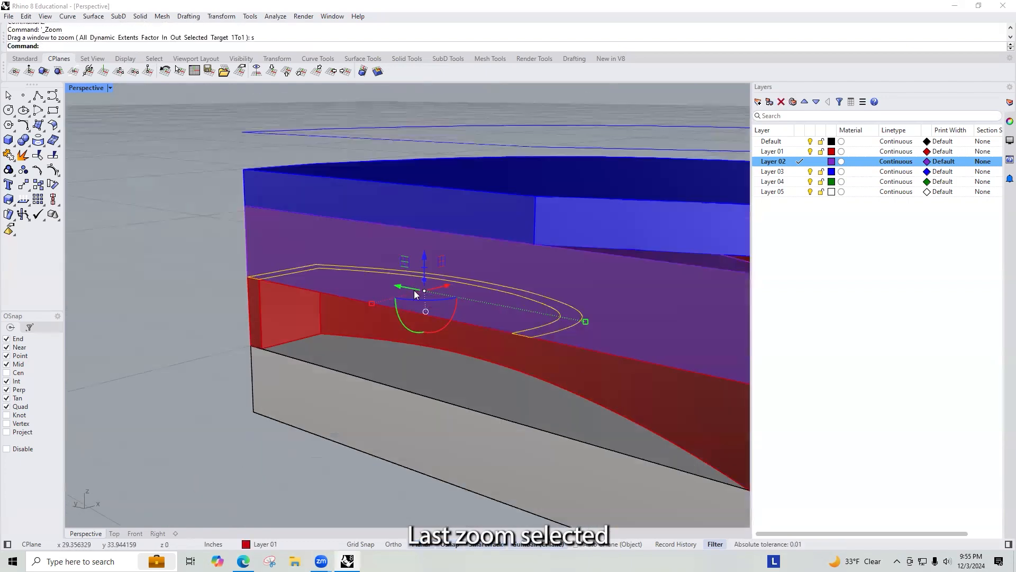
pyautogui.write('ExtrudeCrv')
pyautogui.press('Return')
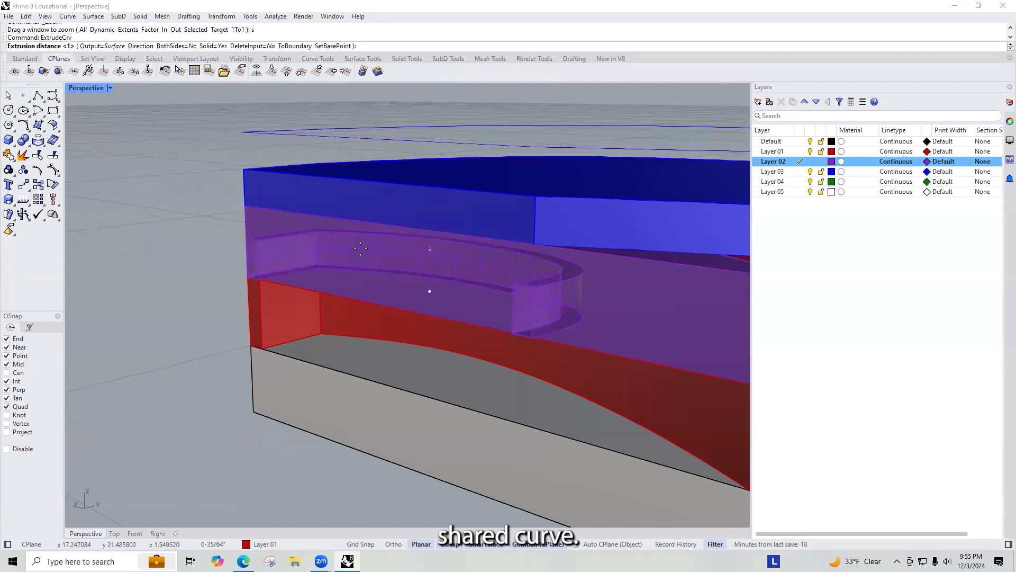
pyautogui.click(530, 244)
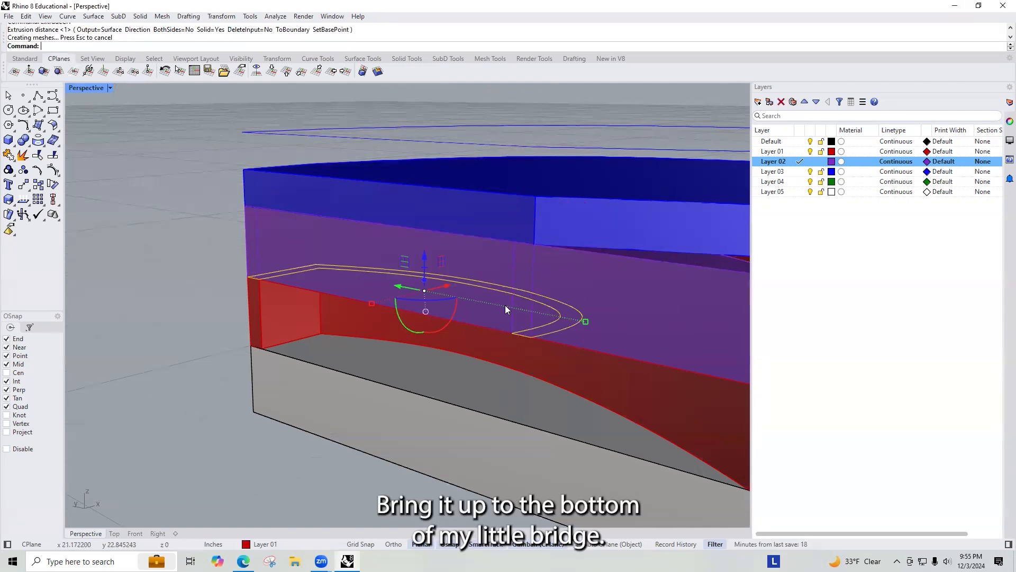
# Step: Split the purple layer solid using the wall extrusion as the cutting object
pyautogui.click(529, 273)
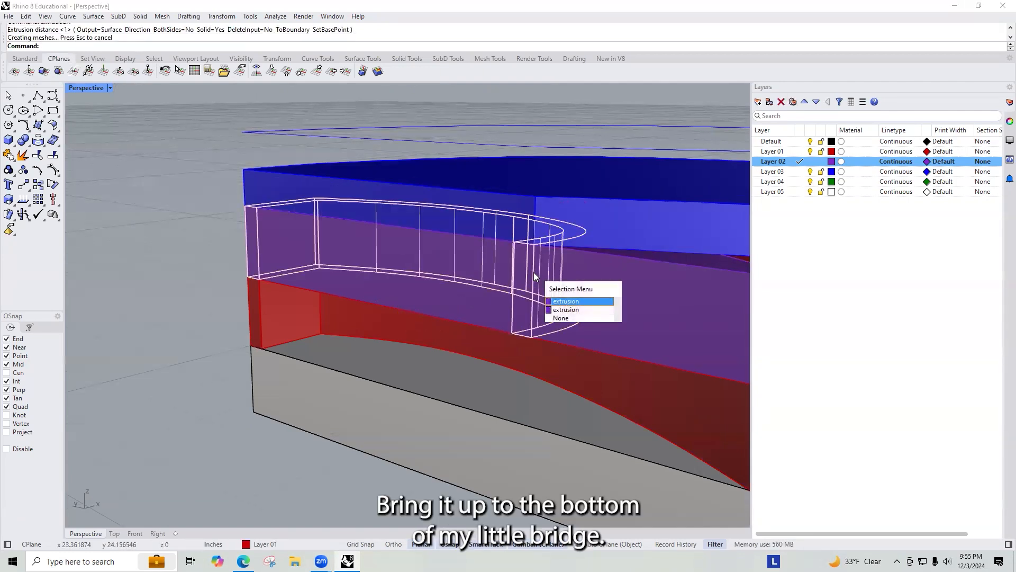
pyautogui.click(565, 310)
pyautogui.press('Escape')
pyautogui.click(409, 308)
pyautogui.moveTo(462, 263); pyautogui.dragTo(434, 320, button='right')
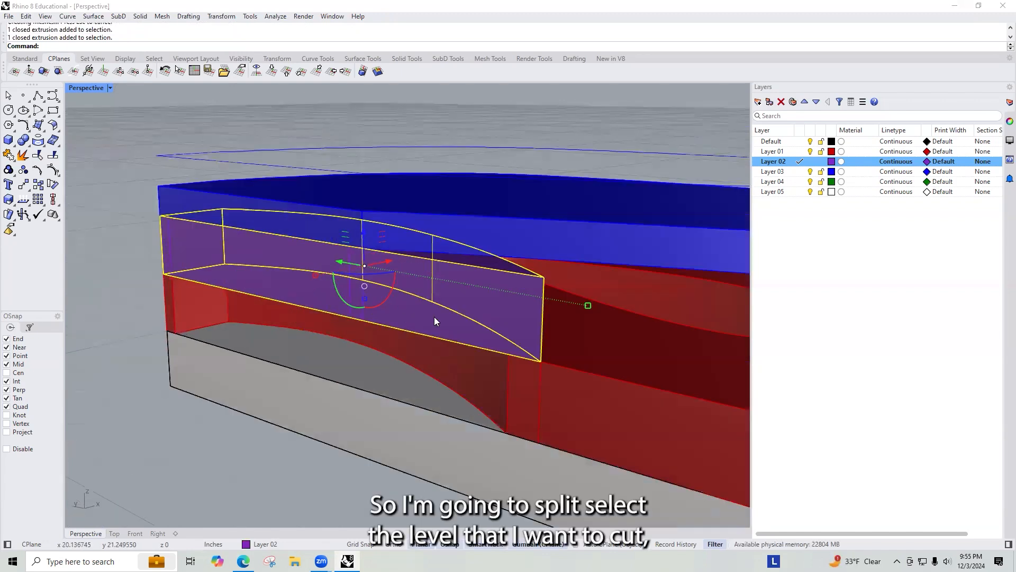
pyautogui.write('Split')
pyautogui.press('Return')
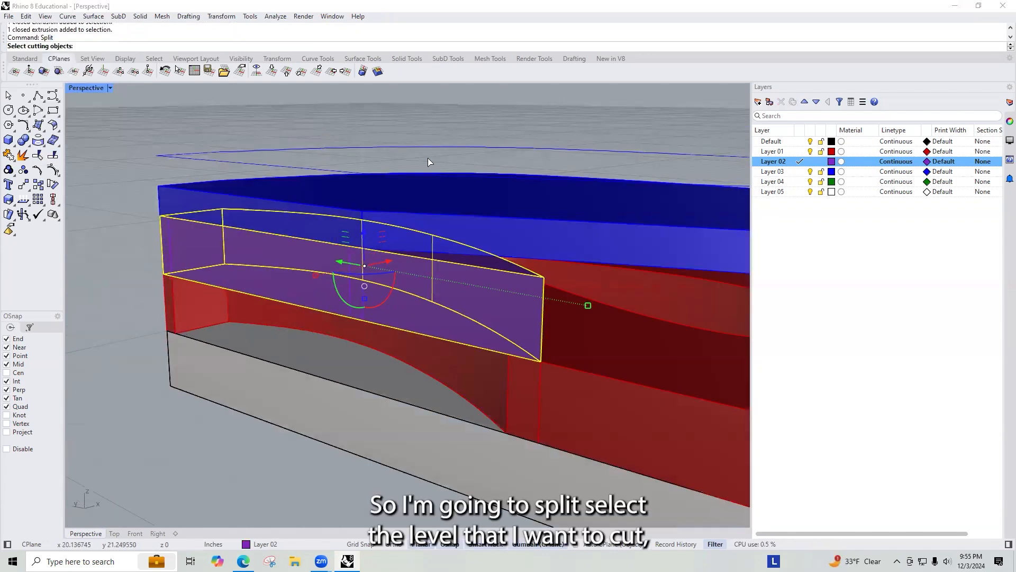
pyautogui.click(349, 290)
pyautogui.rightClick(348, 290)
# Step: Delete the wall-shaped piece cut from the purple layer and the wall extrusion
pyautogui.click(277, 270)
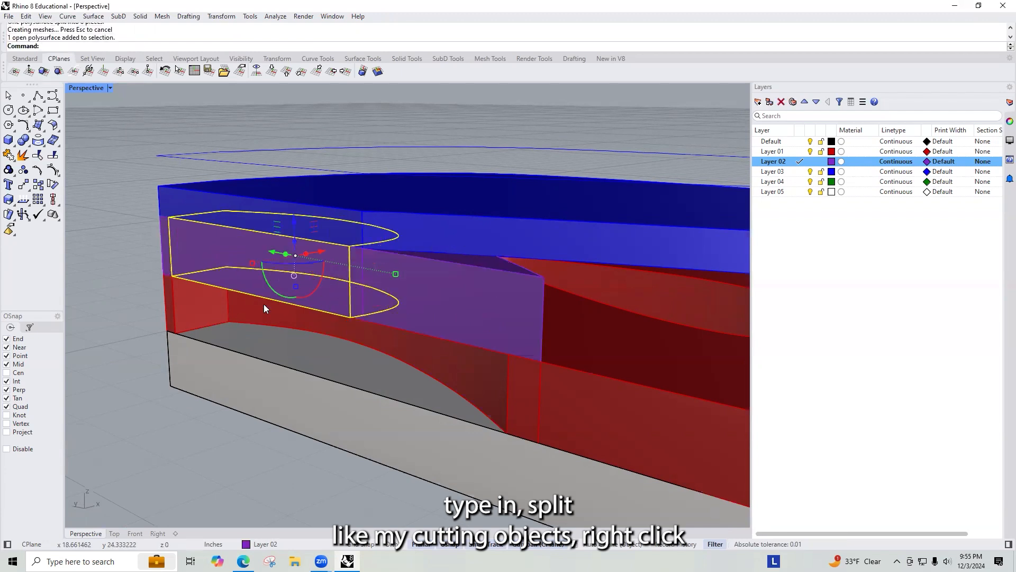
pyautogui.press('Delete')
pyautogui.moveTo(248, 286); pyautogui.dragTo(463, 337, button='right')
pyautogui.click(398, 328)
pyautogui.click(416, 353)
pyautogui.scroll(-7, 393, 299)
pyautogui.press('Delete')
pyautogui.scroll(5, 406, 274)
pyautogui.scroll(-10, 462, 338)
pyautogui.moveTo(406, 378); pyautogui.dragTo(415, 377, button='right')
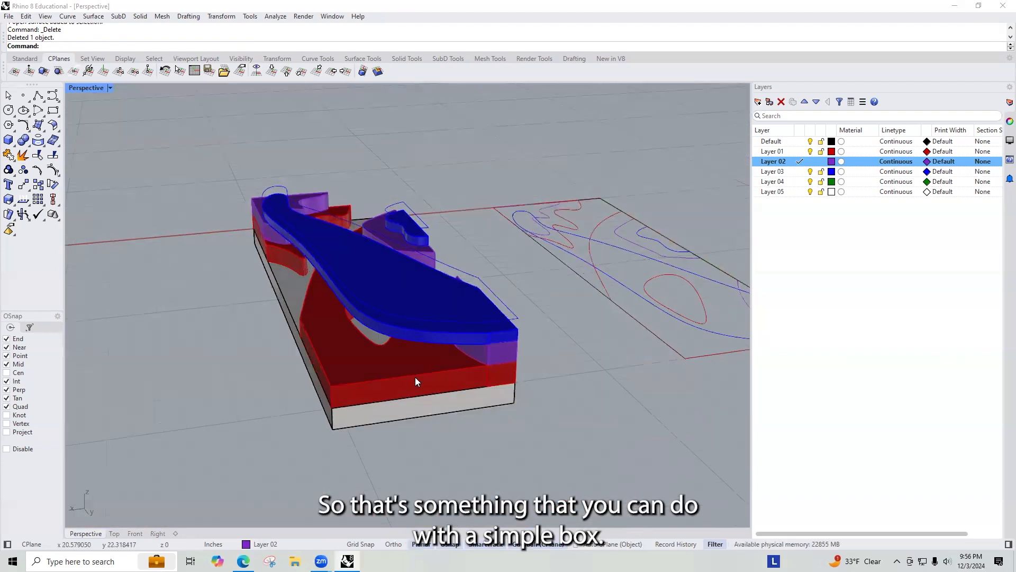
# Step: Create a 0.5 by 0.5 inch box about 1 inch tall standing on top of the red layer
pyautogui.write('box')
pyautogui.press('Return')
pyautogui.scroll(2, 415, 376)
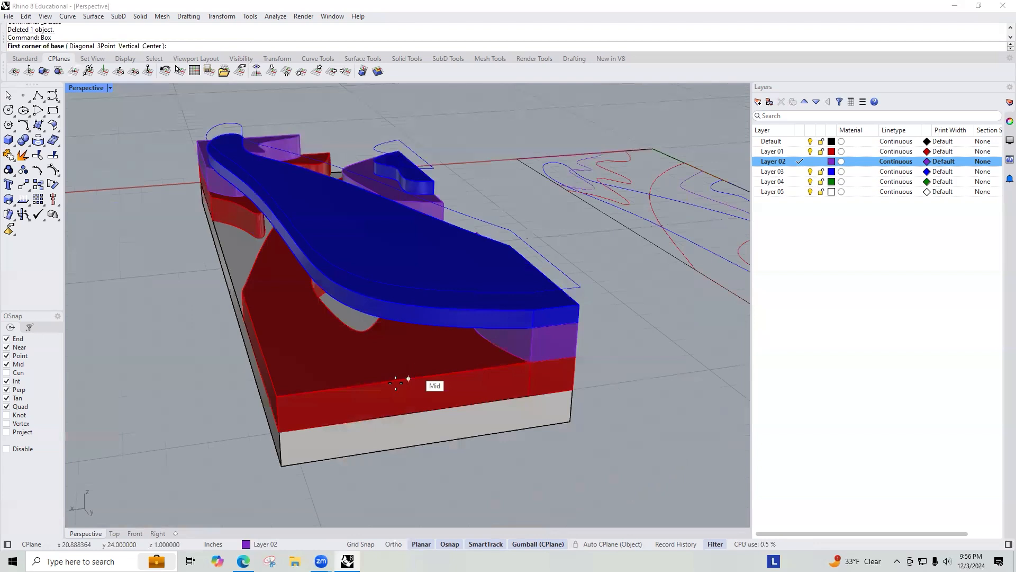
pyautogui.scroll(1, 396, 382)
pyautogui.click(406, 381)
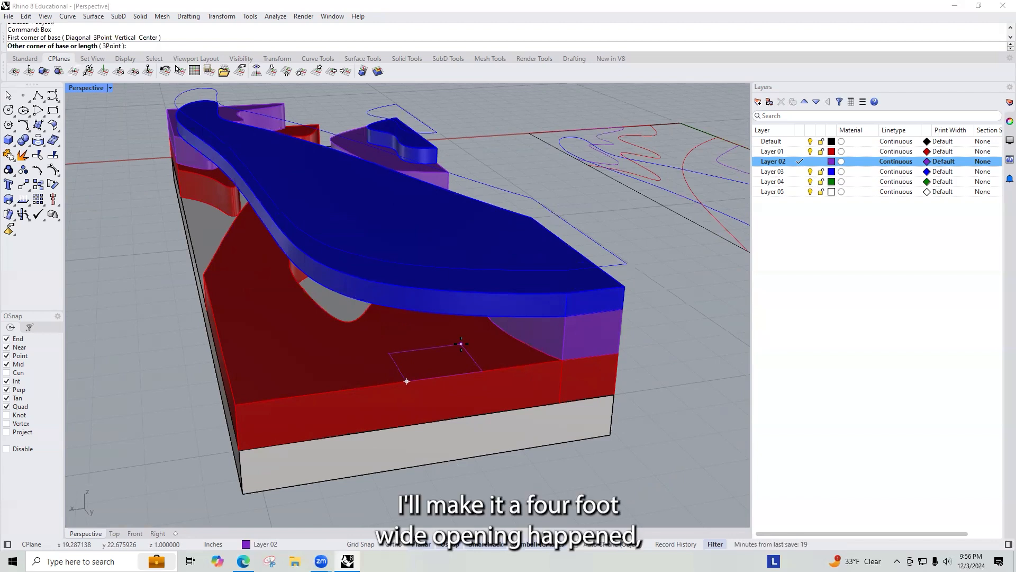
pyautogui.write('.')
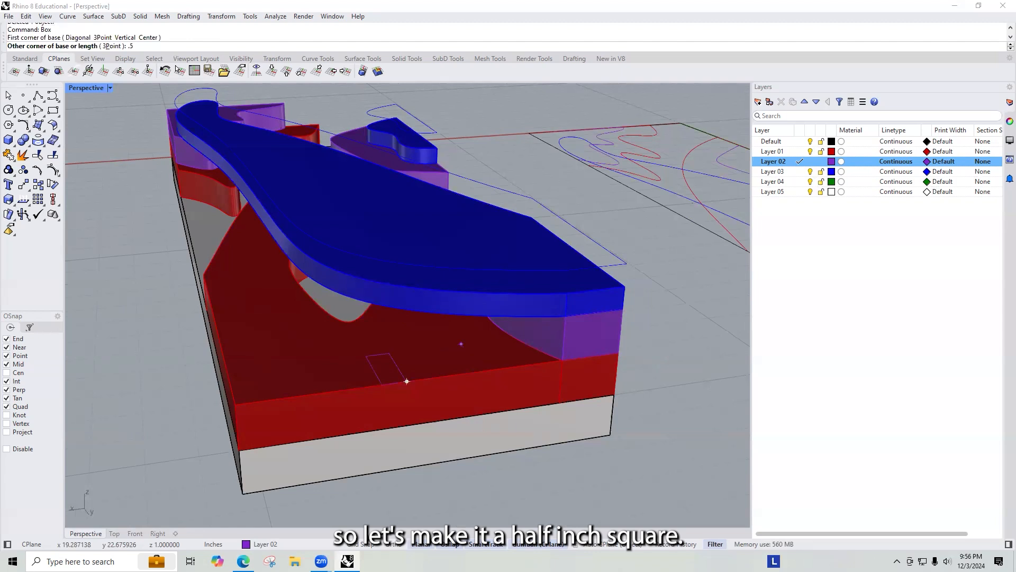
pyautogui.write('5')
pyautogui.press('Return')
pyautogui.write('. Press Enter to use length: .')
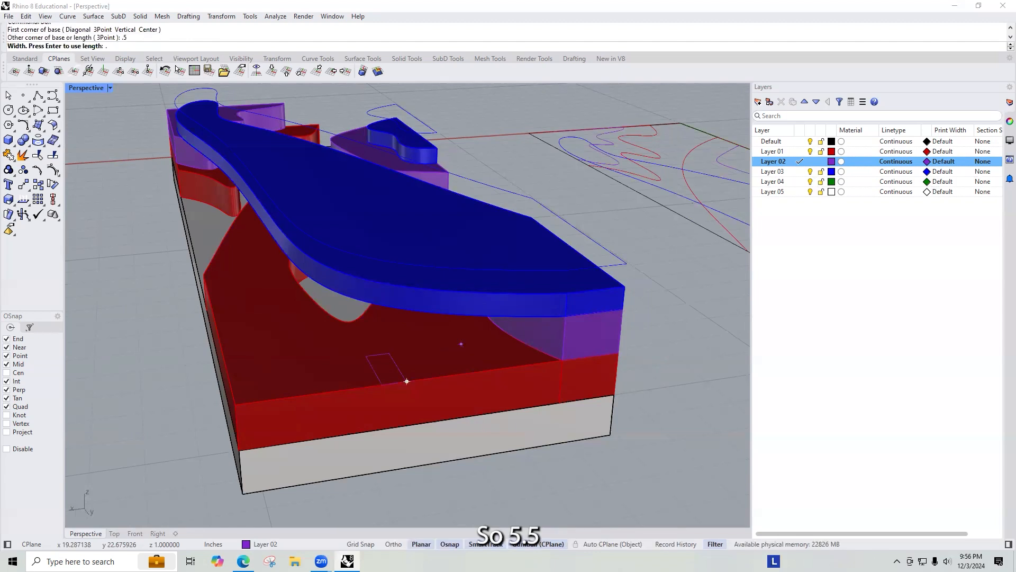
pyautogui.write('5')
pyautogui.press('Return')
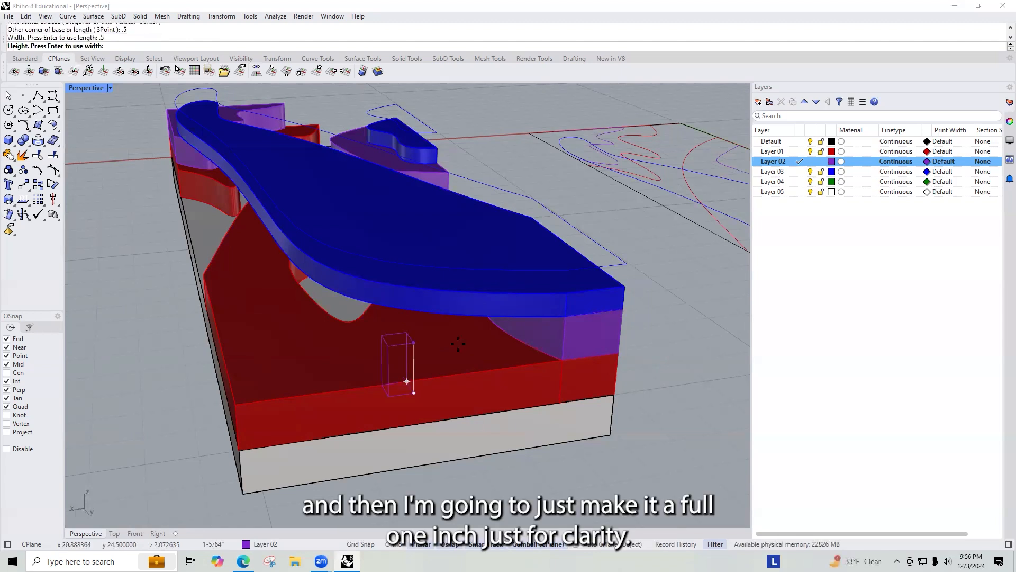
pyautogui.click(563, 315)
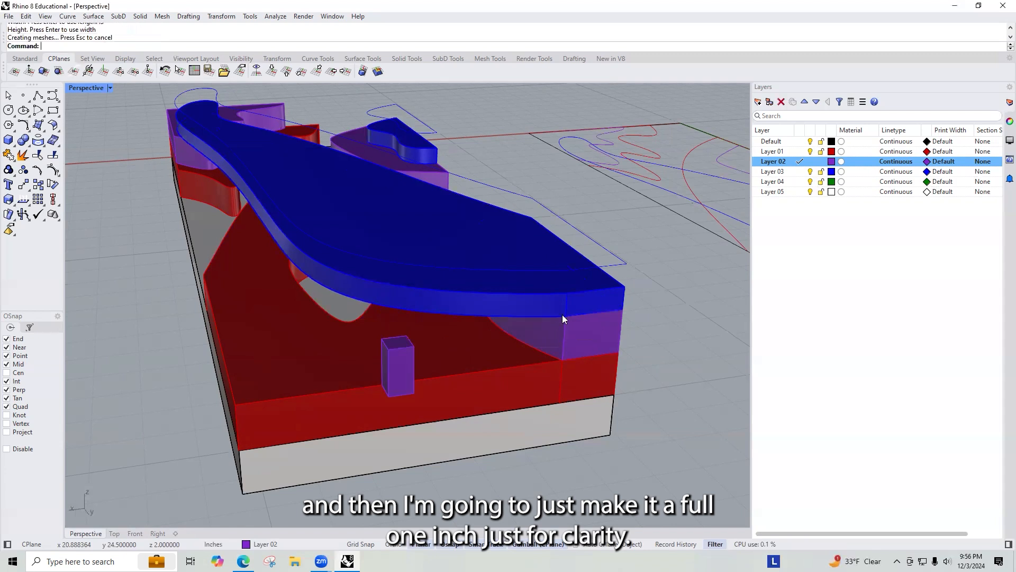
# Step: Move the new box into position with the gumball
pyautogui.click(412, 366)
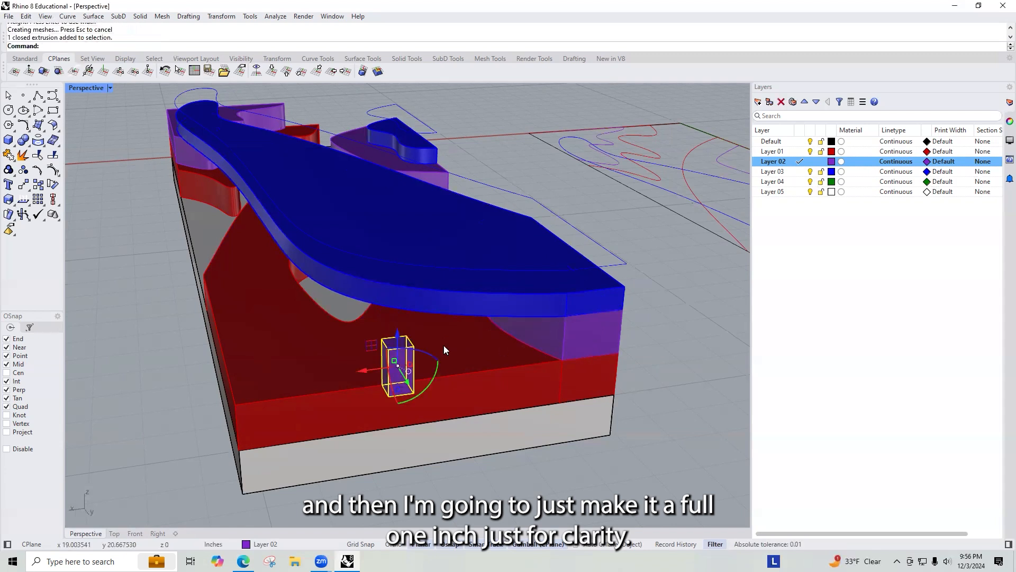
pyautogui.moveTo(423, 370); pyautogui.dragTo(543, 339)
pyautogui.moveTo(489, 366); pyautogui.dragTo(544, 347, button='right')
pyautogui.moveTo(609, 316); pyautogui.dragTo(346, 341, button='right')
pyautogui.moveTo(206, 258); pyautogui.dragTo(662, 317, button='right')
# Step: Select the hood polysurface and the wall extrusion and Boolean-union them
pyautogui.click(666, 315)
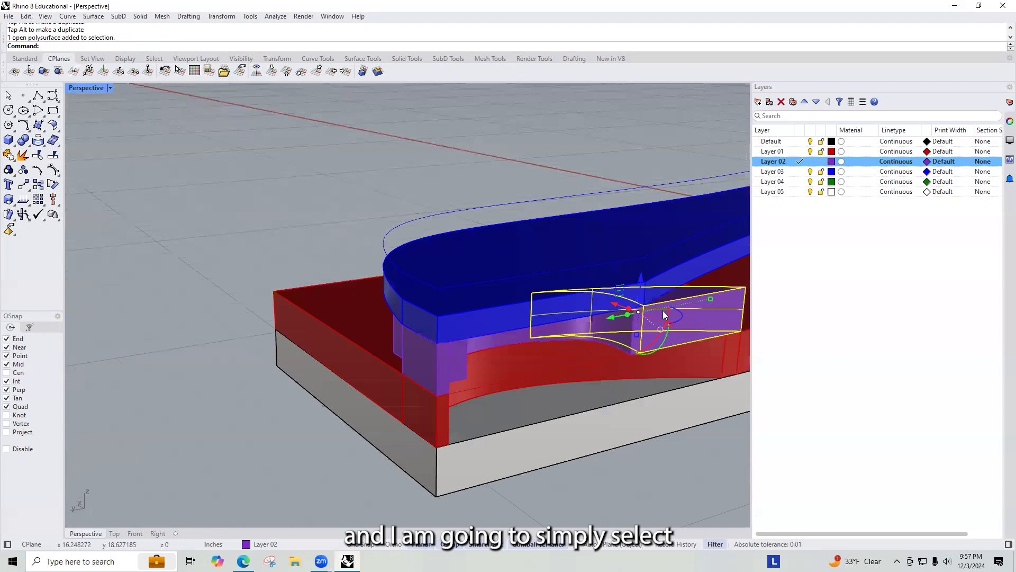
pyautogui.scroll(5, 495, 329)
pyautogui.click(468, 284)
pyautogui.scroll(-5, 455, 270)
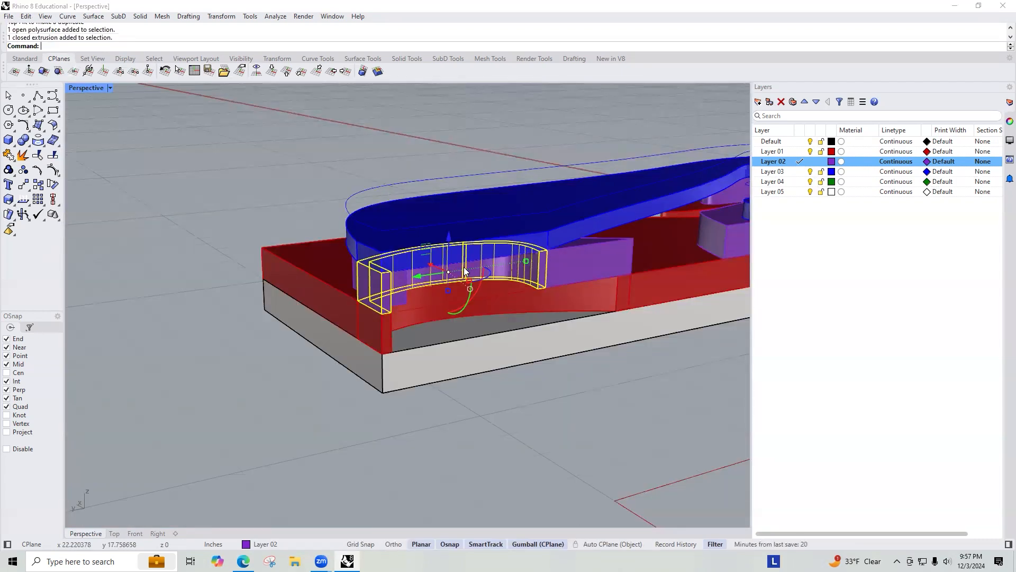
pyautogui.moveTo(357, 261); pyautogui.dragTo(387, 264, button='right')
pyautogui.keyDown('shift'); pyautogui.click(397, 282); pyautogui.keyUp('shift')
pyautogui.click(596, 259)
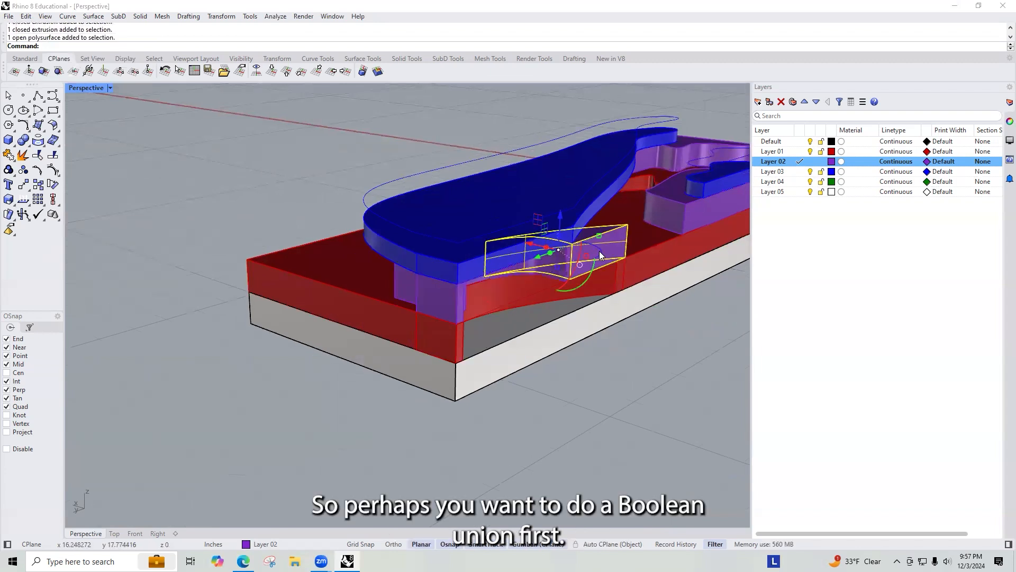
pyautogui.keyDown('shift'); pyautogui.click(461, 312); pyautogui.keyUp('shift')
pyautogui.click(497, 354)
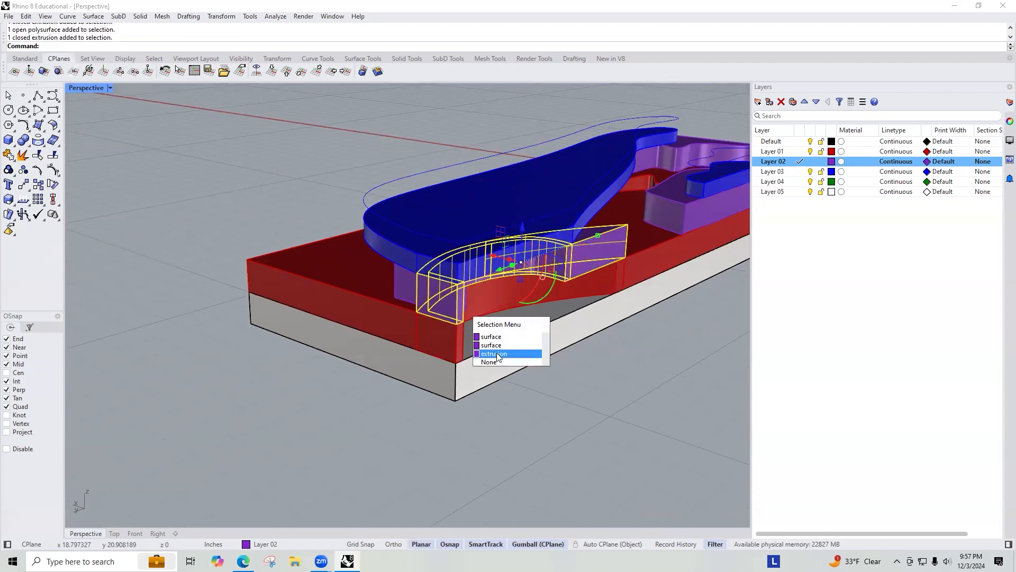
pyautogui.write('Nooleanh==')
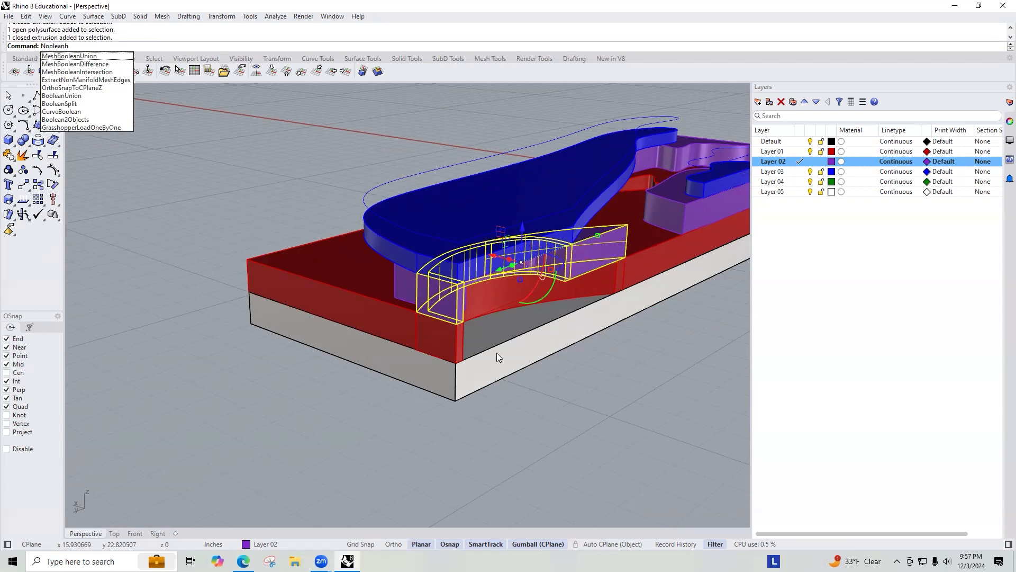
pyautogui.press('BackSpace')
pyautogui.press('BackSpace')
pyautogui.press('BackSpace')
pyautogui.press('BackSpace')
pyautogui.press('BackSpace')
pyautogui.press('BackSpace')
pyautogui.press('BackSpace')
pyautogui.press('BackSpace')
pyautogui.press('BackSpace')
pyautogui.press('BackSpace')
pyautogui.write('BooleanUnion')
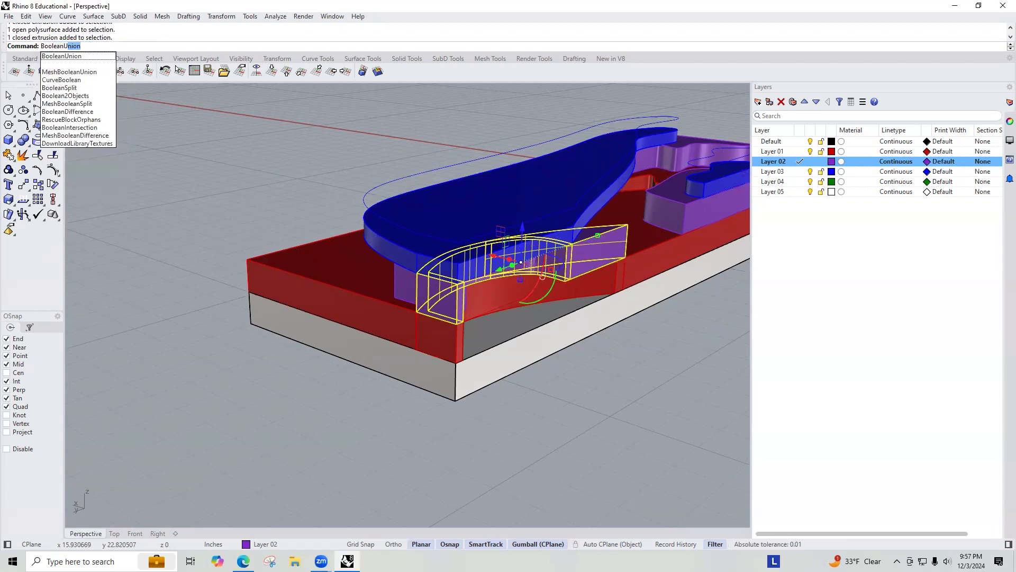
pyautogui.press('Return')
# Step: Inspect the hood object's properties and try to cap it
pyautogui.scroll(6, 572, 273)
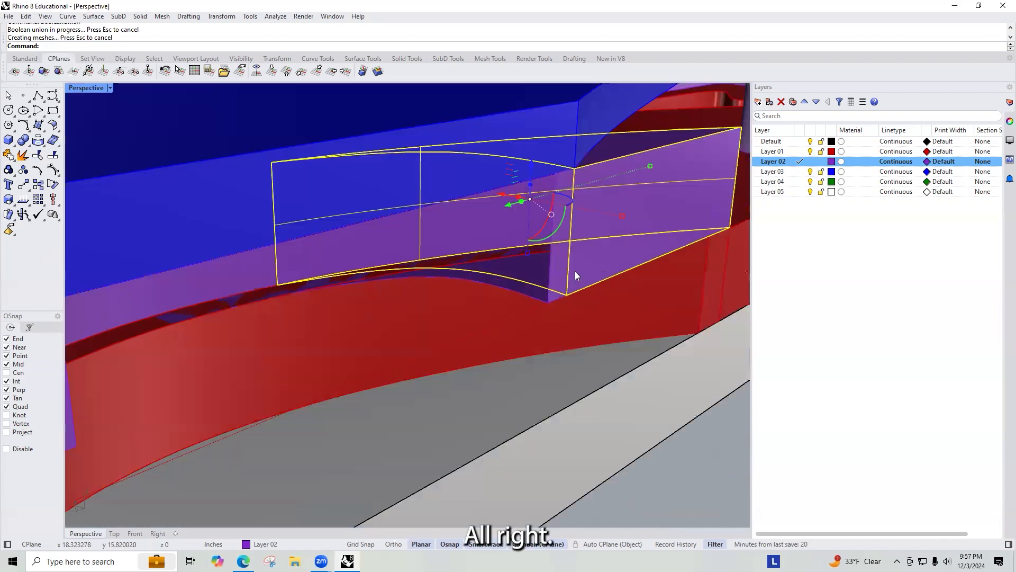
pyautogui.click(1008, 122)
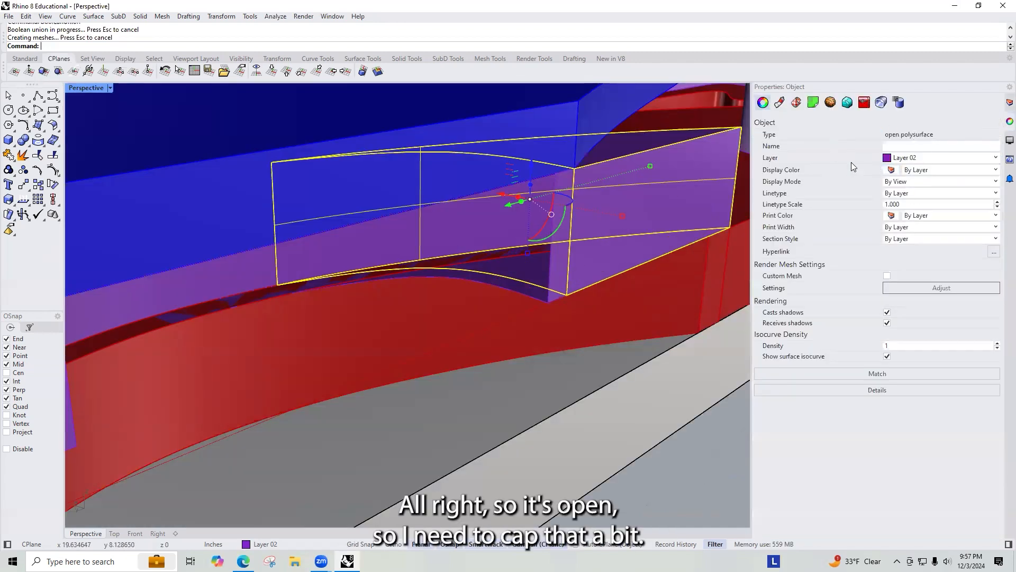
pyautogui.press('Return')
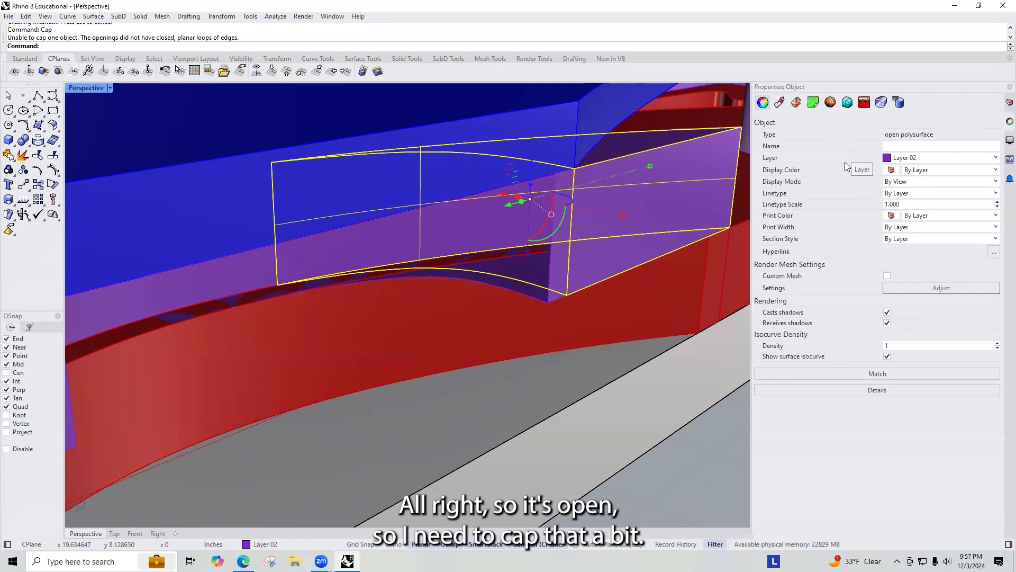
# Step: Isolate the open hood piece in the view
pyautogui.click(729, 254)
pyautogui.click(637, 182)
pyautogui.scroll(-8, 377, 173)
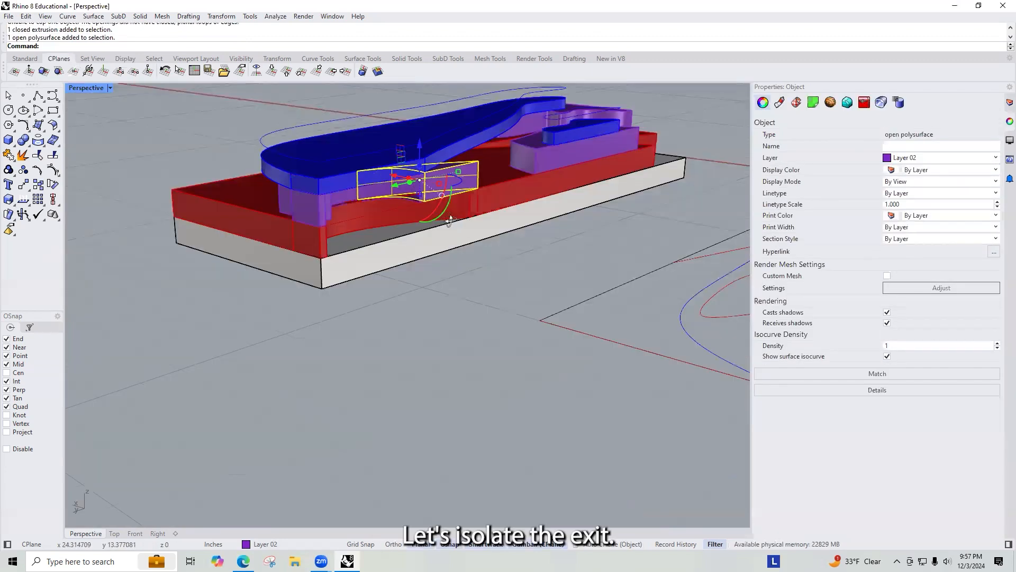
pyautogui.scroll(3, 450, 220)
pyautogui.moveTo(396, 195); pyautogui.dragTo(553, 244)
pyautogui.click(655, 197)
pyautogui.scroll(5, 546, 219)
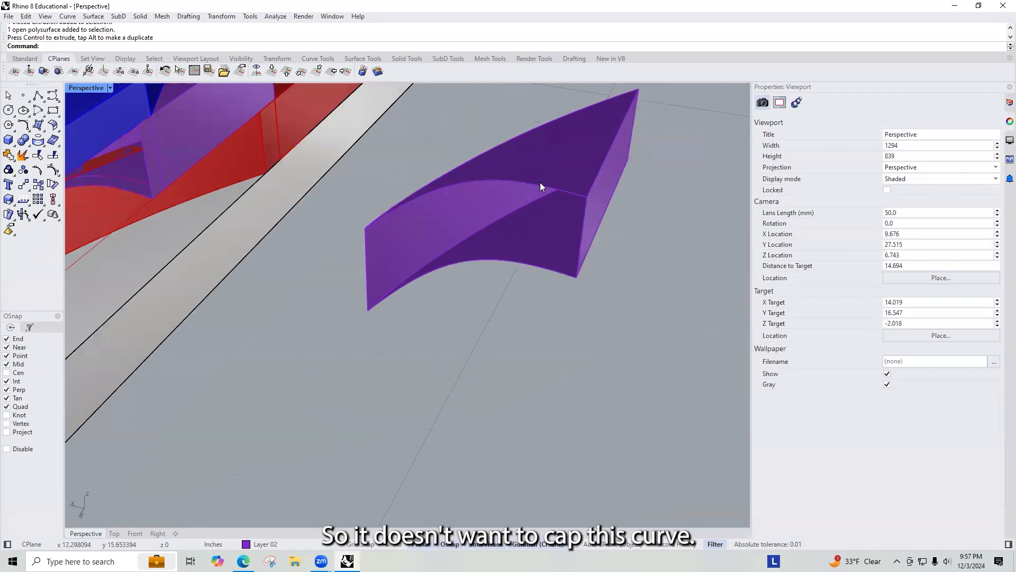
# Step: Duplicate the hood's upper curved edge and extrude it down to the lower edge's endpoint to close the opening
pyautogui.write('Dup')
pyautogui.click(562, 196)
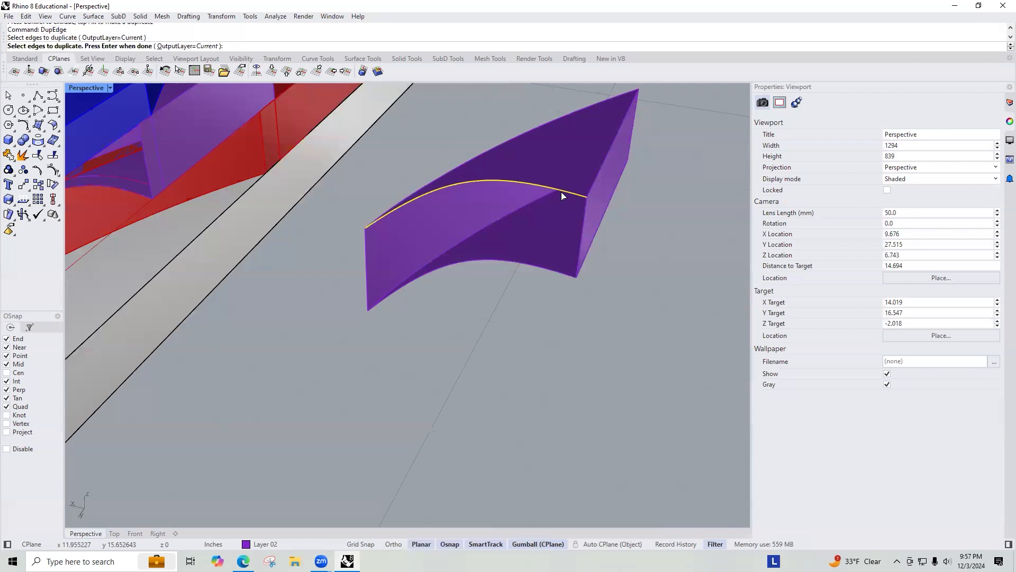
pyautogui.press('Return')
pyautogui.write('Extr')
pyautogui.press('Return')
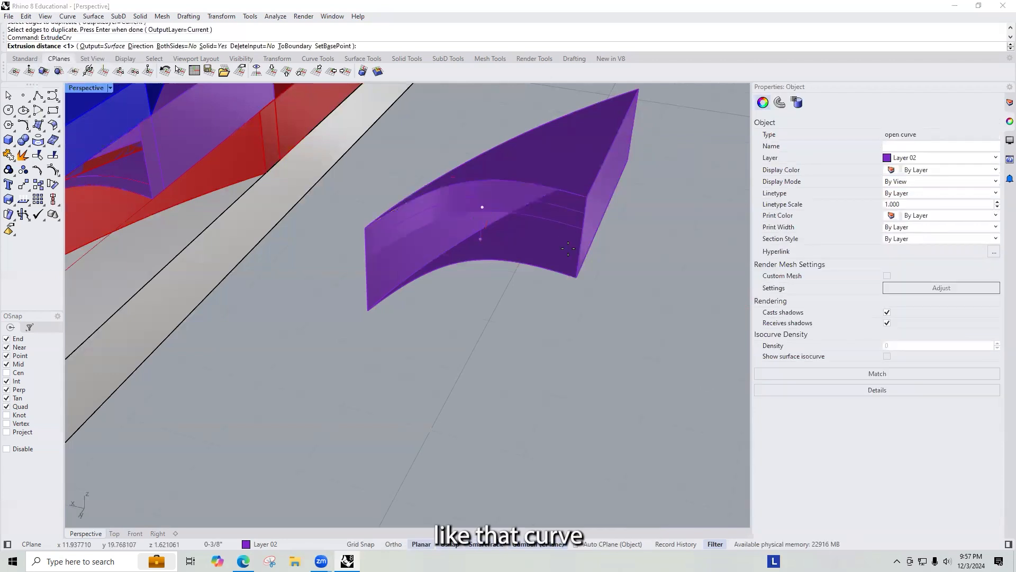
pyautogui.click(575, 276)
# Step: Select the new surface together with the hood and join them into one polysurface
pyautogui.click(539, 200)
pyautogui.keyDown('shift'); pyautogui.click(584, 152); pyautogui.keyUp('shift')
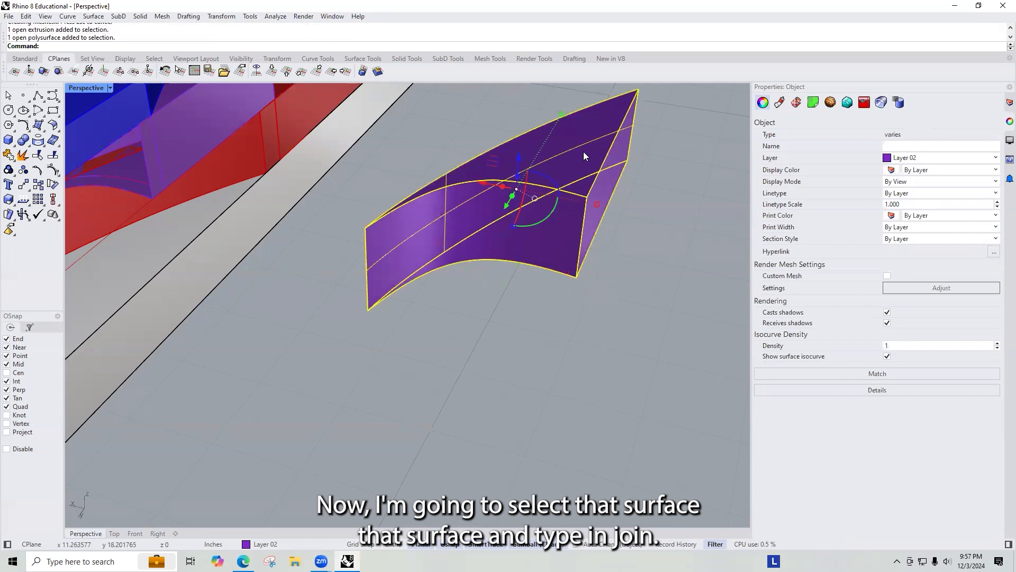
pyautogui.write('Join')
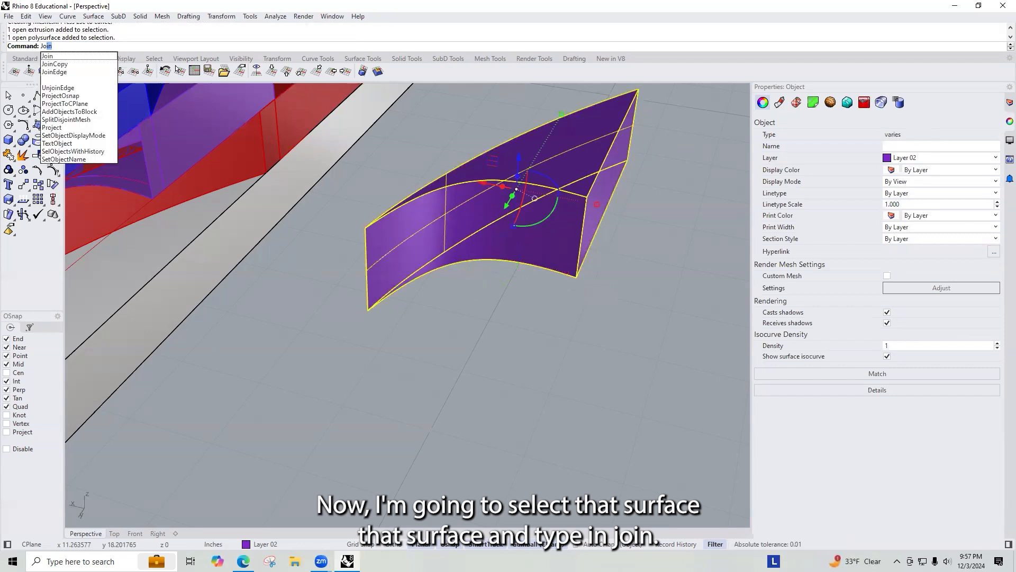
pyautogui.press('Return')
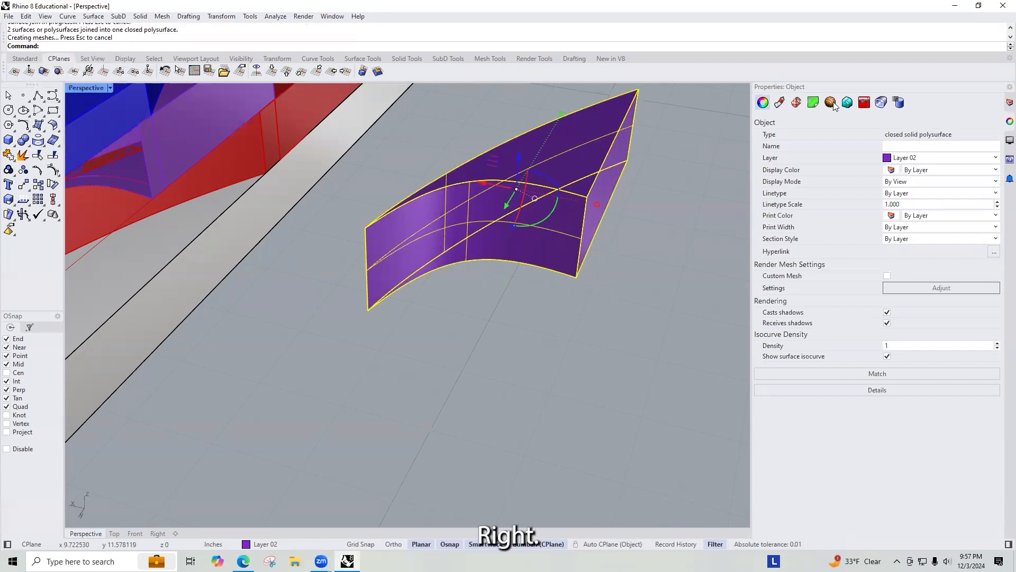
pyautogui.press('Escape')
# Step: Delete the original open hood piece from the model
pyautogui.click(576, 174)
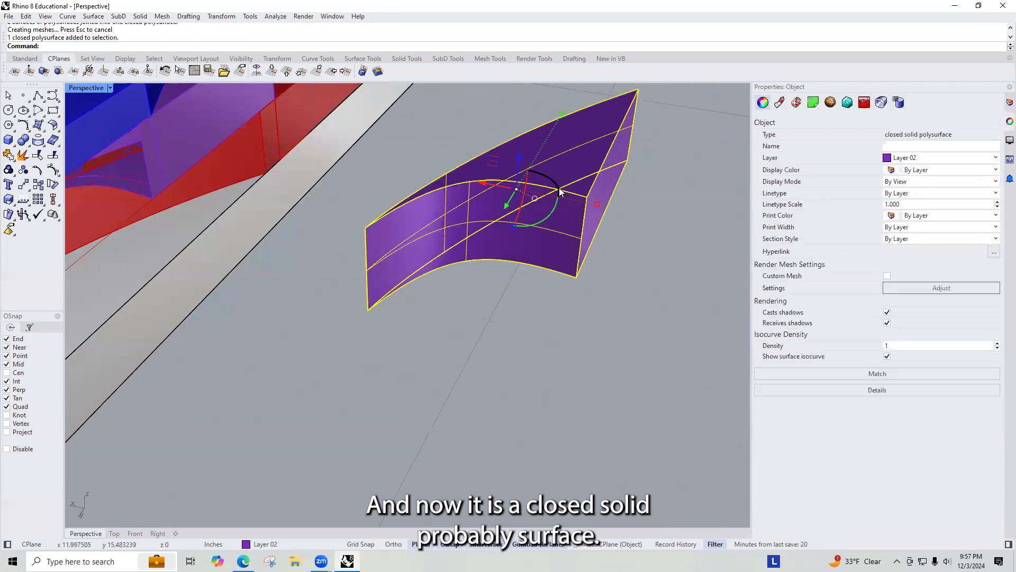
pyautogui.scroll(-5, 576, 175)
pyautogui.press('Delete')
pyautogui.scroll(5, 422, 137)
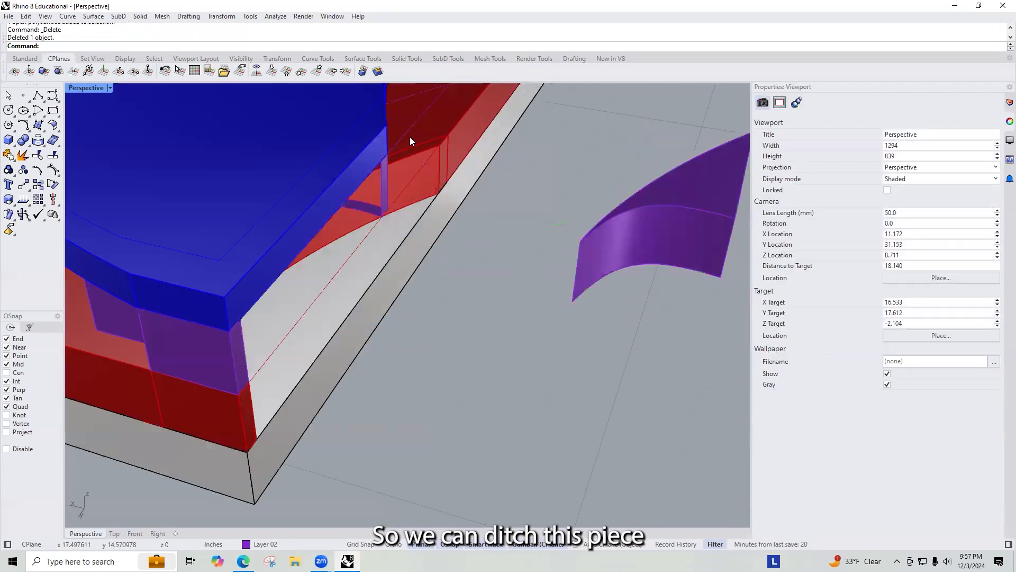
# Step: Copy the closed hood polysurface into its place on the model
pyautogui.click(678, 212)
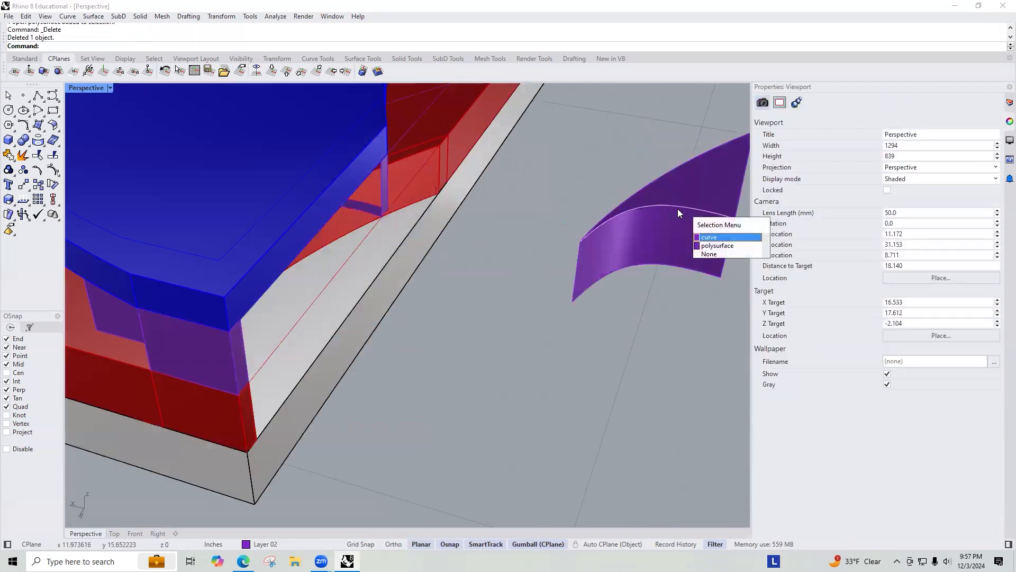
pyautogui.click(728, 250)
pyautogui.write('copy')
pyautogui.press('Return')
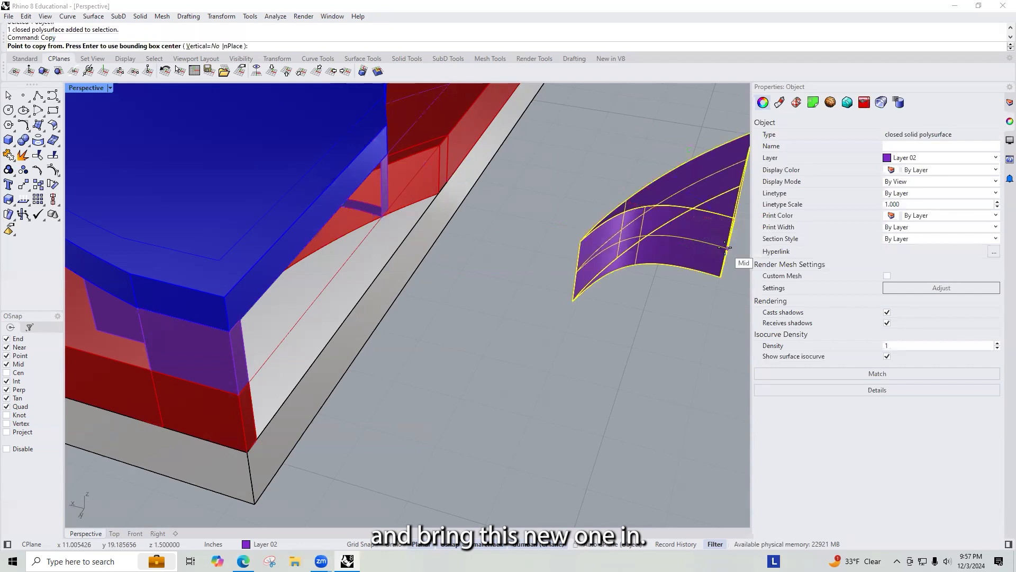
pyautogui.click(720, 277)
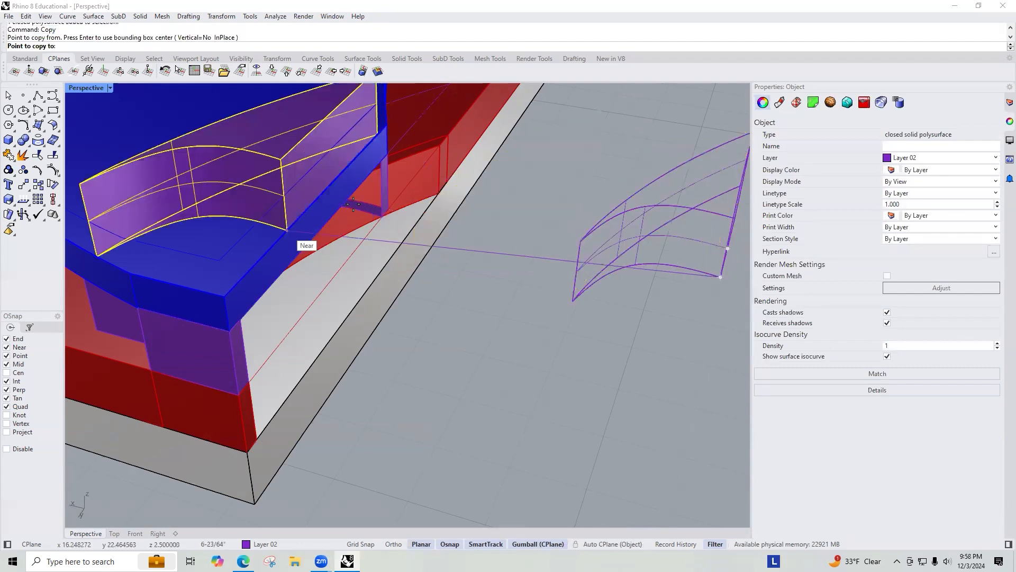
pyautogui.click(390, 209)
pyautogui.press('Return')
# Step: Inspect the separate surfaces and box of the curved wall hood near the model's corner
pyautogui.scroll(6, 425, 229)
pyautogui.moveTo(426, 229); pyautogui.dragTo(351, 194, button='right')
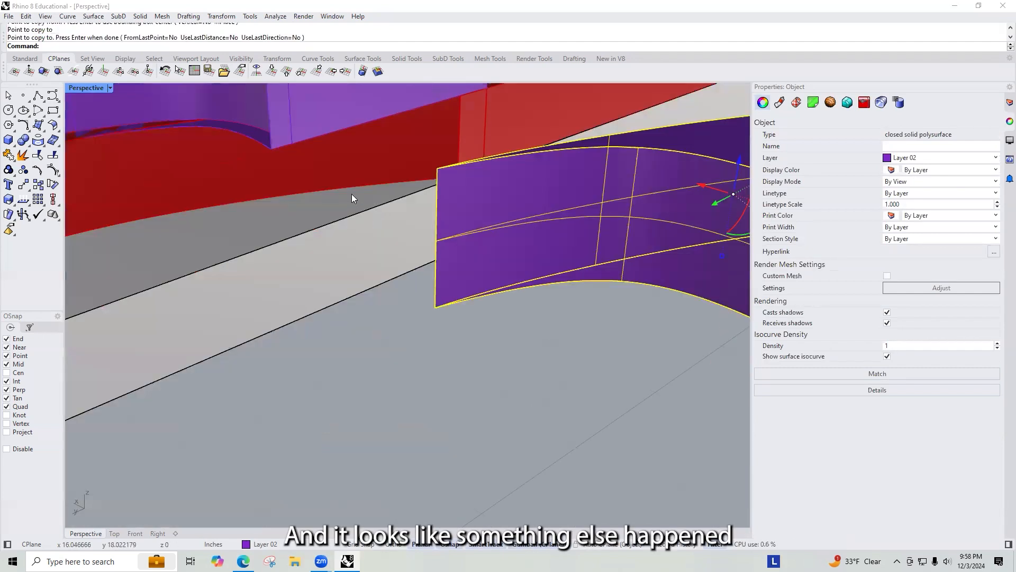
pyautogui.scroll(-10, 346, 192)
pyautogui.press('Escape')
pyautogui.scroll(4, 365, 263)
pyautogui.click(456, 286)
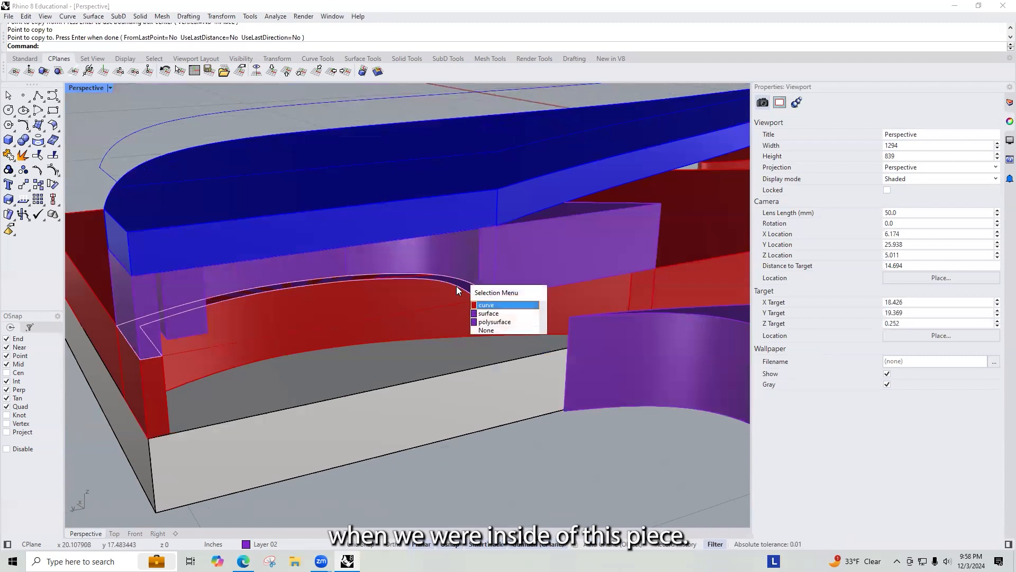
pyautogui.click(177, 330)
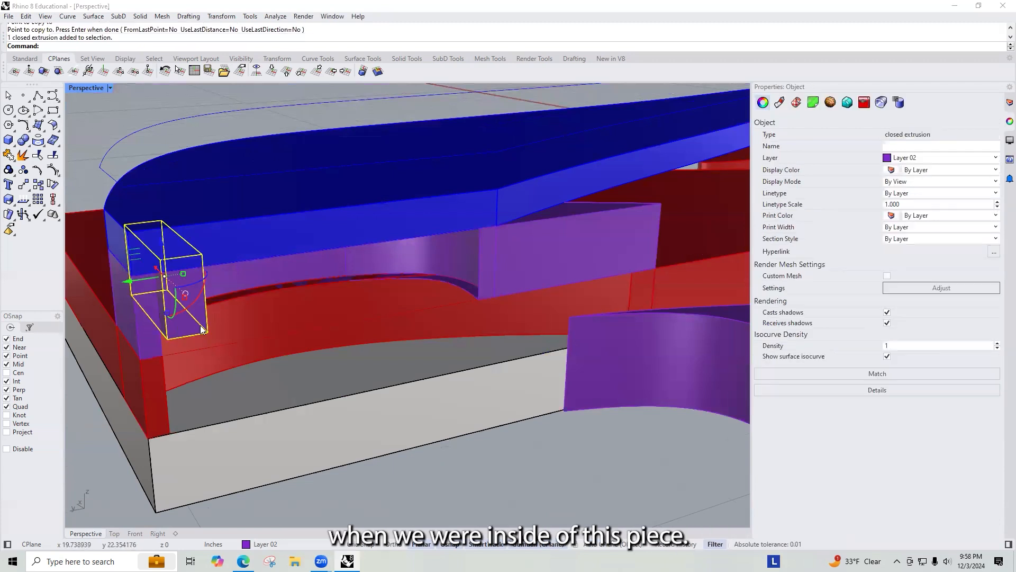
pyautogui.click(155, 338)
pyautogui.click(194, 272)
pyautogui.scroll(-5, 388, 296)
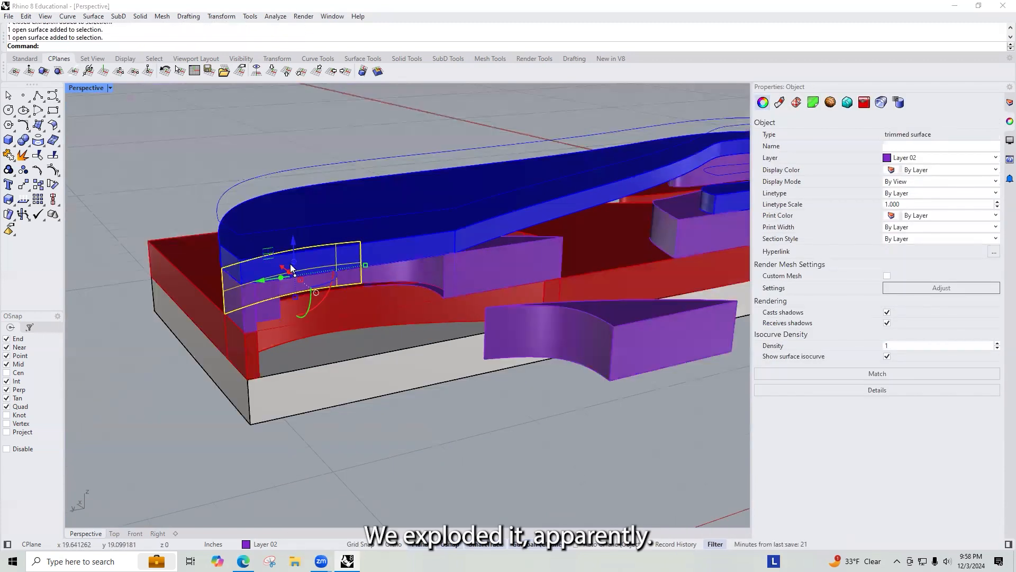
# Step: Window-select the exploded wall hood pieces and join them
pyautogui.press('Escape')
pyautogui.moveTo(238, 180); pyautogui.dragTo(447, 330)
pyautogui.scroll(5, 447, 330)
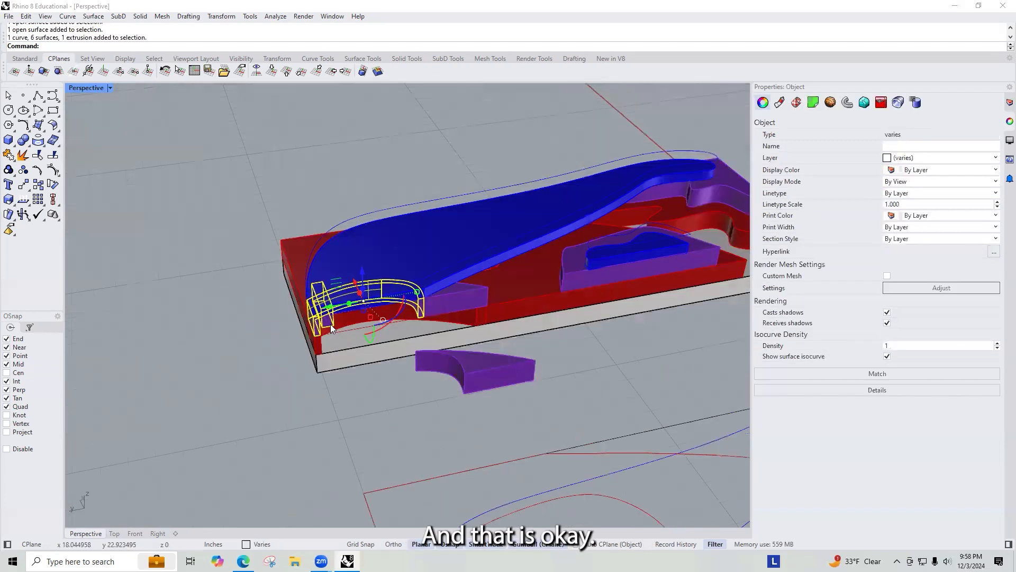
pyautogui.keyDown('ctrl'); pyautogui.click(332, 327); pyautogui.keyUp('ctrl')
pyautogui.hotkey('ctrl', 'j')
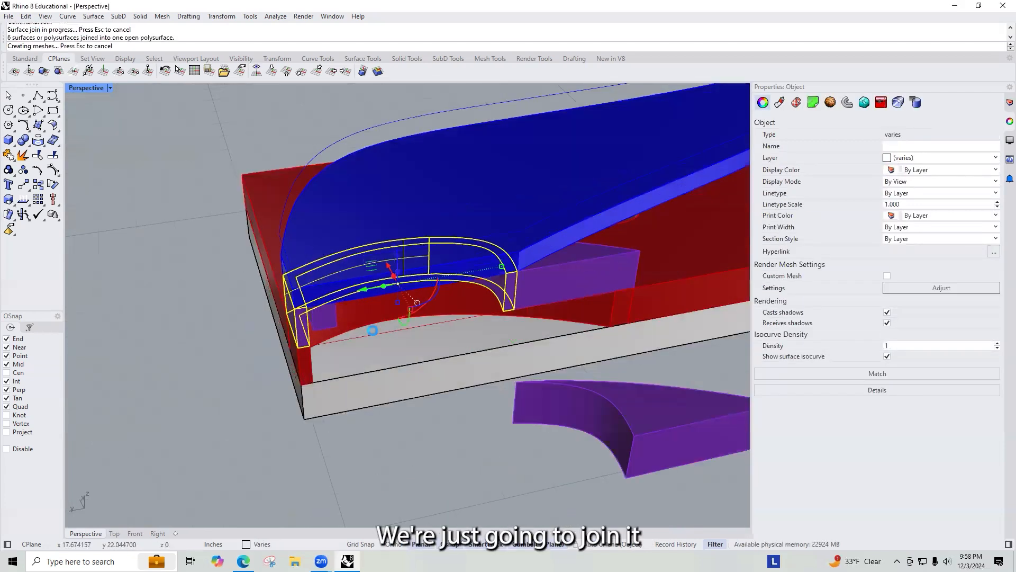
# Step: Move the joined wall hood away from the model to work on it separately
pyautogui.moveTo(379, 325); pyautogui.dragTo(384, 304, button='right')
pyautogui.scroll(-4, 439, 300)
pyautogui.moveTo(399, 284); pyautogui.dragTo(183, 273)
pyautogui.press('Escape')
pyautogui.scroll(3, 182, 279)
pyautogui.scroll(5, 183, 280)
pyautogui.moveTo(341, 205); pyautogui.dragTo(459, 204, button='right')
pyautogui.scroll(-4, 349, 271)
pyautogui.scroll(-6, 423, 216)
pyautogui.scroll(-2, 386, 245)
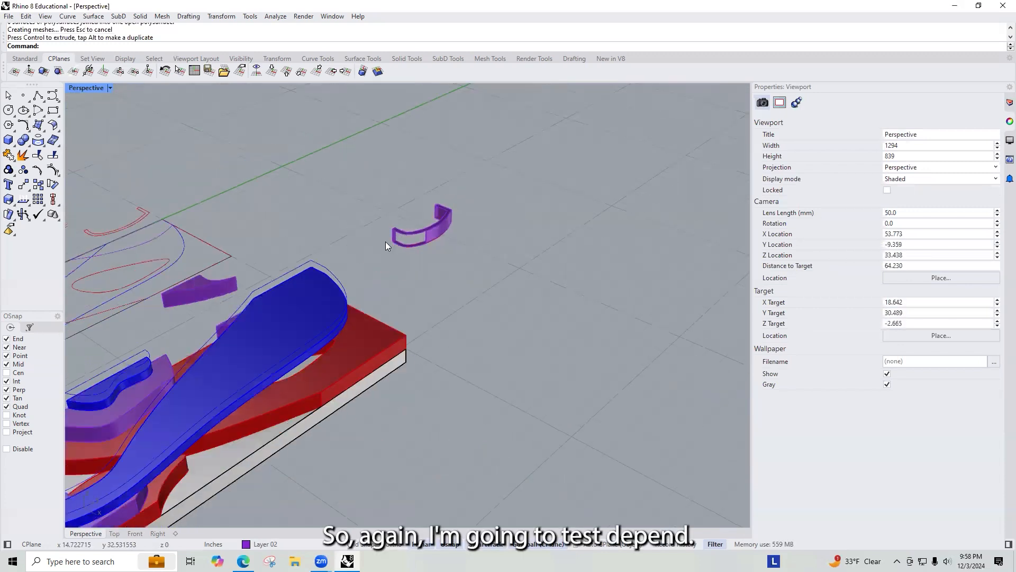
pyautogui.scroll(15, 424, 233)
# Step: Duplicate the wall's upper outer edge and extrude it down to the wall's bottom corner
pyautogui.write('DupEdge')
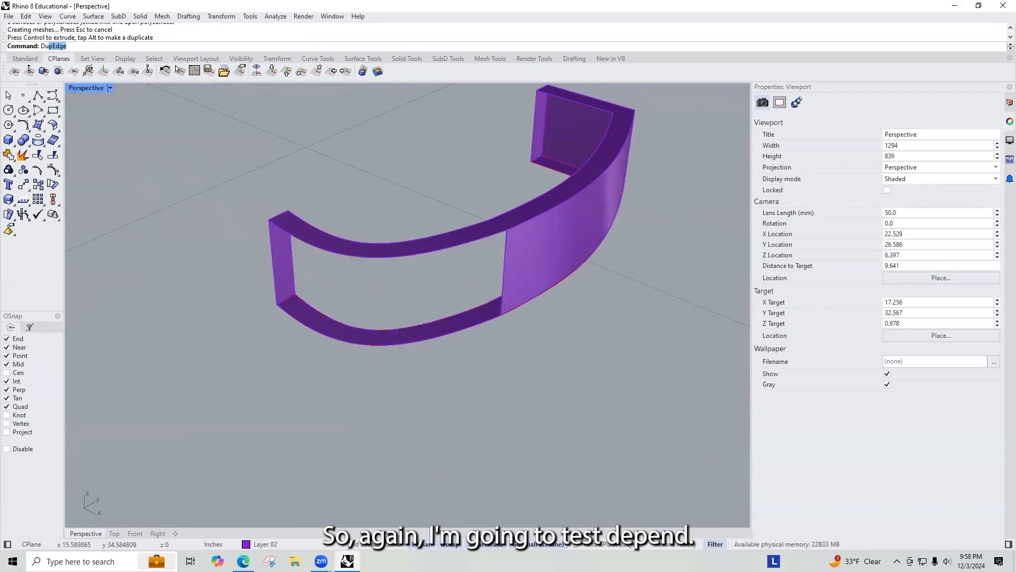
pyautogui.press('Return')
pyautogui.click(414, 255)
pyautogui.press('Return')
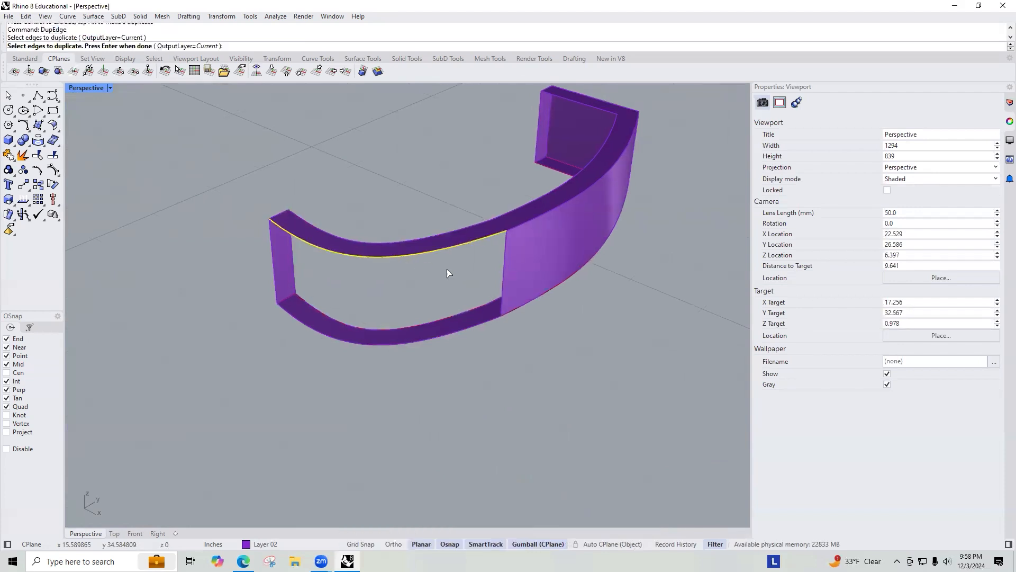
pyautogui.write('ExtrudeCrv')
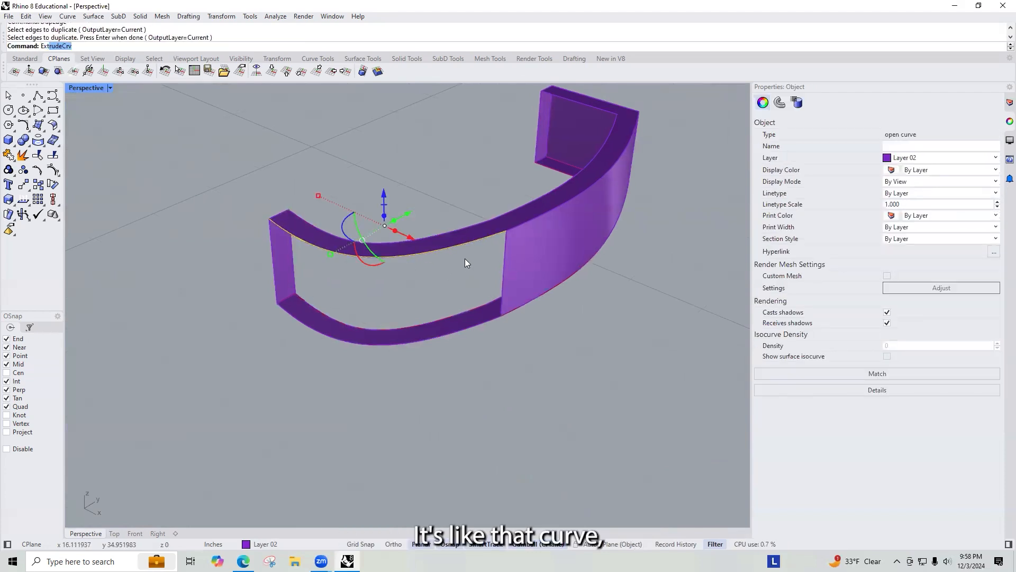
pyautogui.press('Return')
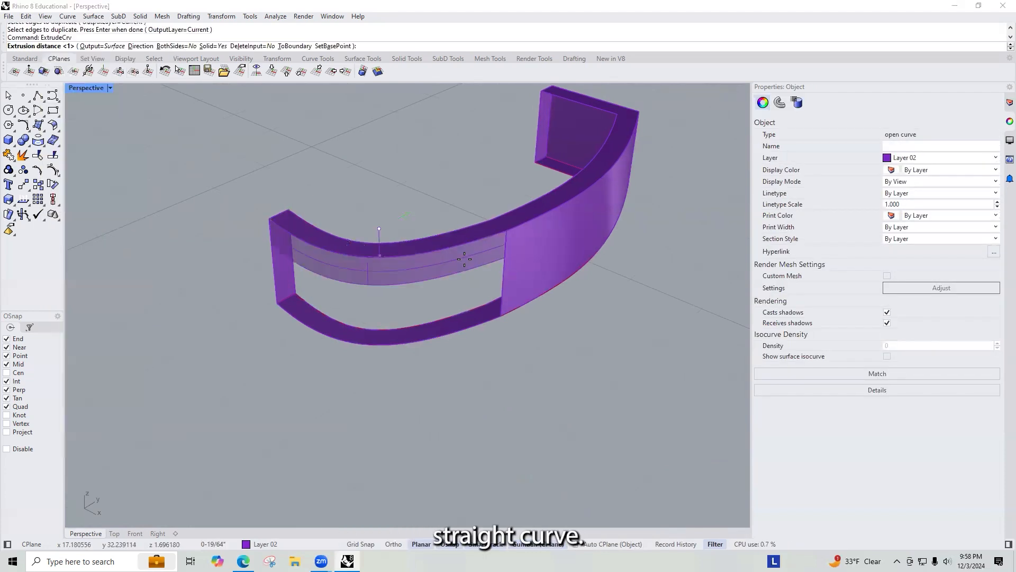
pyautogui.click(500, 315)
# Step: Select the extruded surface with the wall and join them
pyautogui.click(445, 193)
pyautogui.scroll(-7, 426, 258)
pyautogui.moveTo(545, 325); pyautogui.dragTo(280, 121)
pyautogui.write('Jo')
pyautogui.press('Return')
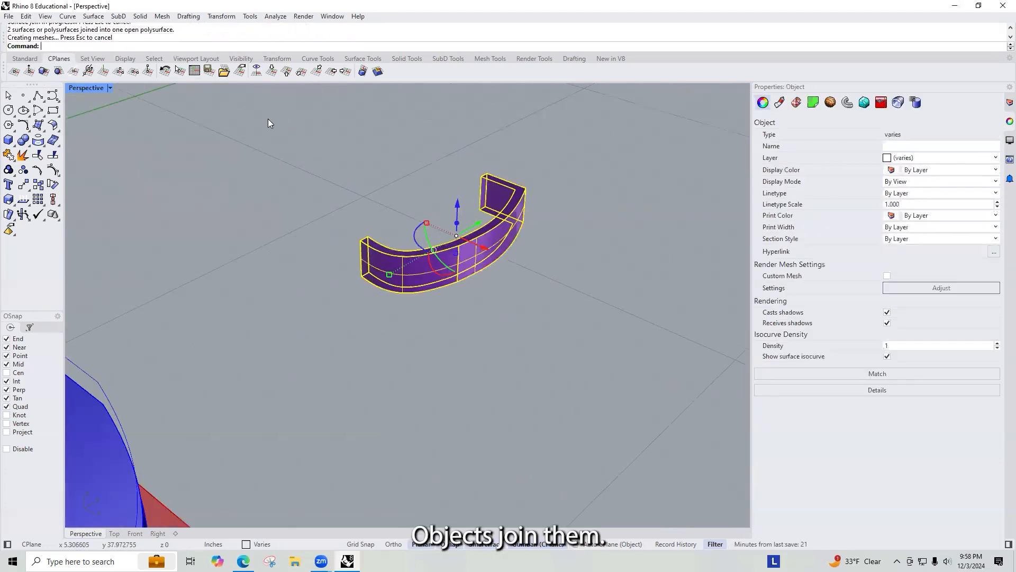
# Step: Duplicate the wall's inner upper edges and join them into one curve
pyautogui.scroll(5, 441, 138)
pyautogui.click(393, 231)
pyautogui.scroll(5, 426, 270)
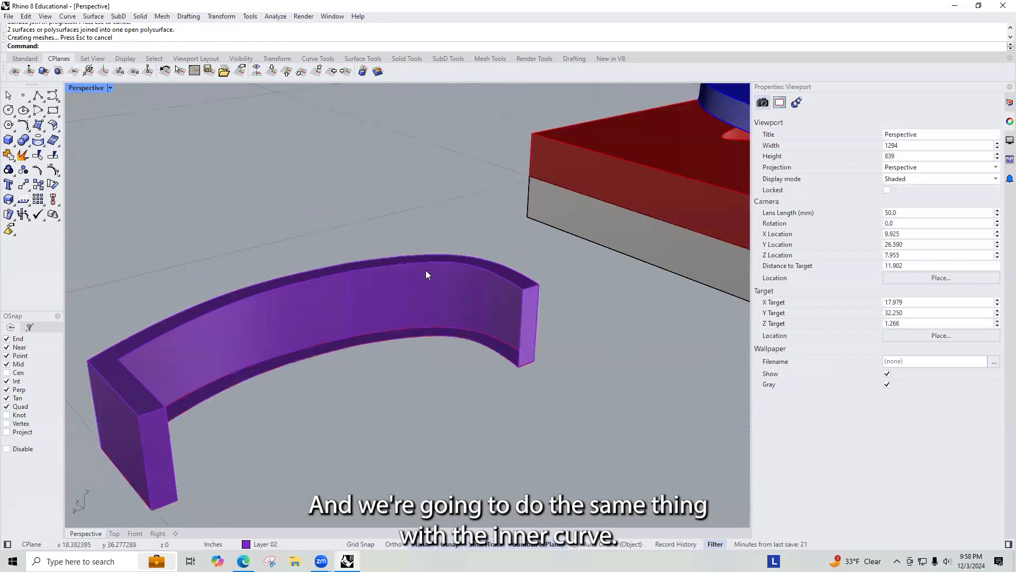
pyautogui.write('Ex')
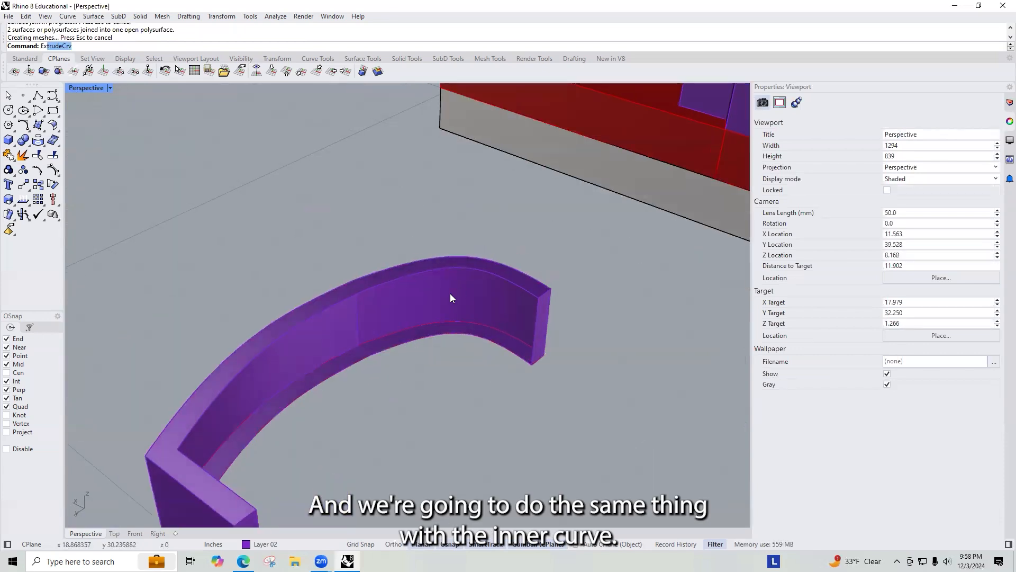
pyautogui.press('BackSpace')
pyautogui.press('BackSpace')
pyautogui.press('BackSpace')
pyautogui.write('DupEdge')
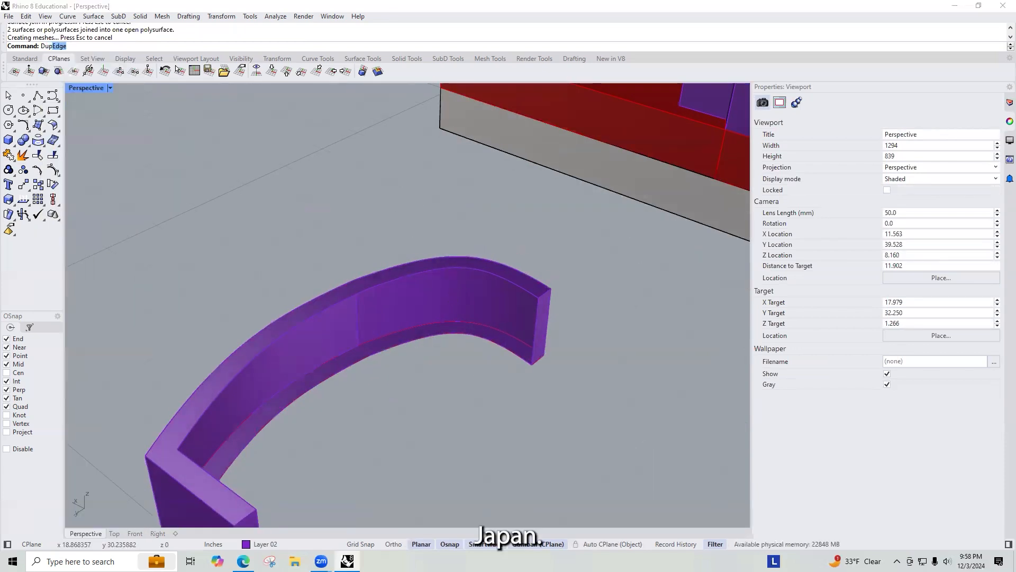
pyautogui.press('Return')
pyautogui.click(451, 269)
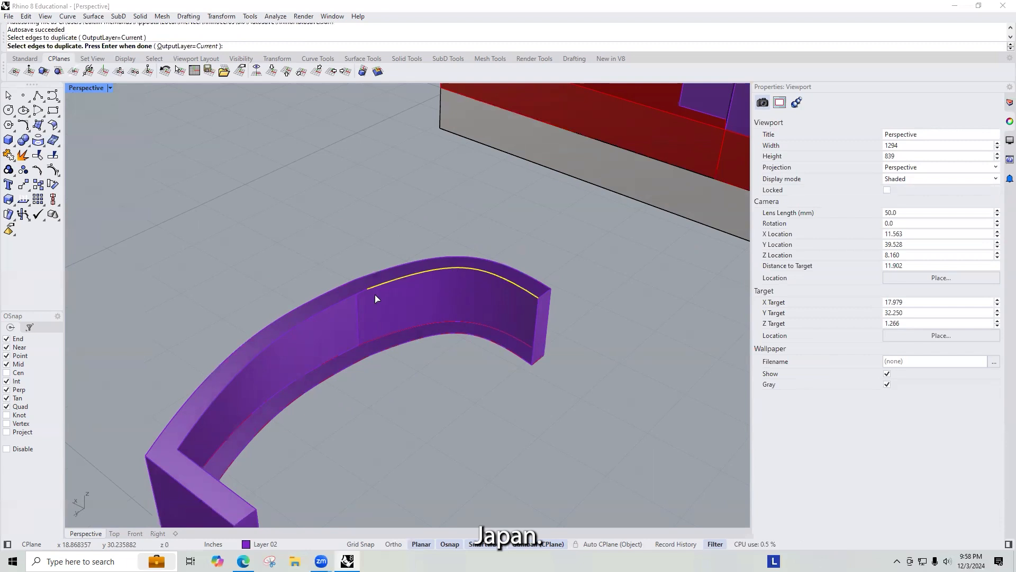
pyautogui.moveTo(354, 293); pyautogui.dragTo(102, 390, button='right')
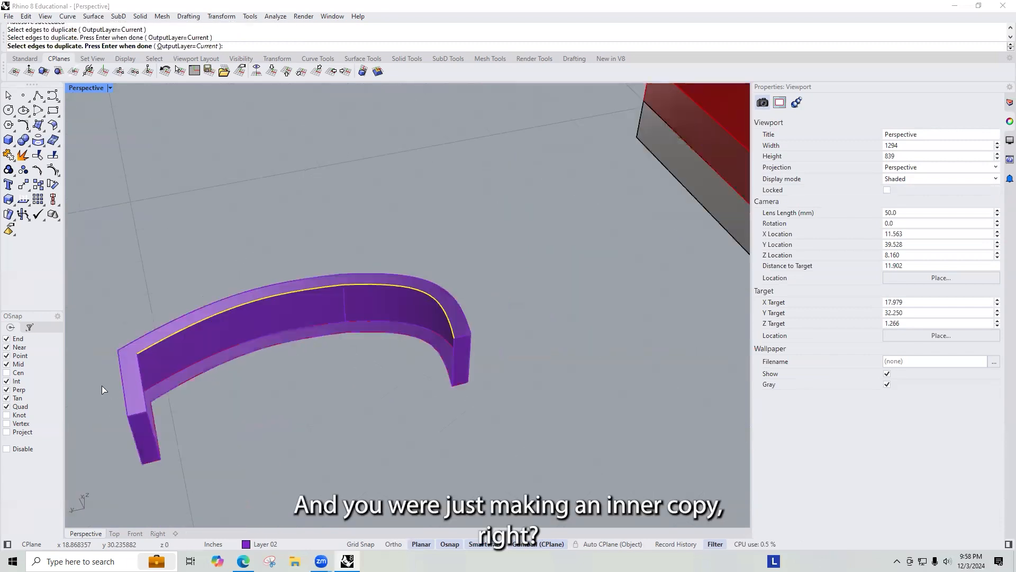
pyautogui.press('Return')
pyautogui.write('O')
pyautogui.press('Return')
# Step: Extrude the inner curve down to the wall's lower corner
pyautogui.write('ext')
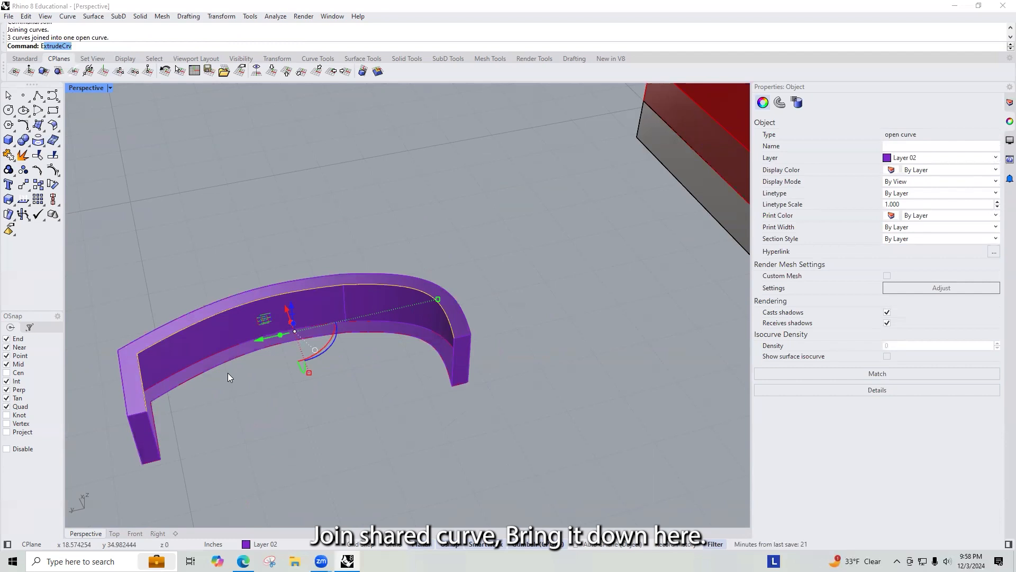
pyautogui.press('Return')
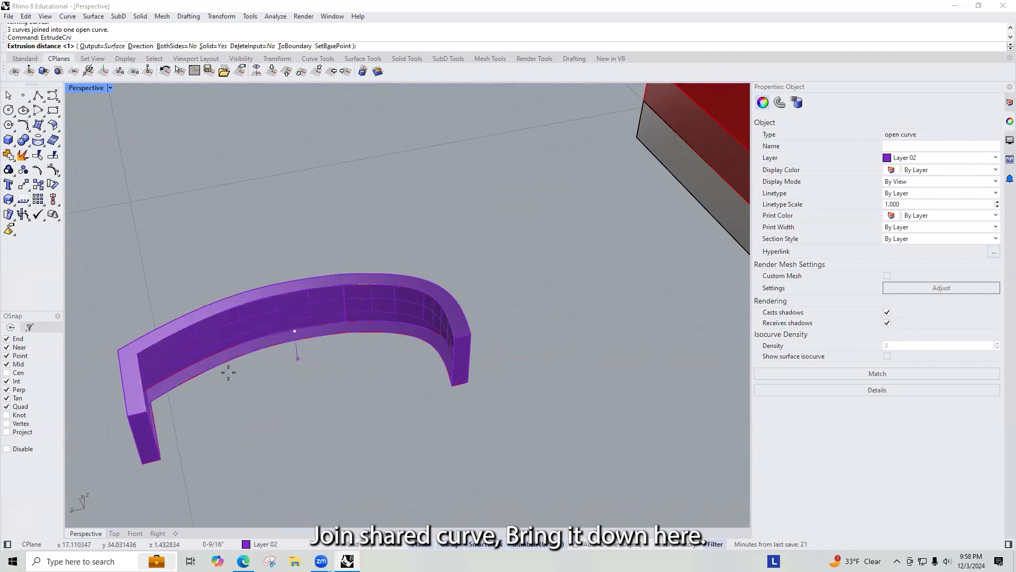
pyautogui.click(462, 385)
# Step: Window-select the wall pieces and join them into one closed solid
pyautogui.click(534, 338)
pyautogui.moveTo(493, 432); pyautogui.dragTo(101, 234)
pyautogui.write('join')
pyautogui.press('Return')
pyautogui.click(369, 217)
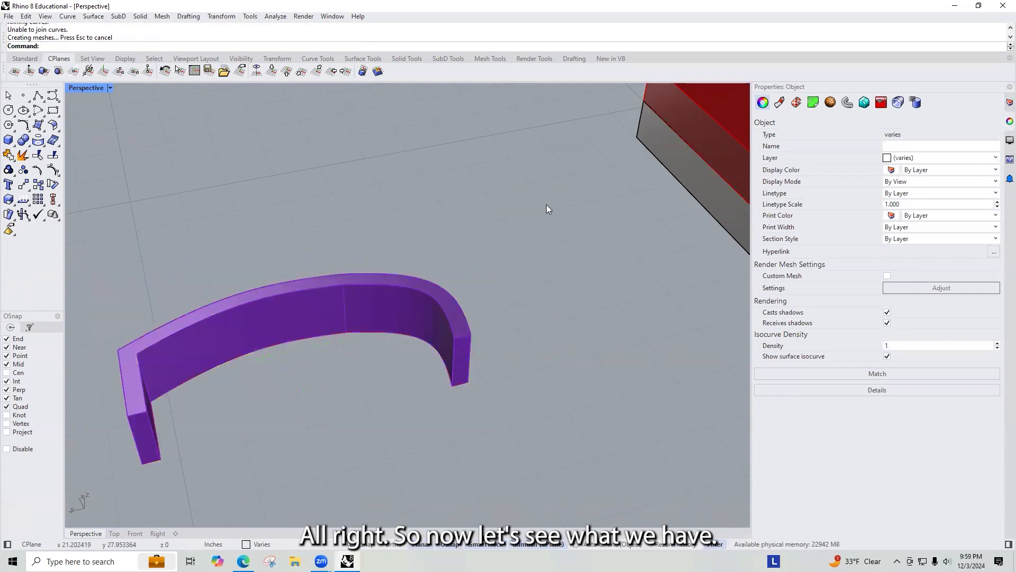
pyautogui.click(394, 292)
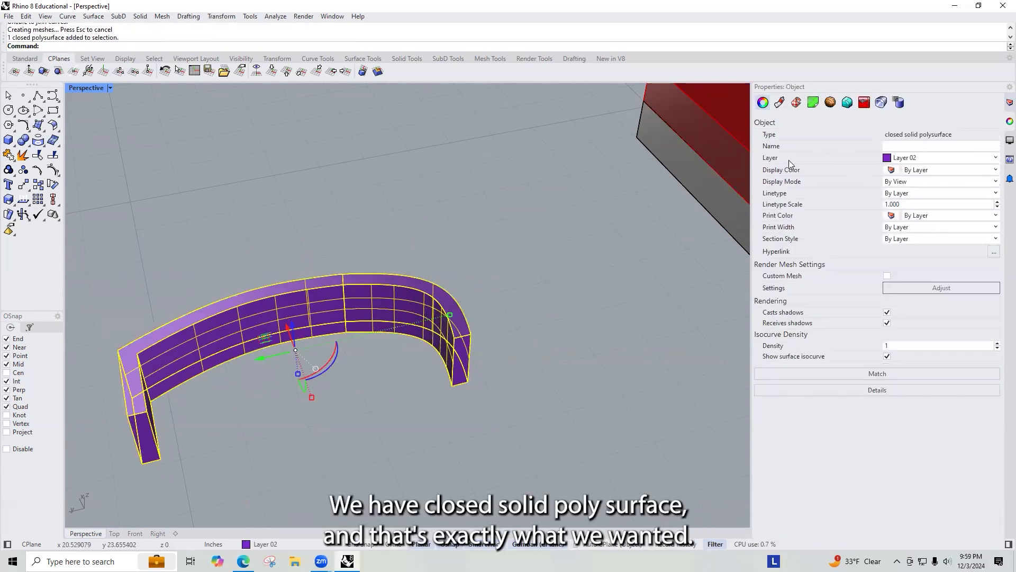
# Step: Copy the closed wall solid to an empty spot beside the model
pyautogui.press('Return')
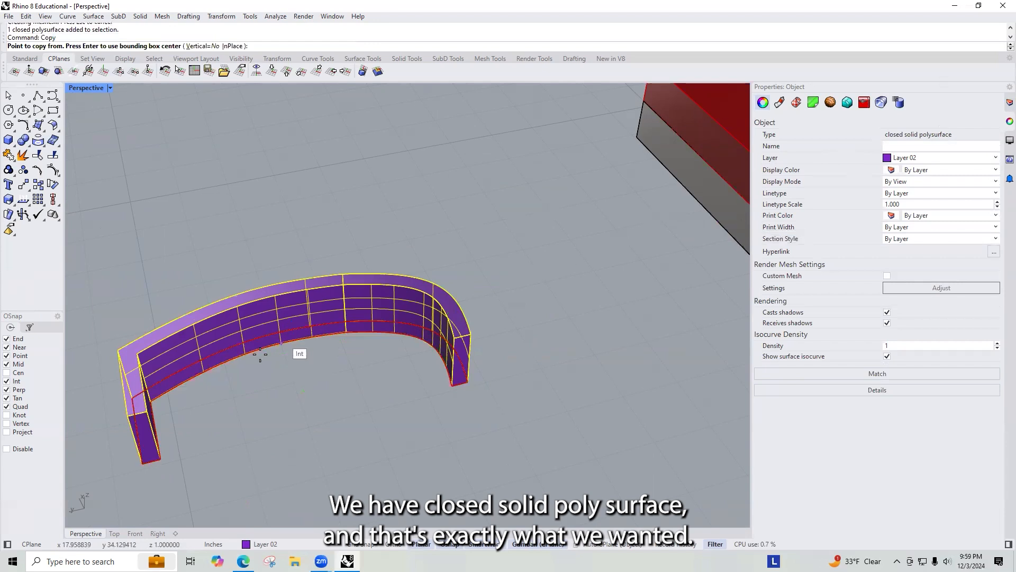
pyautogui.click(141, 462)
pyautogui.scroll(-6, 162, 418)
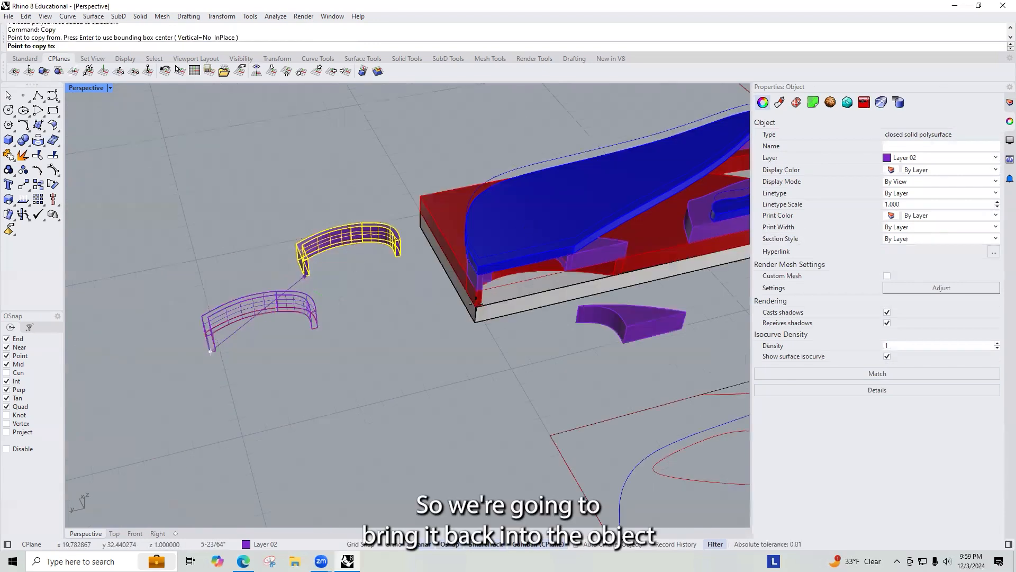
pyautogui.scroll(8, 371, 365)
pyautogui.click(389, 358)
pyautogui.press('Return')
# Step: Select the purple scrap piece beside the blue layer and delete it
pyautogui.click(465, 291)
pyautogui.press('Escape')
pyautogui.scroll(-5, 370, 318)
pyautogui.scroll(4, 356, 307)
pyautogui.click(331, 298)
pyautogui.click(236, 268)
pyautogui.scroll(-10, 221, 285)
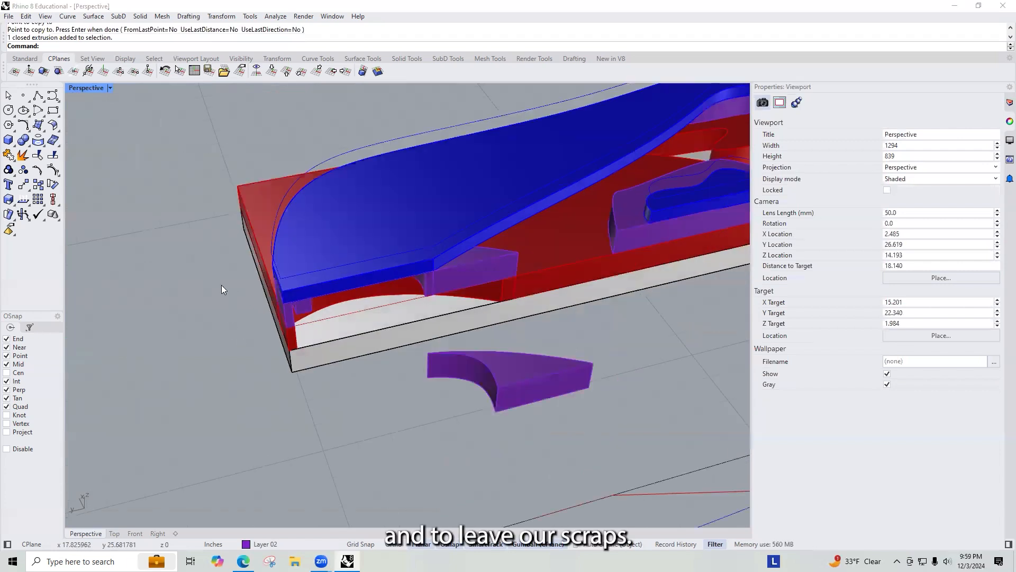
pyautogui.moveTo(221, 286); pyautogui.dragTo(198, 236, button='right')
pyautogui.scroll(4, 231, 284)
pyautogui.moveTo(230, 284); pyautogui.dragTo(257, 368, button='right')
pyautogui.scroll(3, 558, 280)
pyautogui.keyDown('shift'); pyautogui.moveTo(402, 334); pyautogui.dragTo(513, 295, button='right'); pyautogui.keyUp('shift')
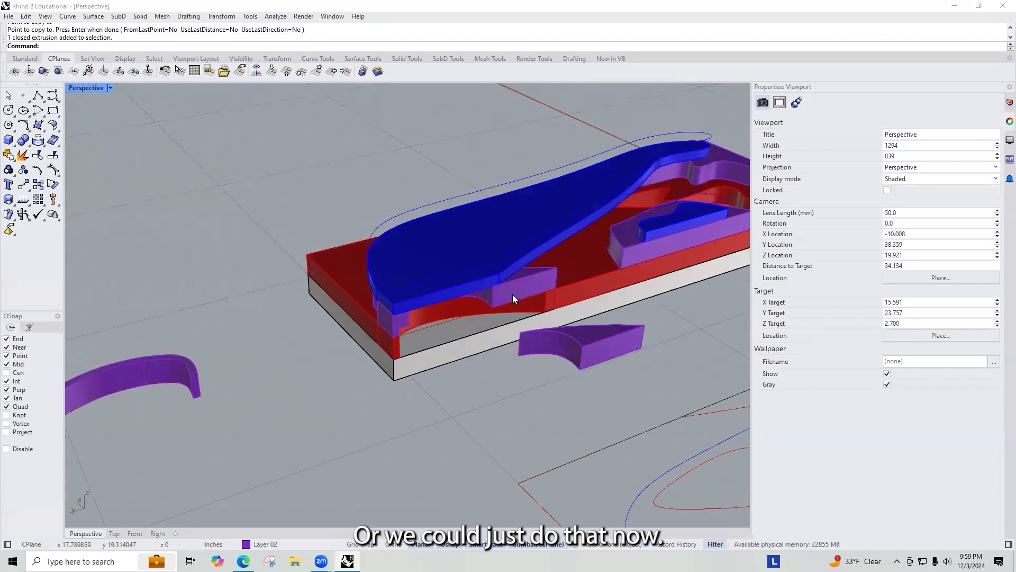
pyautogui.scroll(2, 511, 293)
pyautogui.click(512, 294)
pyautogui.press('Delete')
# Step: Window-select the old wall scraps and helper geometry on the model, deselect one outline curve, and delete them
pyautogui.click(374, 299)
pyautogui.click(270, 174)
pyautogui.moveTo(270, 174); pyautogui.dragTo(597, 361)
pyautogui.moveTo(474, 313); pyautogui.dragTo(578, 258, button='right')
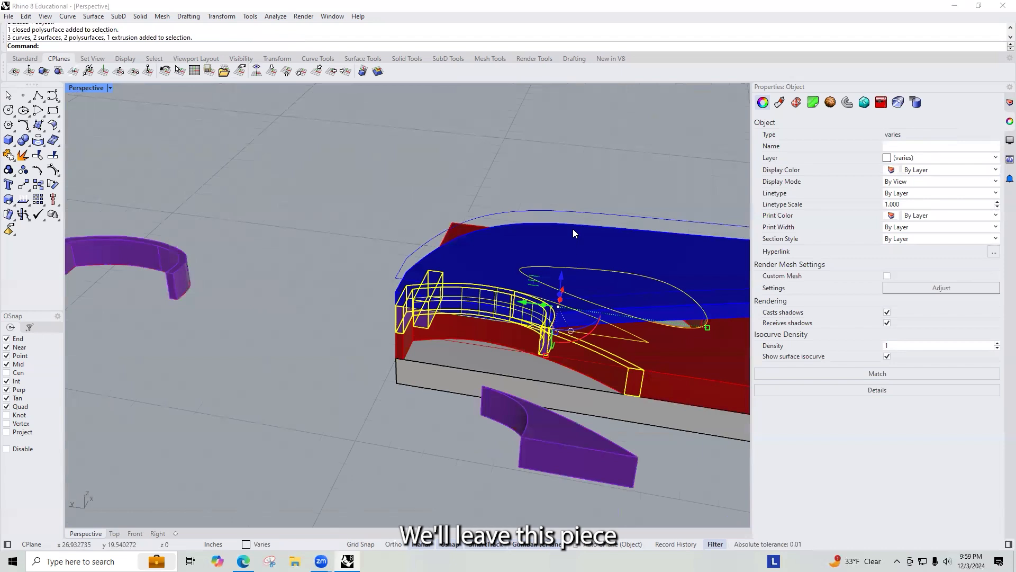
pyautogui.keyDown('ctrl'); pyautogui.click(614, 294); pyautogui.keyUp('ctrl')
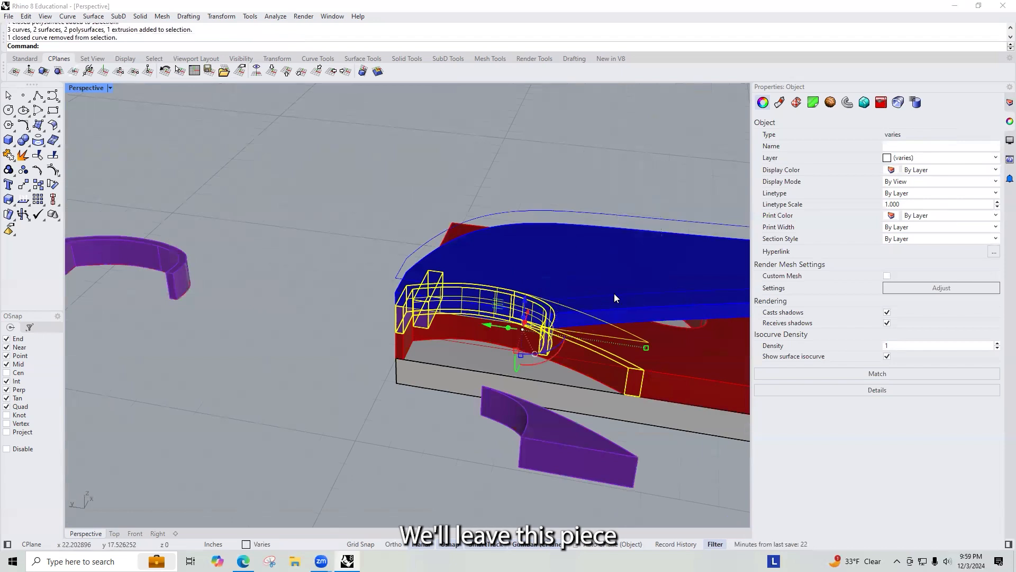
pyautogui.press('Delete')
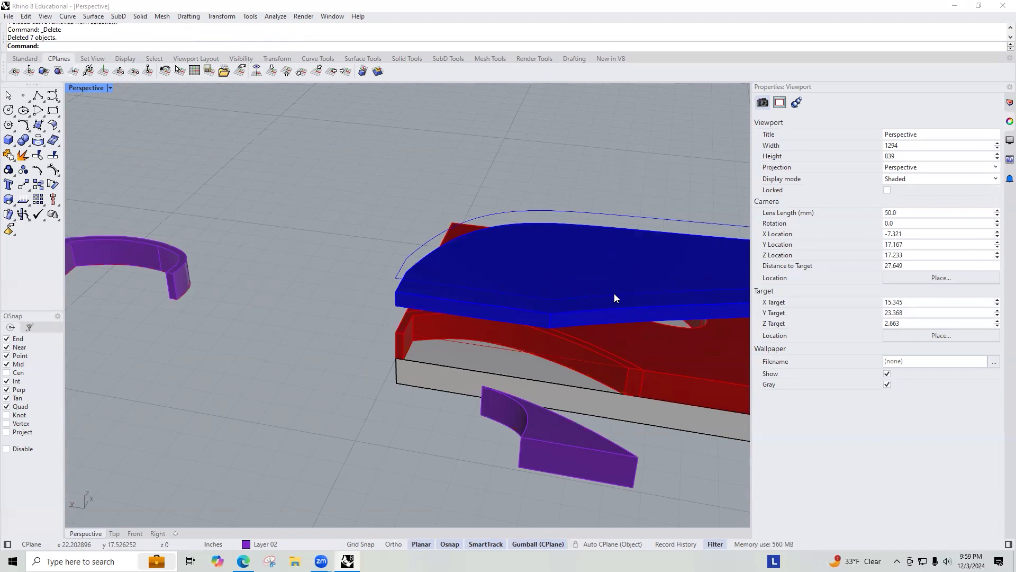
# Step: Move the copied wall solid back onto the model, snapping its lower corner to the matching model corner
pyautogui.scroll(-10, 521, 267)
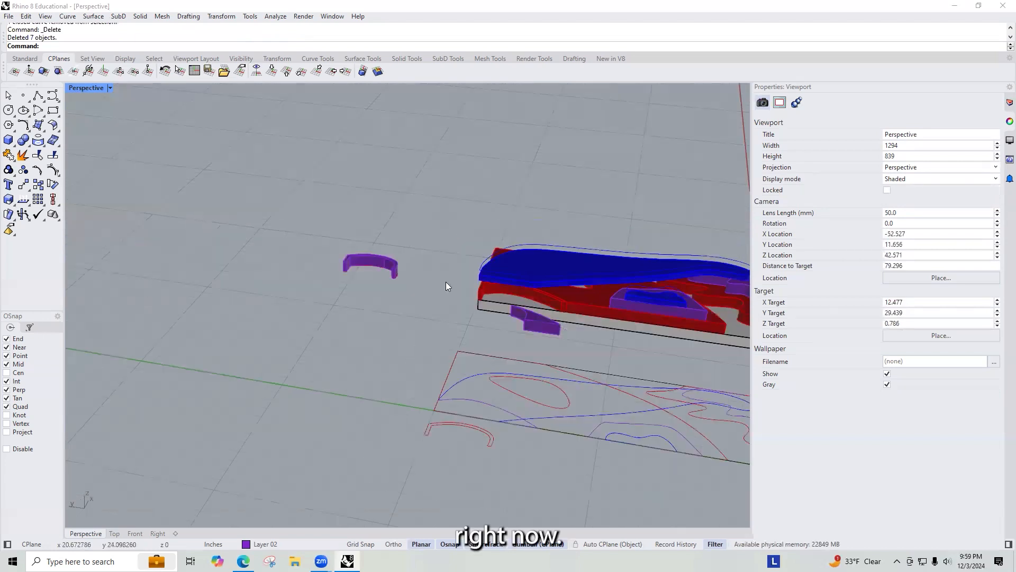
pyautogui.moveTo(350, 341); pyautogui.dragTo(404, 307, button='right')
pyautogui.scroll(2, 481, 276)
pyautogui.scroll(3, 482, 276)
pyautogui.click(668, 342)
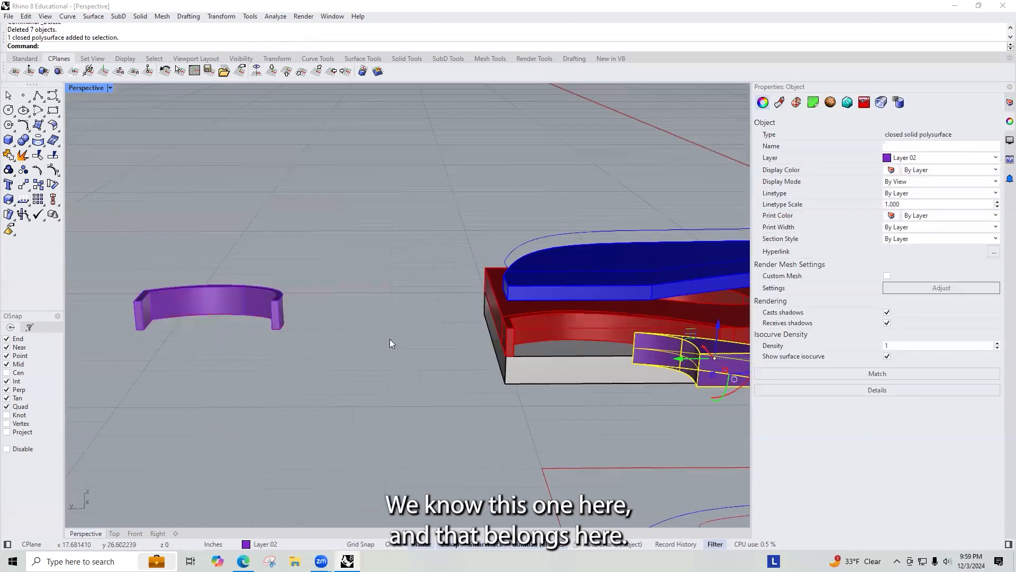
pyautogui.keyDown('shift'); pyautogui.click(144, 284); pyautogui.keyUp('shift')
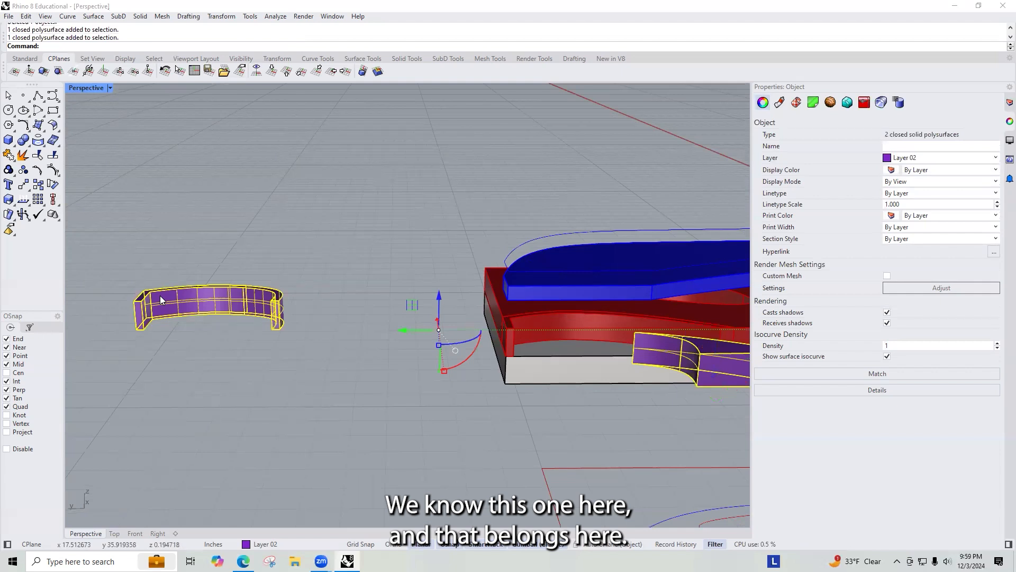
pyautogui.press('Escape')
pyautogui.click(183, 287)
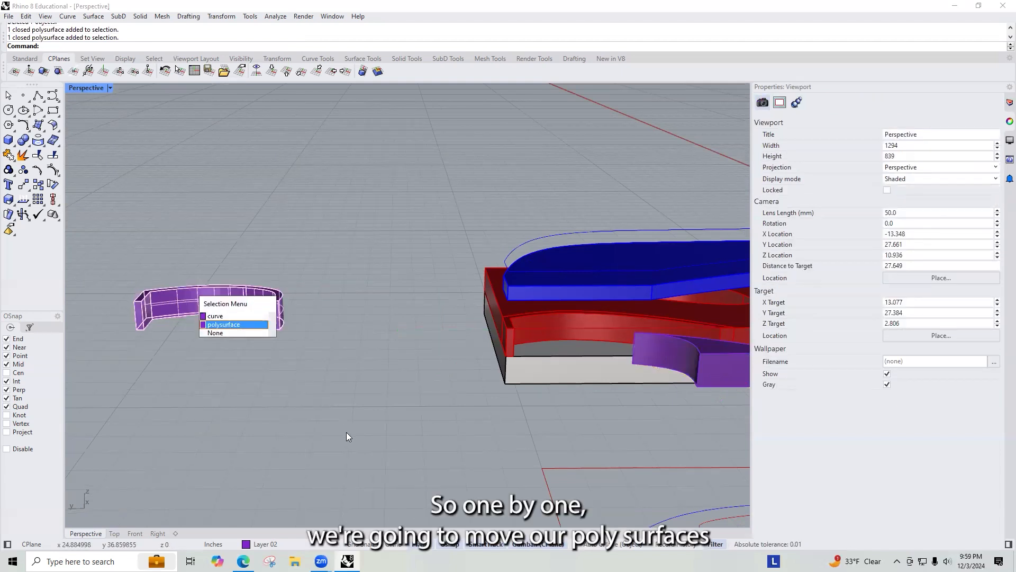
pyautogui.click(216, 325)
pyautogui.write('m')
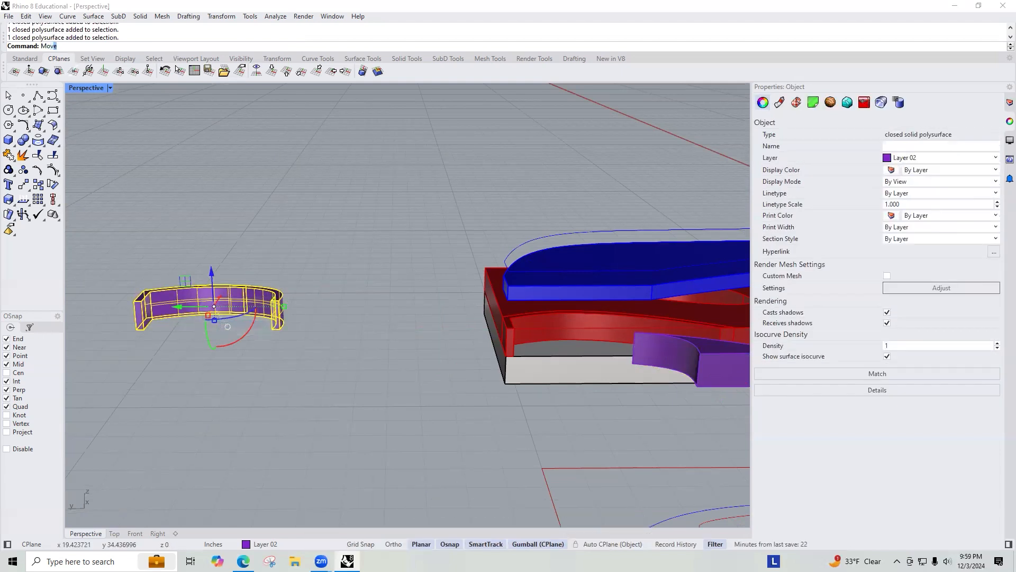
pyautogui.press('Return')
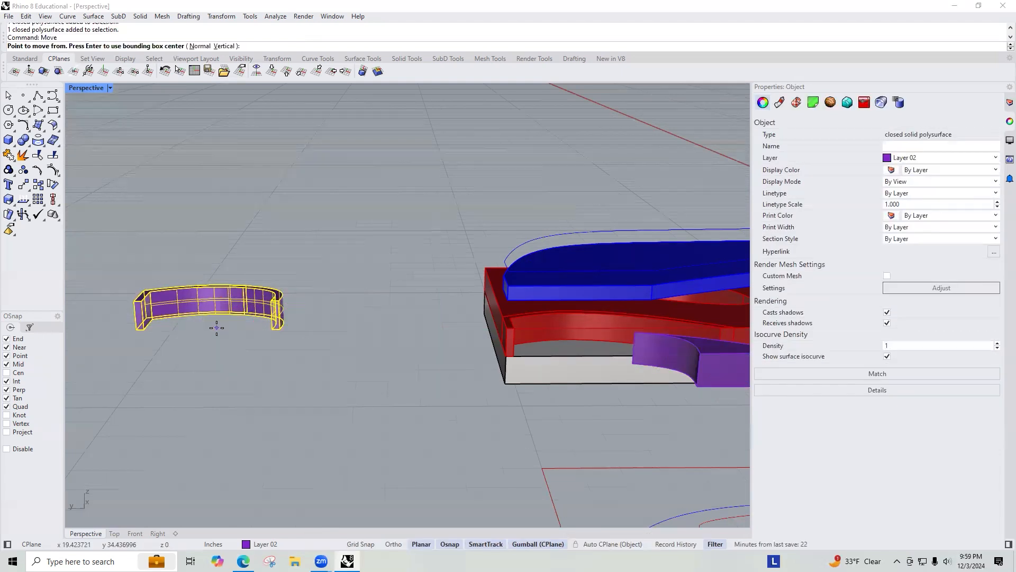
pyautogui.click(137, 329)
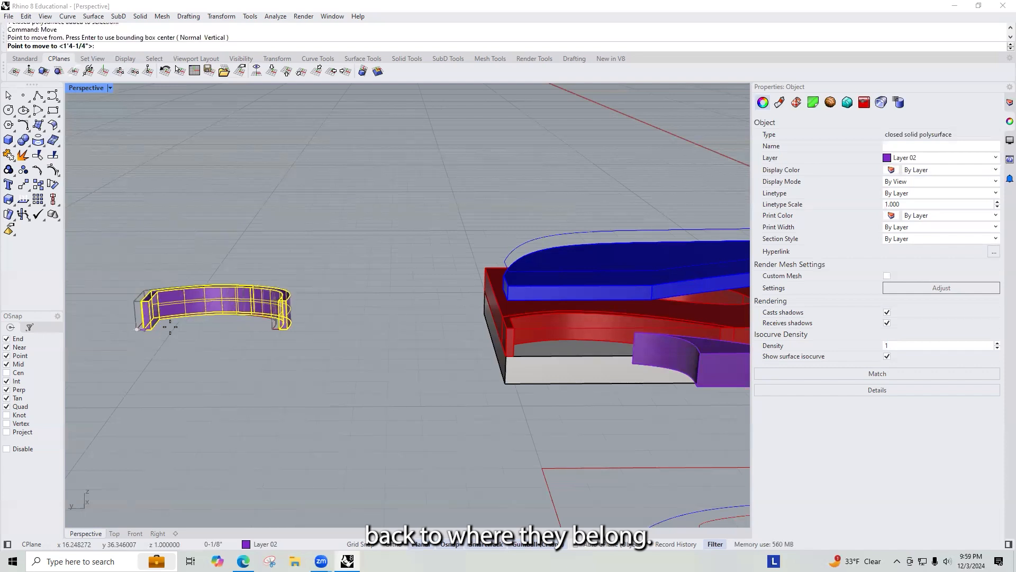
pyautogui.click(509, 331)
# Step: Move the other purple wall piece into place against the wall on the model
pyautogui.click(685, 348)
pyautogui.press('Return')
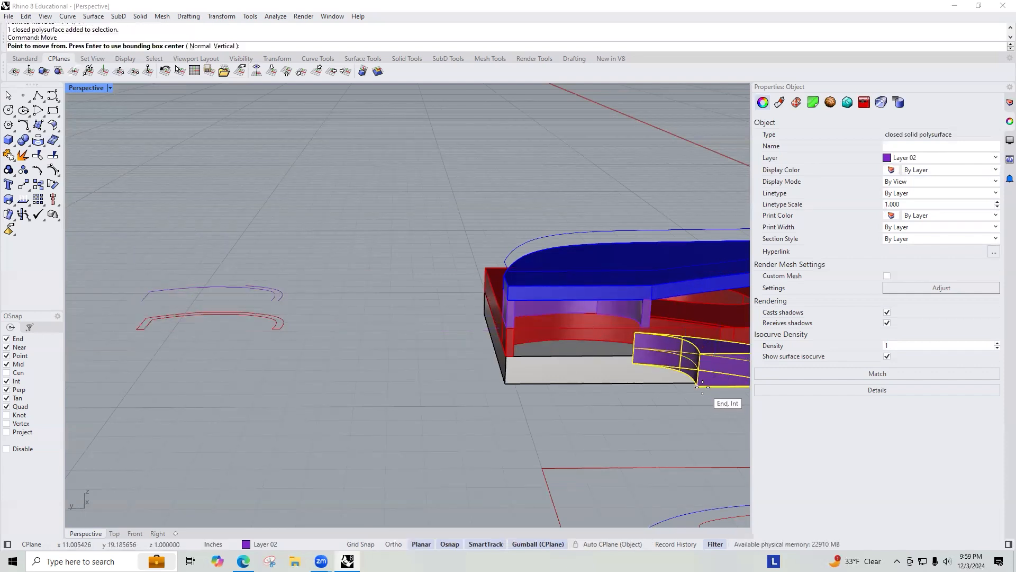
pyautogui.click(697, 385)
pyautogui.scroll(2, 636, 318)
pyautogui.click(637, 320)
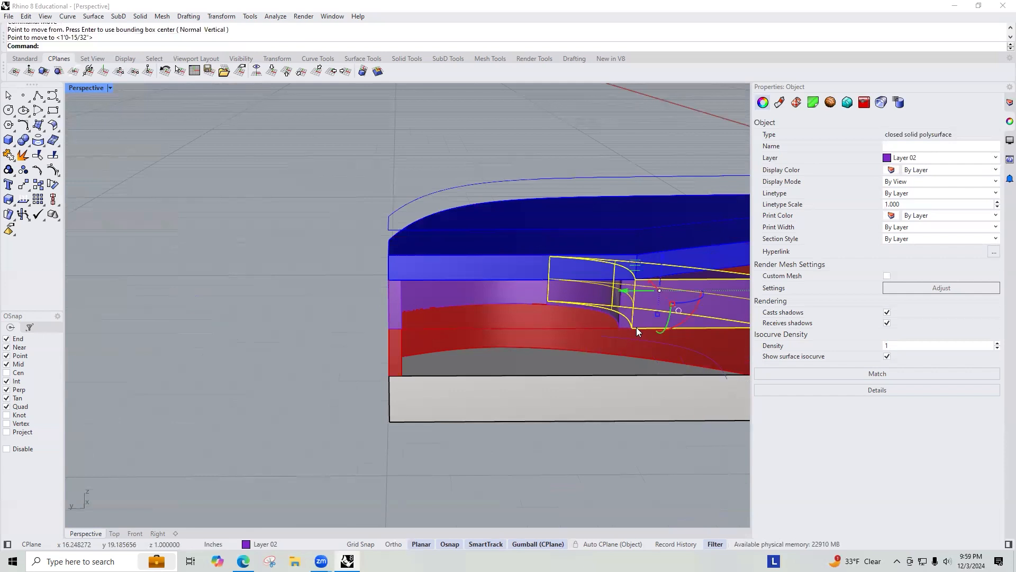
# Step: Select both wall pieces and Boolean-union them into one solid
pyautogui.scroll(-3, 477, 352)
pyautogui.scroll(2, 488, 367)
pyautogui.scroll(2, 484, 362)
pyautogui.keyDown('shift'); pyautogui.click(321, 326); pyautogui.keyUp('shift')
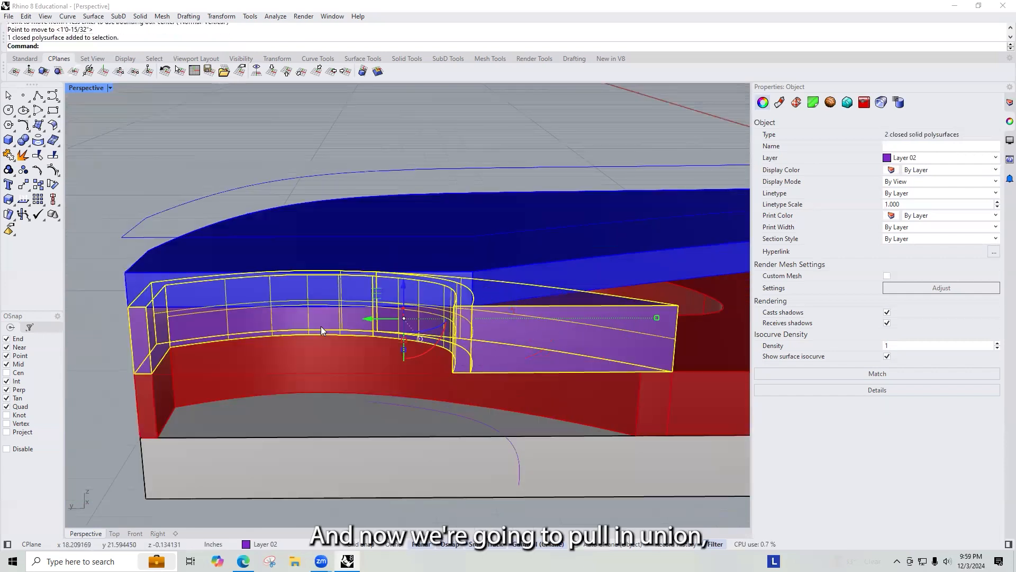
pyautogui.write('BooleanUnion')
pyautogui.press('Return')
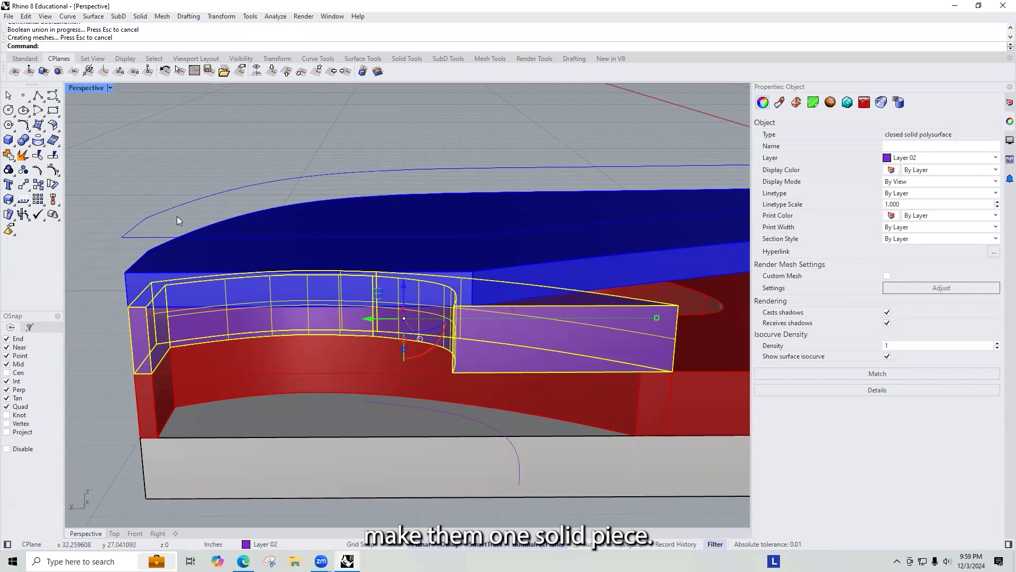
pyautogui.scroll(-2, 212, 225)
pyautogui.scroll(-5, 274, 232)
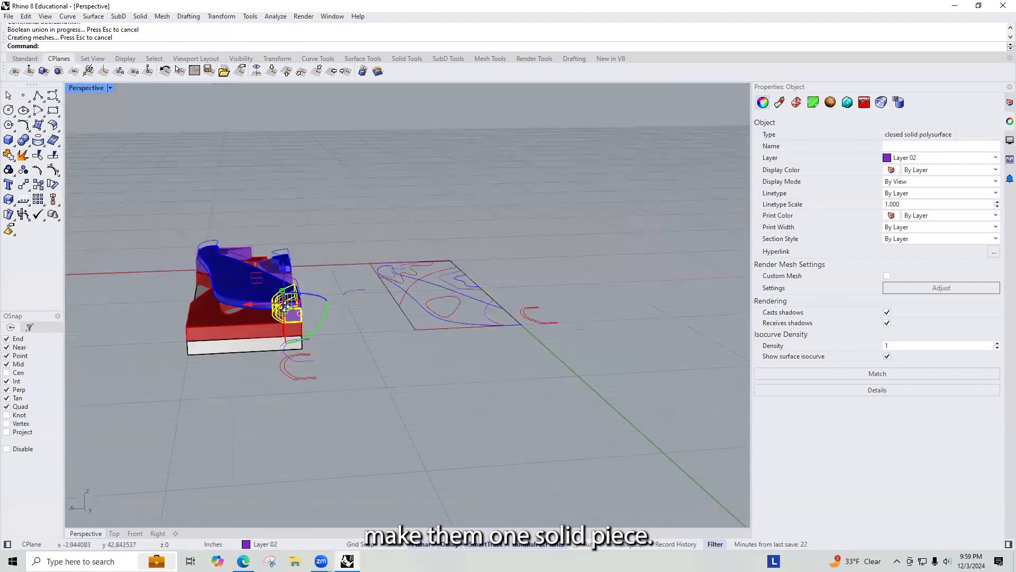
pyautogui.scroll(3, 363, 370)
pyautogui.press('Escape')
pyautogui.moveTo(306, 362); pyautogui.dragTo(279, 340, button='right')
pyautogui.scroll(-4, 264, 304)
pyautogui.scroll(7, 280, 340)
pyautogui.rightClick(280, 340)
pyautogui.write('boc')
pyautogui.press('Return')
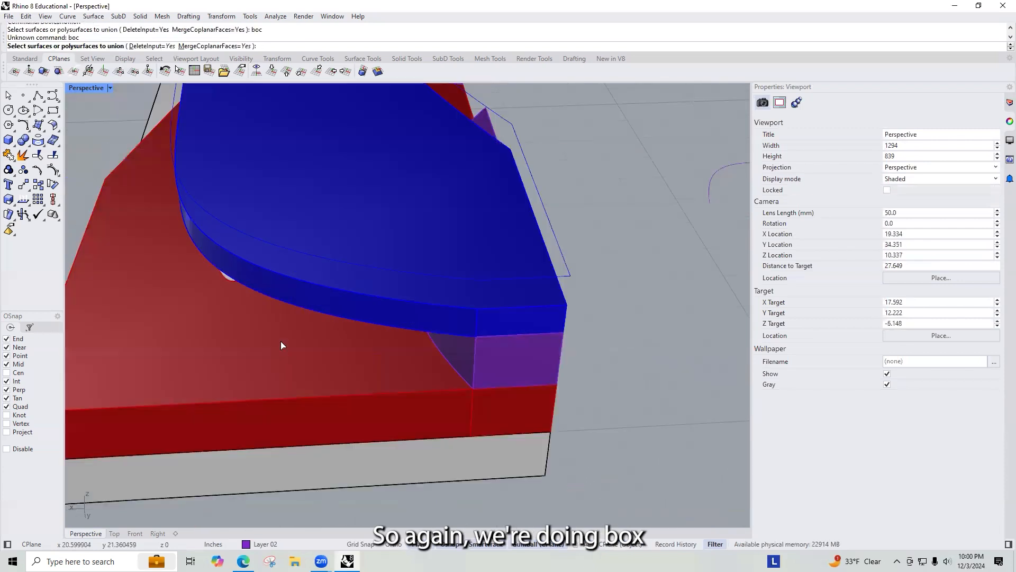
pyautogui.press('Escape')
pyautogui.write('box')
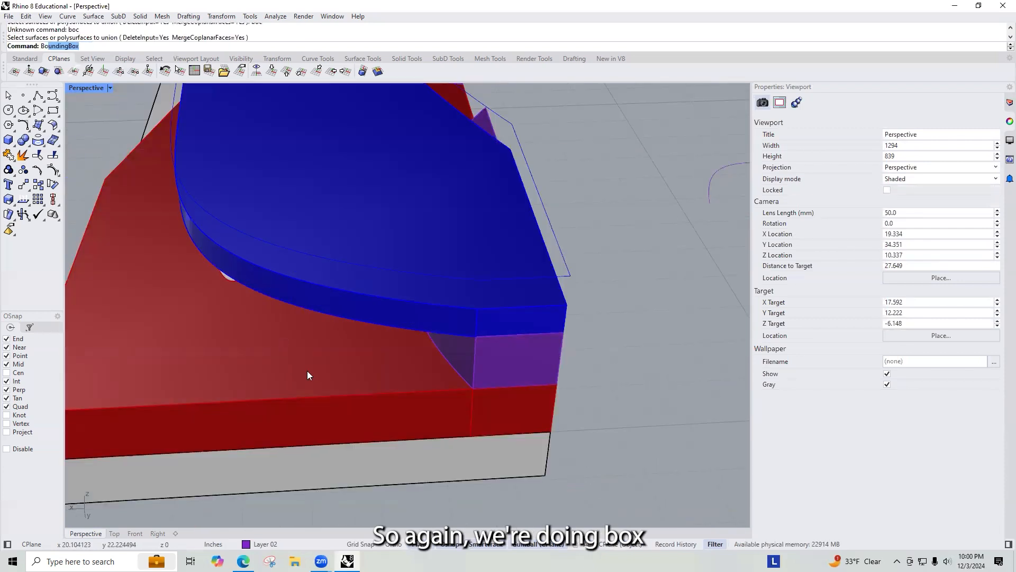
pyautogui.press('Return')
pyautogui.click(256, 365)
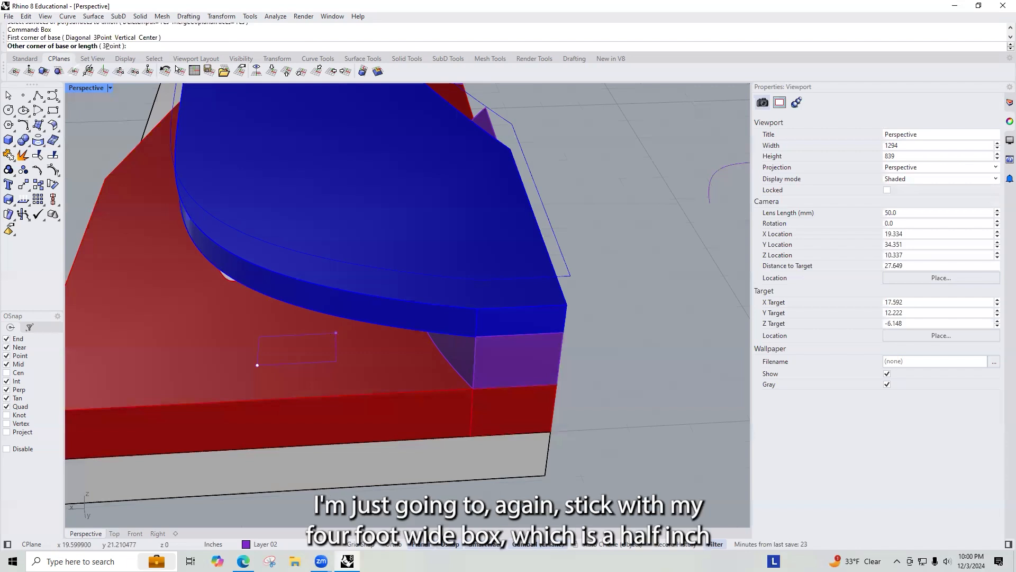
pyautogui.press('Return')
pyautogui.press('Escape')
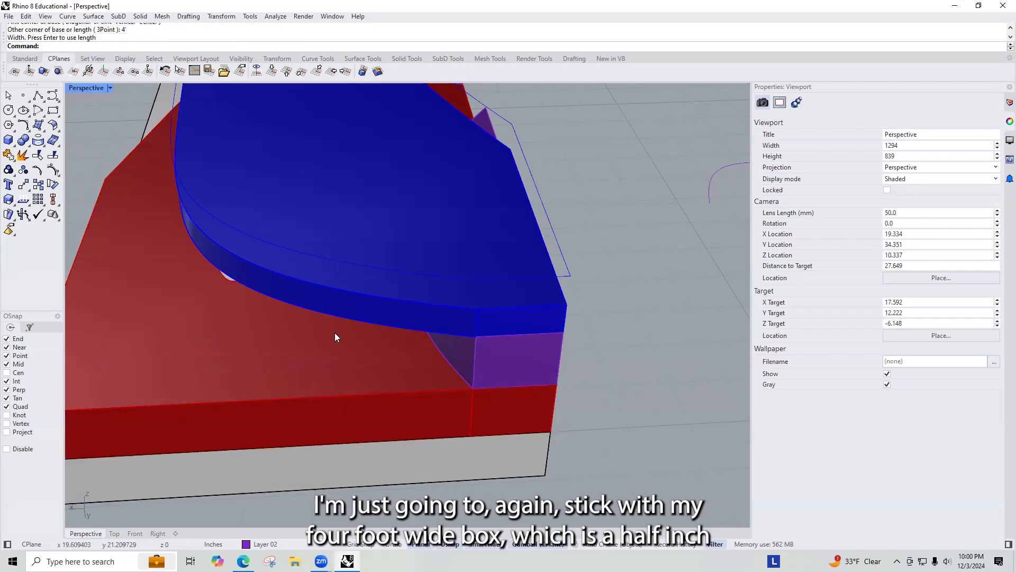
# Step: Draw a box 4' long and 0.5 wide, with its height snapped to the blue layer's corner
pyautogui.press('Return')
pyautogui.click(285, 341)
pyautogui.write('.5')
pyautogui.press('Return')
pyautogui.press('Return')
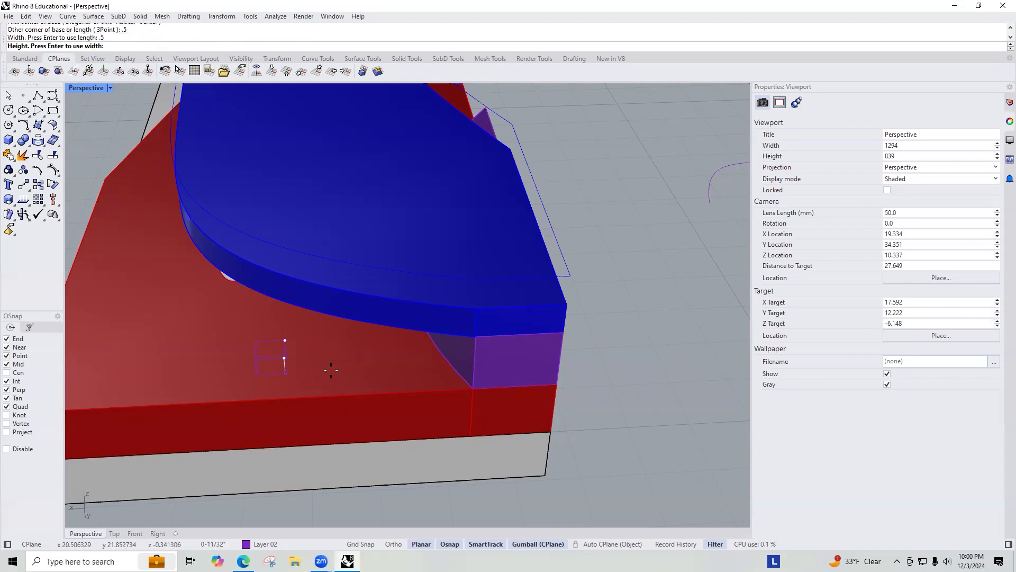
pyautogui.click(475, 342)
# Step: Select the box and stretch it longer with the gumball
pyautogui.moveTo(247, 311); pyautogui.dragTo(289, 278, button='right')
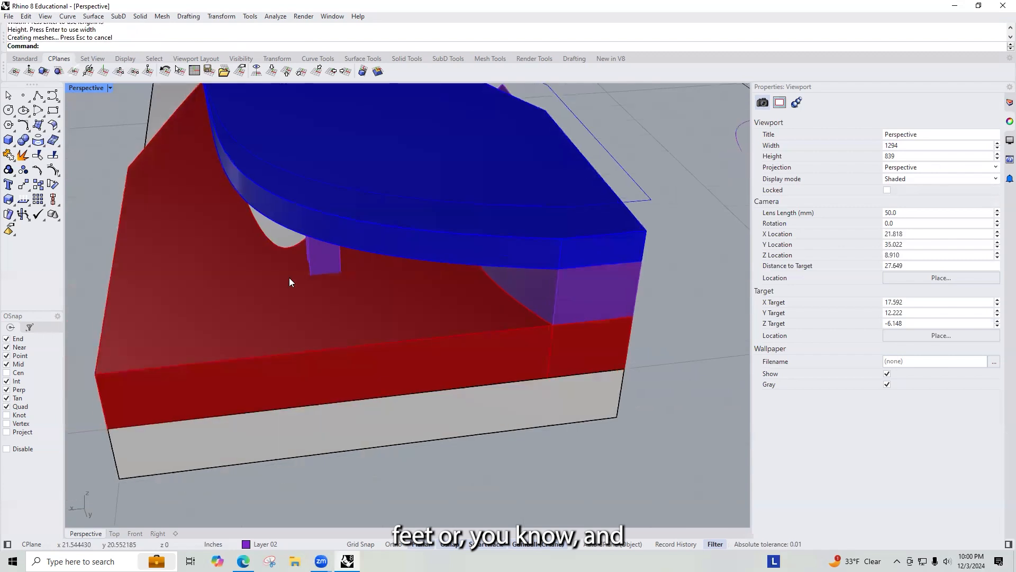
pyautogui.click(318, 266)
pyautogui.moveTo(338, 267); pyautogui.dragTo(427, 265)
# Step: Move the box from its lower edge midpoint to the wall's lower edge endpoint
pyautogui.write('Move')
pyautogui.press('Return')
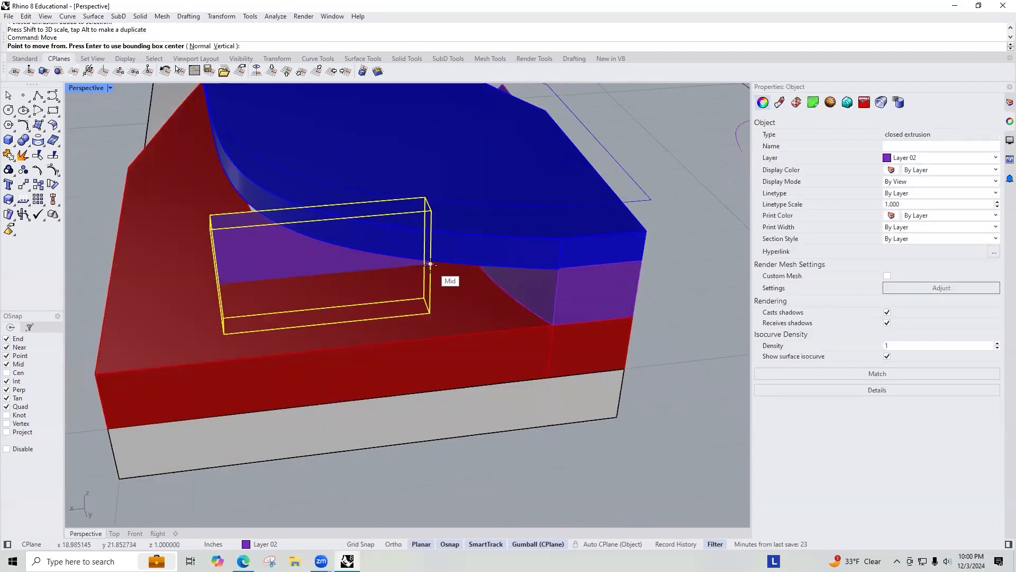
pyautogui.click(328, 323)
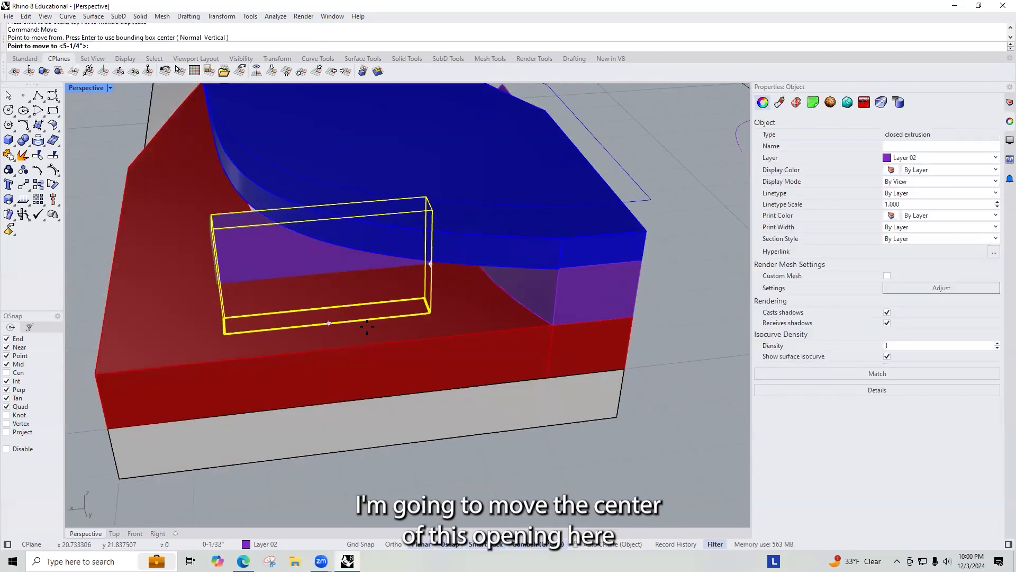
pyautogui.click(549, 320)
# Step: Try moving the box 4' and then 5 along a gumball axis, undoing each move
pyautogui.click(563, 277)
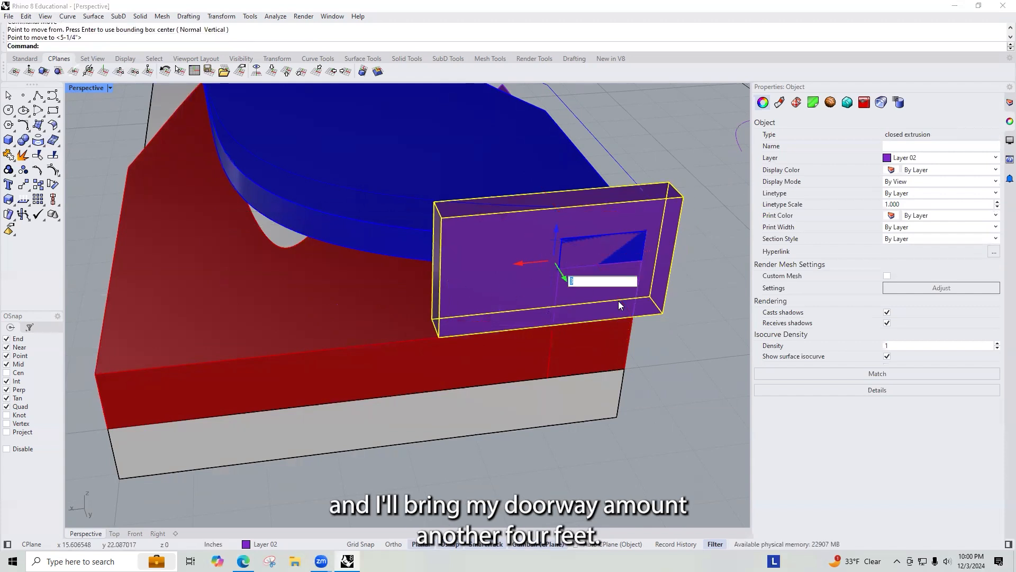
pyautogui.write("4'")
pyautogui.press('Return')
pyautogui.hotkey('ctrl', 'z')
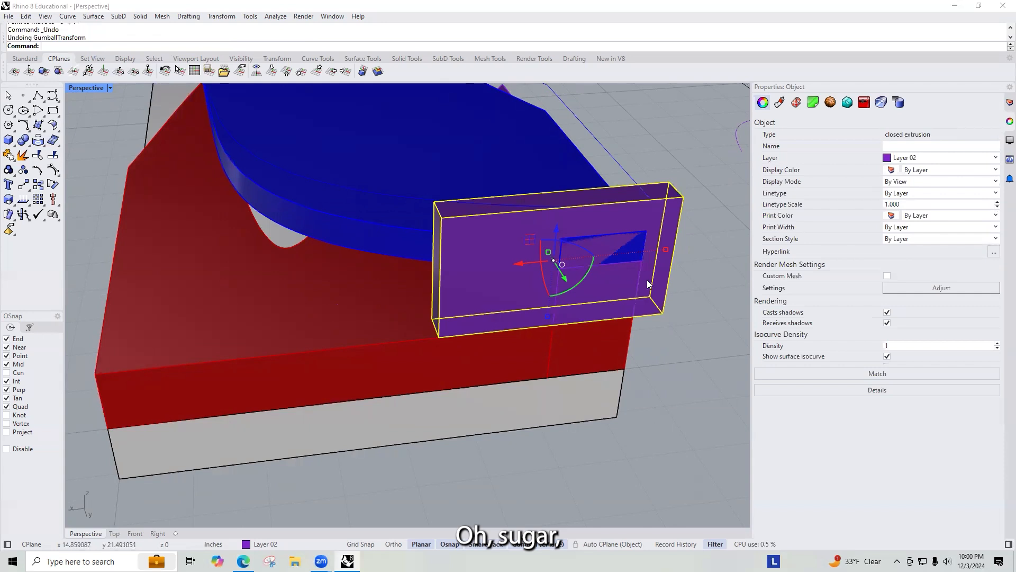
pyautogui.click(563, 275)
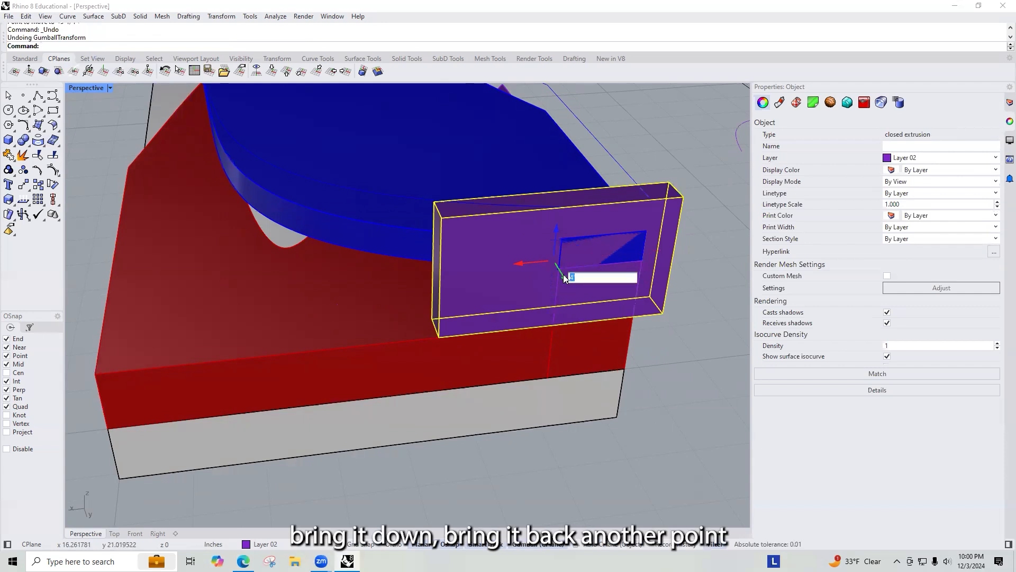
pyautogui.write('5')
pyautogui.press('Return')
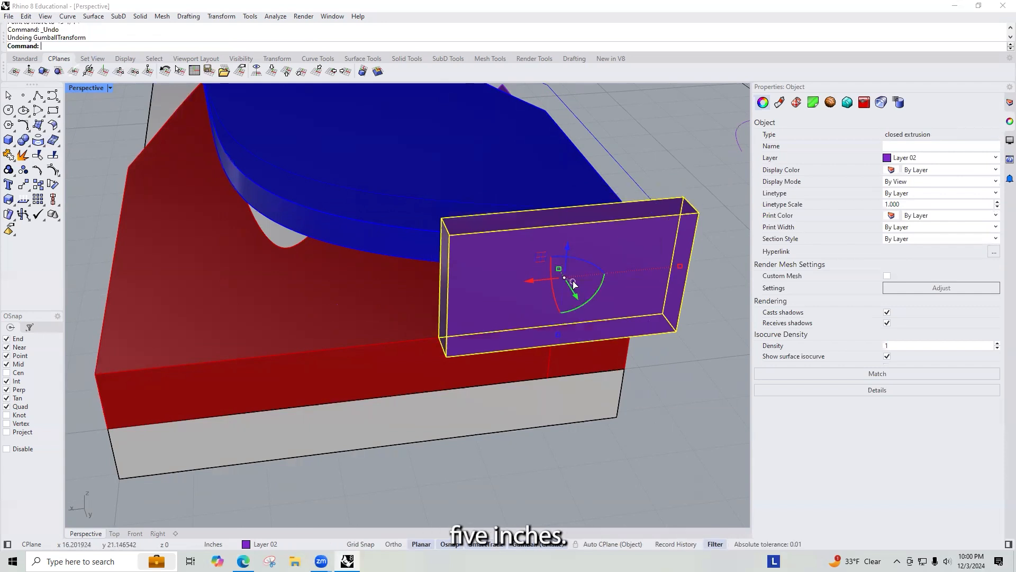
pyautogui.hotkey('ctrl', 'z')
# Step: Move the box -5 along the gumball axis
pyautogui.click(566, 281)
pyautogui.write('-5')
pyautogui.press('Return')
# Step: Select the stray object near the wall and delete it
pyautogui.moveTo(681, 336); pyautogui.dragTo(591, 298, button='right')
pyautogui.scroll(-10, 591, 298)
pyautogui.moveTo(467, 250); pyautogui.dragTo(556, 266, button='right')
pyautogui.moveTo(561, 269); pyautogui.dragTo(536, 228)
pyautogui.press('Delete')
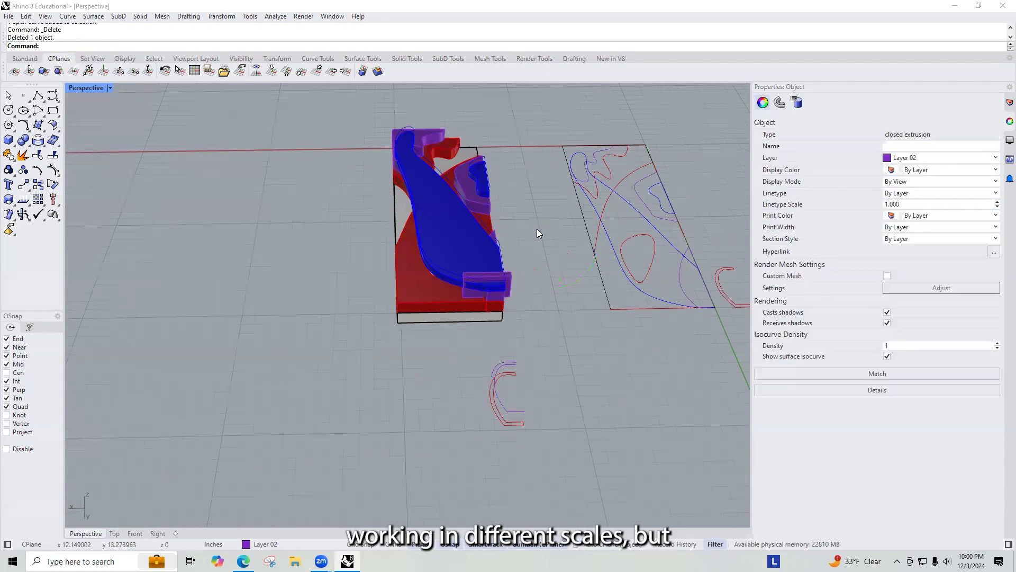
# Step: Window-select the leftover outline curves beside the model and delete them
pyautogui.moveTo(532, 340); pyautogui.dragTo(436, 491)
pyautogui.press('Delete')
# Step: Split the purple wall with the doorway box and delete the door piece cut out of it
pyautogui.moveTo(513, 371); pyautogui.dragTo(619, 365, button='right')
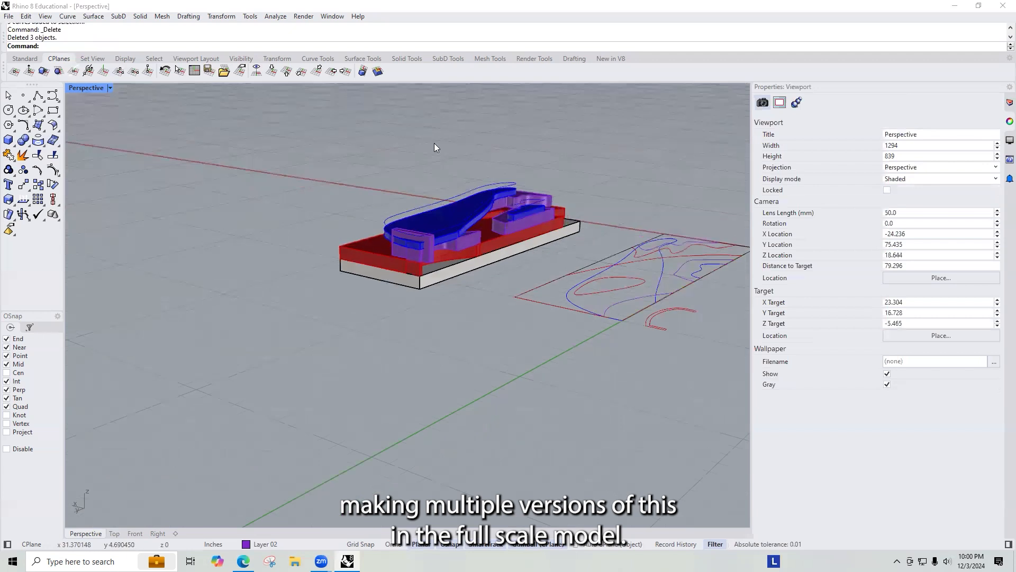
pyautogui.scroll(6, 477, 196)
pyautogui.moveTo(563, 266); pyautogui.dragTo(512, 236, button='right')
pyautogui.scroll(5, 298, 256)
pyautogui.moveTo(269, 274); pyautogui.dragTo(392, 313, button='right')
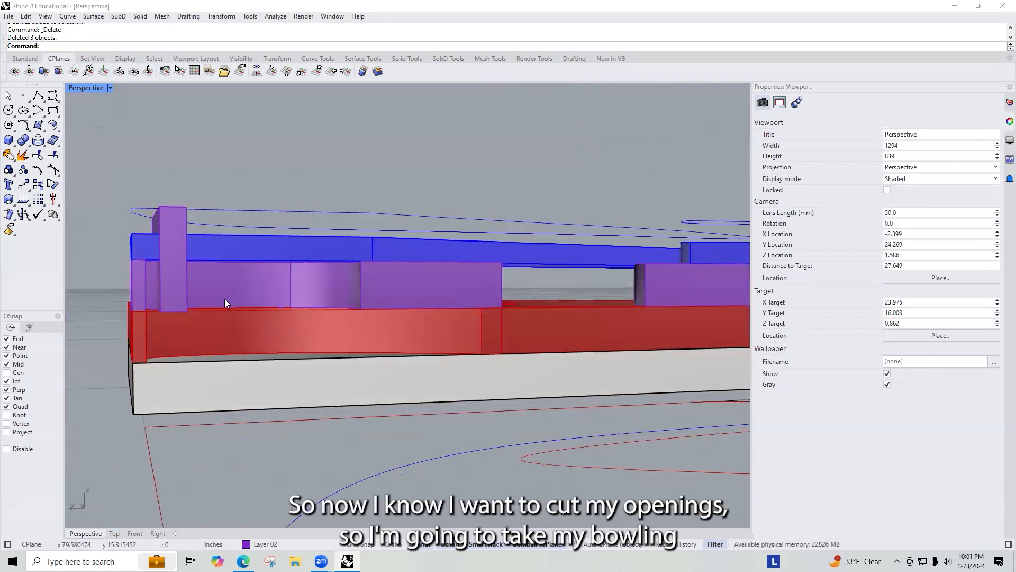
pyautogui.moveTo(226, 301); pyautogui.dragTo(268, 316, button='right')
pyautogui.click(524, 347)
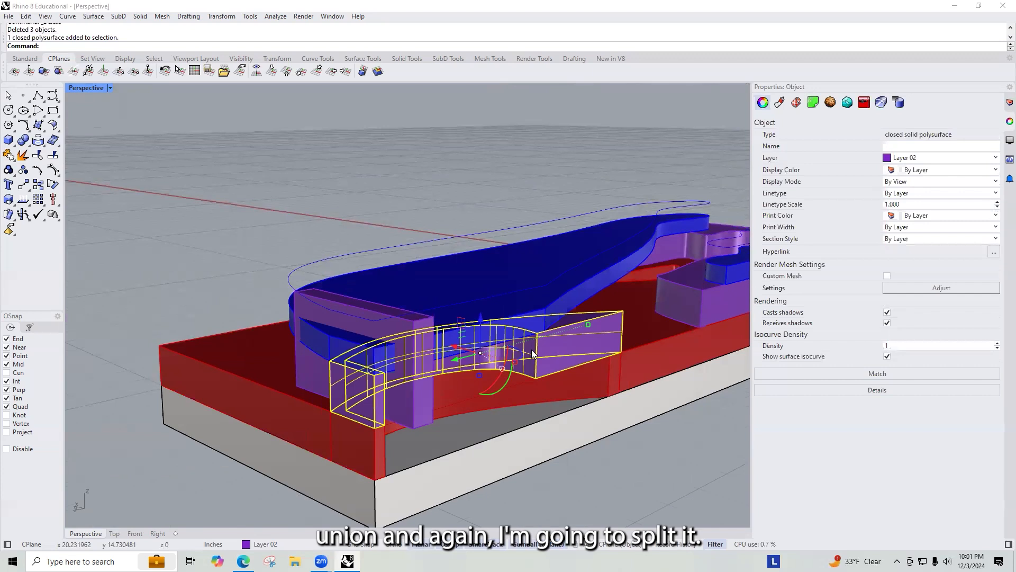
pyautogui.write('Split')
pyautogui.press('Return')
pyautogui.click(423, 394)
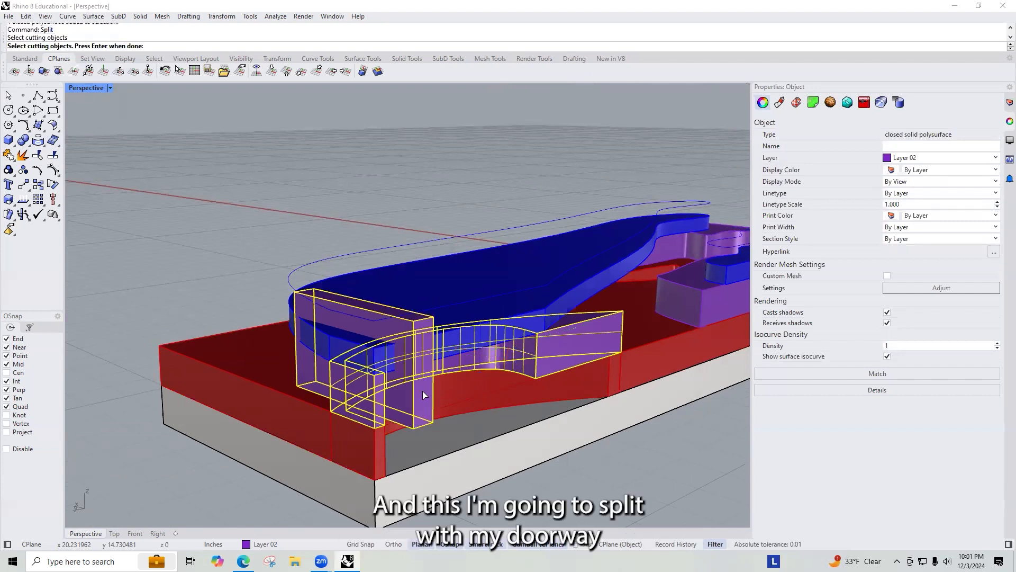
pyautogui.press('Return')
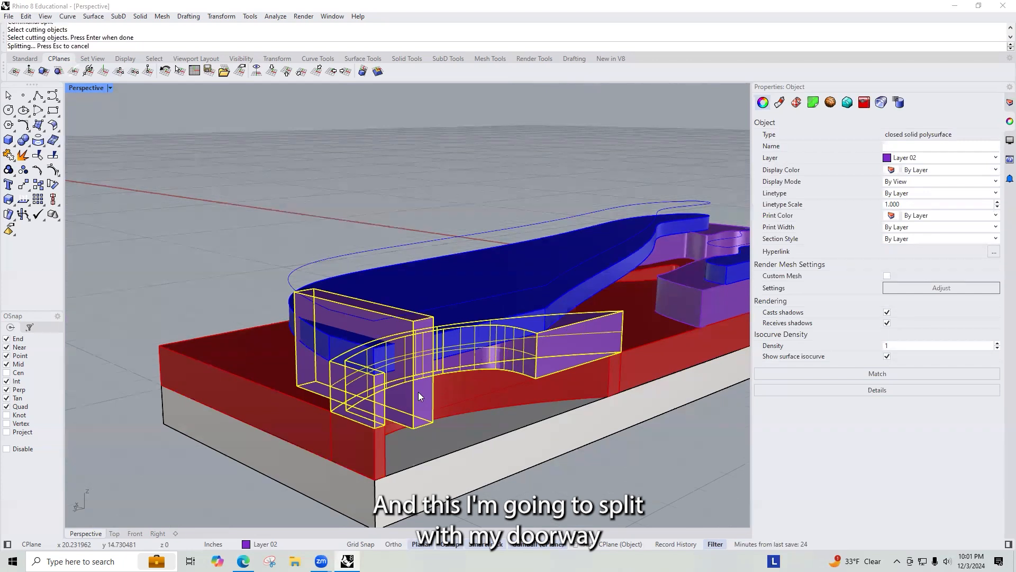
pyautogui.click(421, 332)
pyautogui.press('Delete')
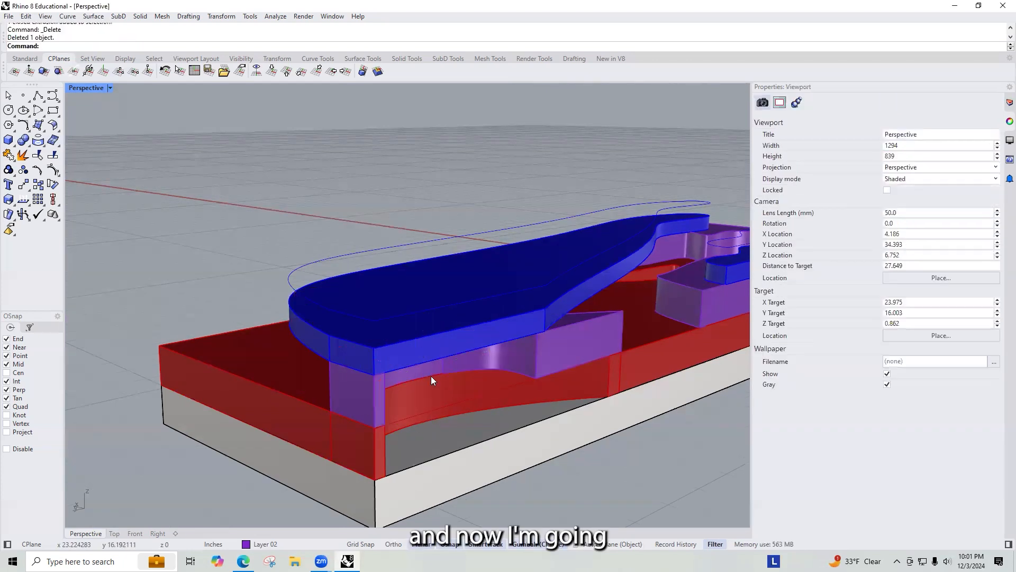
# Step: Cap the open pieces of the split purple wall so each becomes a closed solid
pyautogui.moveTo(390, 375); pyautogui.dragTo(214, 353, button='right')
pyautogui.scroll(5, 185, 338)
pyautogui.click(285, 351)
pyautogui.write('cap')
pyautogui.press('Return')
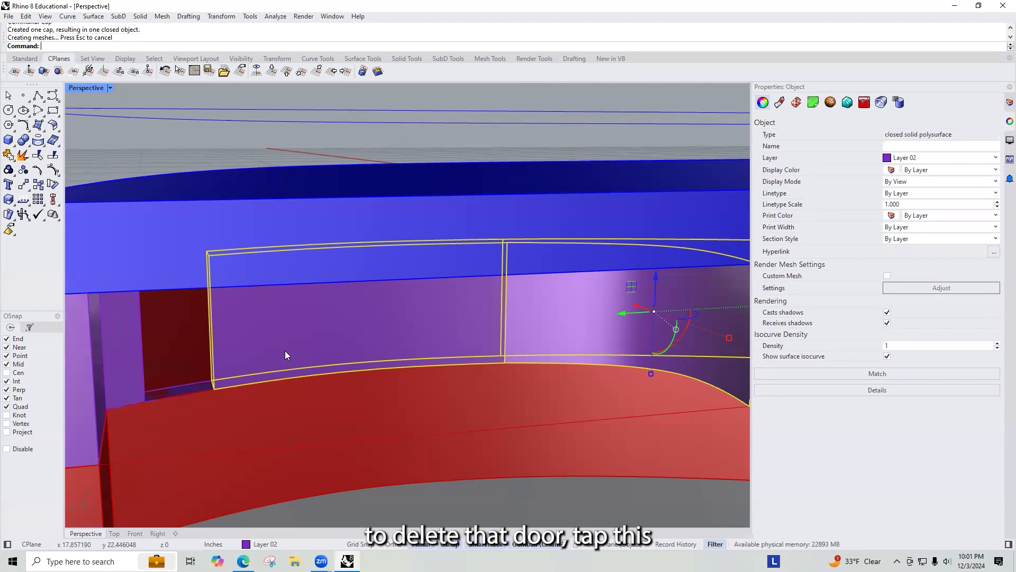
pyautogui.click(142, 340)
pyautogui.write('Cap')
pyautogui.press('Return')
# Step: Orbit and zoom around the stacked model to inspect where further openings could be cut
pyautogui.scroll(-6, 226, 346)
pyautogui.moveTo(273, 341); pyautogui.dragTo(378, 437, button='right')
pyautogui.moveTo(391, 337); pyautogui.dragTo(374, 322, button='right')
pyautogui.moveTo(112, 359); pyautogui.dragTo(316, 334, button='right')
pyautogui.scroll(-5, 317, 335)
pyautogui.moveTo(335, 380); pyautogui.dragTo(266, 384, button='right')
pyautogui.scroll(5, 380, 356)
pyautogui.scroll(-4, 475, 380)
pyautogui.scroll(5, 435, 370)
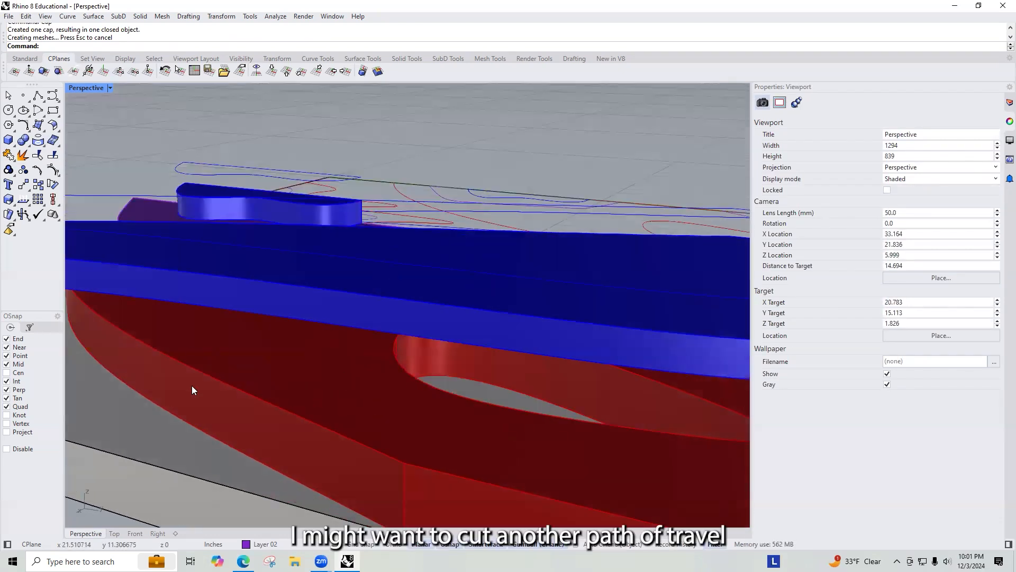
pyautogui.scroll(-8, 425, 377)
pyautogui.moveTo(425, 378); pyautogui.dragTo(483, 384, button='right')
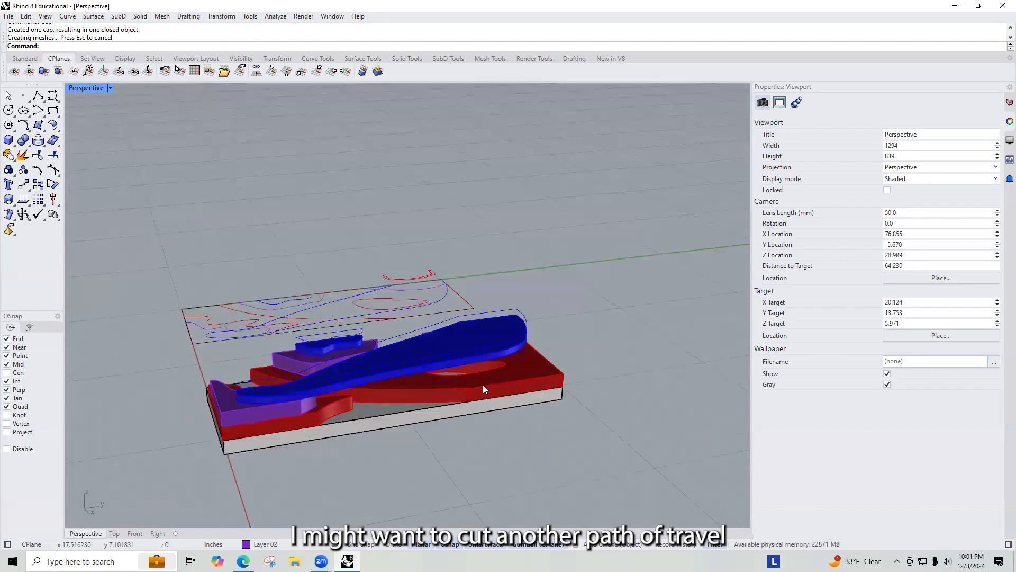
pyautogui.scroll(5, 482, 386)
pyautogui.moveTo(436, 351); pyautogui.dragTo(324, 335, button='right')
pyautogui.scroll(-2, 328, 345)
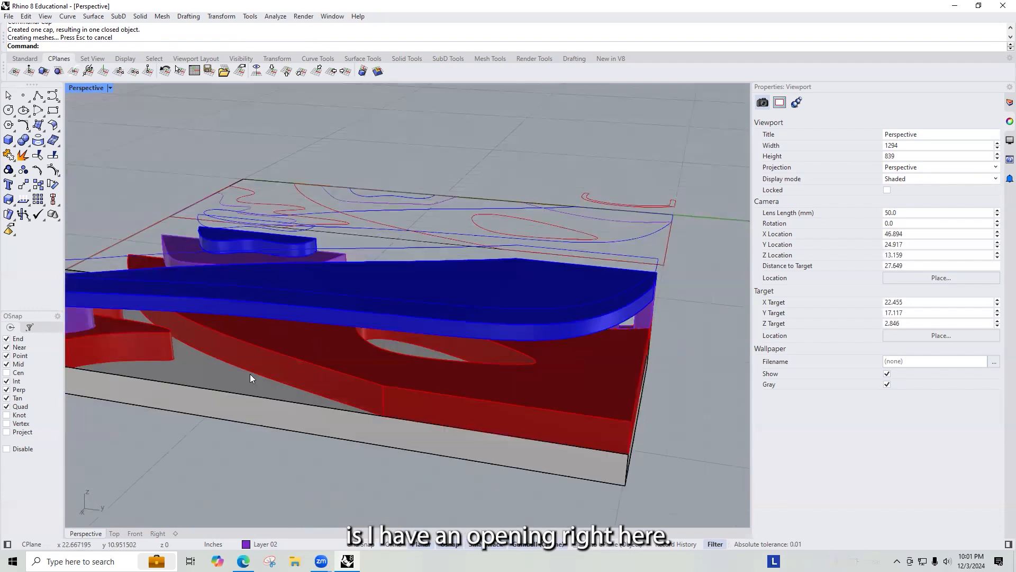
pyautogui.moveTo(417, 360); pyautogui.dragTo(580, 394, button='right')
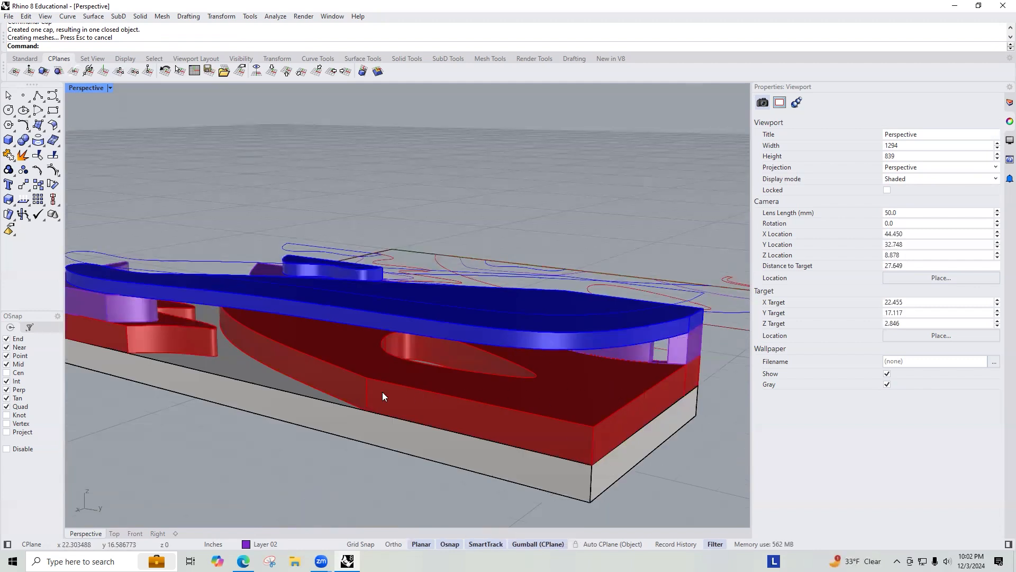
pyautogui.moveTo(356, 393); pyautogui.dragTo(354, 370, button='right')
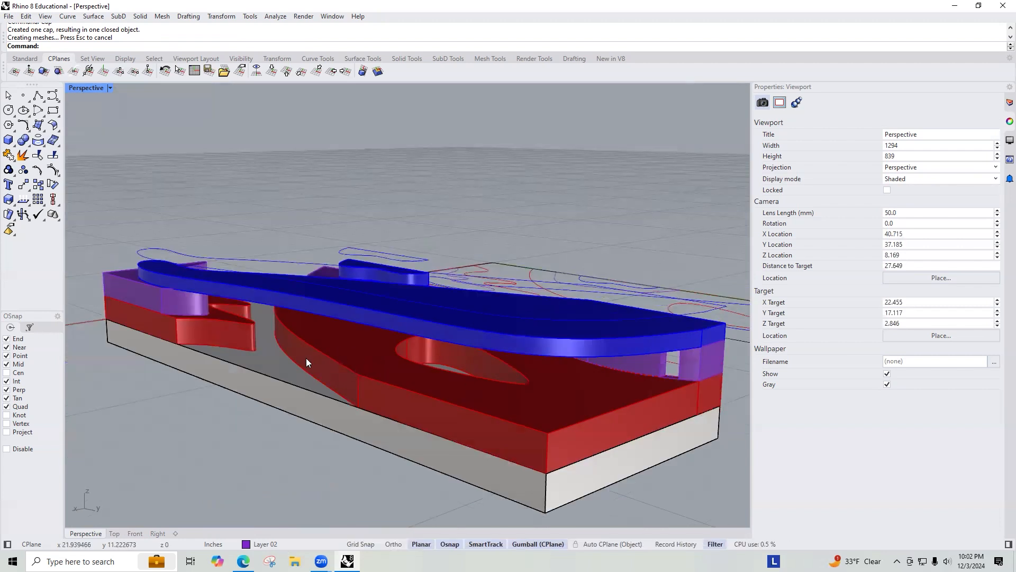
pyautogui.moveTo(196, 363); pyautogui.dragTo(251, 375, button='right')
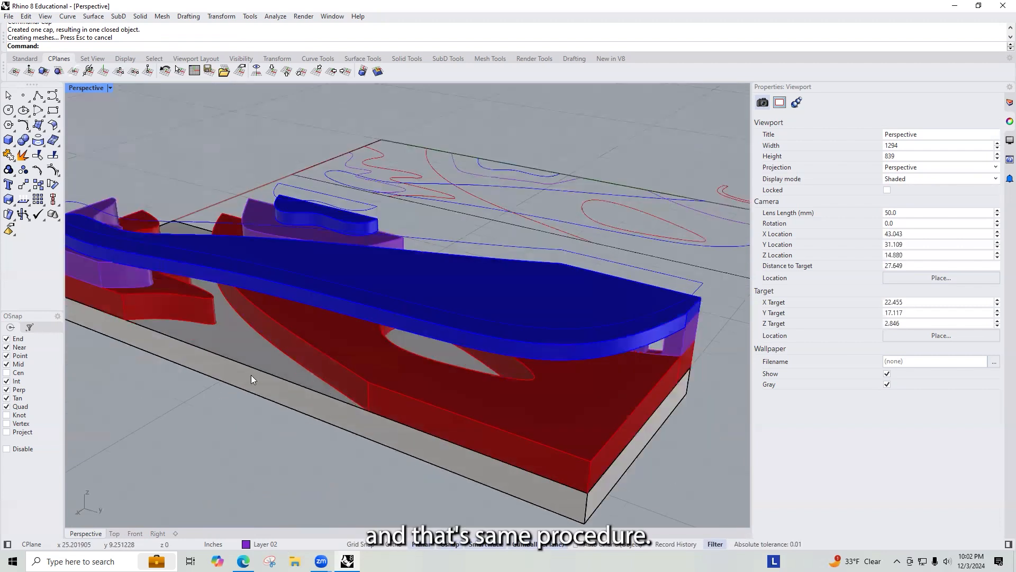
pyautogui.moveTo(697, 360); pyautogui.dragTo(623, 334, button='right')
pyautogui.moveTo(675, 396); pyautogui.dragTo(678, 382, button='right')
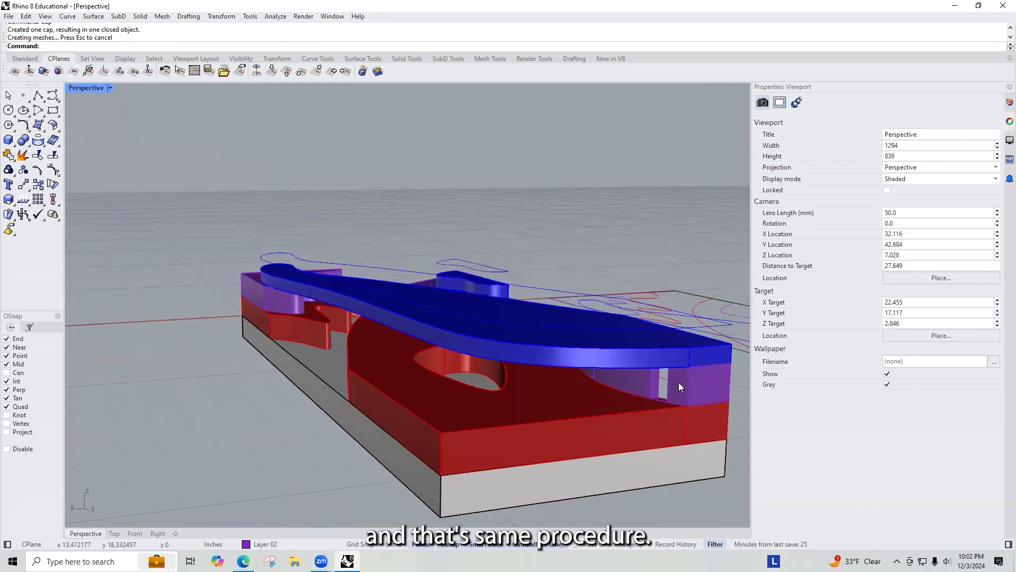
pyautogui.scroll(-8, 678, 382)
pyautogui.moveTo(422, 343); pyautogui.dragTo(271, 312, button='right')
pyautogui.scroll(8, 325, 353)
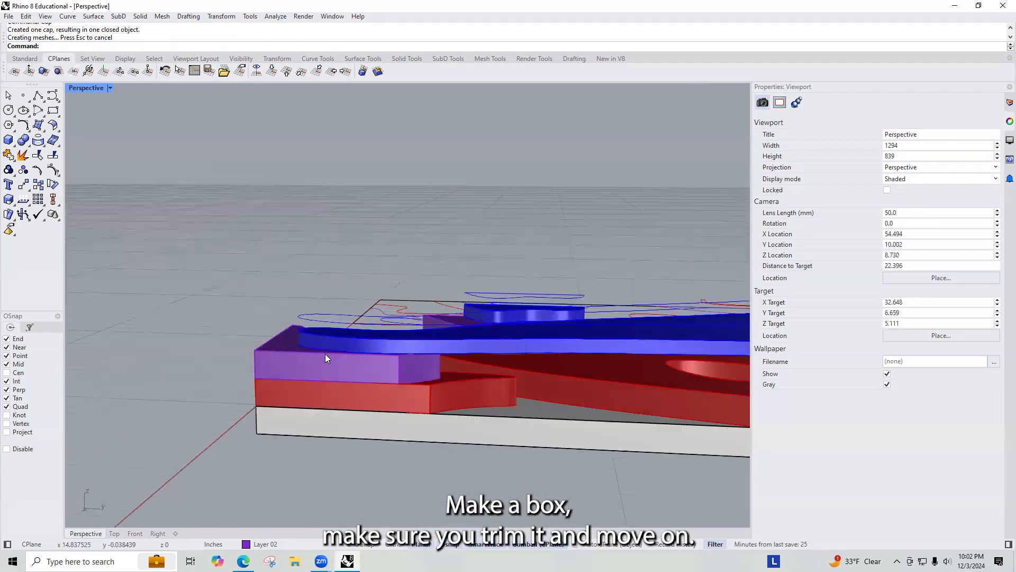
pyautogui.moveTo(409, 361); pyautogui.dragTo(508, 370, button='right')
pyautogui.scroll(-10, 175, 354)
pyautogui.moveTo(228, 355); pyautogui.dragTo(477, 370, button='right')
pyautogui.scroll(10, 281, 434)
pyautogui.moveTo(289, 429); pyautogui.dragTo(527, 351, button='right')
pyautogui.scroll(-8, 110, 345)
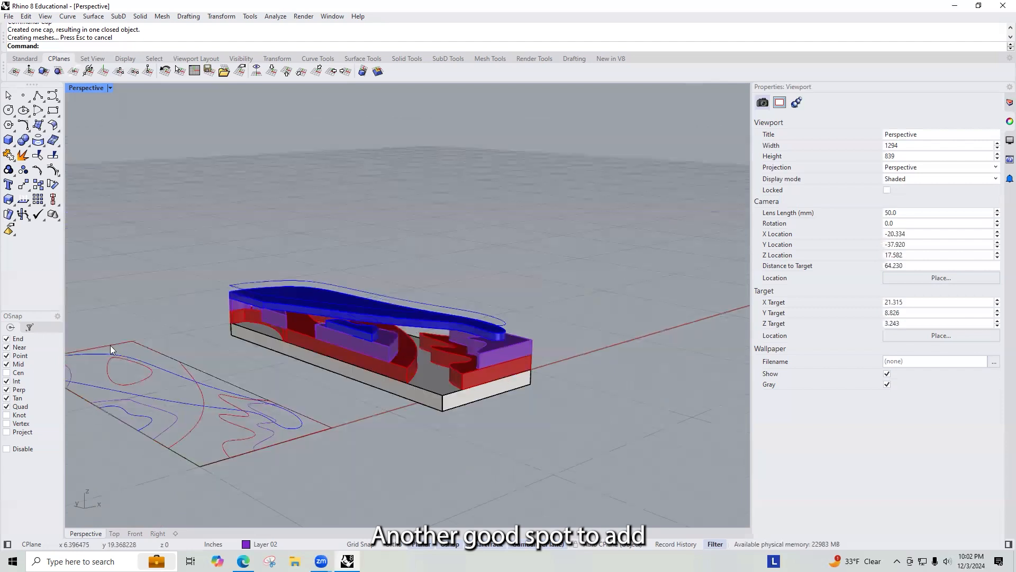
pyautogui.scroll(8, 254, 317)
pyautogui.moveTo(280, 370); pyautogui.dragTo(233, 368, button='right')
pyautogui.scroll(-8, 233, 368)
pyautogui.scroll(4, 496, 362)
pyautogui.moveTo(403, 367); pyautogui.dragTo(249, 364, button='right')
pyautogui.scroll(5, 248, 364)
# Step: Try cutting a box out of the red layer at the model's corner with Boolean Difference
pyautogui.write('box')
pyautogui.press('Return')
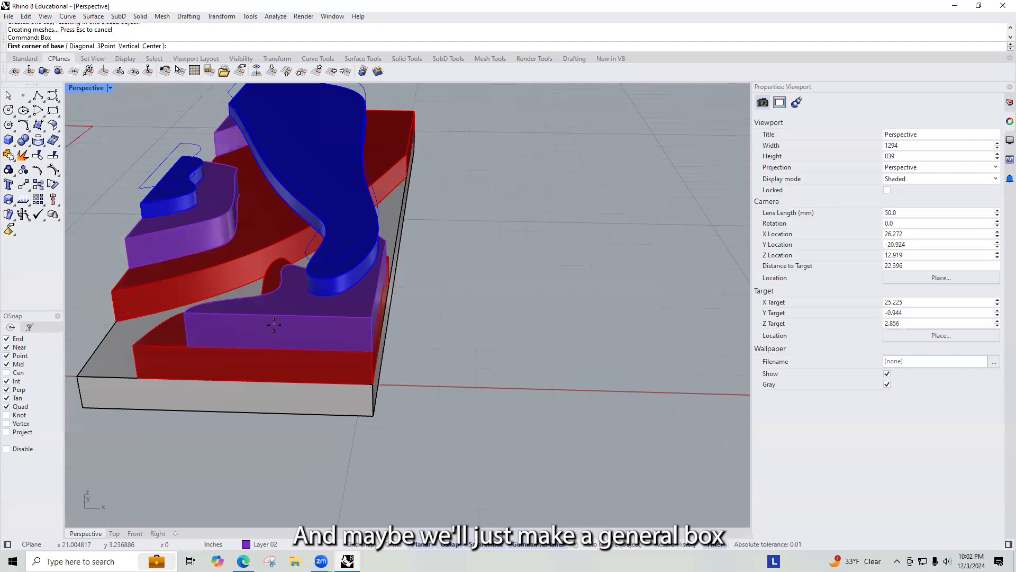
pyautogui.click(268, 382)
pyautogui.moveTo(437, 336); pyautogui.dragTo(346, 363, button='right')
pyautogui.click(482, 312)
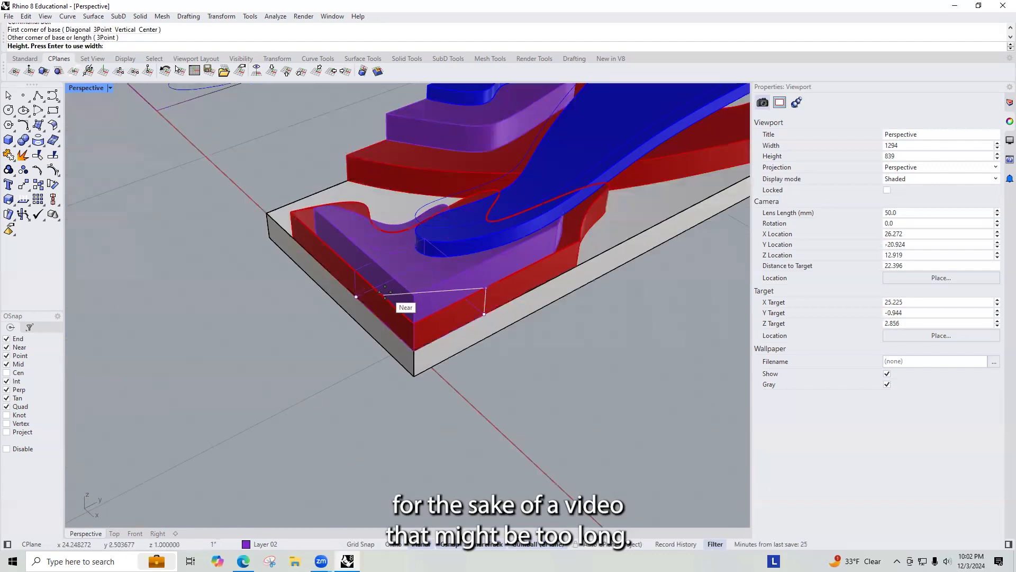
pyautogui.click(400, 296)
pyautogui.moveTo(325, 306); pyautogui.dragTo(321, 392, button='right')
pyautogui.click(191, 377)
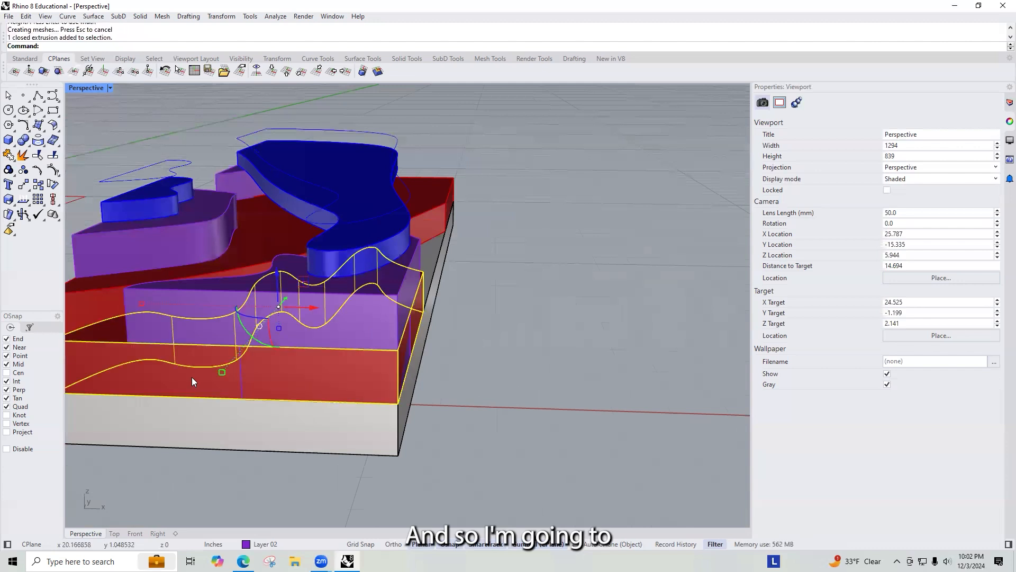
pyautogui.write('Boolean')
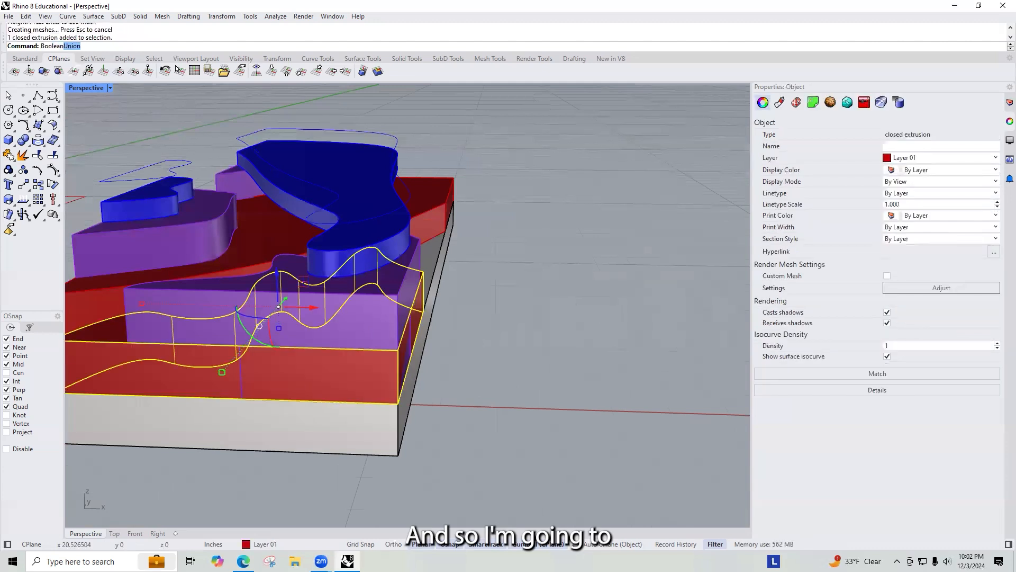
pyautogui.write('D')
pyautogui.press('Return')
pyautogui.click(272, 374)
pyautogui.press('Return')
# Step: Undo the Boolean Difference and the oversized corner box
pyautogui.moveTo(539, 363); pyautogui.dragTo(510, 329, button='right')
pyautogui.scroll(-8, 391, 452)
pyautogui.moveTo(384, 449); pyautogui.dragTo(358, 420, button='right')
pyautogui.scroll(6, 359, 420)
pyautogui.moveTo(278, 430); pyautogui.dragTo(339, 455, button='right')
pyautogui.scroll(-4, 312, 389)
pyautogui.moveTo(244, 404); pyautogui.dragTo(381, 477, button='right')
pyautogui.scroll(4, 330, 492)
pyautogui.keyDown('shift'); pyautogui.moveTo(312, 448); pyautogui.dragTo(219, 332, button='right'); pyautogui.keyUp('shift')
pyautogui.write('box')
pyautogui.press('Return')
pyautogui.press('Escape')
pyautogui.hotkey('ctrl', 'z')
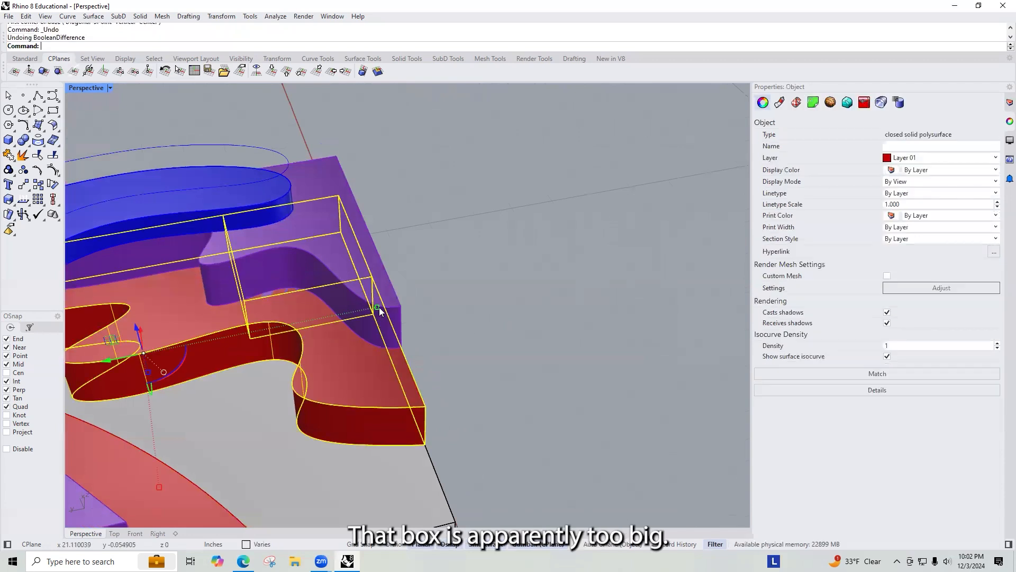
pyautogui.hotkey('ctrl', 'z')
# Step: Draw a smaller box over the corner of the red and purple layers
pyautogui.moveTo(324, 242); pyautogui.dragTo(265, 236, button='right')
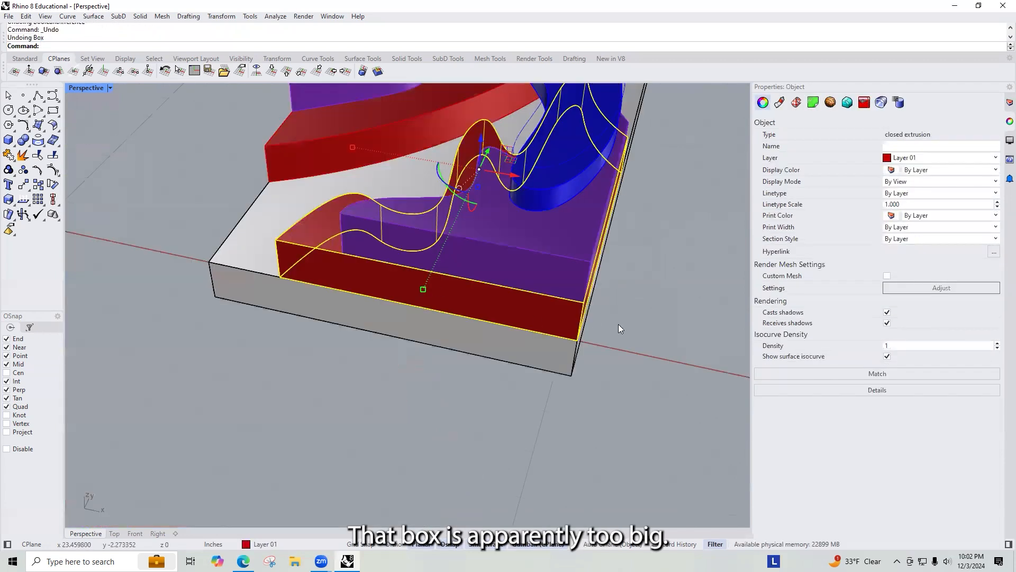
pyautogui.rightClick(655, 325)
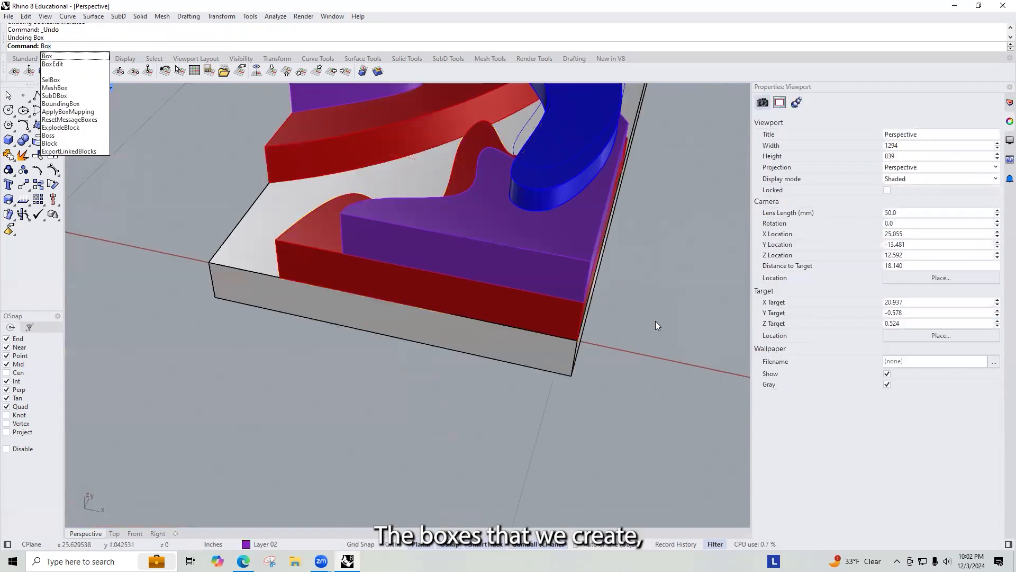
pyautogui.press('Return')
pyautogui.click(457, 315)
pyautogui.moveTo(592, 294); pyautogui.dragTo(662, 391, button='right')
pyautogui.click(660, 366)
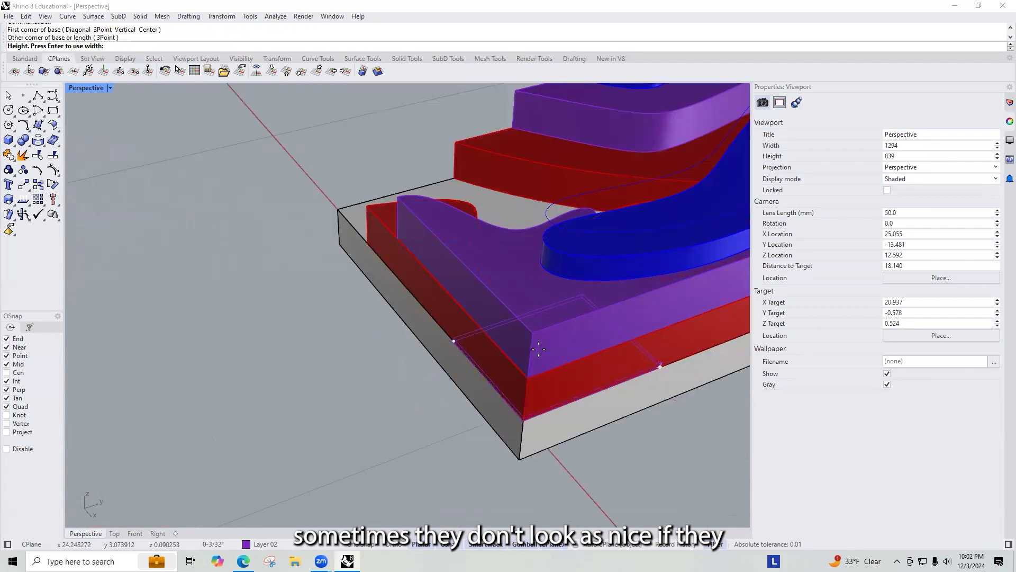
pyautogui.click(527, 376)
pyautogui.moveTo(379, 298); pyautogui.dragTo(524, 296, button='right')
pyautogui.scroll(-12, 523, 293)
pyautogui.scroll(10, 661, 410)
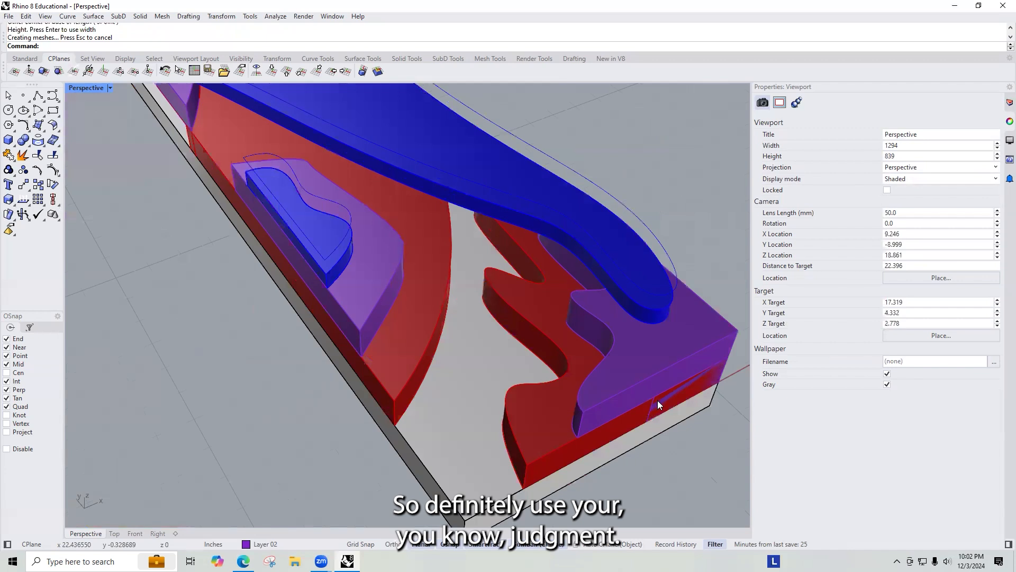
pyautogui.scroll(3, 657, 401)
# Step: Try scaling the corner box with the gumball and undo the scale
pyautogui.click(657, 400)
pyautogui.moveTo(594, 350); pyautogui.dragTo(570, 359)
pyautogui.moveTo(570, 337); pyautogui.dragTo(570, 388, button='right')
pyautogui.hotkey('ctrl', 'z')
pyautogui.press('Escape')
# Step: Subtract the corner box from the red layer wall with Boolean Difference
pyautogui.scroll(-7, 497, 370)
pyautogui.scroll(5, 601, 376)
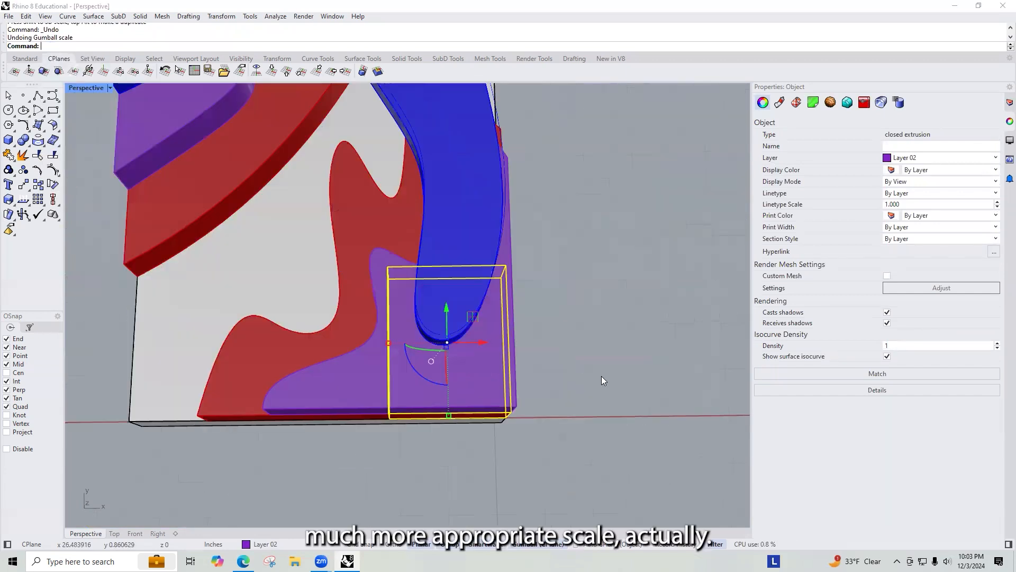
pyautogui.scroll(2, 601, 376)
pyautogui.moveTo(310, 346); pyautogui.dragTo(381, 261, button='right')
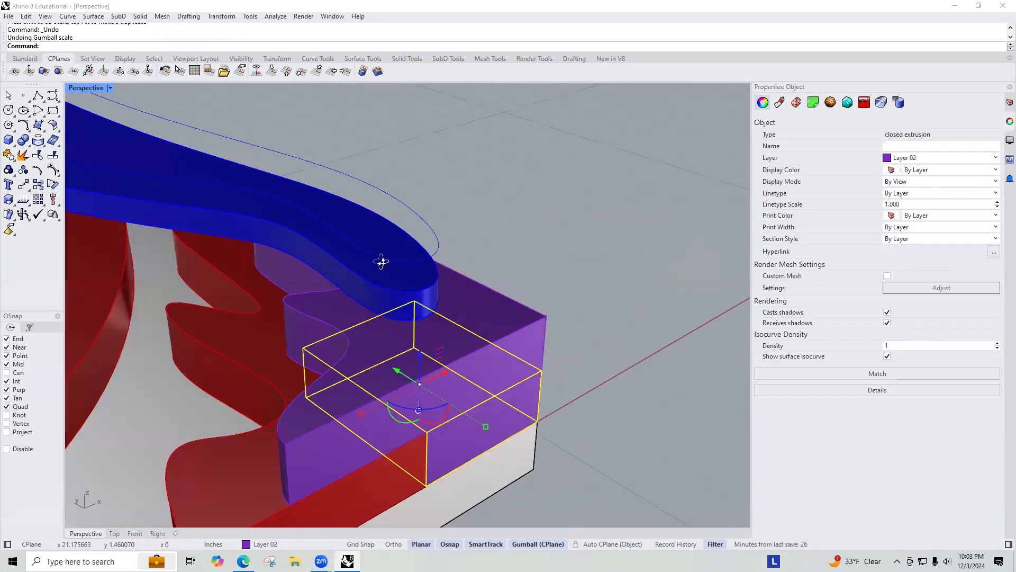
pyautogui.press('Escape')
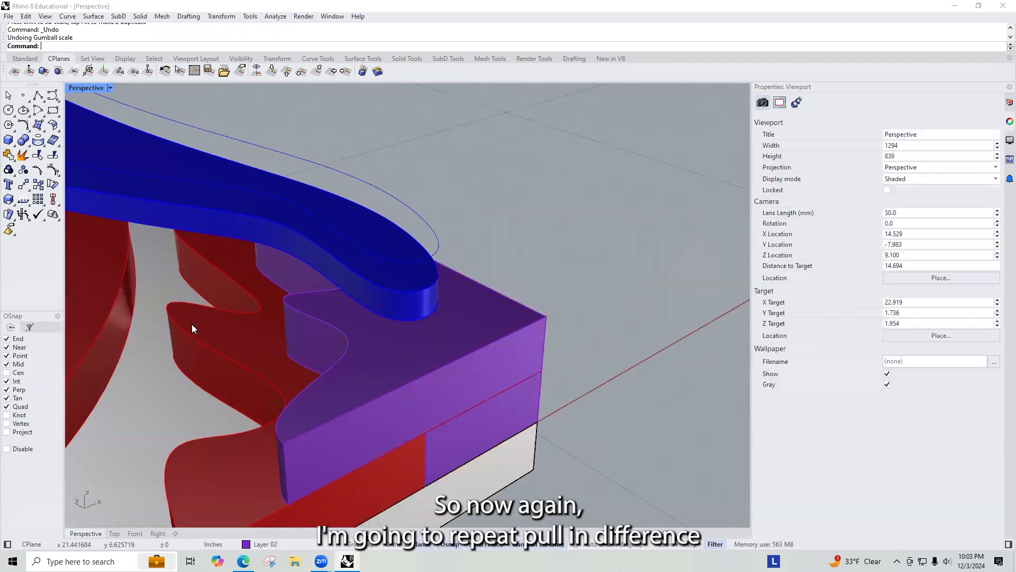
pyautogui.click(244, 326)
pyautogui.write('booleandif')
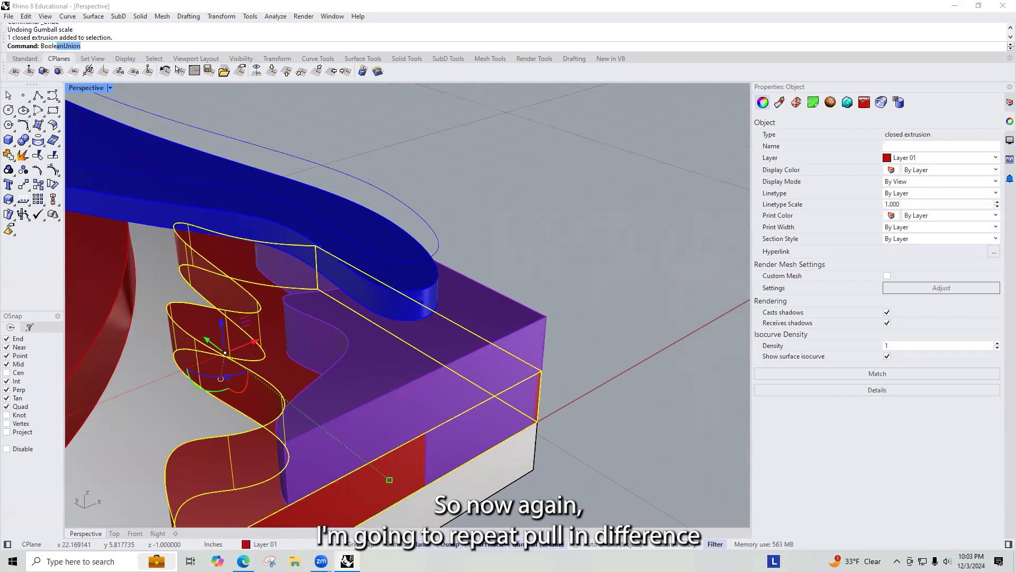
pyautogui.press('Return')
pyautogui.click(474, 430)
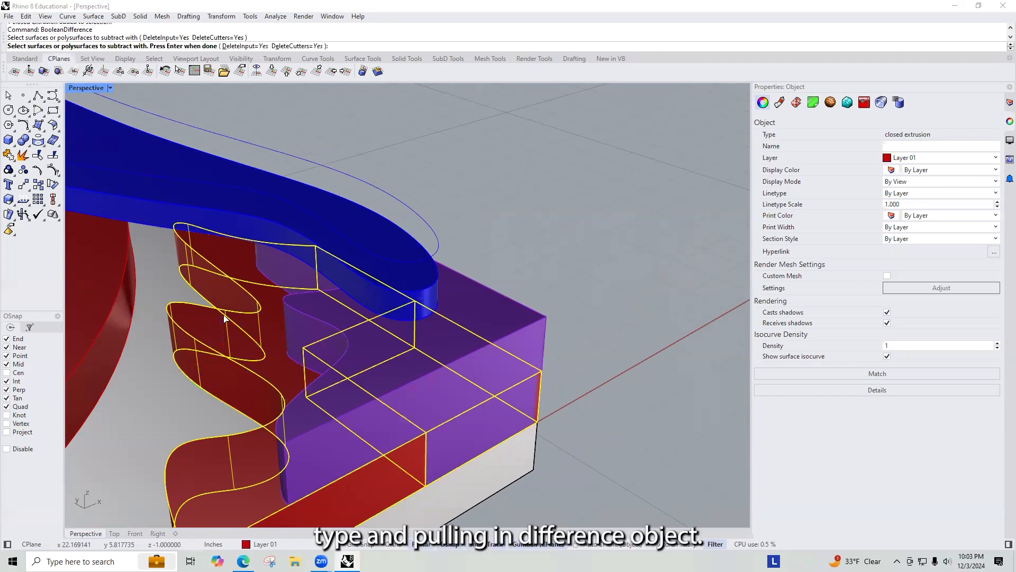
pyautogui.press('Return')
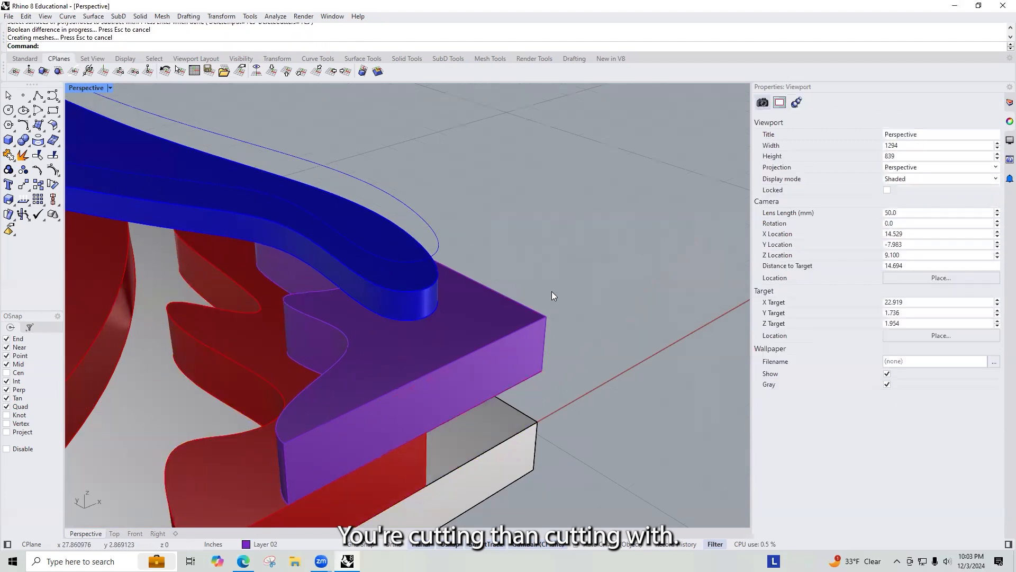
# Step: Draw a narrow box about 0.5 inch wide across the red wall as a doorway cutter
pyautogui.scroll(-5, 317, 332)
pyautogui.moveTo(257, 226); pyautogui.dragTo(467, 433, button='right')
pyautogui.write('Boc')
pyautogui.press('Return')
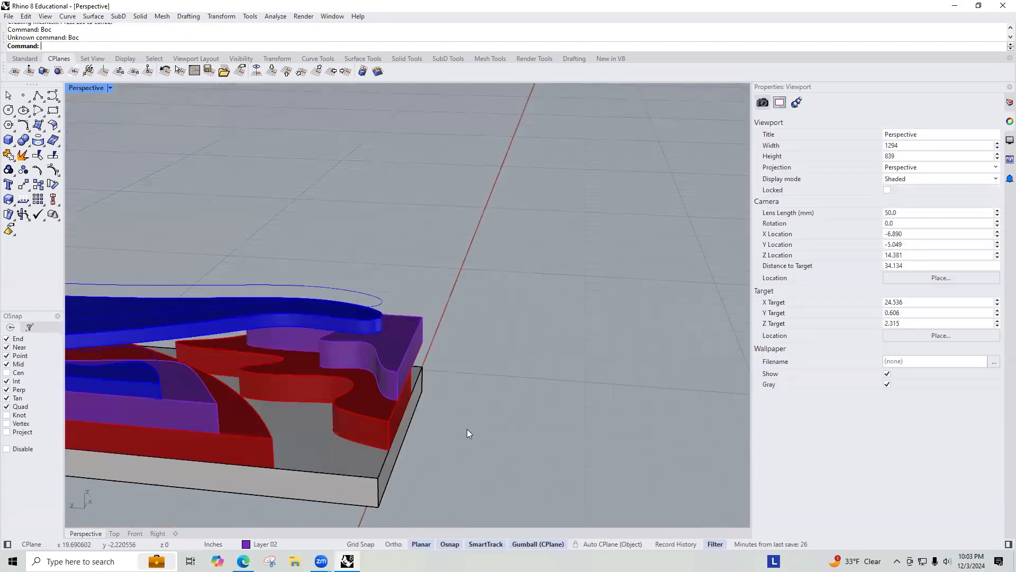
pyautogui.write('Box')
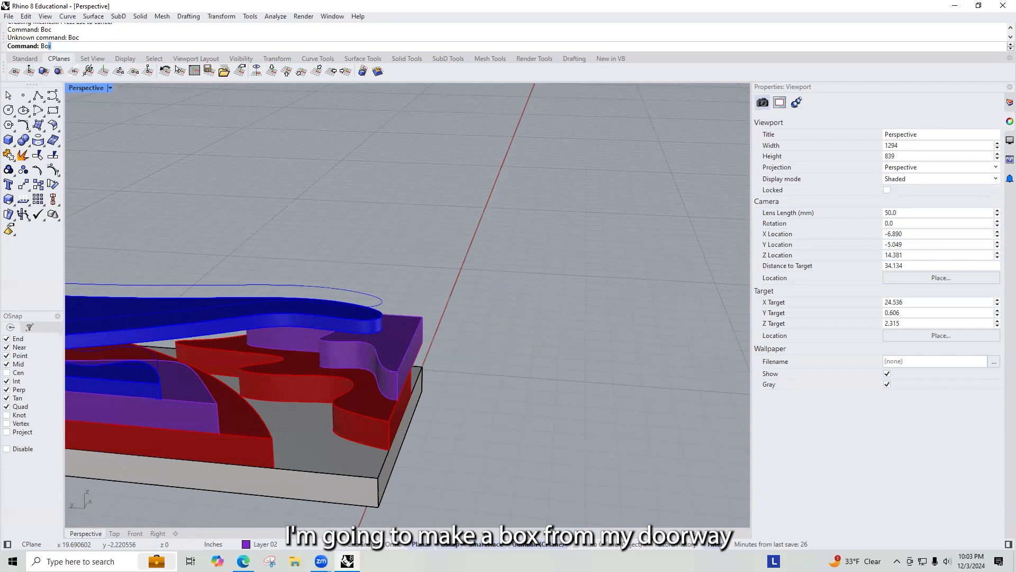
pyautogui.press('Return')
pyautogui.scroll(5, 343, 417)
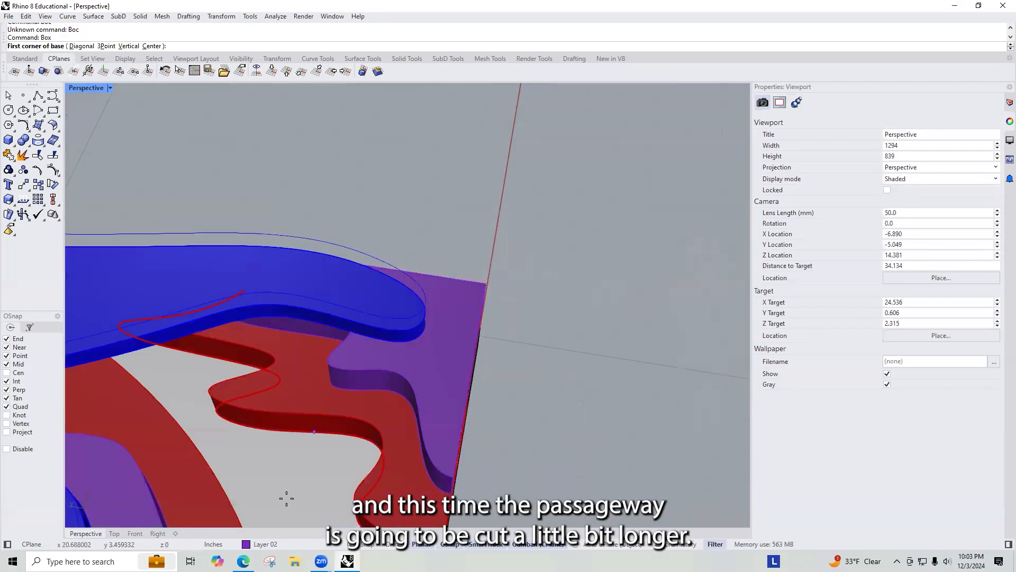
pyautogui.scroll(2, 247, 443)
pyautogui.click(214, 413)
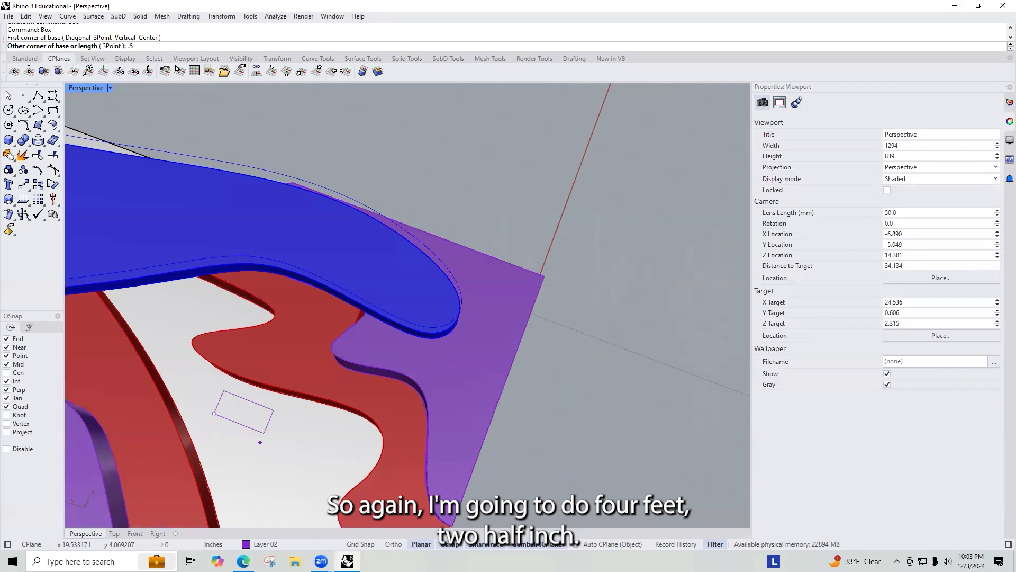
pyautogui.click(295, 439)
pyautogui.moveTo(303, 349); pyautogui.dragTo(292, 326, button='right')
pyautogui.click(292, 327)
pyautogui.click(243, 357)
# Step: Rotate the doorway box with the gumball so it crosses the wall at an angle
pyautogui.moveTo(243, 360); pyautogui.dragTo(255, 418, button='right')
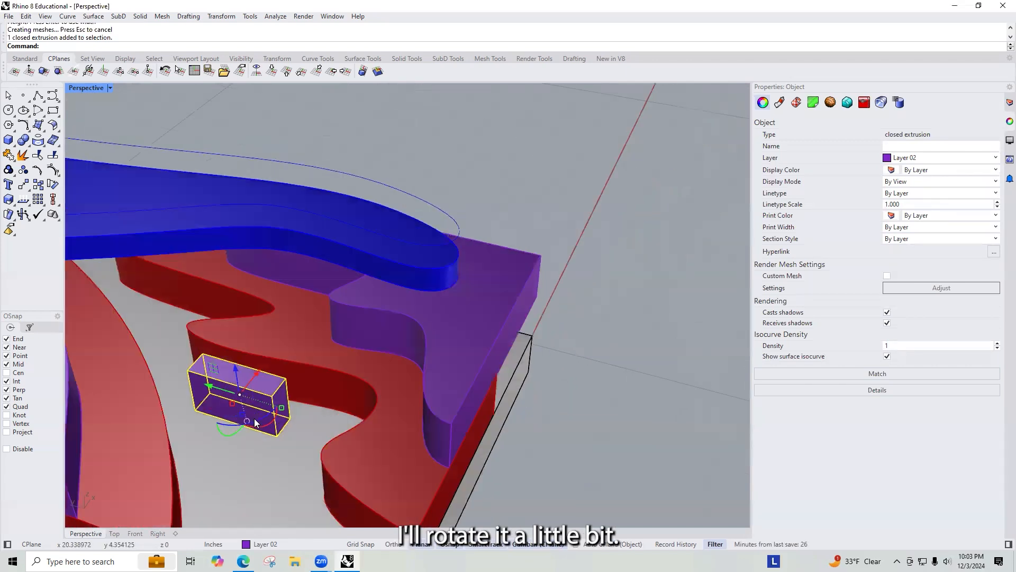
pyautogui.moveTo(259, 420); pyautogui.dragTo(294, 419)
pyautogui.moveTo(304, 439); pyautogui.dragTo(379, 442, button='right')
pyautogui.scroll(-3, 392, 436)
pyautogui.moveTo(428, 449); pyautogui.dragTo(417, 421)
pyautogui.moveTo(354, 456); pyautogui.dragTo(416, 468)
pyautogui.scroll(5, 466, 460)
pyautogui.moveTo(468, 457); pyautogui.dragTo(466, 342, button='right')
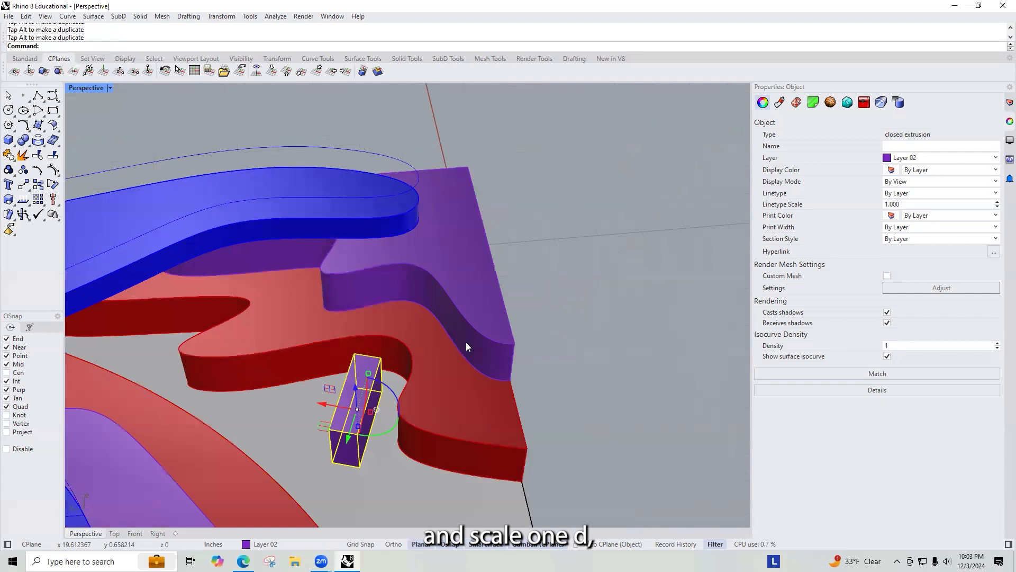
# Step: Stretch the doorway box lengthwise with Scale1D so it passes fully through the wall
pyautogui.write('Scale')
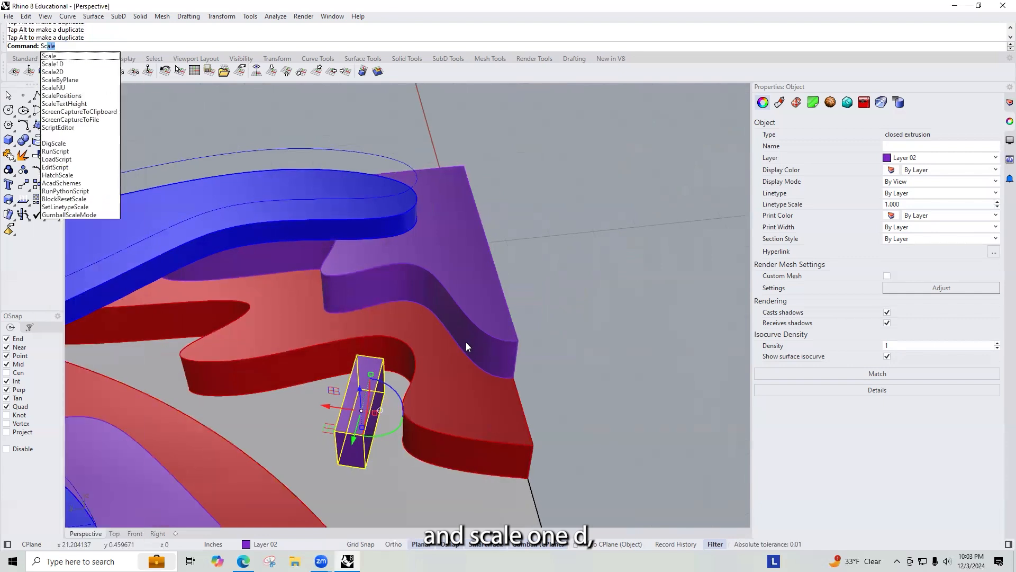
pyautogui.write('1d')
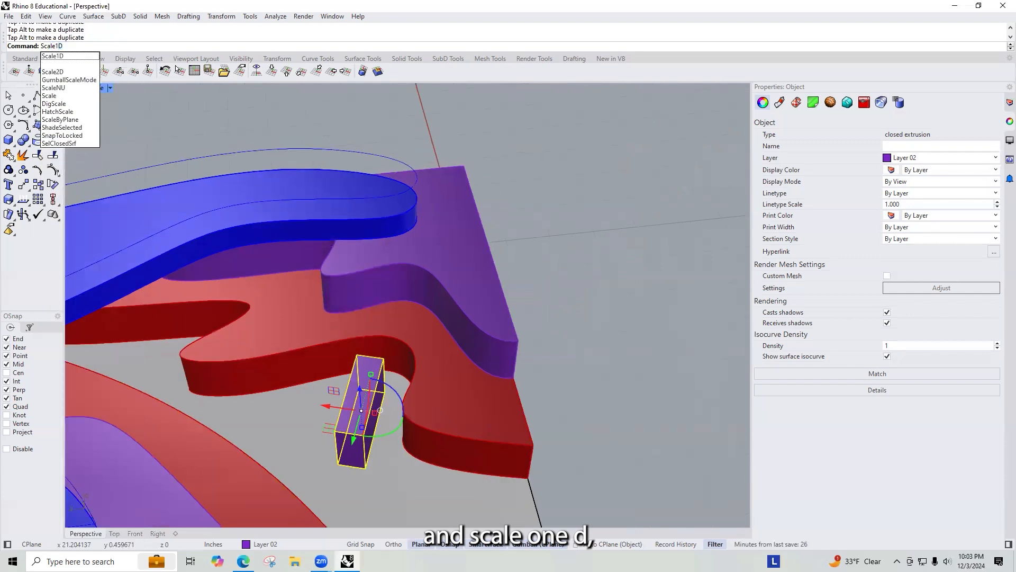
pyautogui.press('Return')
pyautogui.click(364, 435)
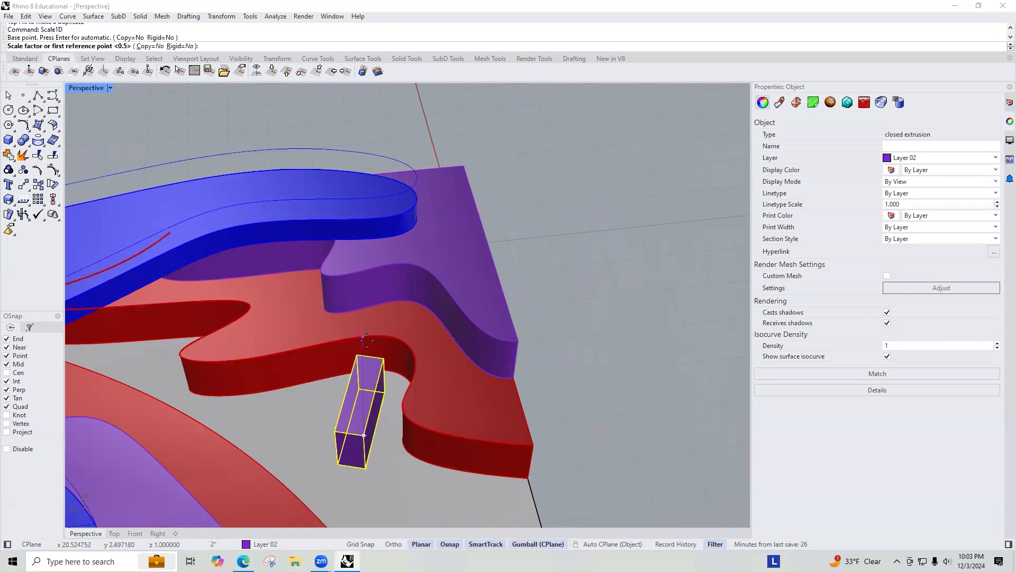
pyautogui.click(384, 357)
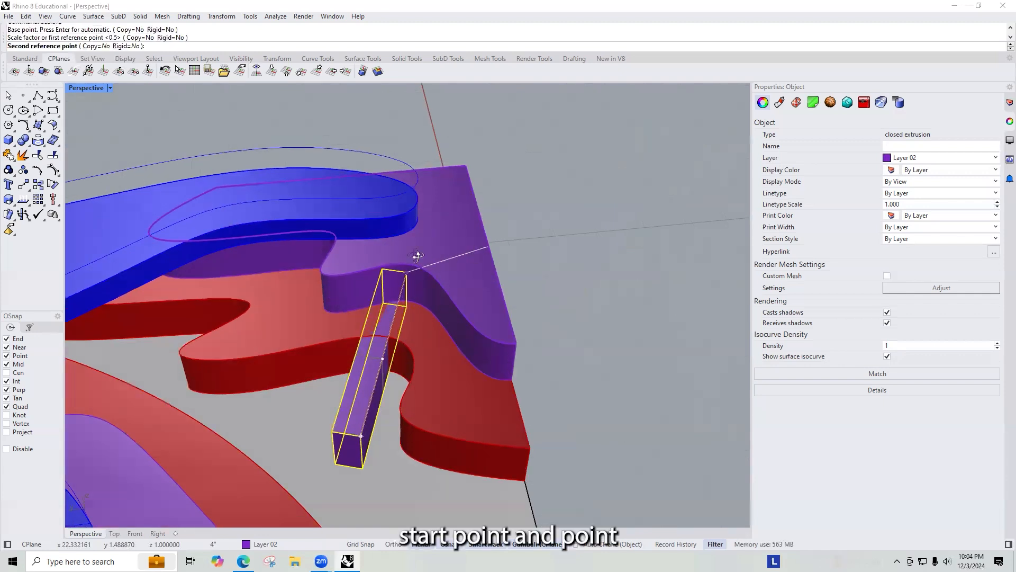
pyautogui.moveTo(419, 256); pyautogui.dragTo(286, 296, button='right')
pyautogui.click(559, 331)
pyautogui.moveTo(506, 341); pyautogui.dragTo(394, 405, button='right')
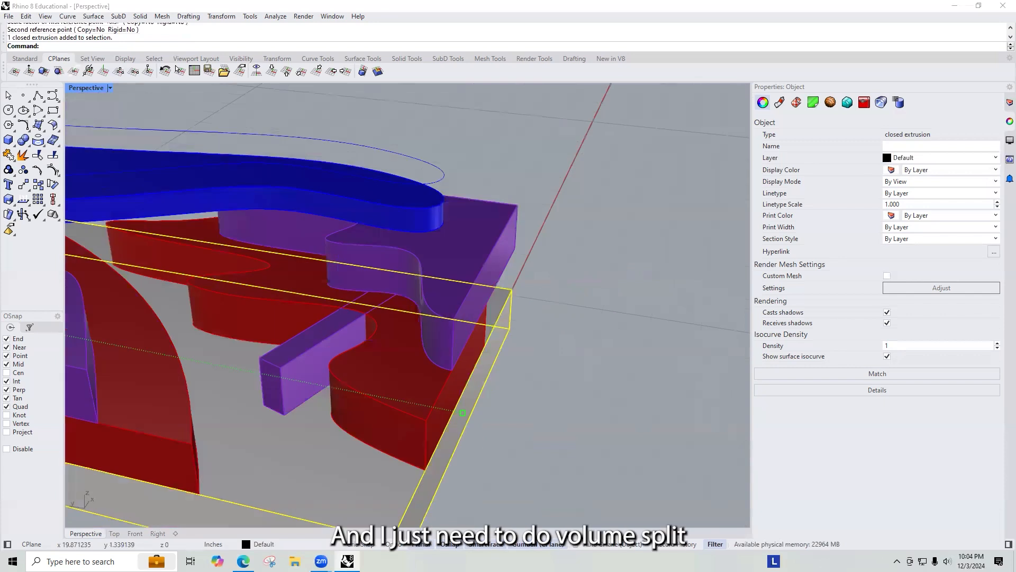
# Step: Split the red layer wall with the doorway box using BooleanSplit
pyautogui.click(387, 342)
pyautogui.write('B')
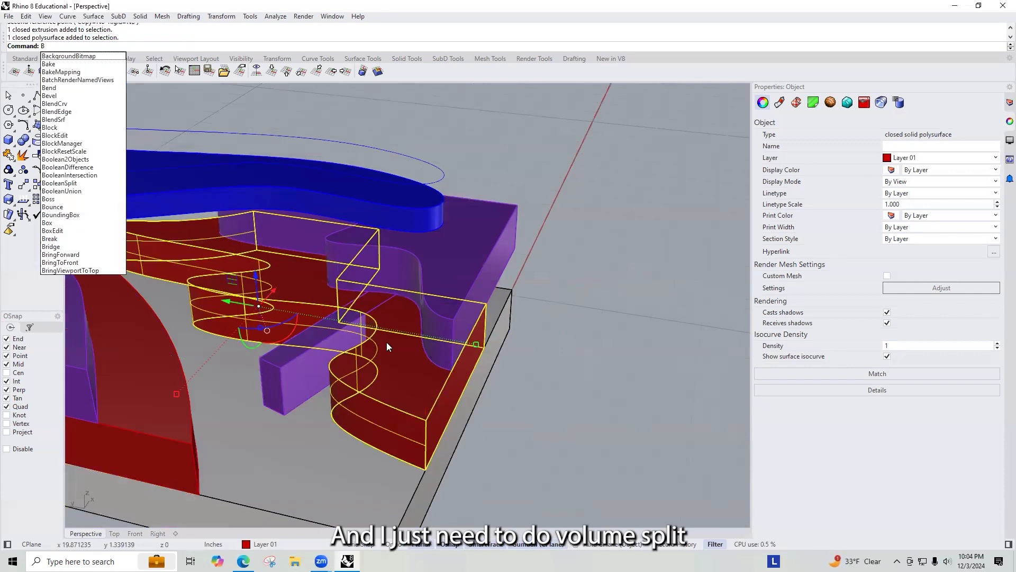
pyautogui.write('ole')
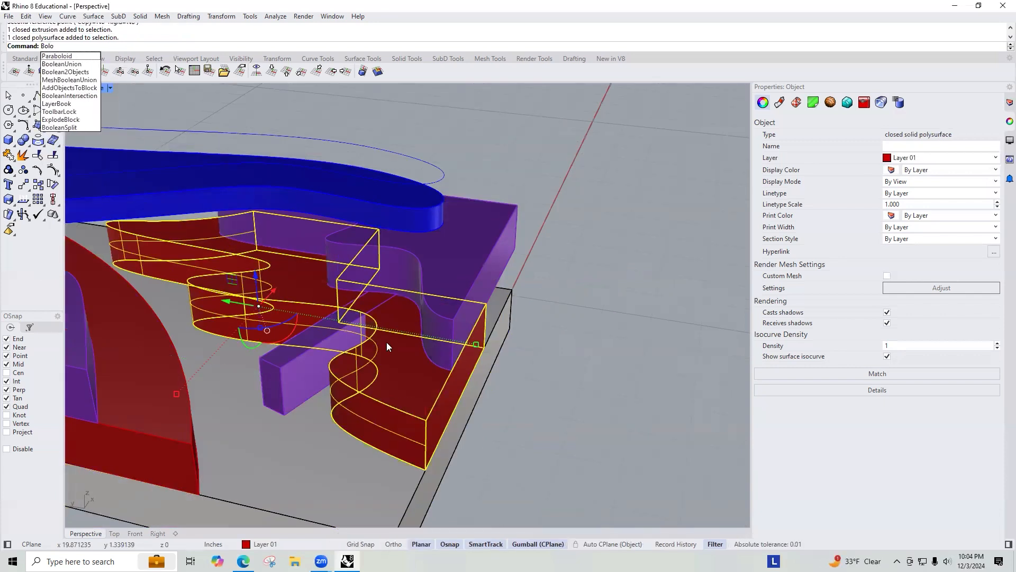
pyautogui.press('BackSpace')
pyautogui.press('BackSpace')
pyautogui.write('oleanSplit')
pyautogui.press('Return')
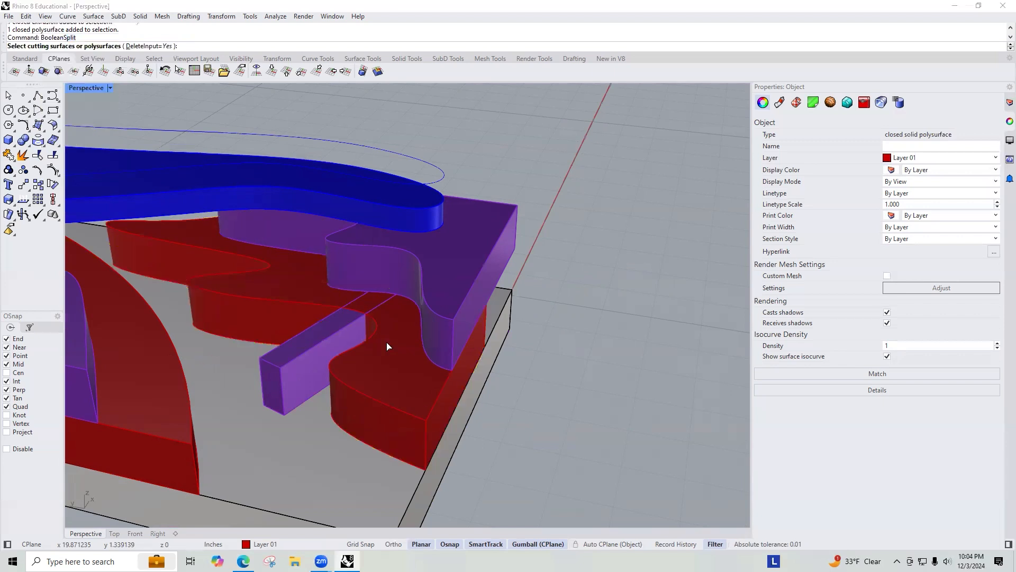
pyautogui.click(330, 347)
pyautogui.press('Return')
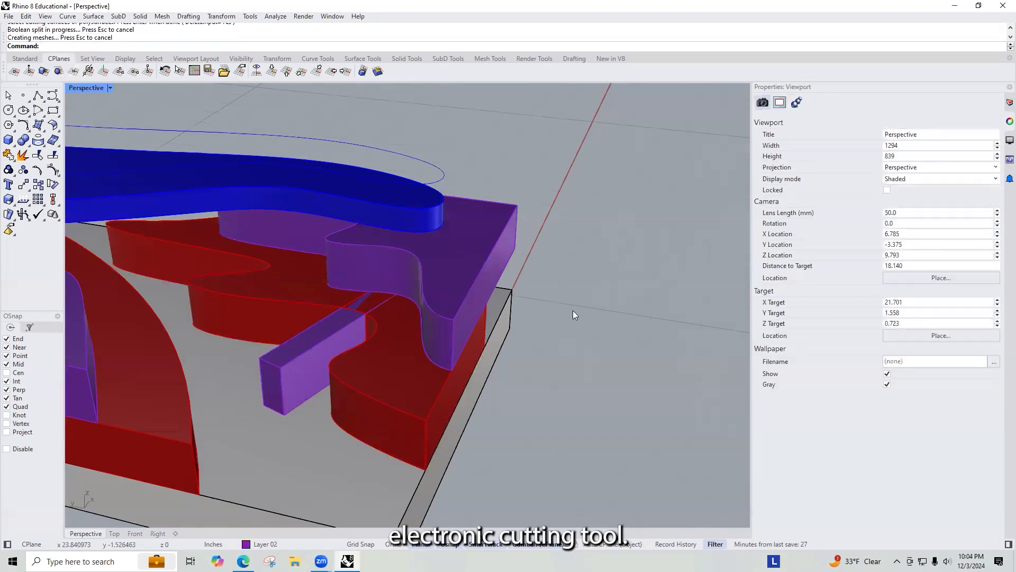
# Step: Delete the split-off wall piece inside the doorway
pyautogui.click(365, 312)
pyautogui.click(395, 344)
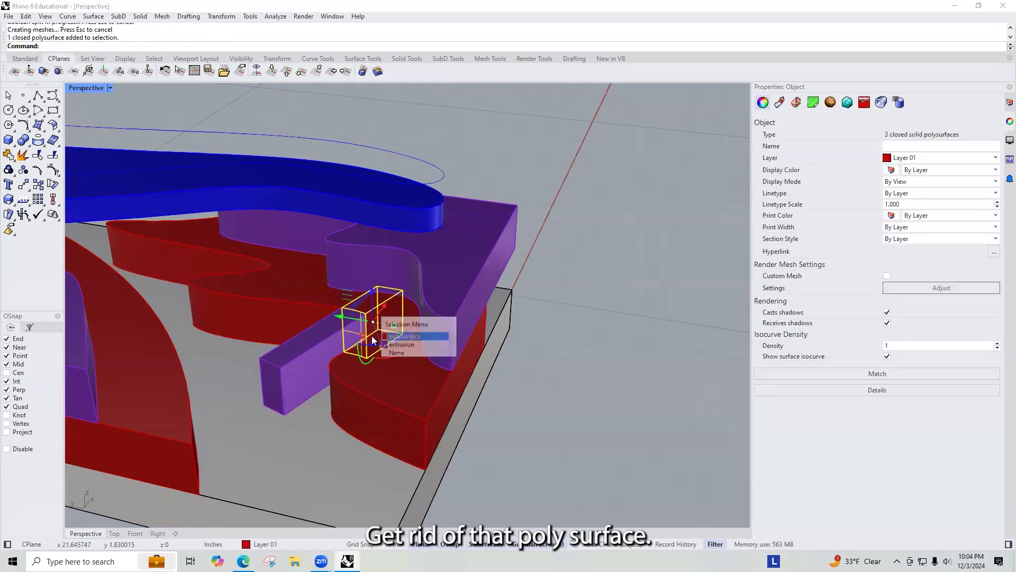
pyautogui.press('Delete')
# Step: Orbit and zoom around the model to inspect the new doorway and the overall stack
pyautogui.moveTo(484, 315)
pyautogui.mouseDown(button='right')
pyautogui.moveTo(540, 317)
pyautogui.moveTo(519, 303)
pyautogui.moveTo(428, 422)
pyautogui.moveTo(336, 259)
pyautogui.moveTo(595, 387)
pyautogui.moveTo(413, 339)
pyautogui.moveTo(481, 321)
pyautogui.mouseUp(button='right')
pyautogui.moveTo(498, 321)
pyautogui.mouseDown(button='right')
pyautogui.moveTo(488, 321)
pyautogui.moveTo(497, 303)
pyautogui.mouseUp(button='right')
pyautogui.scroll(5, 490, 298)
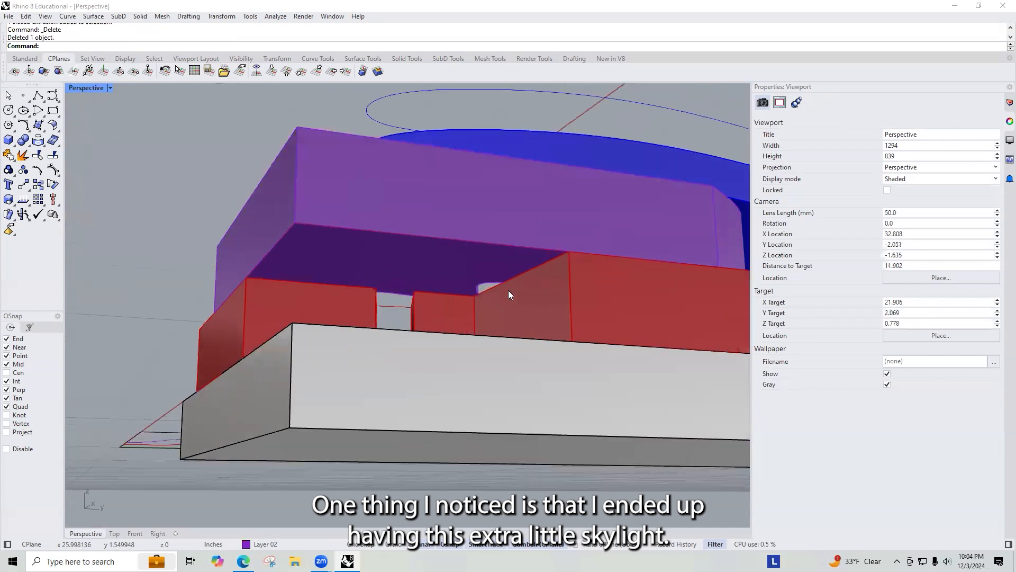
pyautogui.moveTo(507, 282); pyautogui.dragTo(454, 332, button='right')
pyautogui.scroll(-12, 455, 332)
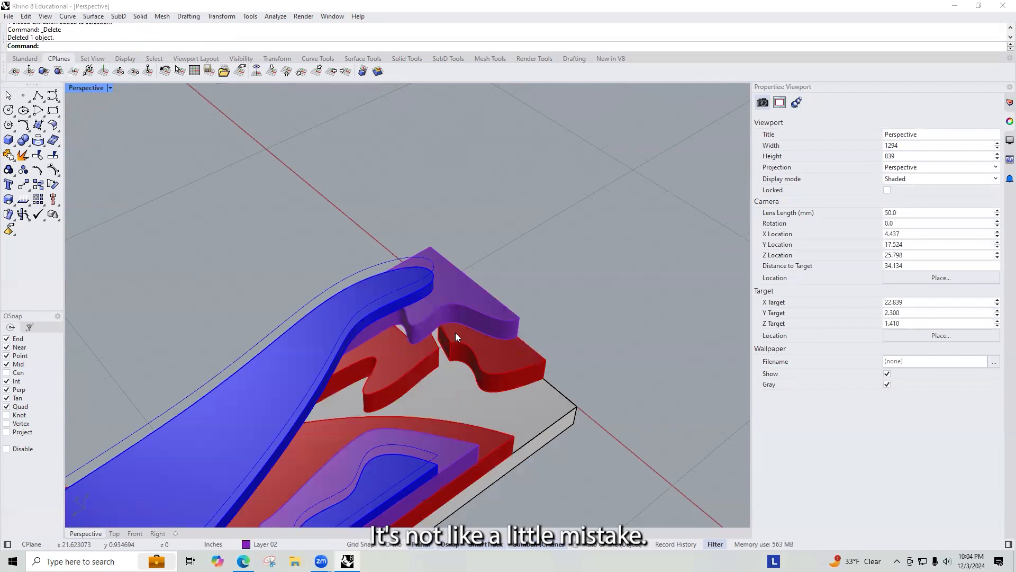
pyautogui.scroll(-9, 463, 333)
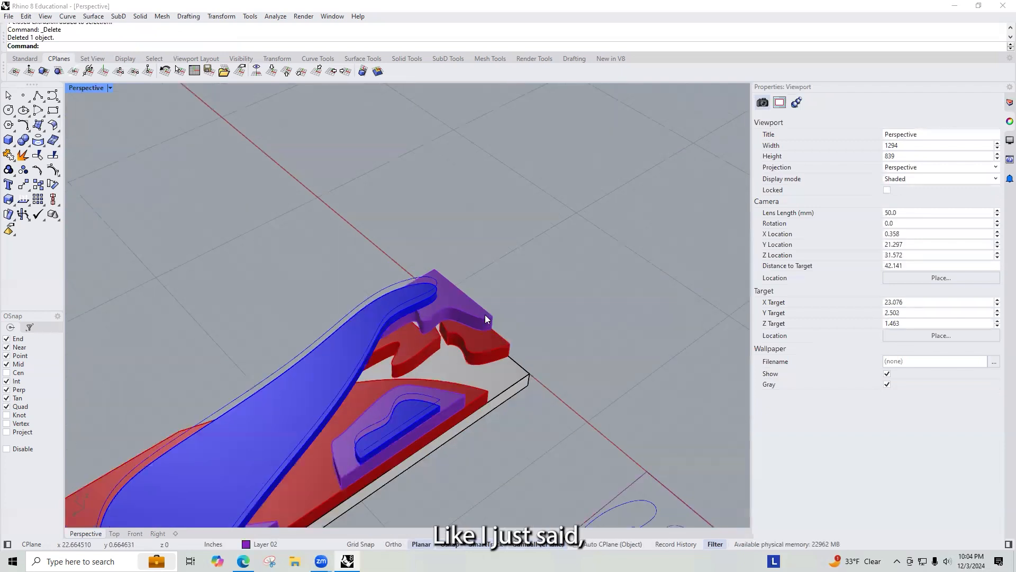
pyautogui.scroll(4, 397, 377)
pyautogui.moveTo(397, 376); pyautogui.dragTo(207, 303, button='right')
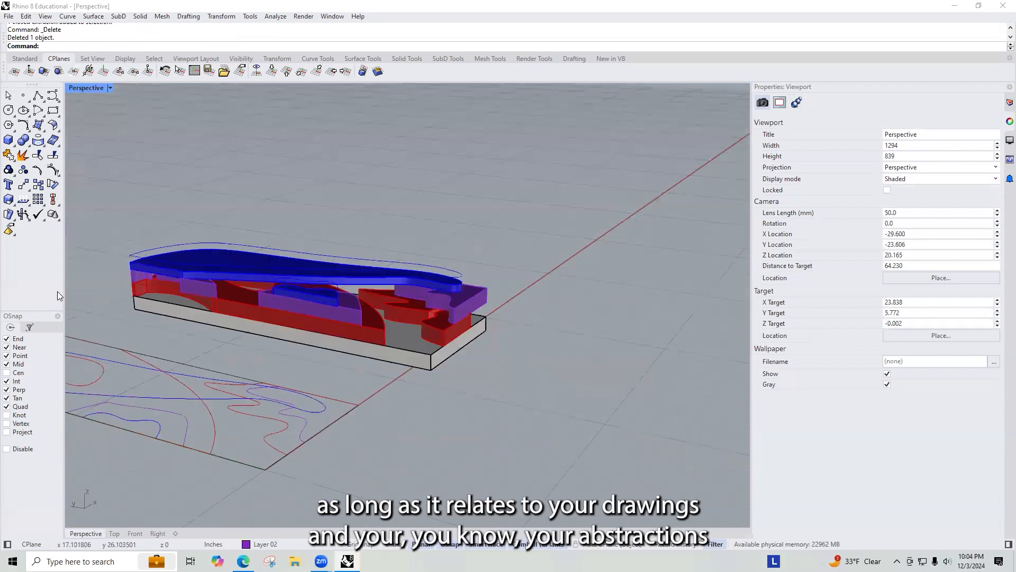
pyautogui.scroll(2, 388, 263)
pyautogui.moveTo(304, 258); pyautogui.dragTo(365, 333, button='right')
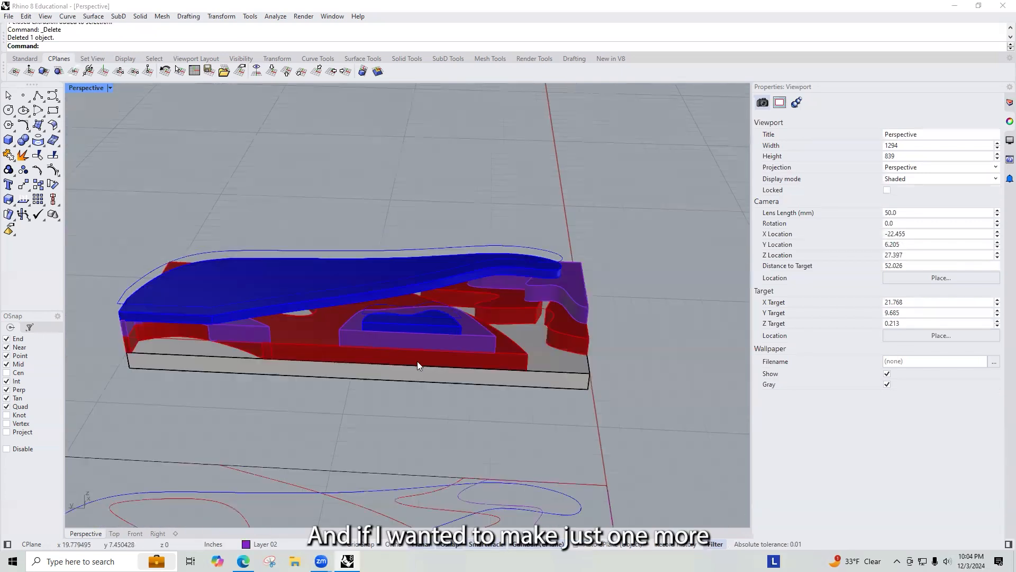
pyautogui.scroll(5, 417, 361)
# Step: Draw another box across the long red wall beneath the purple island
pyautogui.write('box')
pyautogui.press('Return')
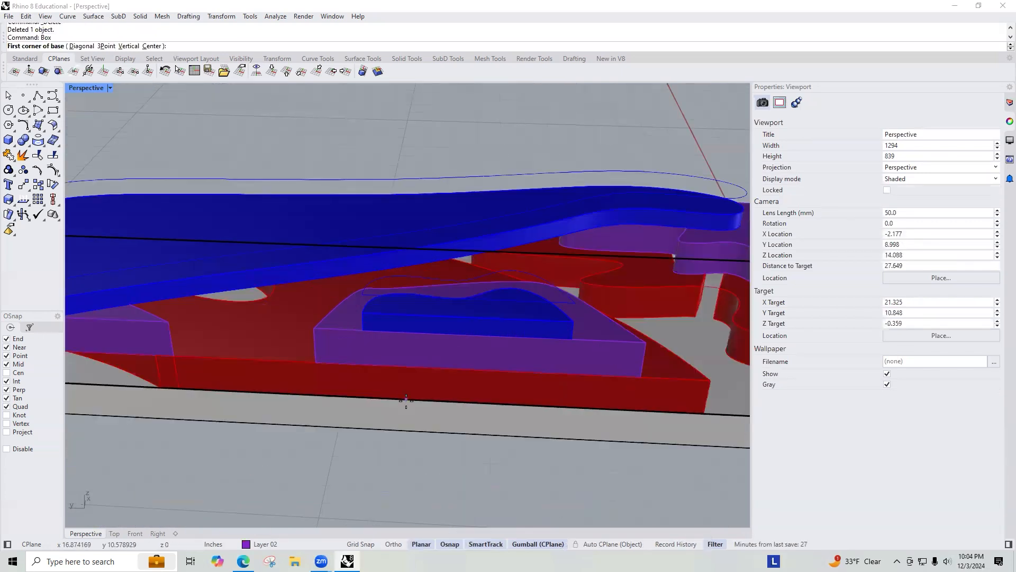
pyautogui.click(373, 397)
pyautogui.click(557, 372)
pyautogui.moveTo(557, 372); pyautogui.dragTo(383, 321, button='right')
pyautogui.click(415, 337)
pyautogui.click(384, 325)
pyautogui.click(420, 359)
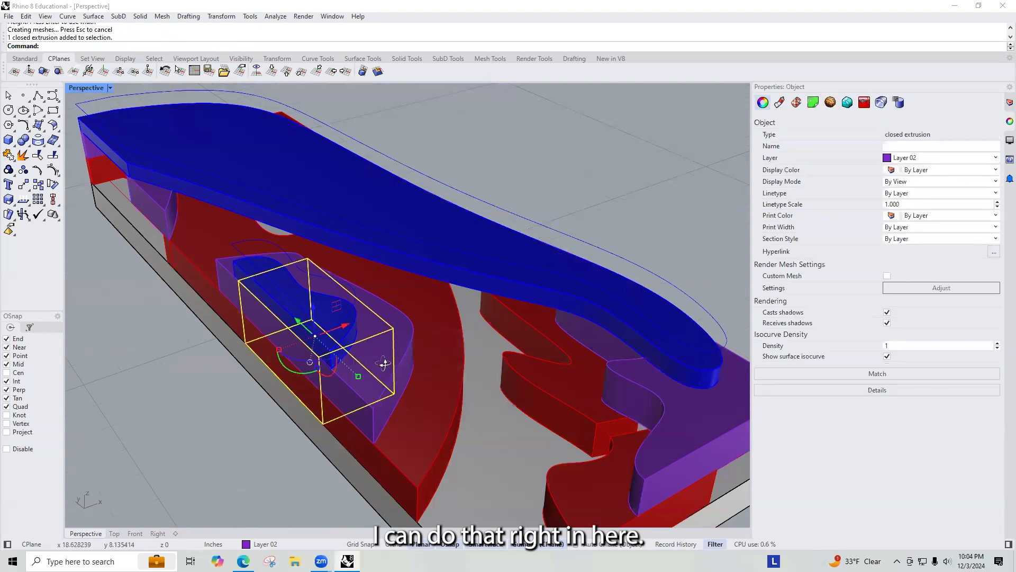
# Step: Shorten the box's height with Scale1D so it spans only one layer
pyautogui.moveTo(420, 358); pyautogui.dragTo(409, 345, button='right')
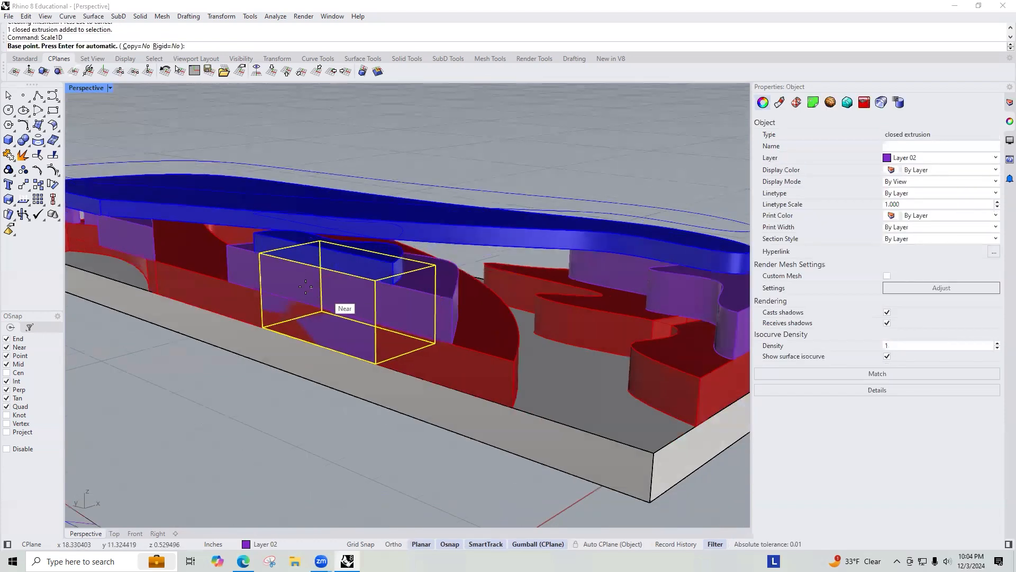
pyautogui.click(261, 324)
pyautogui.click(260, 254)
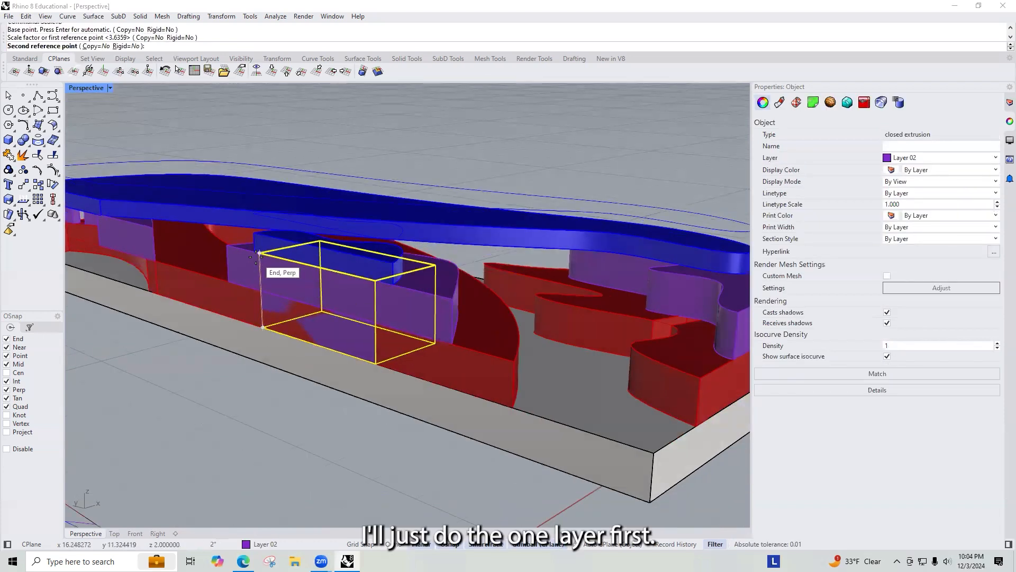
pyautogui.click(258, 292)
# Step: Subtract the box from the red layer wall with Boolean Difference
pyautogui.click(456, 370)
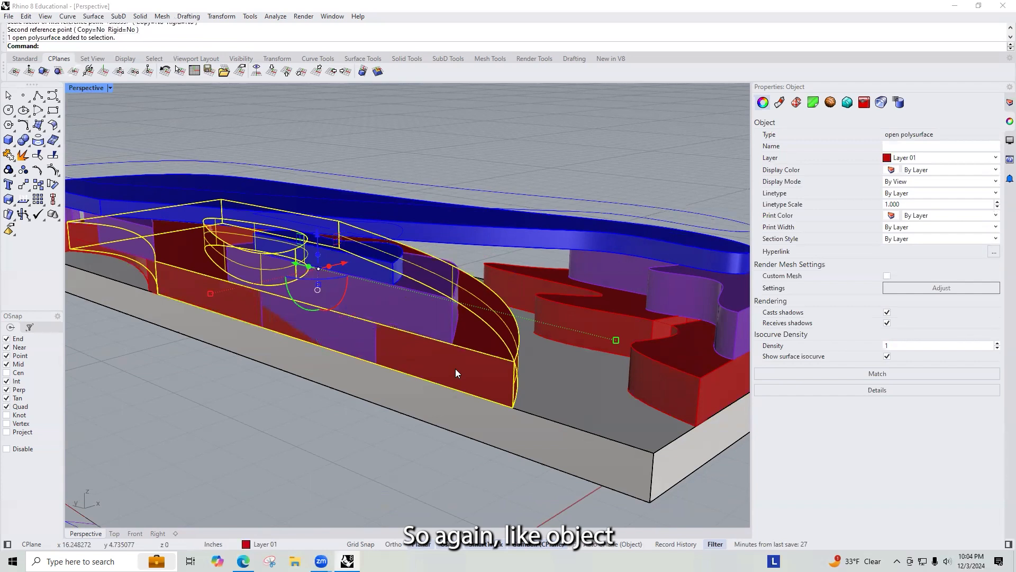
pyautogui.press('BackSpace')
pyautogui.press('BackSpace')
pyautogui.write('Bool')
pyautogui.press('Return')
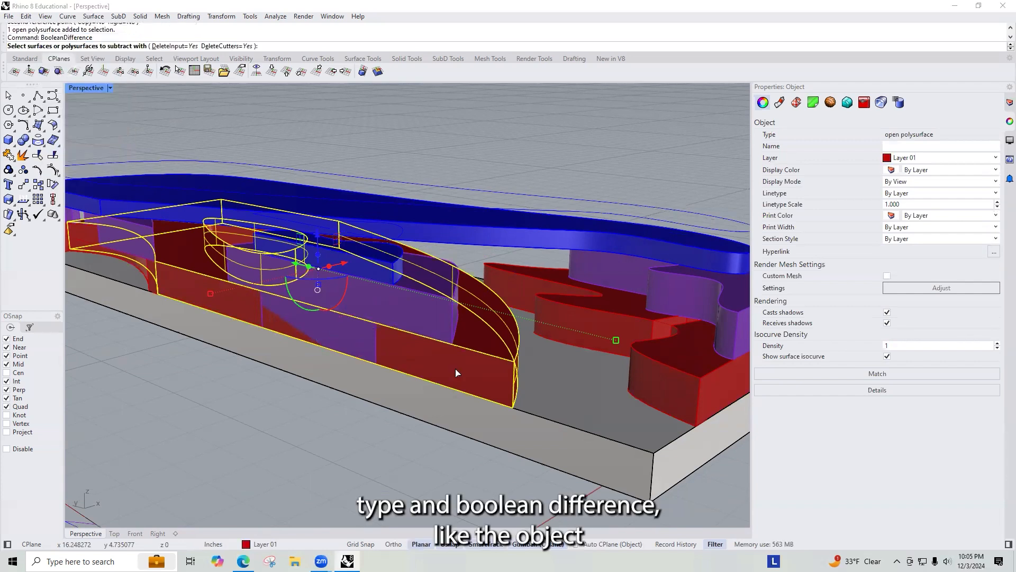
pyautogui.click(376, 336)
pyautogui.press('Return')
pyautogui.moveTo(392, 313); pyautogui.dragTo(289, 336, button='right')
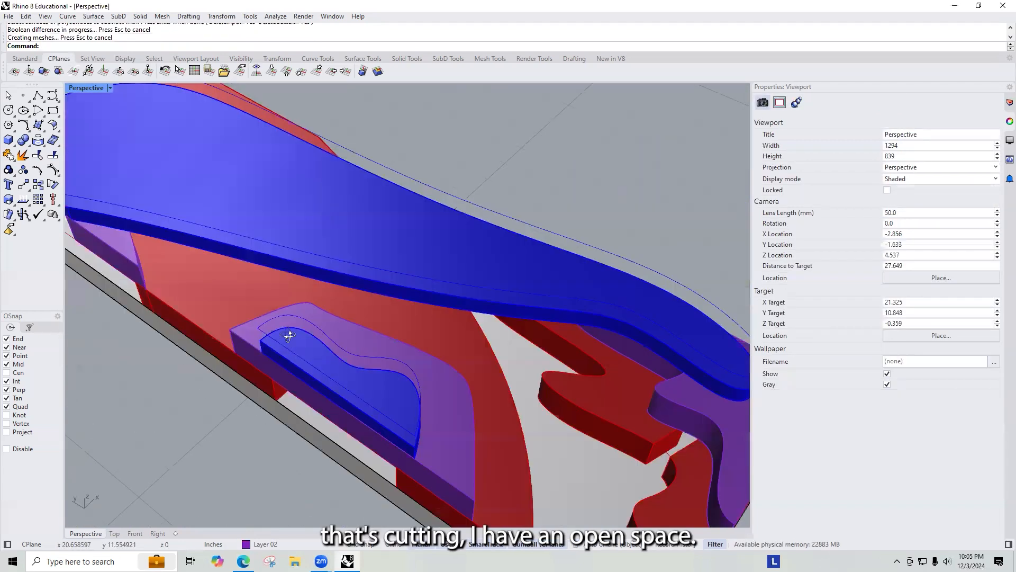
pyautogui.moveTo(546, 361); pyautogui.dragTo(499, 369, button='right')
pyautogui.write('box')
pyautogui.press('Return')
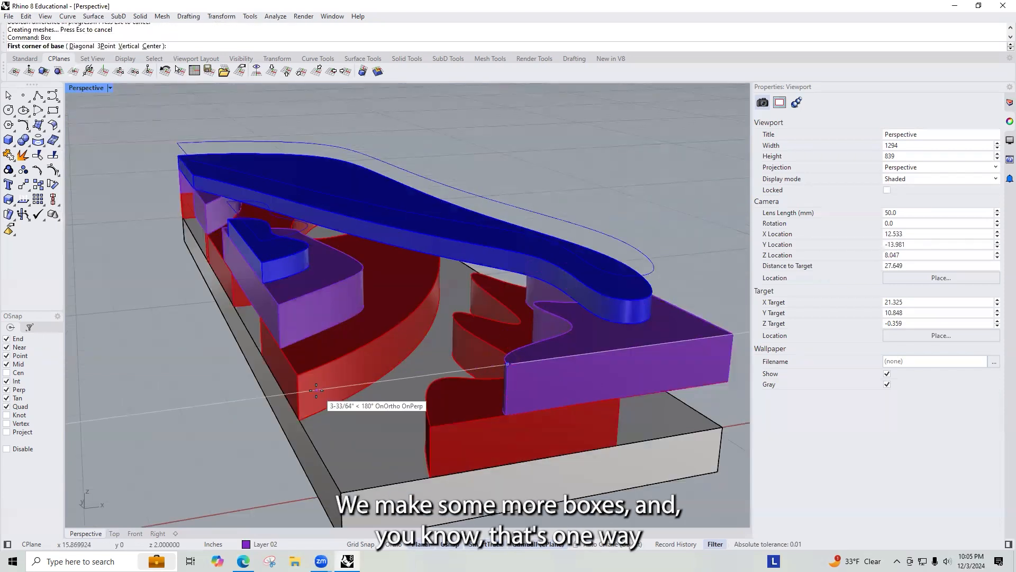
pyautogui.press('Escape')
pyautogui.moveTo(324, 413); pyautogui.dragTo(443, 387, button='right')
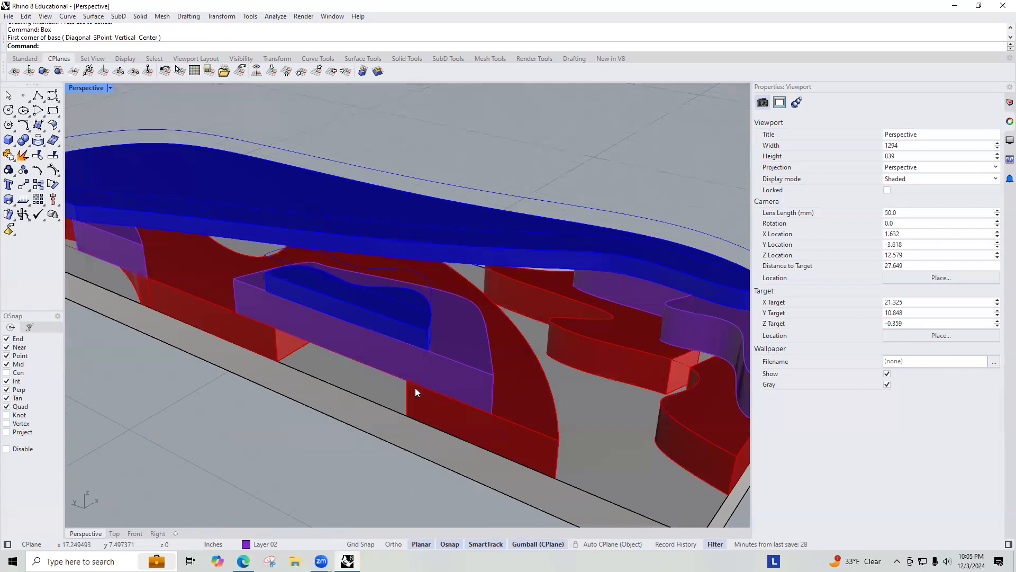
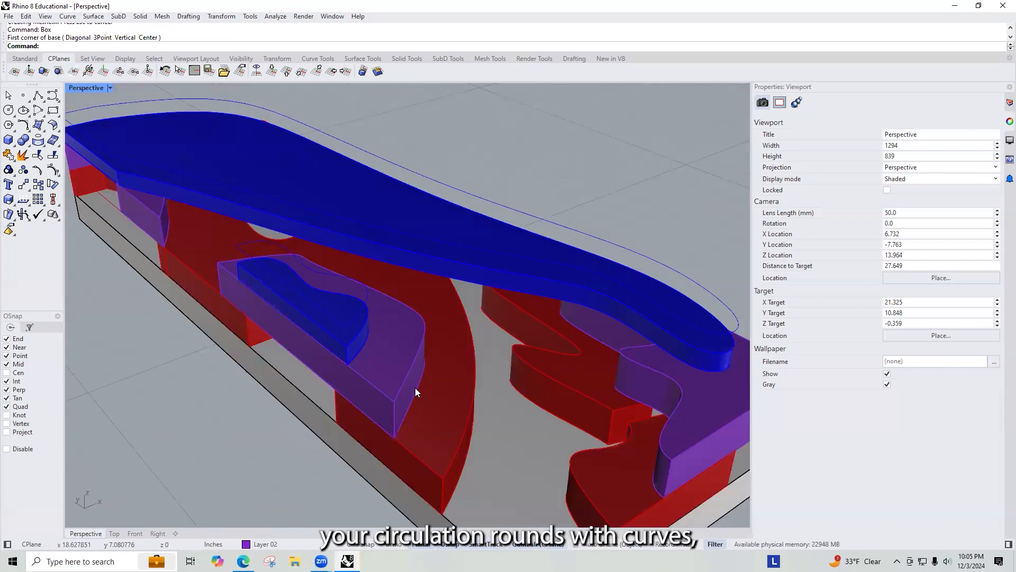
pyautogui.write('Cu')
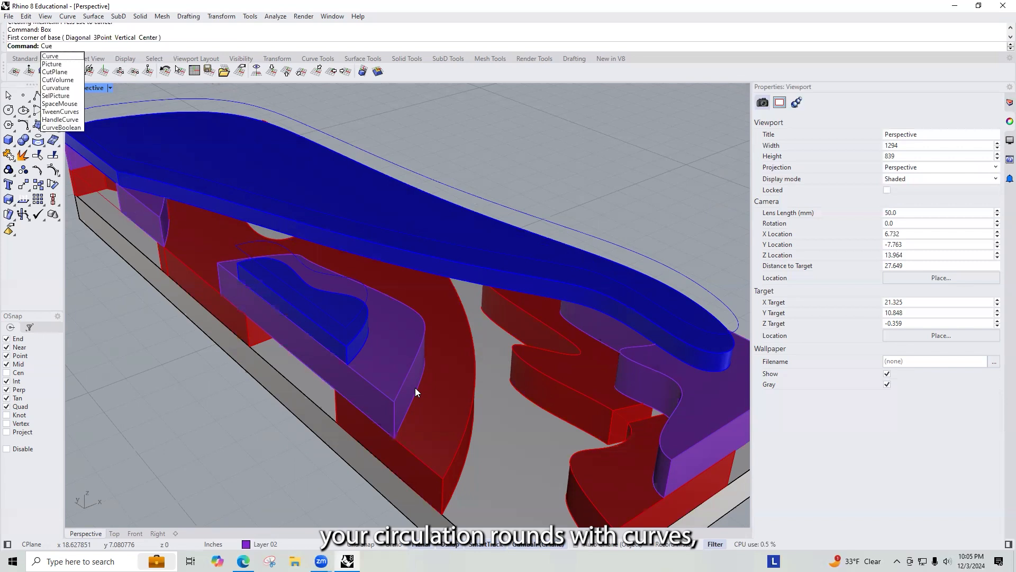
pyautogui.write('ve')
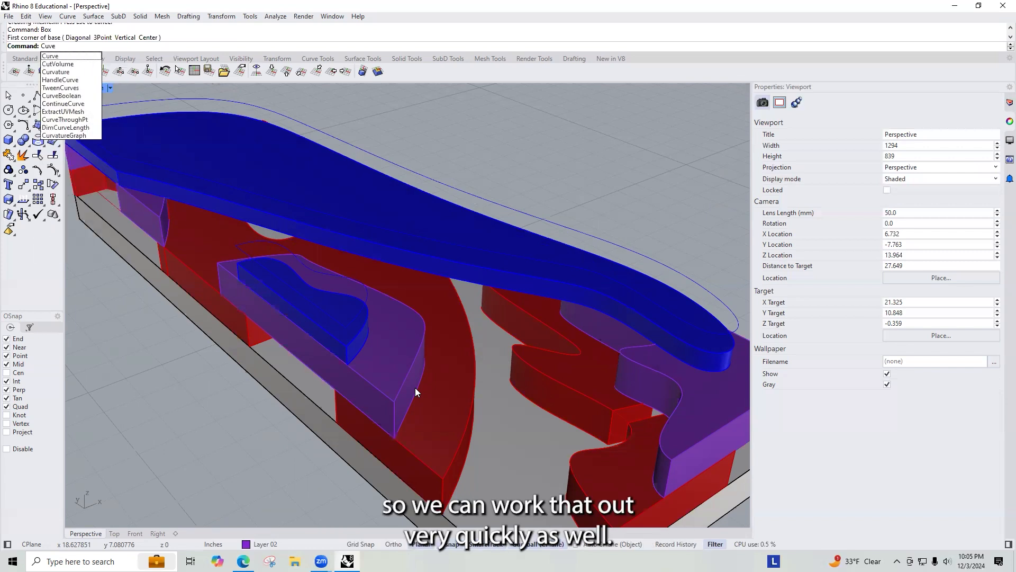
pyautogui.press('Return')
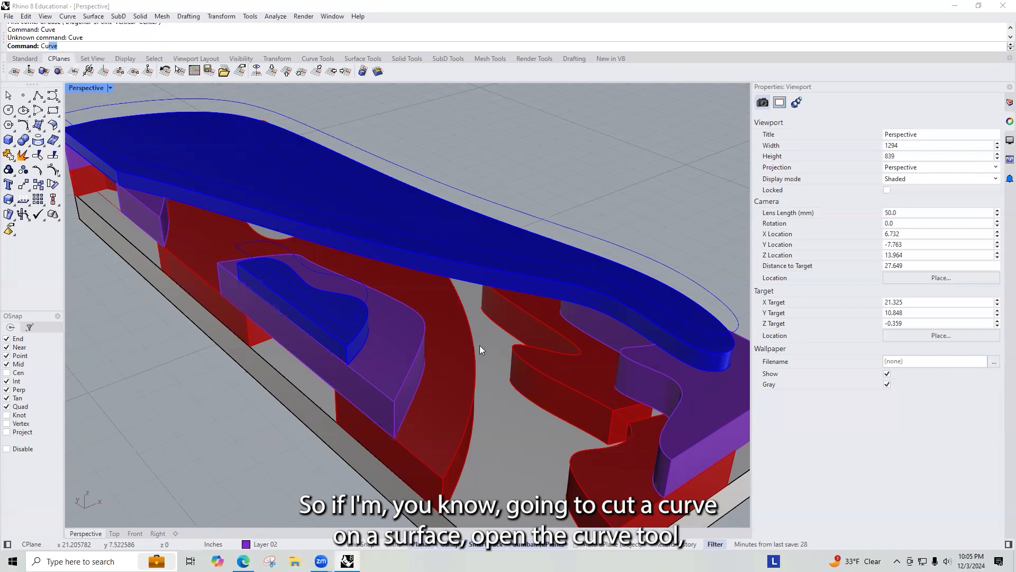
# Step: Draw a curved path across the top of the red wall beside the purple island with the Curve tool
pyautogui.write('Cur')
pyautogui.press('Return')
pyautogui.scroll(2, 244, 357)
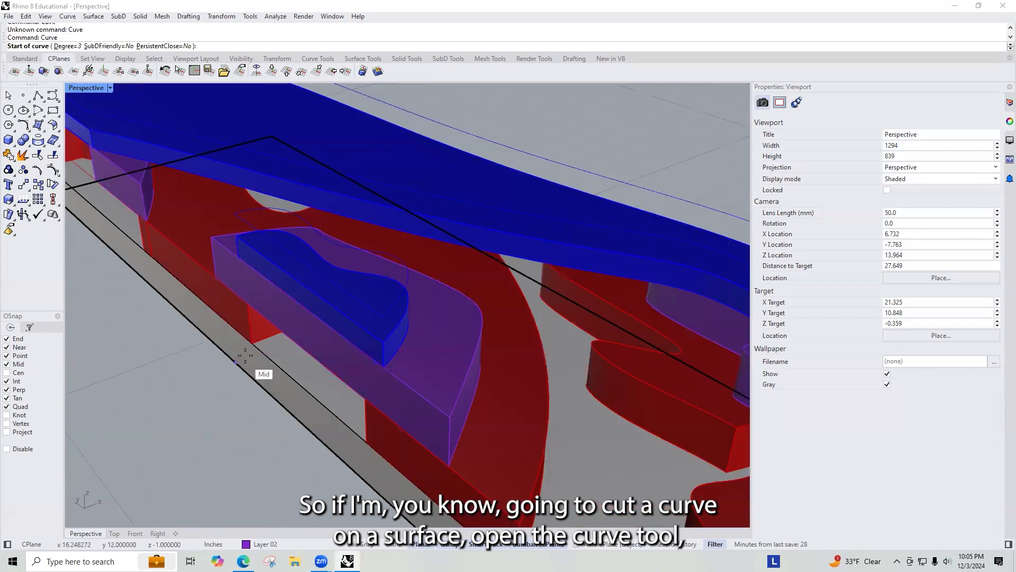
pyautogui.scroll(-2, 587, 257)
pyautogui.moveTo(587, 257); pyautogui.dragTo(465, 311, button='right')
pyautogui.scroll(5, 628, 218)
pyautogui.click(618, 218)
pyautogui.click(426, 303)
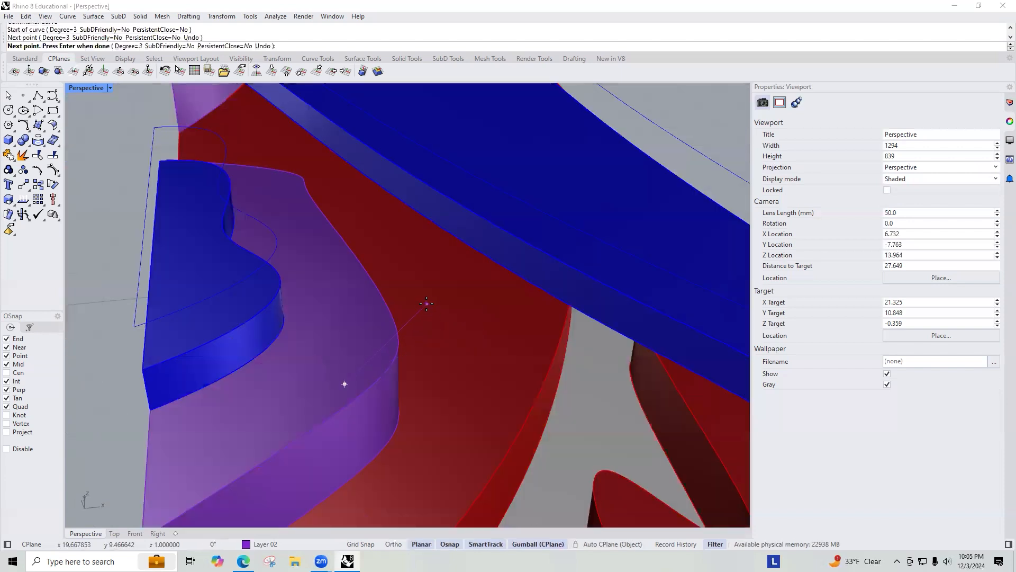
pyautogui.click(472, 348)
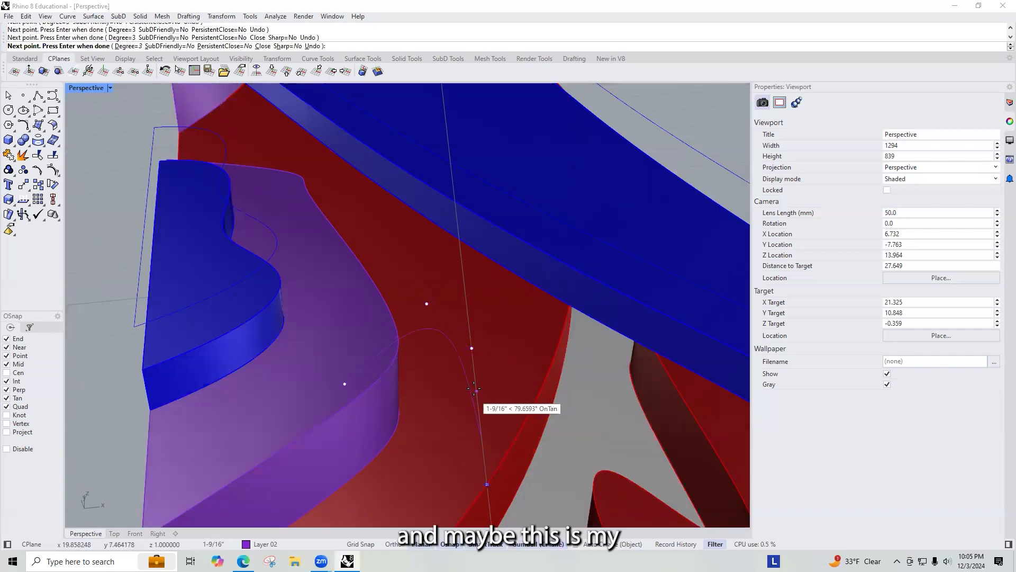
pyautogui.press('Return')
# Step: Offset the curve 0.5 inch toward the wall's inner side
pyautogui.moveTo(477, 381); pyautogui.dragTo(487, 339, button='right')
pyautogui.click(487, 343)
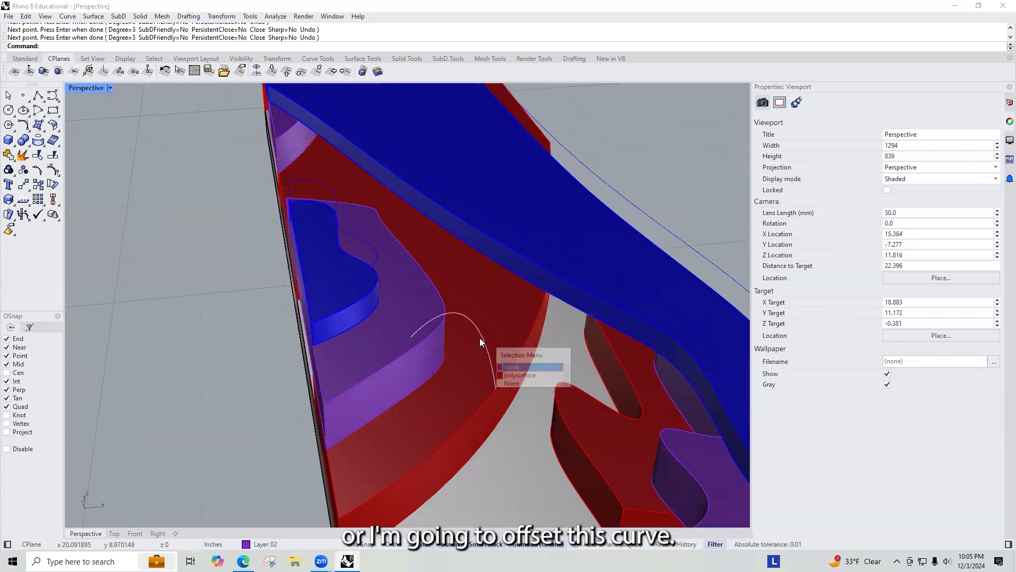
pyautogui.click(508, 367)
pyautogui.write('Offset')
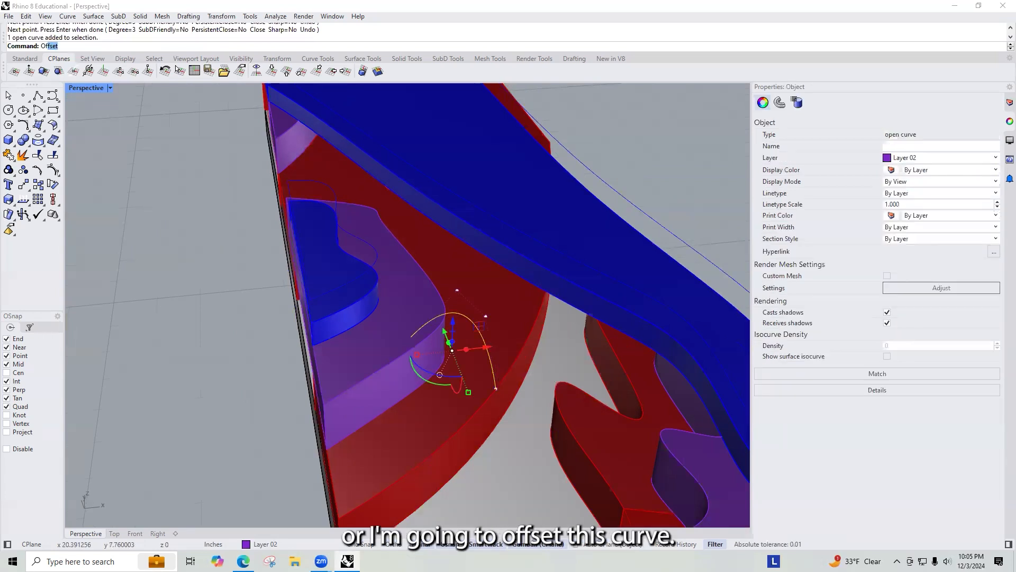
pyautogui.press('Return')
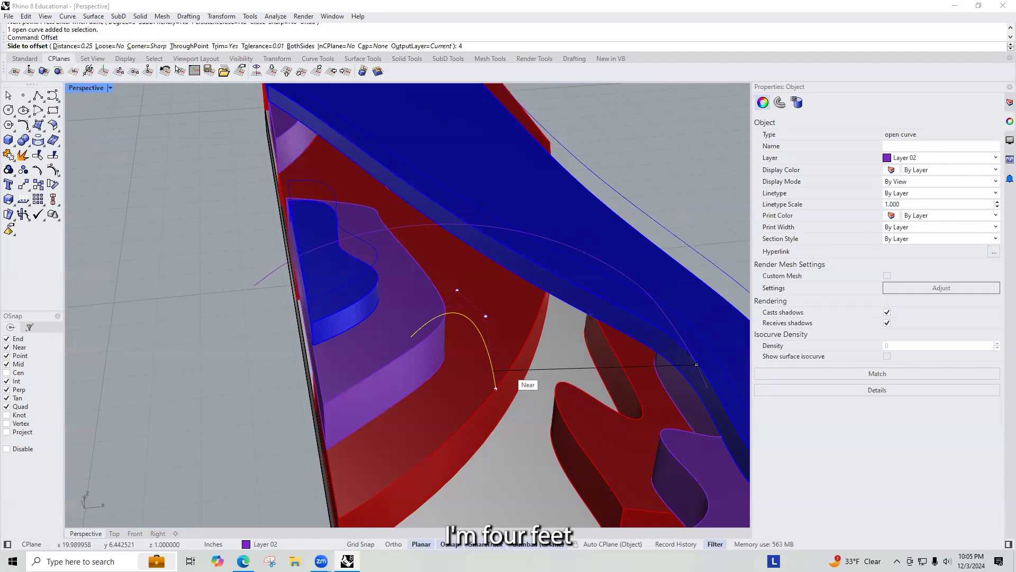
pyautogui.write("4'")
pyautogui.press('Return')
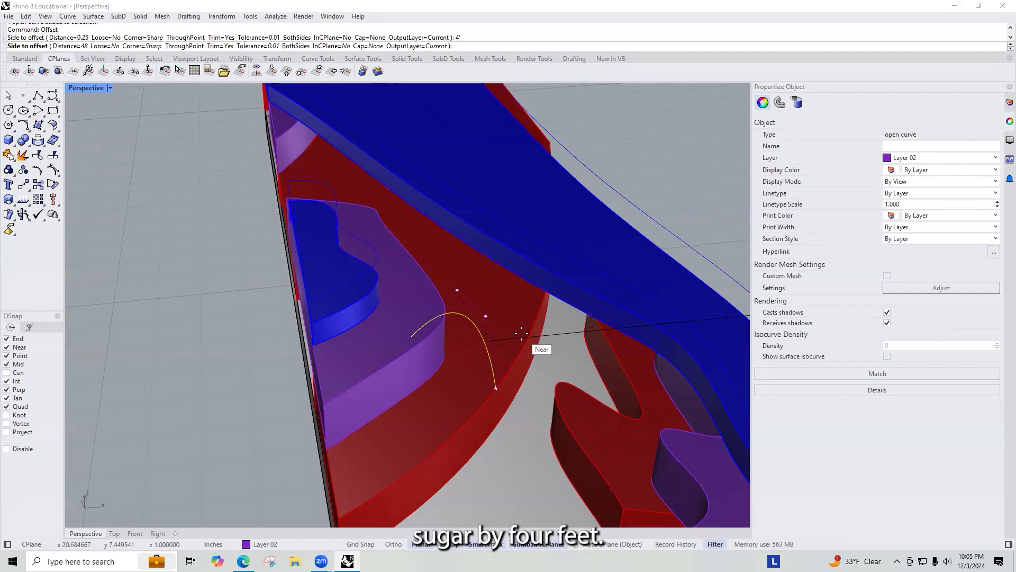
pyautogui.press('Escape')
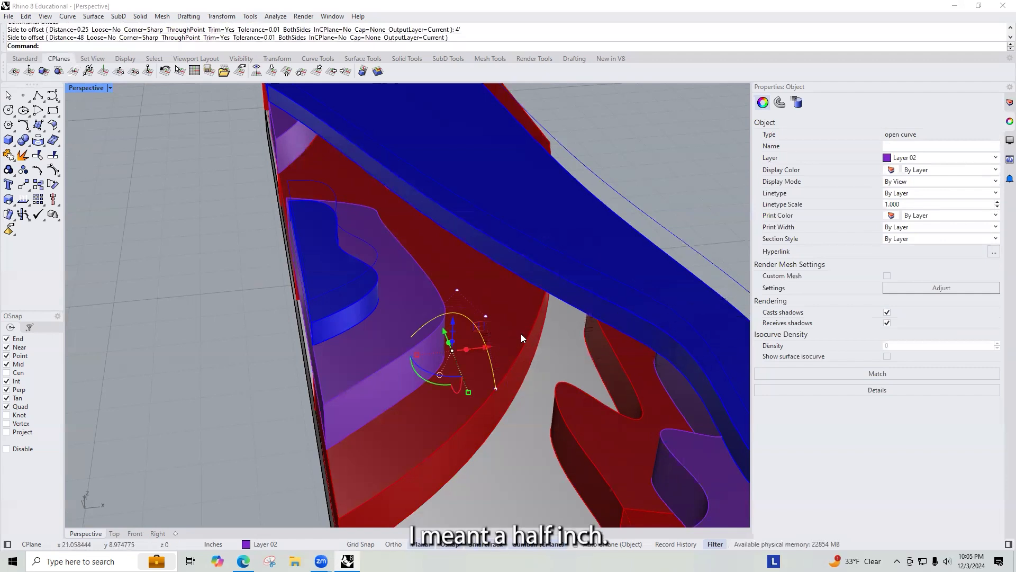
pyautogui.write('Offset')
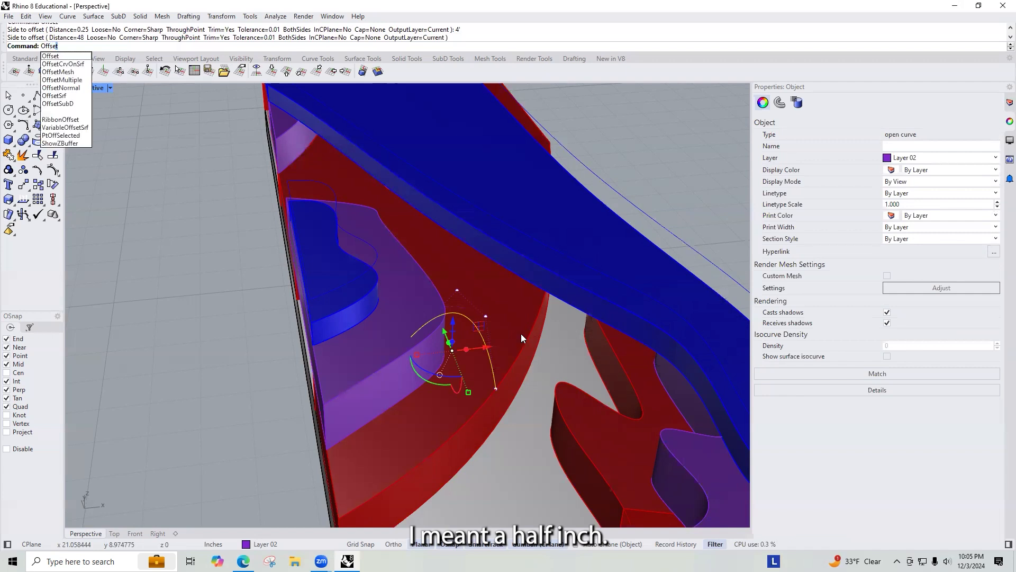
pyautogui.press('Return')
pyautogui.write('.5"')
pyautogui.press('Return')
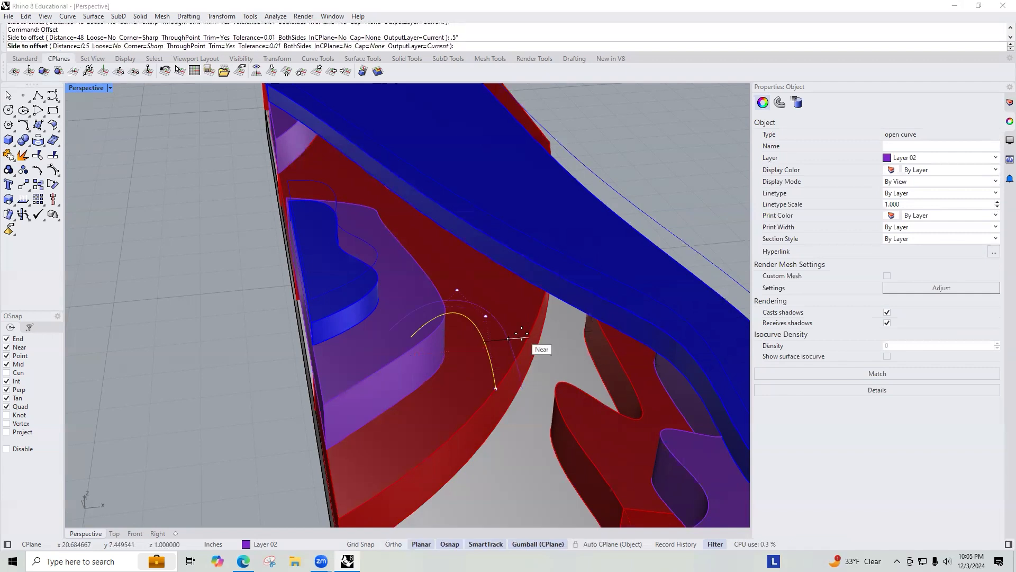
pyautogui.click(522, 334)
pyautogui.press('Escape')
# Step: Select both curves and zoom in to examine their ends along the top edge of the wall
pyautogui.click(488, 358)
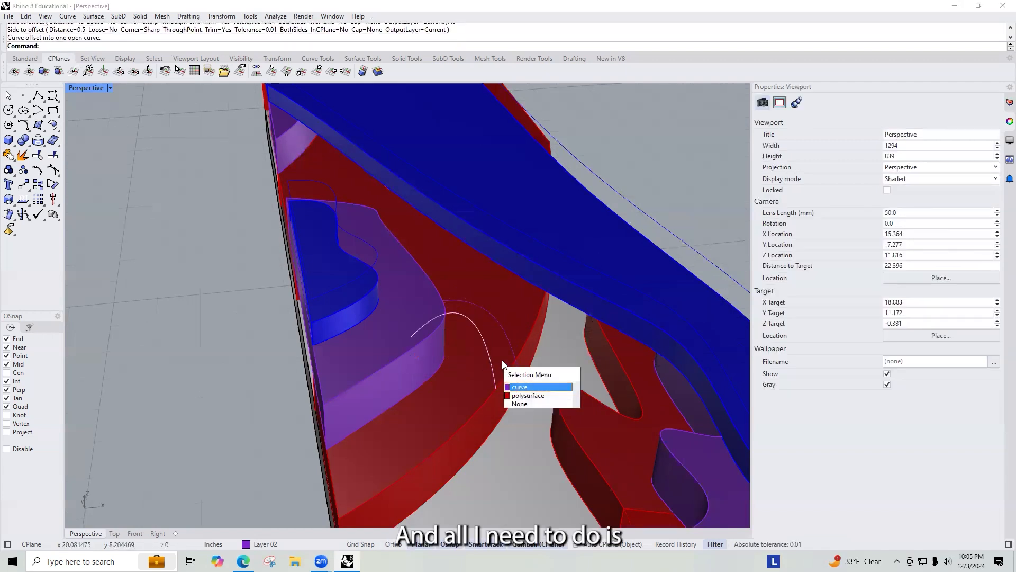
pyautogui.click(521, 387)
pyautogui.keyDown('shift'); pyautogui.click(519, 374); pyautogui.keyUp('shift')
pyautogui.moveTo(519, 374); pyautogui.dragTo(545, 252, button='right')
pyautogui.scroll(6, 551, 275)
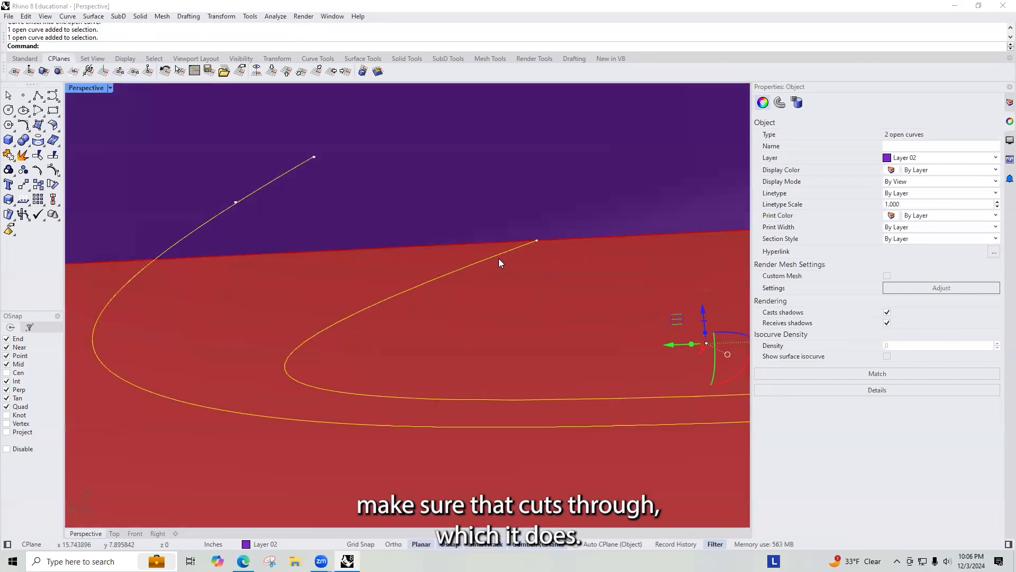
pyautogui.scroll(-2, 498, 262)
pyautogui.moveTo(494, 271); pyautogui.dragTo(489, 278, button='right')
pyautogui.scroll(-5, 489, 278)
pyautogui.scroll(5, 489, 278)
pyautogui.write('Libne')
pyautogui.press('Return')
pyautogui.press('Escape')
# Step: Draw a line connecting the upper endpoints of the two curves
pyautogui.write('Line')
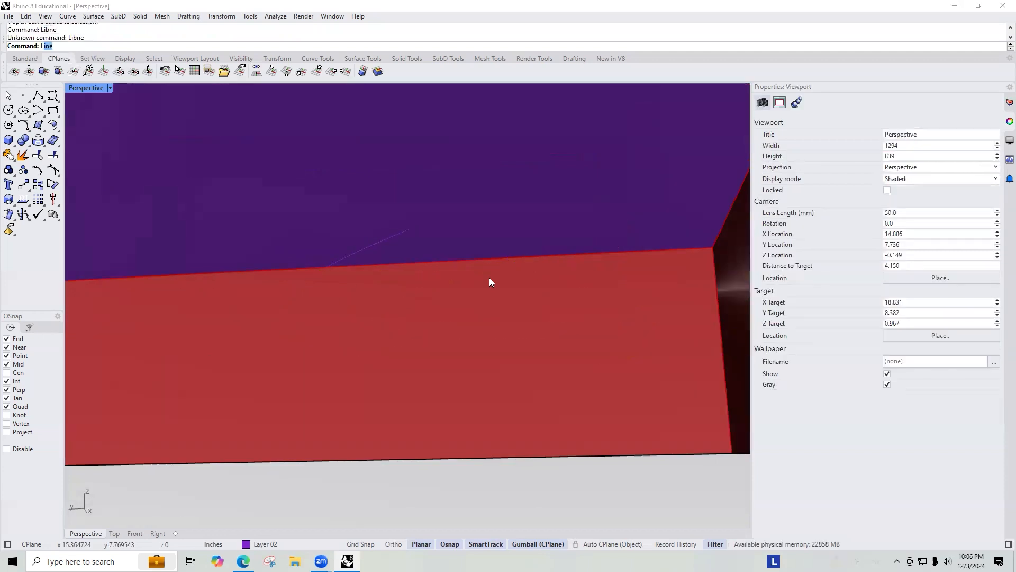
pyautogui.press('Return')
pyautogui.click(486, 275)
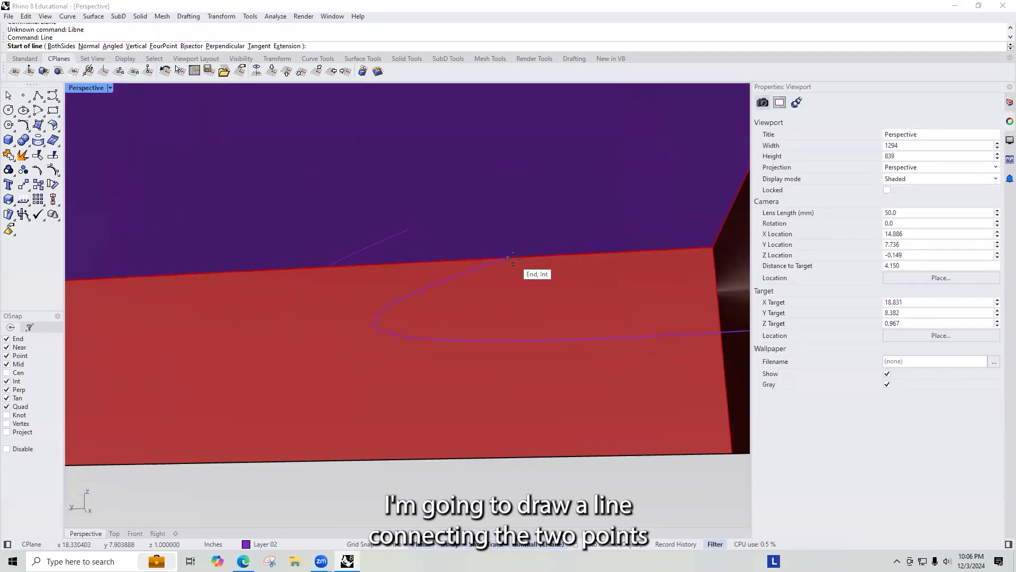
pyautogui.click(411, 229)
pyautogui.click(415, 230)
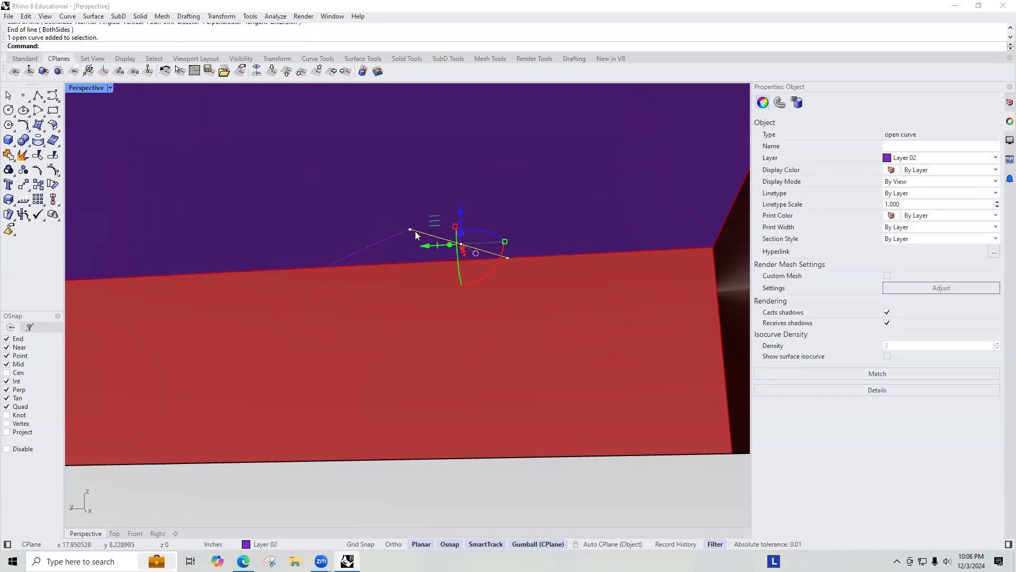
# Step: Join the connecting line with both curves and close the joined curve
pyautogui.keyDown('shift'); pyautogui.click(404, 233); pyautogui.keyUp('shift')
pyautogui.keyDown('shift'); pyautogui.click(492, 259); pyautogui.keyUp('shift')
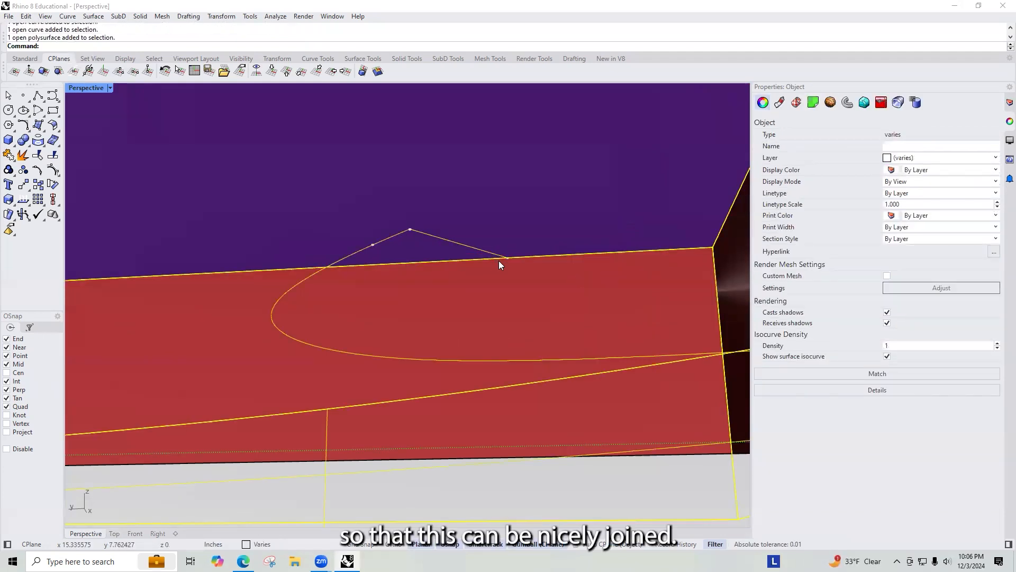
pyautogui.keyDown('shift'); pyautogui.click(500, 261); pyautogui.keyUp('shift')
pyautogui.click(521, 288)
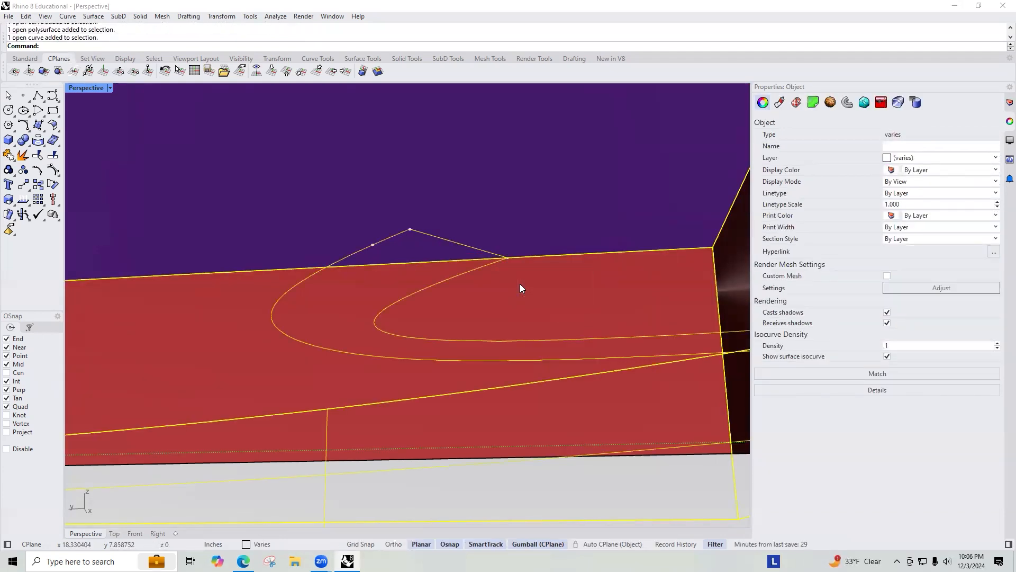
pyautogui.write('Join')
pyautogui.press('Return')
pyautogui.write('CloseCrv')
pyautogui.press('Return')
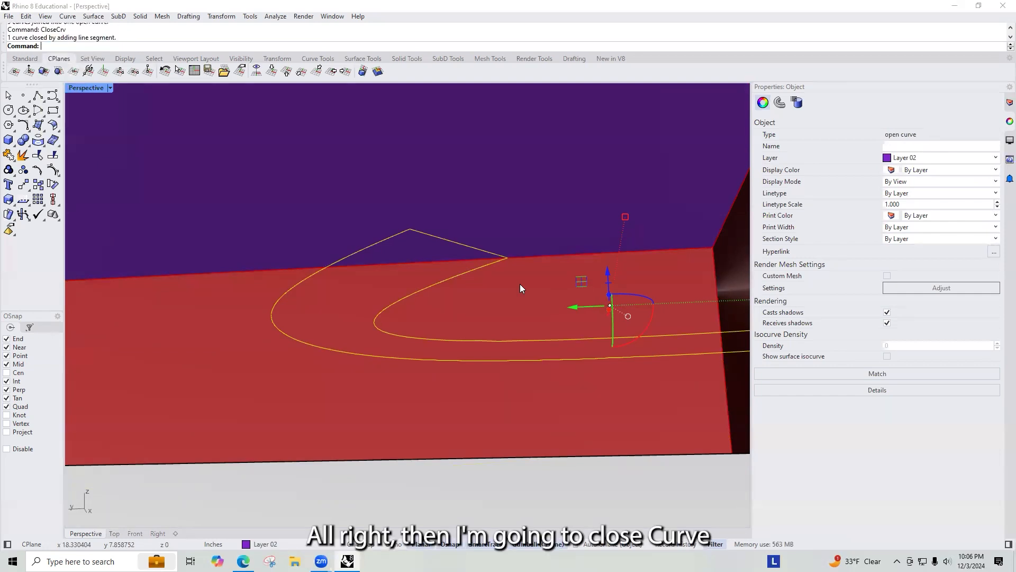
# Step: Extrude the closed curve into a solid passing through the red wall
pyautogui.write('ExtrudeCrv')
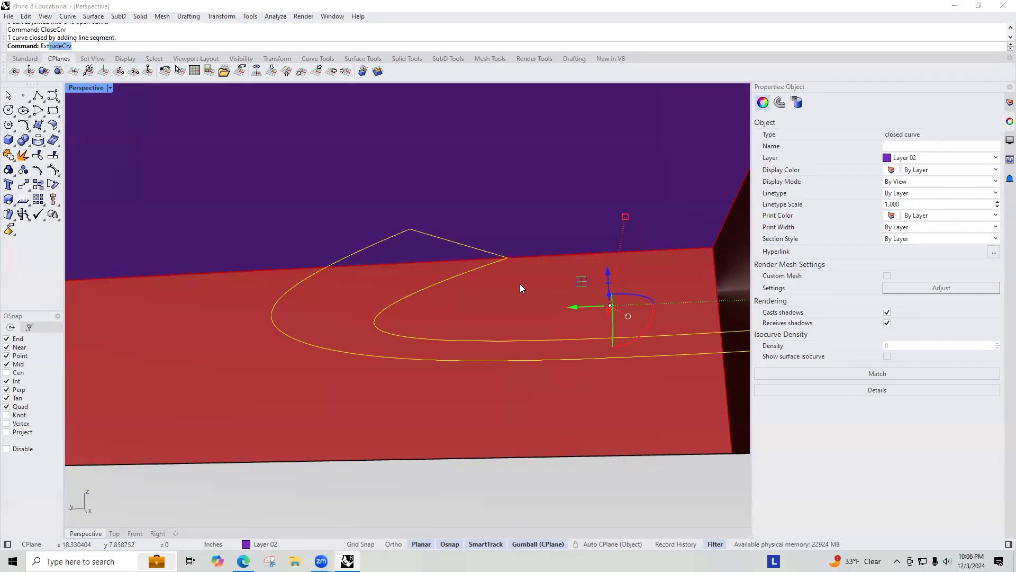
pyautogui.press('Return')
pyautogui.scroll(-5, 404, 236)
pyautogui.moveTo(404, 236); pyautogui.dragTo(473, 282, button='right')
pyautogui.click(539, 389)
pyautogui.click(554, 340)
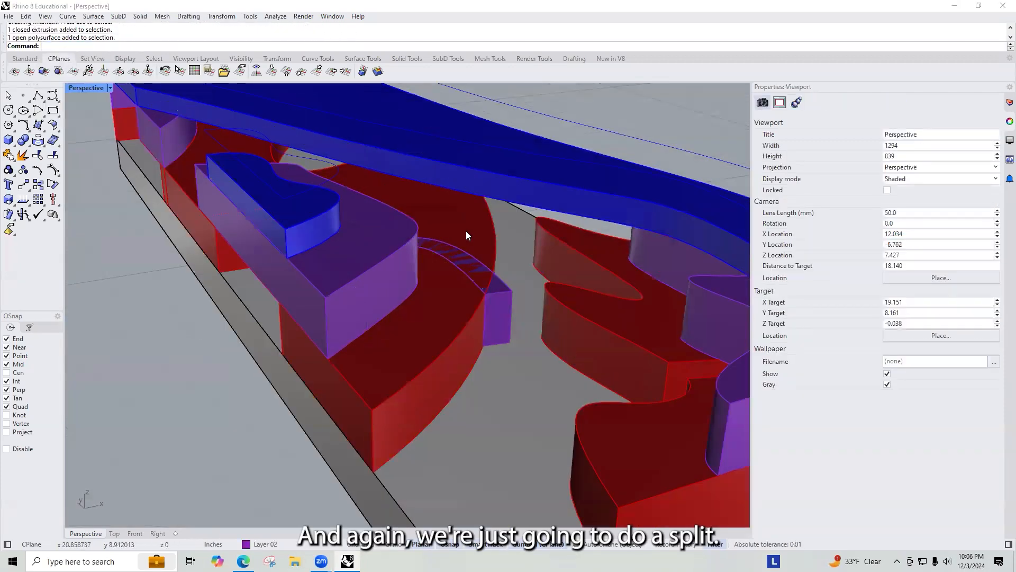
# Step: Split the red wall polysurface using the extruded solid as the cutting object
pyautogui.click(492, 229)
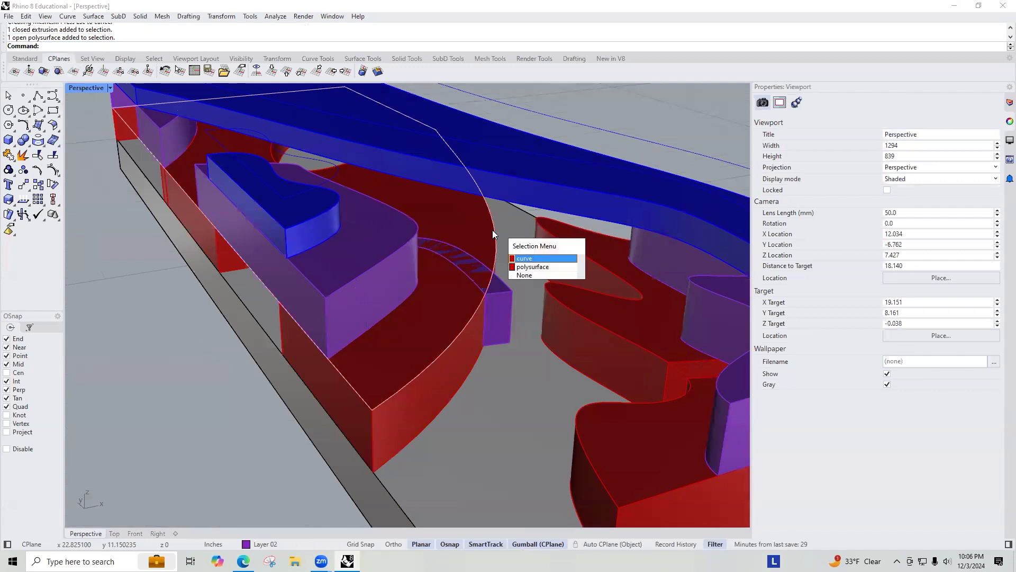
pyautogui.click(531, 267)
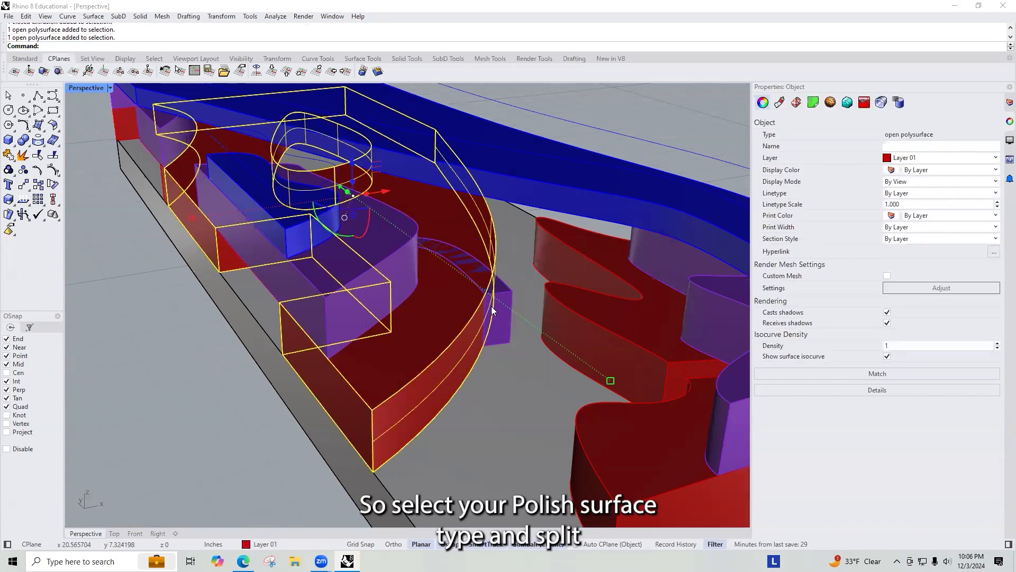
pyautogui.write('split')
pyautogui.press('Return')
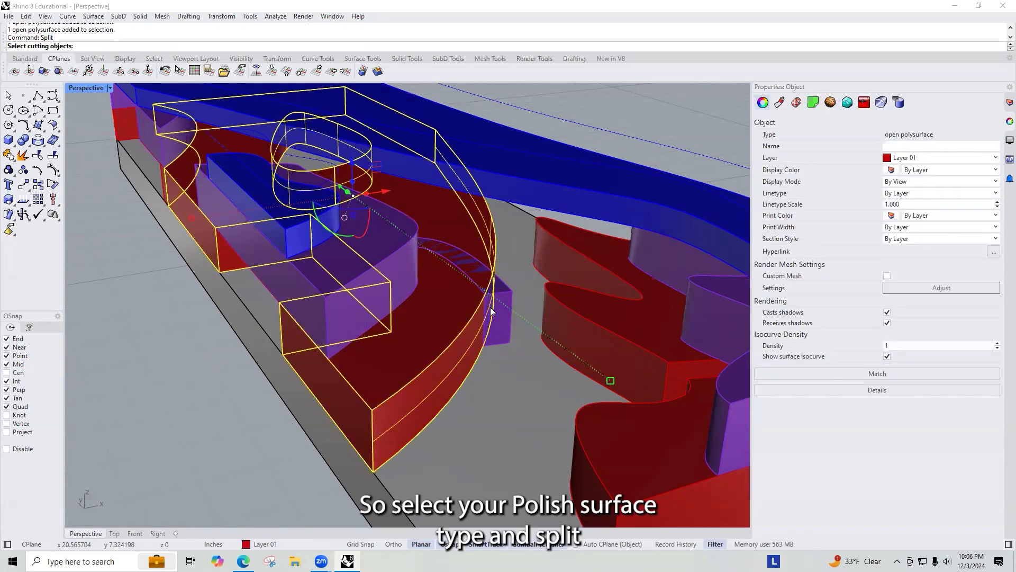
pyautogui.click(495, 307)
pyautogui.press('Return')
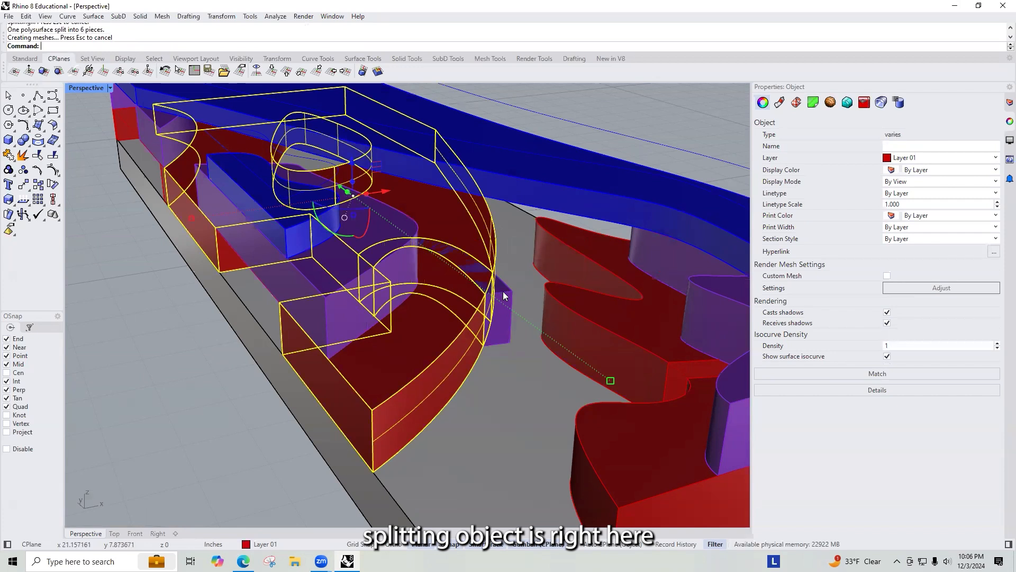
pyautogui.press('Escape')
# Step: Delete the split wall pieces inside the opening, undoing the second deletion
pyautogui.click(496, 295)
pyautogui.click(527, 318)
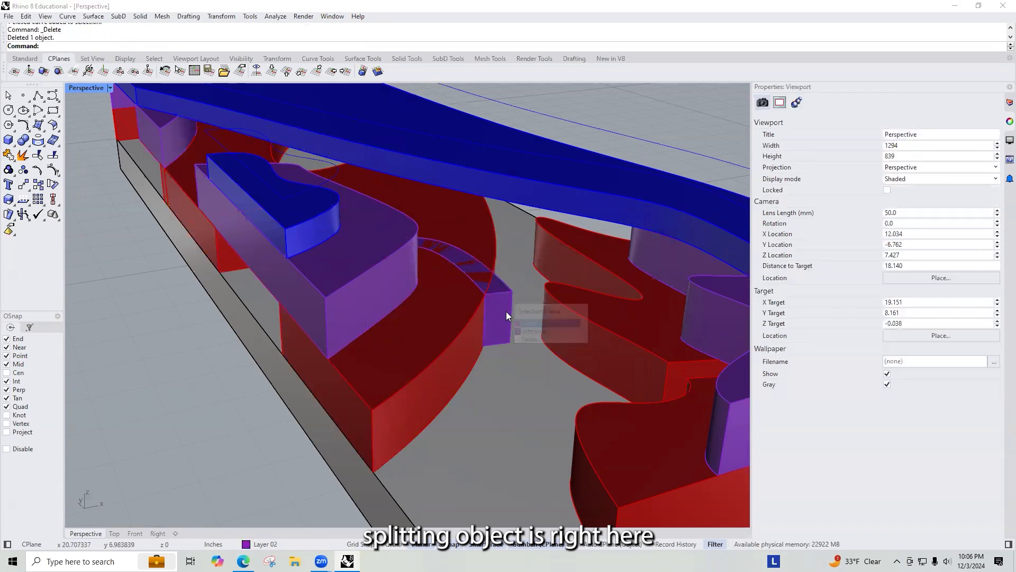
pyautogui.press('Delete')
pyautogui.click(488, 293)
pyautogui.press('Delete')
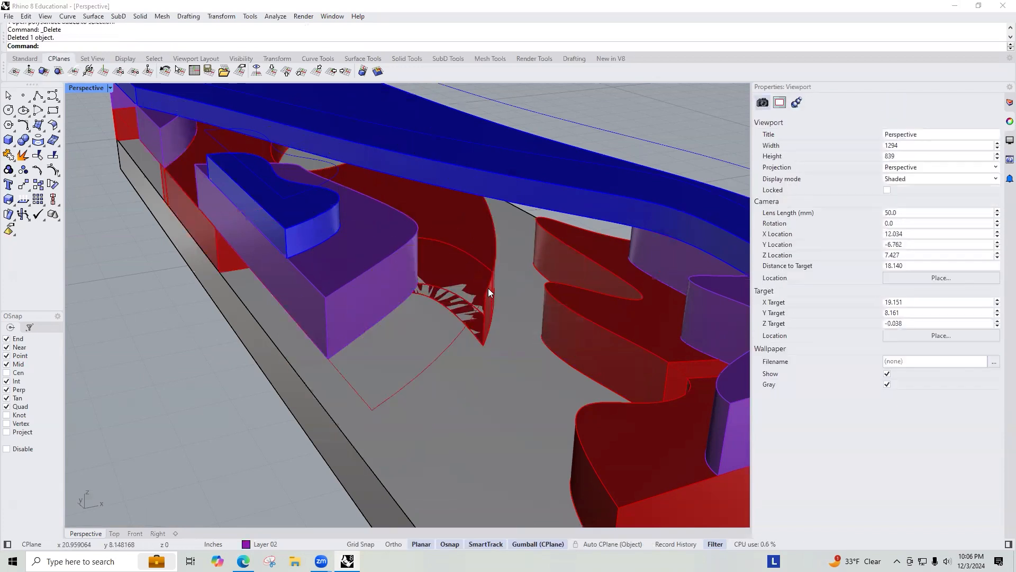
pyautogui.hotkey('ctrl', 'z')
# Step: Undo the remaining piece deletions in the wall
pyautogui.click(495, 290)
pyautogui.click(529, 329)
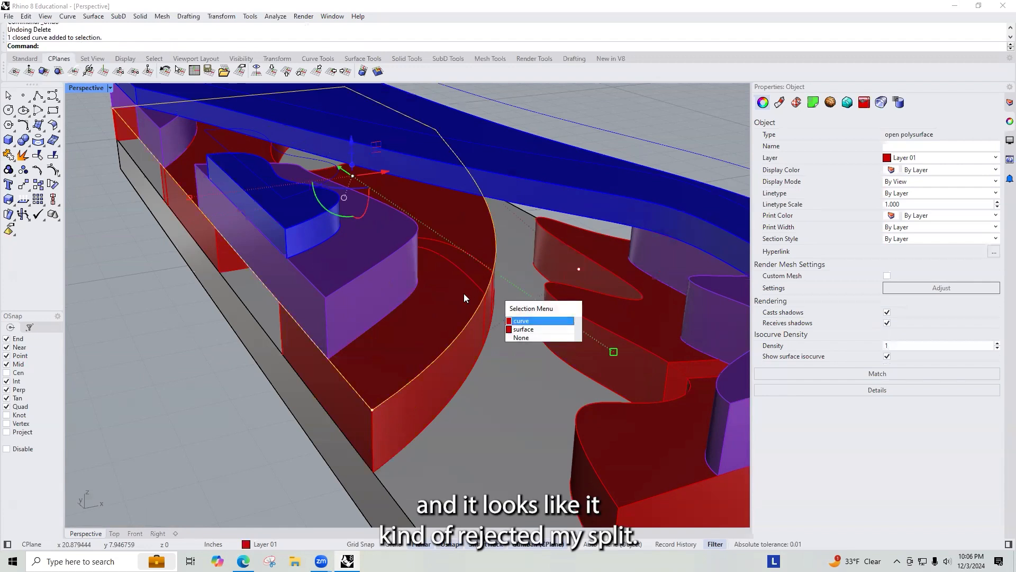
pyautogui.press('Escape')
pyautogui.moveTo(493, 337); pyautogui.dragTo(469, 331, button='right')
pyautogui.hotkey('ctrl', 'z')
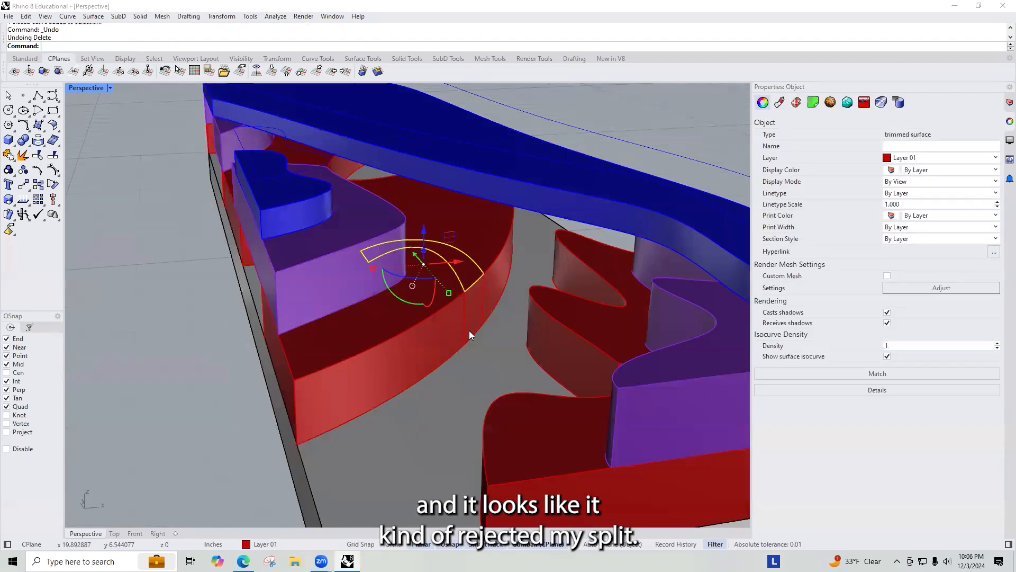
pyautogui.hotkey('ctrl', 'z')
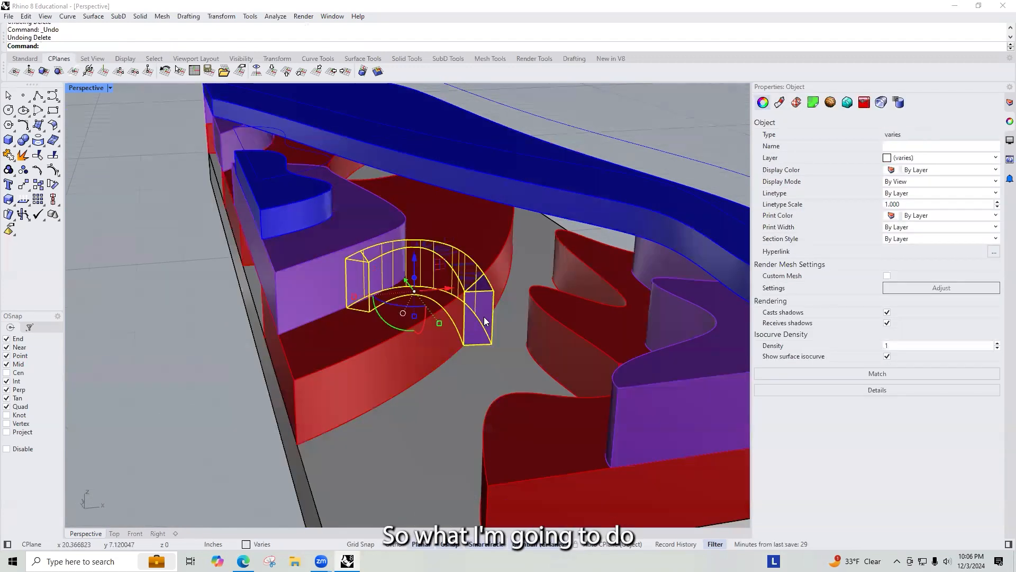
# Step: Scale the extruded solid taller, then undo the scaling and the wall split
pyautogui.click(483, 314)
pyautogui.click(483, 312)
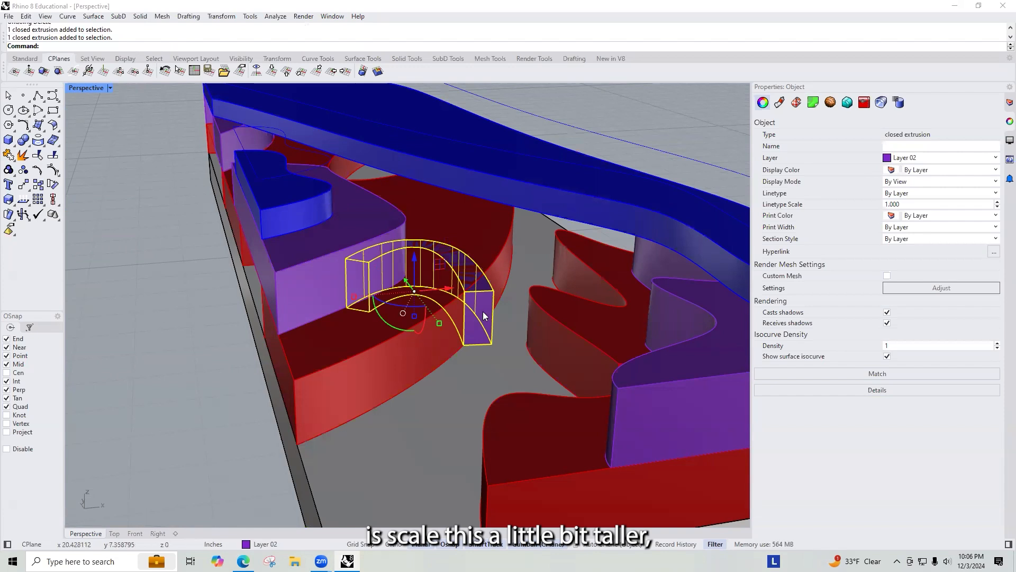
pyautogui.moveTo(417, 316); pyautogui.dragTo(417, 338)
pyautogui.click(470, 398)
pyautogui.moveTo(351, 332); pyautogui.dragTo(440, 329, button='right')
pyautogui.click(484, 351)
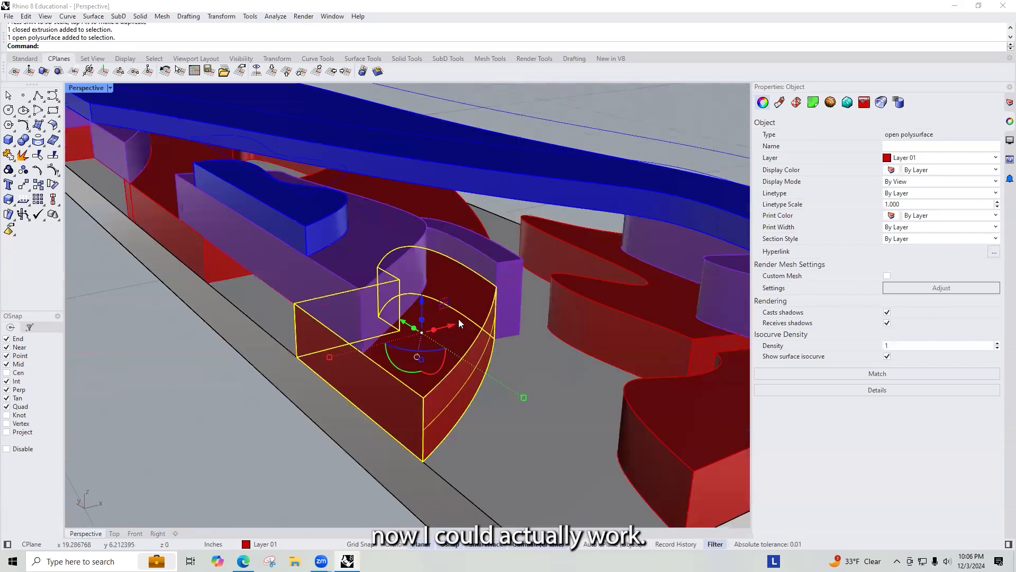
pyautogui.hotkey('ctrl', 'z')
pyautogui.hotkey('ctrl', 'z')
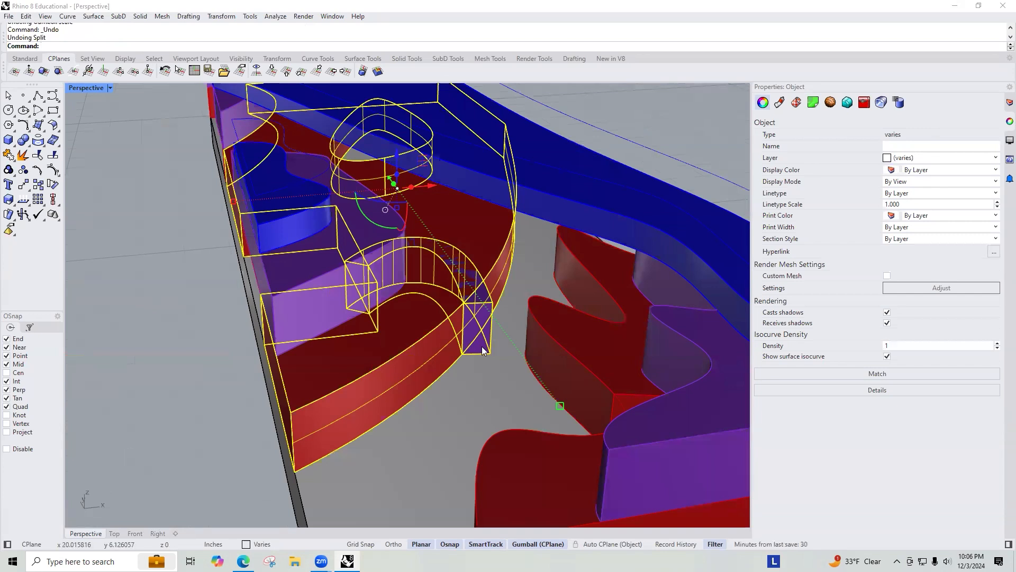
# Step: Stretch the extruded cutting solid slightly taller with the gumball
pyautogui.click(504, 382)
pyautogui.click(478, 333)
pyautogui.moveTo(416, 322); pyautogui.dragTo(414, 339)
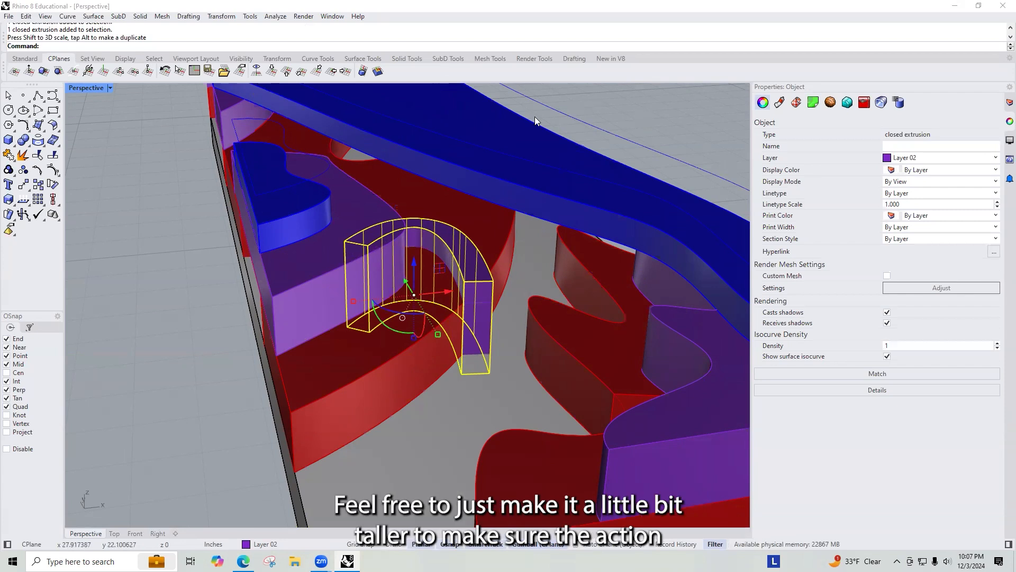
# Step: Split the red wall polysurface using the taller extruded solid as the cutting object
pyautogui.click(489, 219)
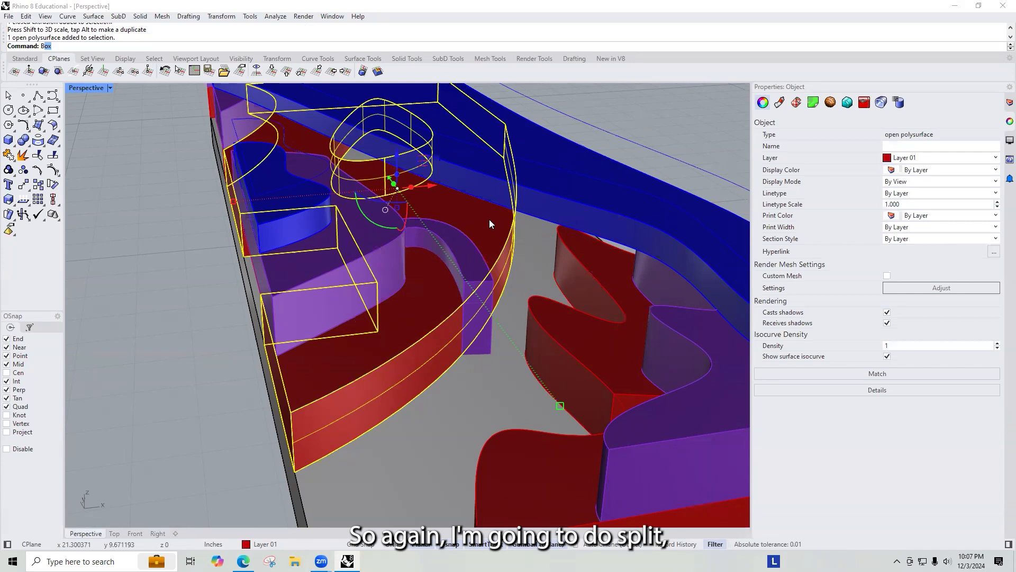
pyautogui.press('Delete')
pyautogui.write('Sp')
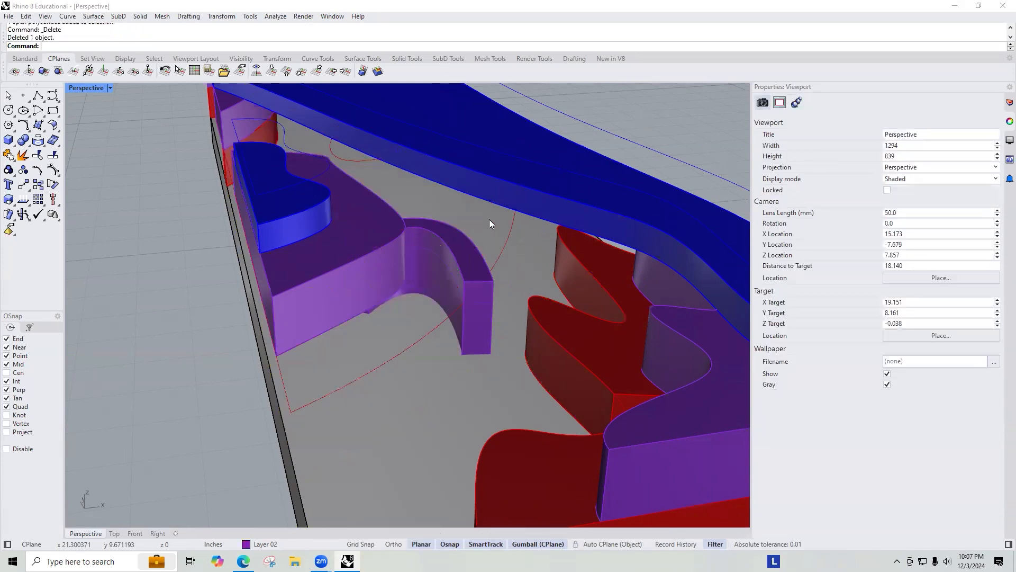
pyautogui.hotkey('ctrl', 'z')
pyautogui.press('Return')
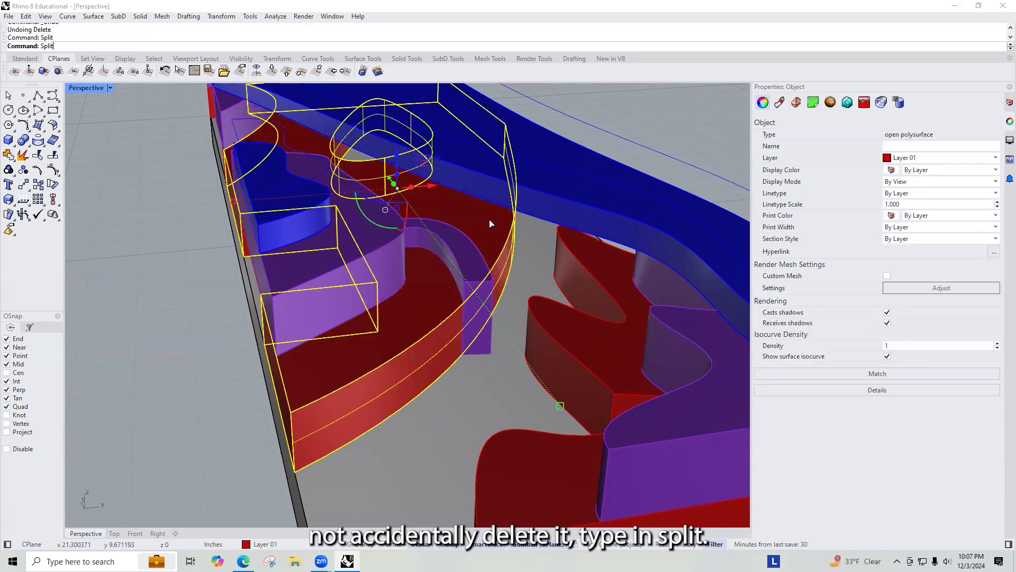
pyautogui.click(480, 274)
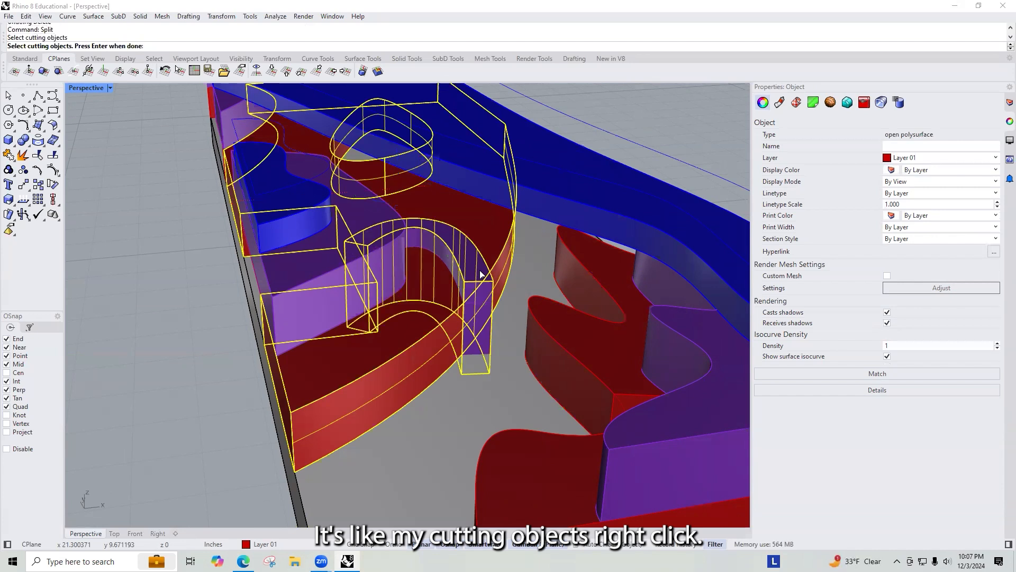
pyautogui.rightClick(479, 273)
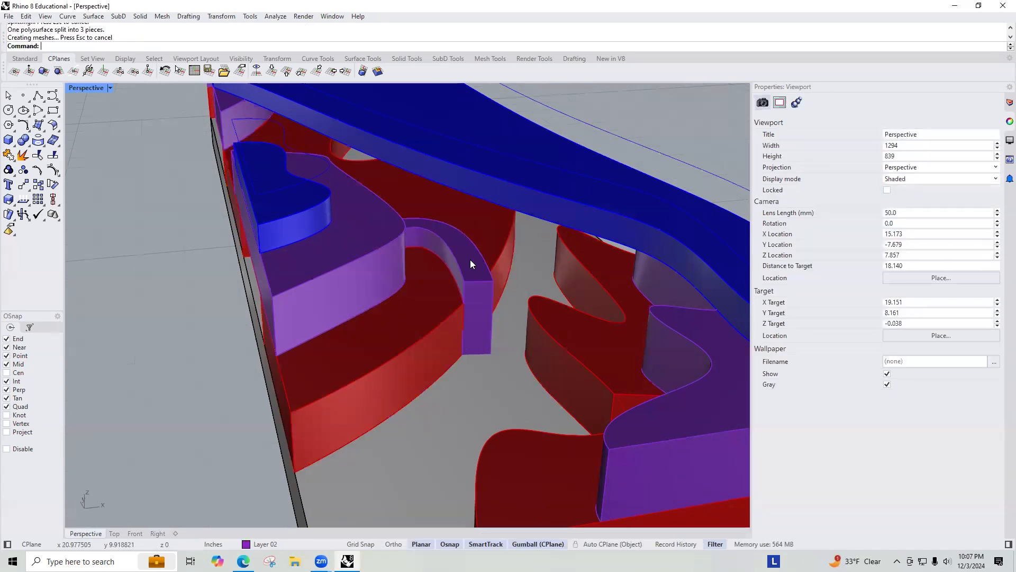
# Step: Delete the split wall piece inside the curved opening and select the neighbouring wall and solid
pyautogui.click(471, 265)
pyautogui.press('Delete')
pyautogui.click(475, 302)
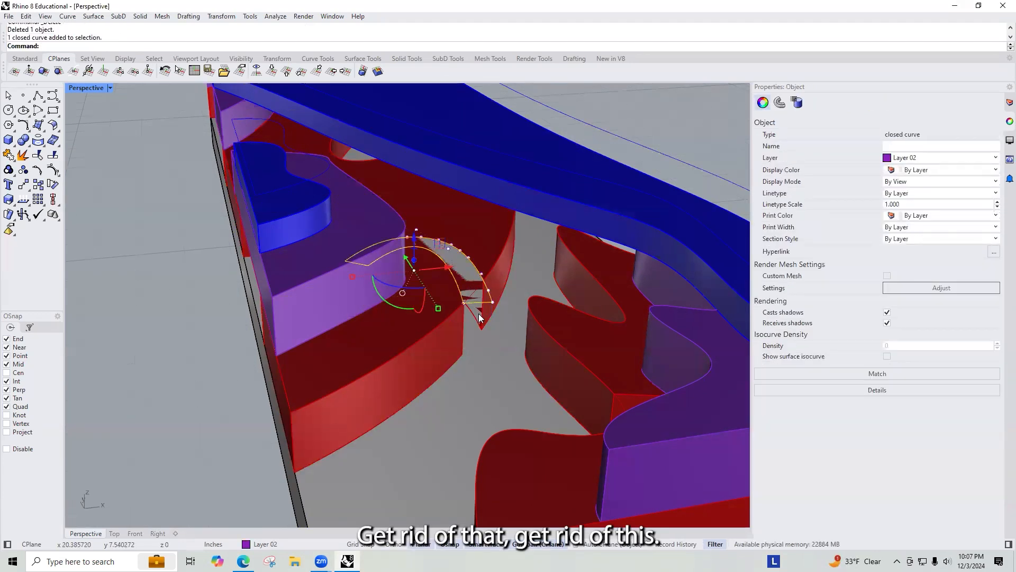
pyautogui.keyDown('shift'); pyautogui.click(482, 319); pyautogui.keyUp('shift')
pyautogui.keyDown('shift'); pyautogui.click(498, 304); pyautogui.keyUp('shift')
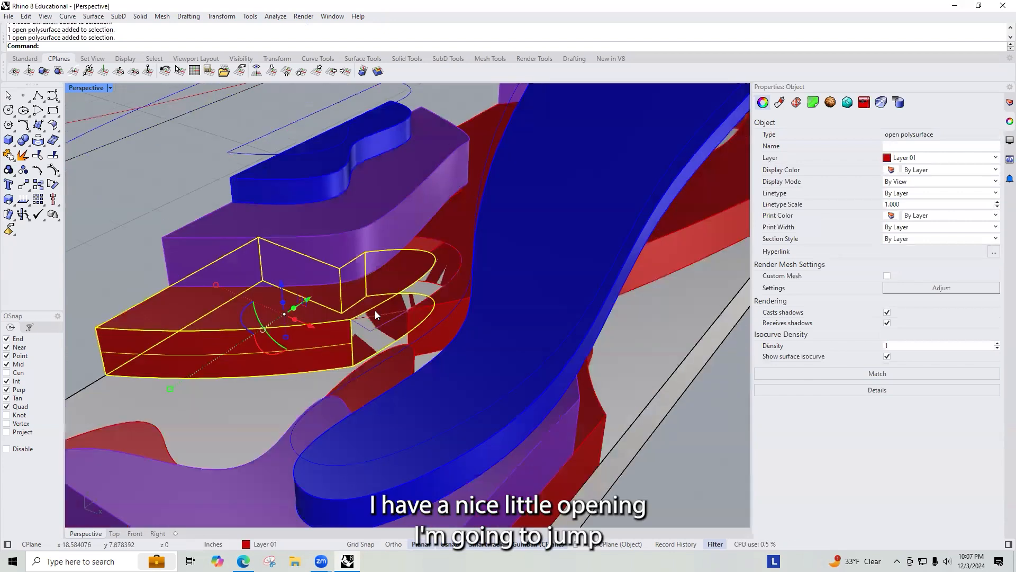
# Step: Duplicate the opening's curved edge and extrude the curve downward to form the inner wall surface
pyautogui.scroll(1, 411, 316)
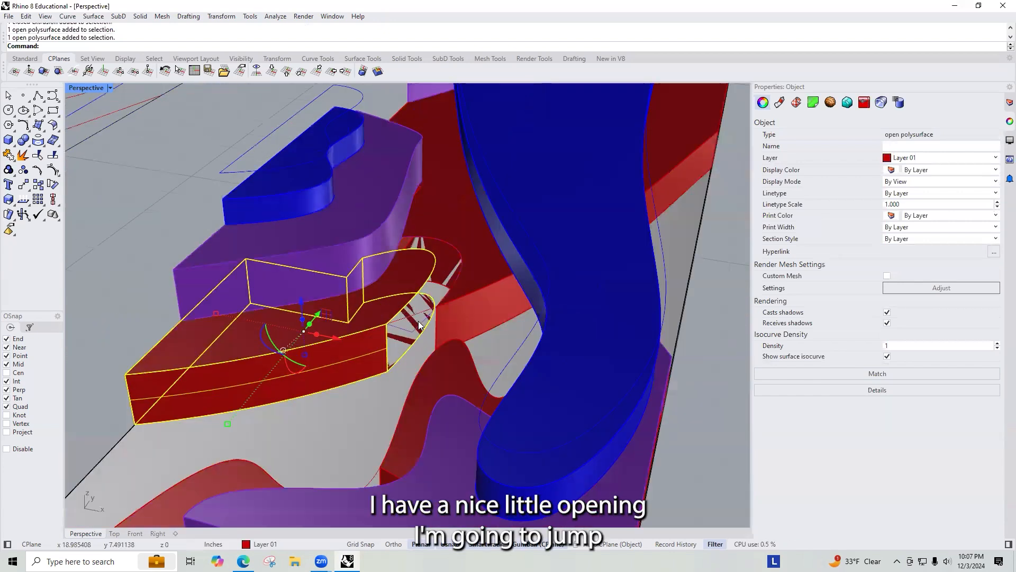
pyautogui.scroll(-1, 418, 324)
pyautogui.write('dupedge')
pyautogui.press('Return')
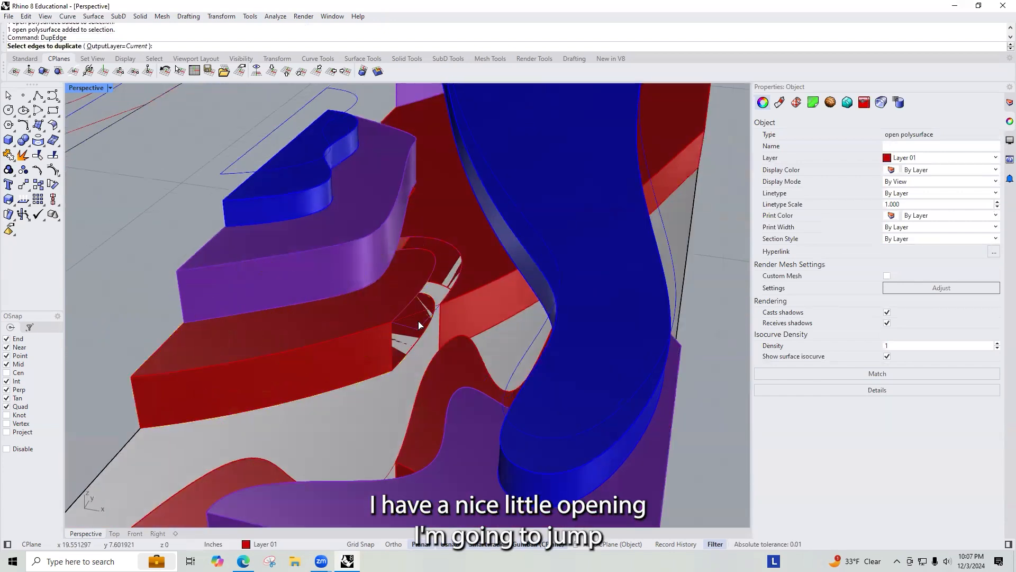
pyautogui.click(422, 293)
pyautogui.press('Return')
pyautogui.write('Extu')
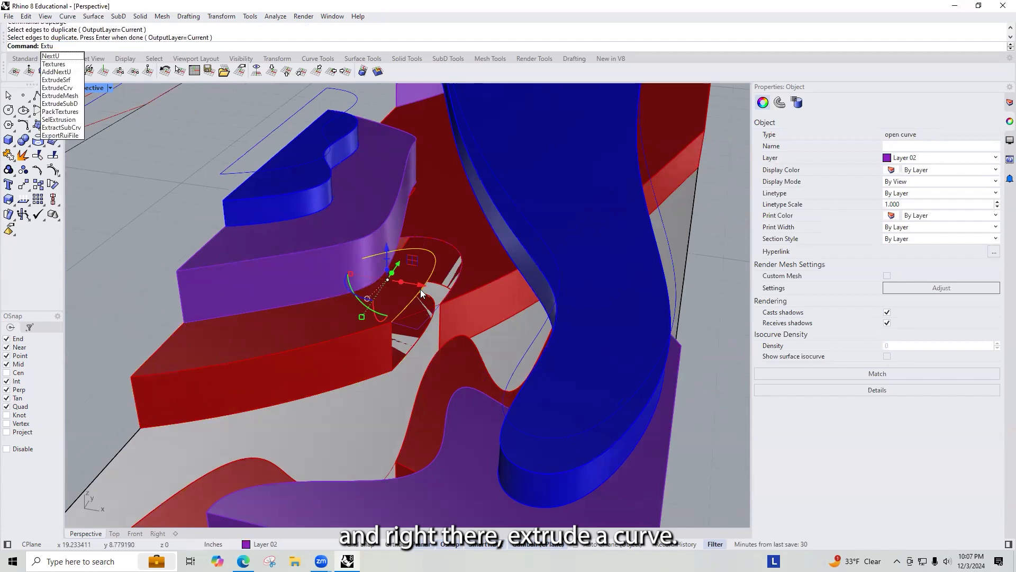
pyautogui.press('BackSpace')
pyautogui.write('rudeCrv')
pyautogui.press('Return')
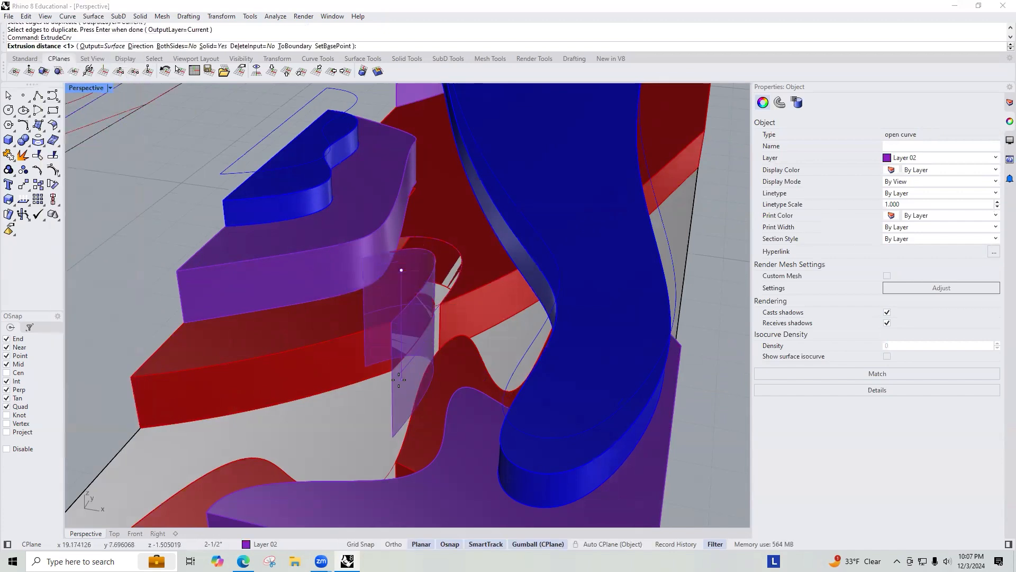
pyautogui.click(391, 371)
# Step: Join the new extruded surface with the red wall
pyautogui.click(401, 346)
pyautogui.keyDown('shift'); pyautogui.click(353, 351); pyautogui.keyUp('shift')
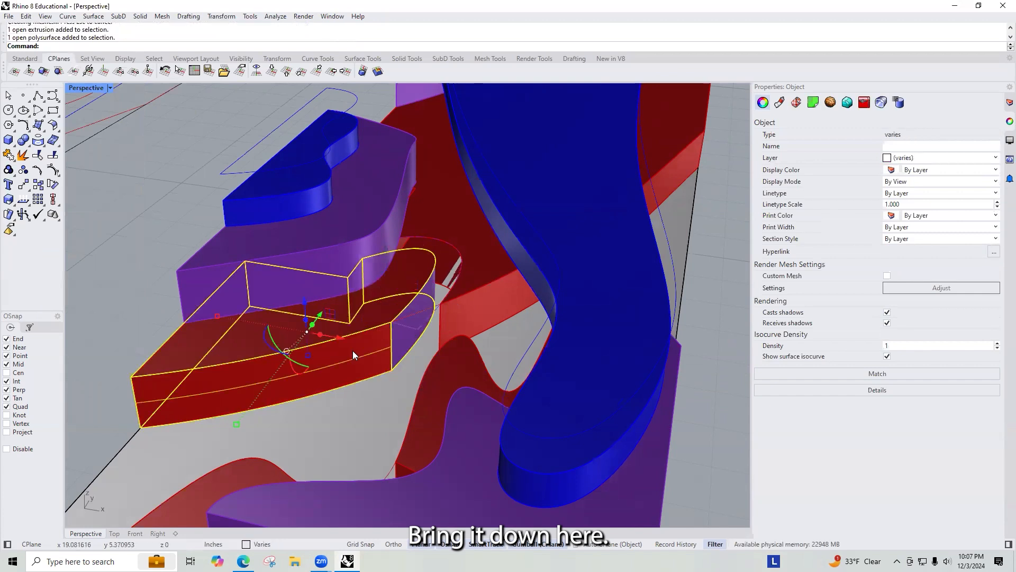
pyautogui.write('join')
pyautogui.press('Return')
pyautogui.click(351, 409)
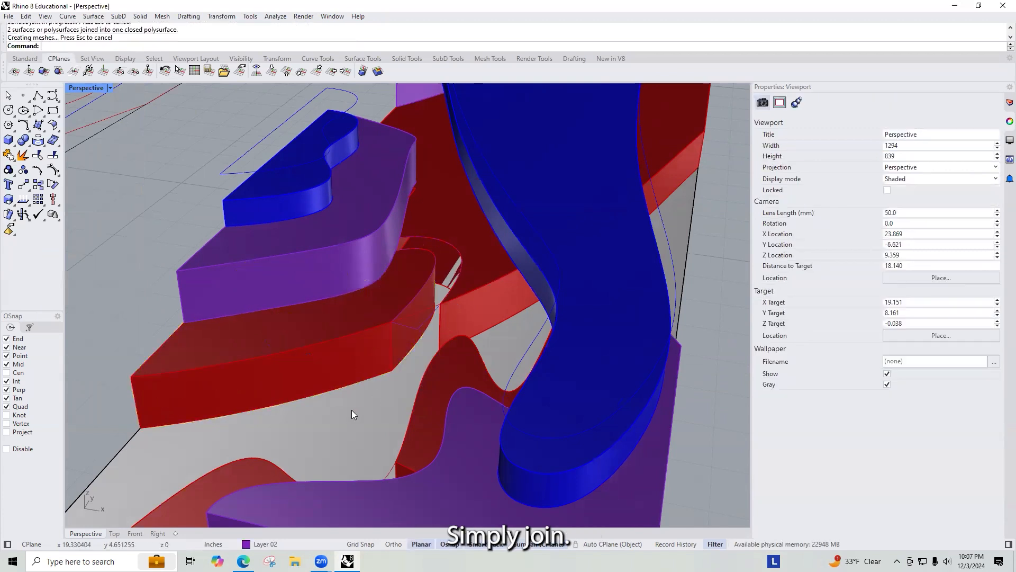
# Step: Delete the leftover small curve, then duplicate the other opening edge and extrude it downward
pyautogui.moveTo(435, 306); pyautogui.dragTo(471, 242, button='right')
pyautogui.click(458, 255)
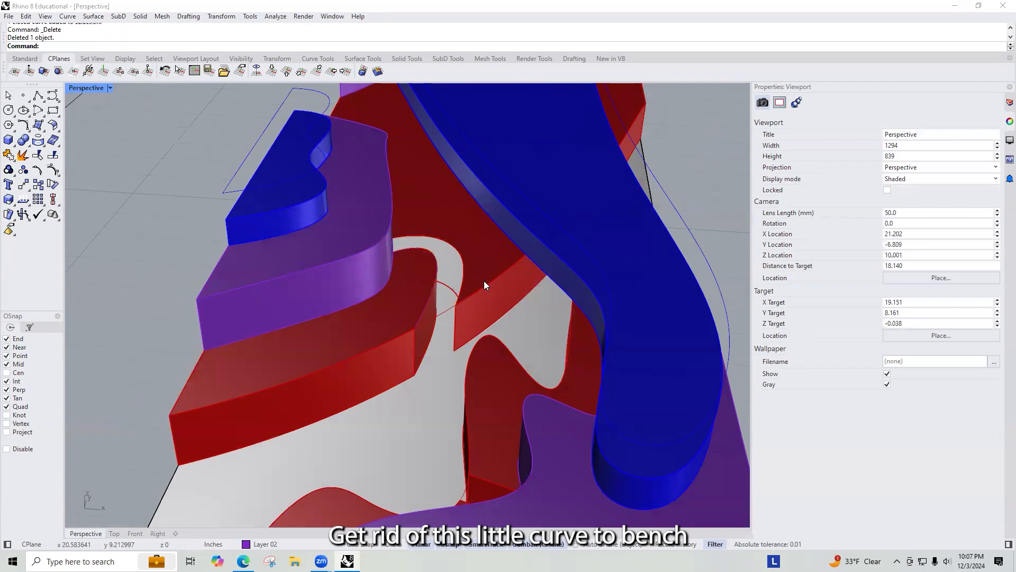
pyautogui.press('Return')
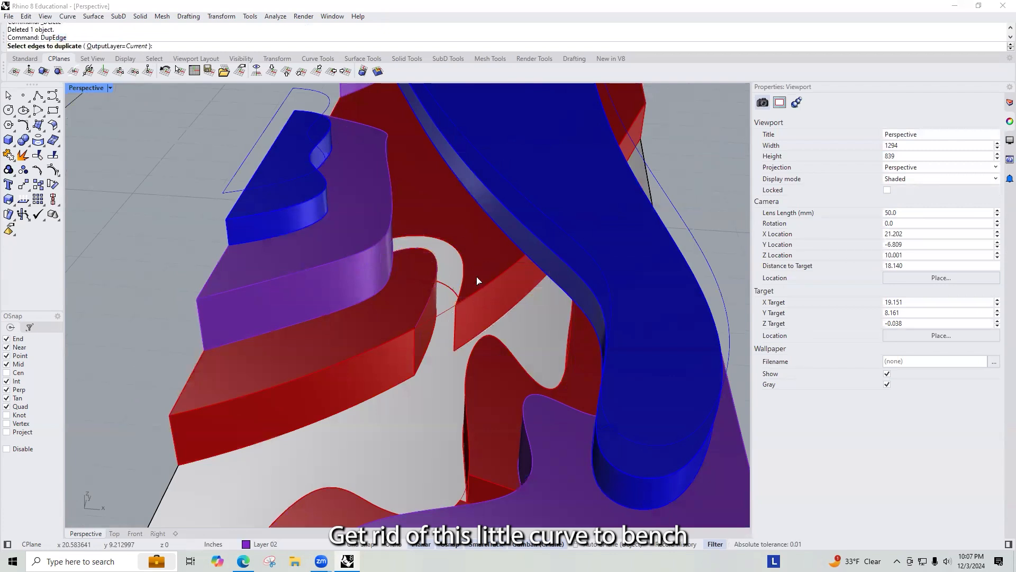
pyautogui.click(441, 243)
pyautogui.press('Return')
pyautogui.write('Extrud')
pyautogui.press('Return')
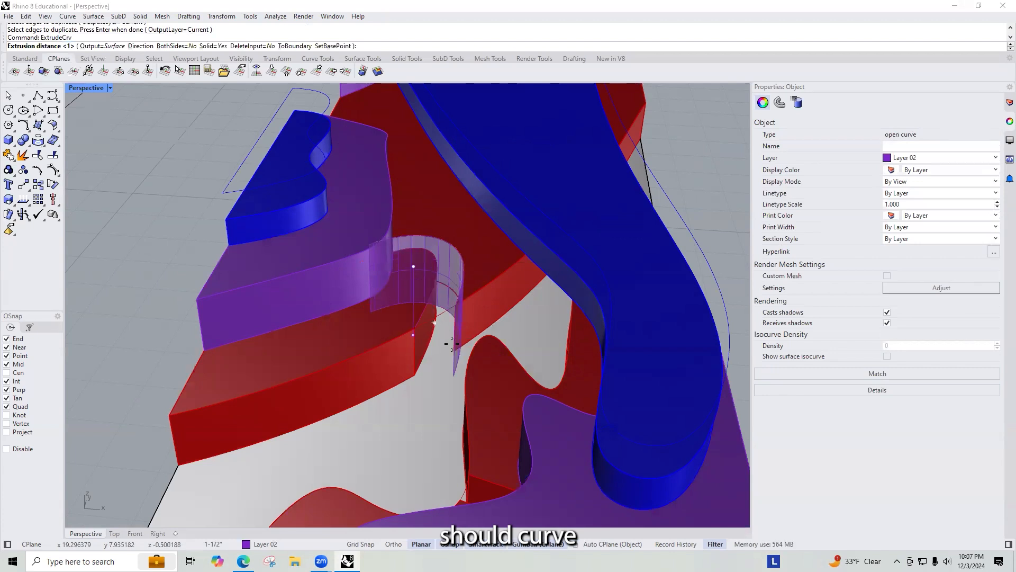
pyautogui.click(453, 332)
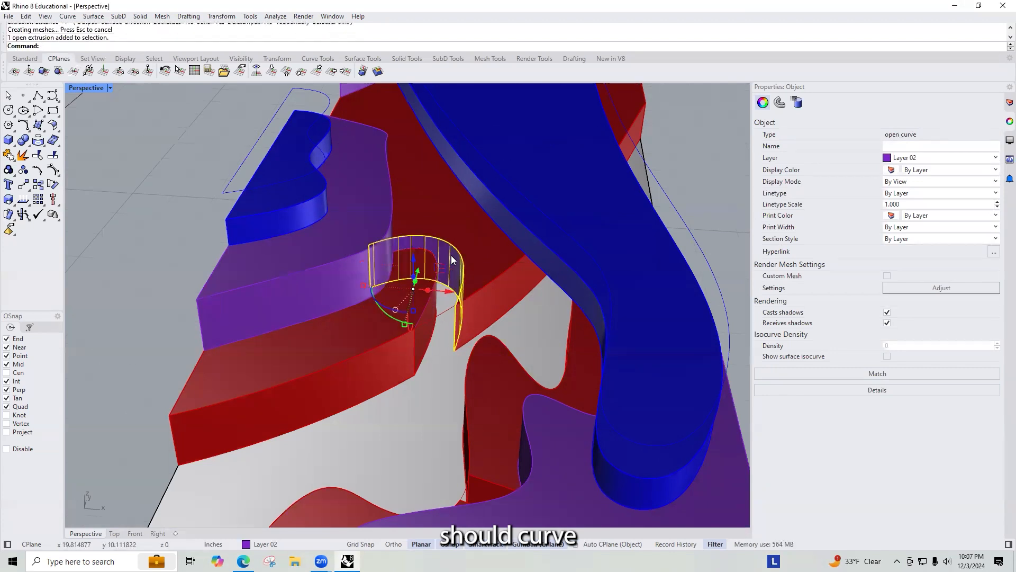
# Step: Join the extruded surface with the red wall and try to cap the result
pyautogui.keyDown('shift'); pyautogui.click(487, 275); pyautogui.keyUp('shift')
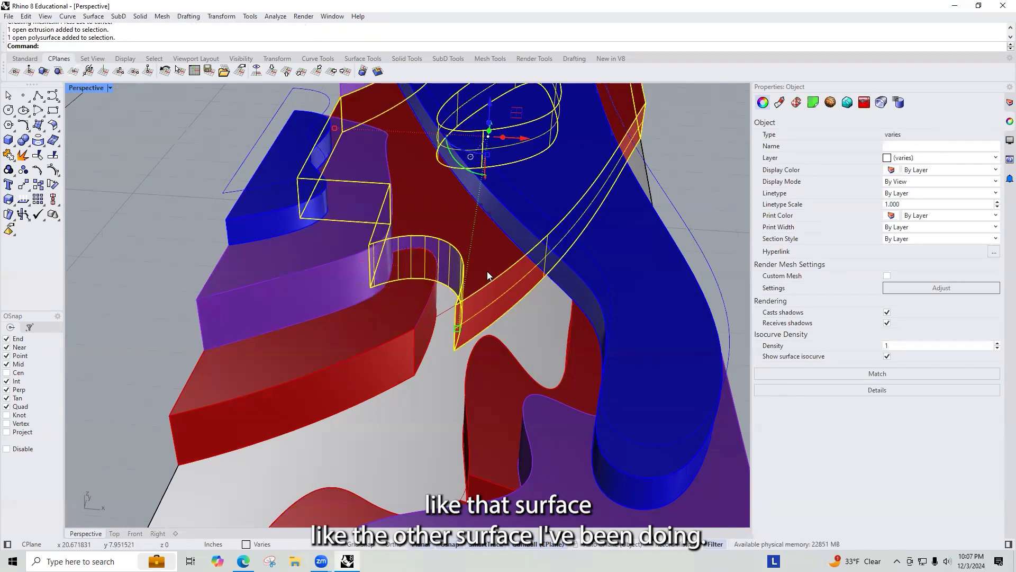
pyautogui.press('Return')
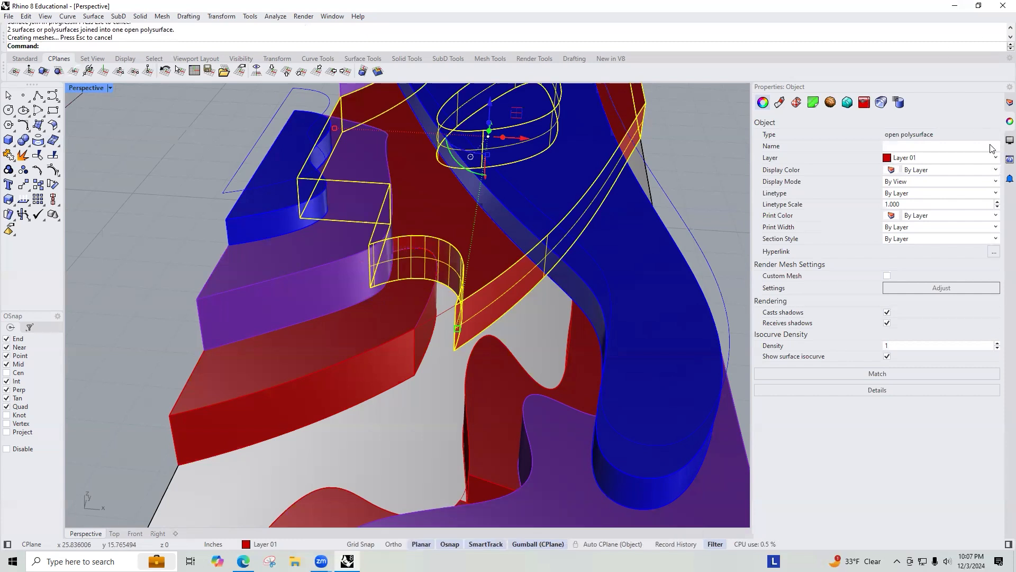
pyautogui.moveTo(371, 323); pyautogui.dragTo(361, 270, button='right')
pyautogui.scroll(5, 466, 297)
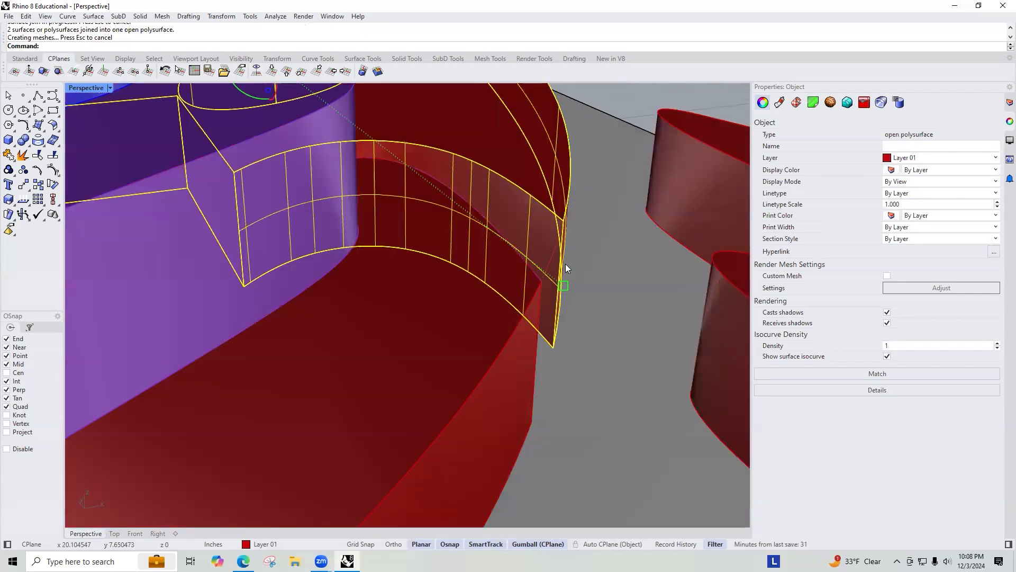
pyautogui.moveTo(516, 307); pyautogui.dragTo(565, 262, button='right')
pyautogui.write('Cap')
pyautogui.press('Return')
pyautogui.press('Escape')
# Step: Examine the joined wall's openings up close and undo the join
pyautogui.scroll(8, 559, 260)
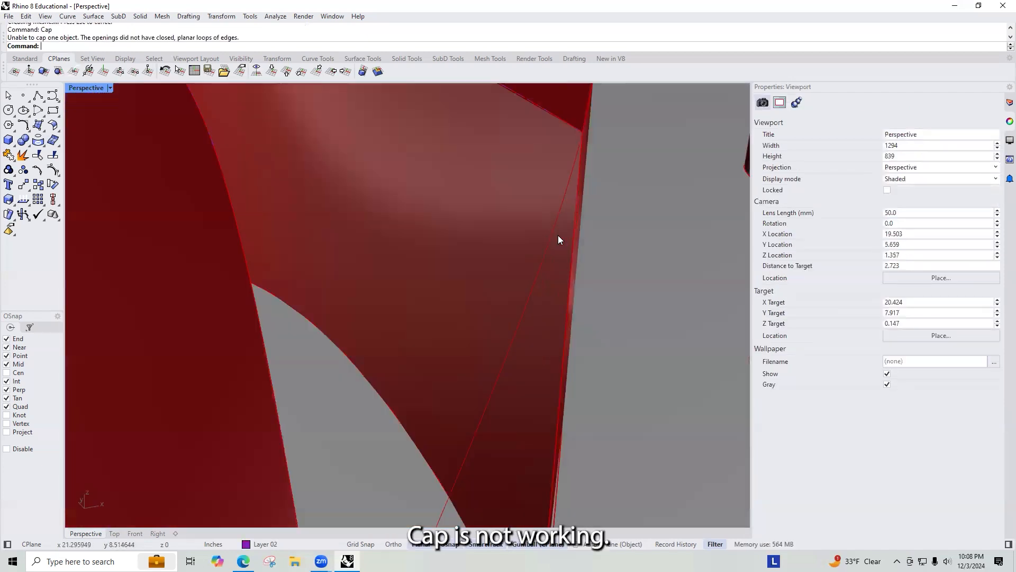
pyautogui.moveTo(528, 235); pyautogui.dragTo(379, 249, button='right')
pyautogui.click(136, 225)
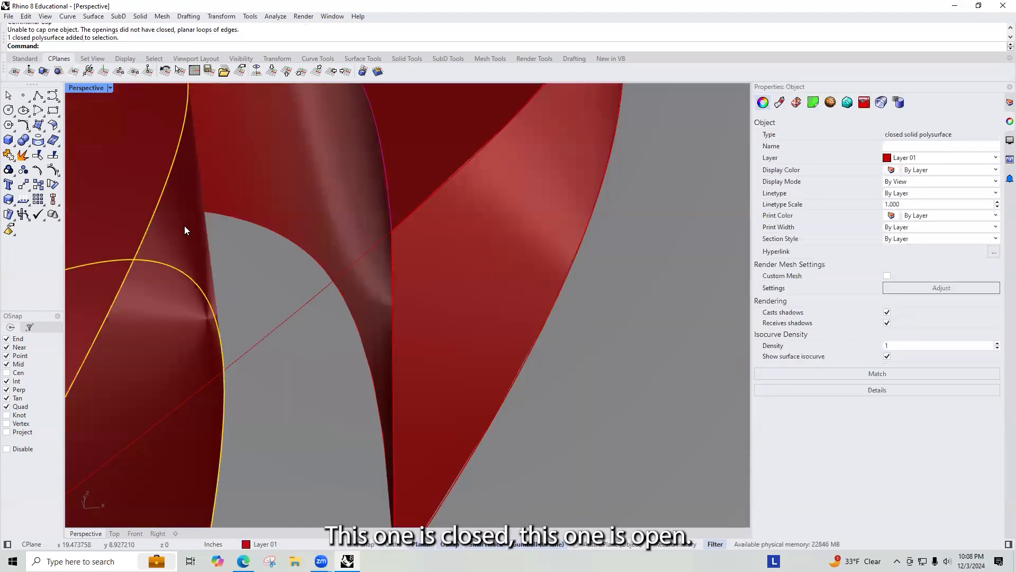
pyautogui.click(457, 185)
pyautogui.moveTo(458, 185); pyautogui.dragTo(481, 179, button='right')
pyautogui.hotkey('ctrl', 'z')
# Step: Delete the extruded patch surface at the wall opening
pyautogui.scroll(-5, 524, 269)
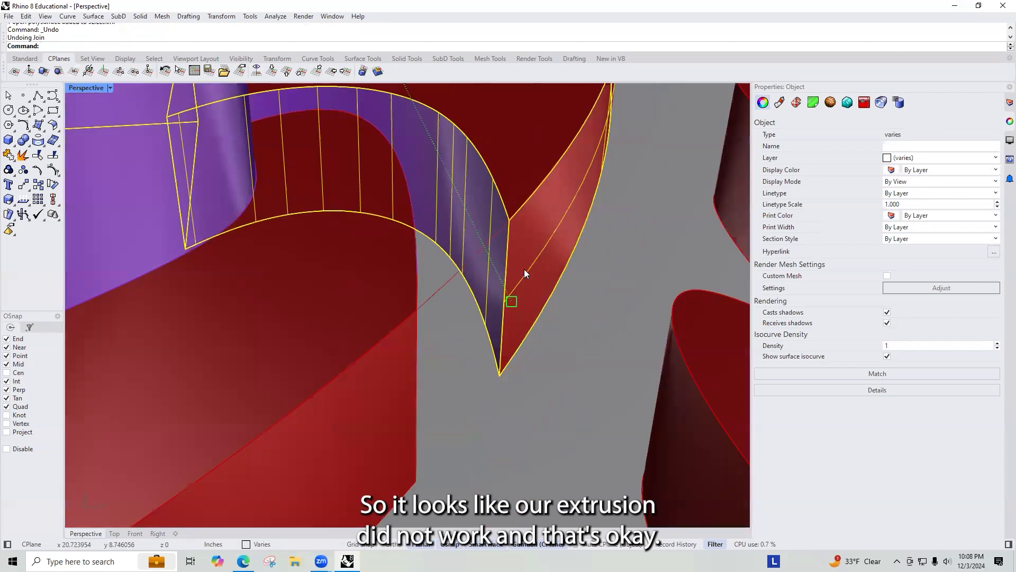
pyautogui.click(528, 319)
pyautogui.moveTo(524, 316); pyautogui.dragTo(476, 275, button='right')
pyautogui.moveTo(429, 297); pyautogui.dragTo(594, 219, button='right')
pyautogui.scroll(3, 286, 274)
pyautogui.moveTo(286, 274); pyautogui.dragTo(258, 272, button='right')
pyautogui.scroll(-5, 258, 272)
pyautogui.moveTo(446, 238); pyautogui.dragTo(285, 259, button='right')
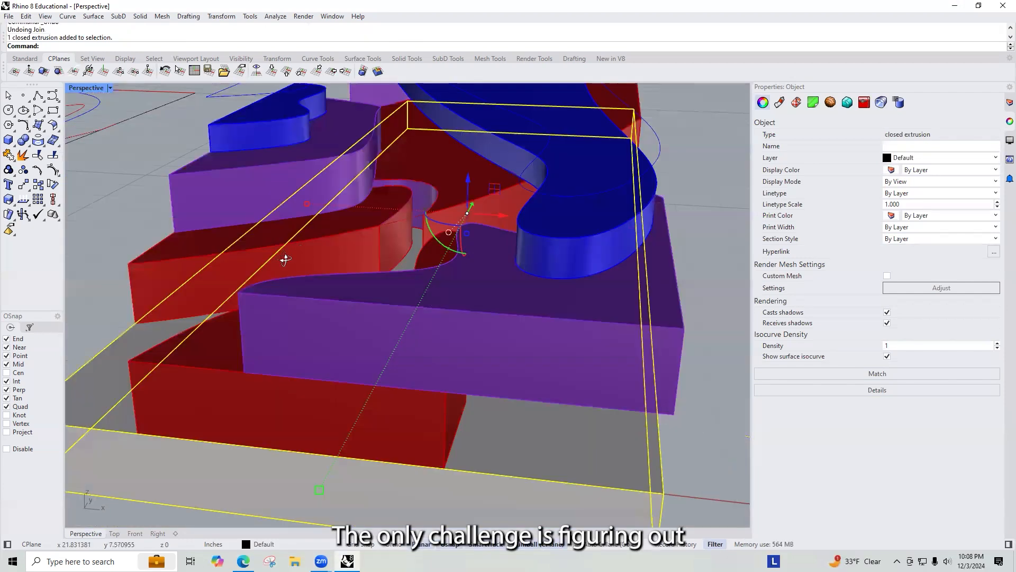
pyautogui.scroll(5, 284, 271)
pyautogui.scroll(3, 352, 241)
pyautogui.click(371, 205)
pyautogui.press('Delete')
# Step: Select the red wall polysurface and move it aside, away from the stacked model
pyautogui.moveTo(352, 224); pyautogui.dragTo(301, 222, button='right')
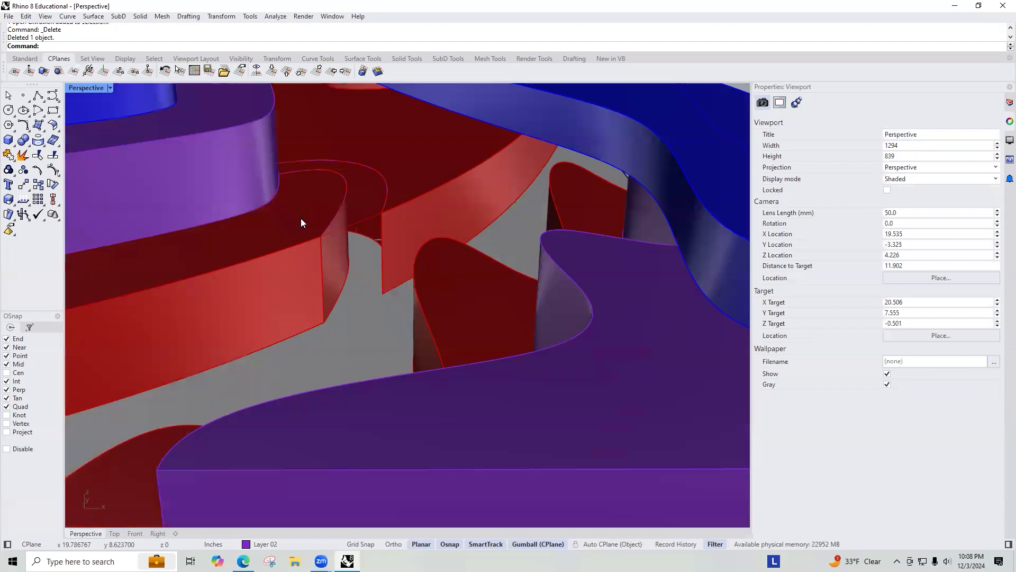
pyautogui.click(374, 164)
pyautogui.click(412, 195)
pyautogui.moveTo(413, 195); pyautogui.dragTo(394, 290, button='right')
pyautogui.click(378, 269)
pyautogui.click(367, 242)
pyautogui.click(387, 248)
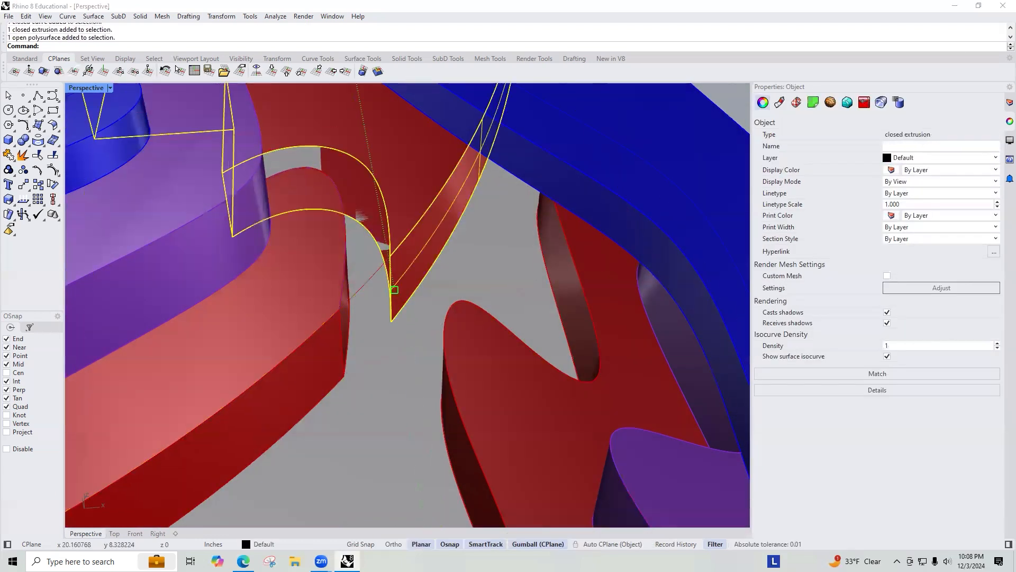
pyautogui.click(412, 202)
pyautogui.scroll(-15, 424, 201)
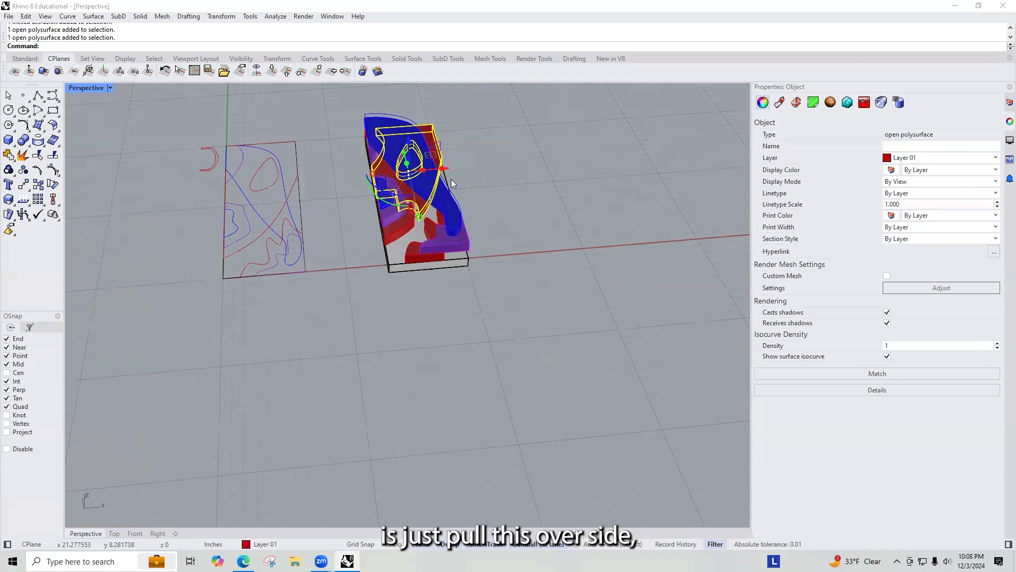
pyautogui.moveTo(449, 181); pyautogui.dragTo(576, 197)
# Step: Explode the moved wall into its separate surfaces
pyautogui.scroll(3, 567, 180)
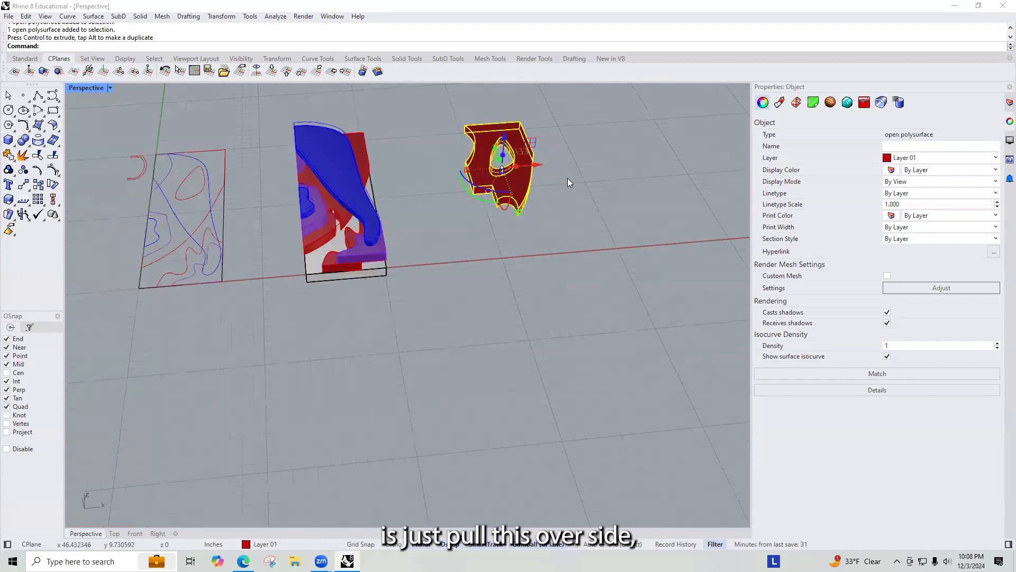
pyautogui.scroll(5, 473, 177)
pyautogui.middleClick(475, 176)
pyautogui.click(520, 205)
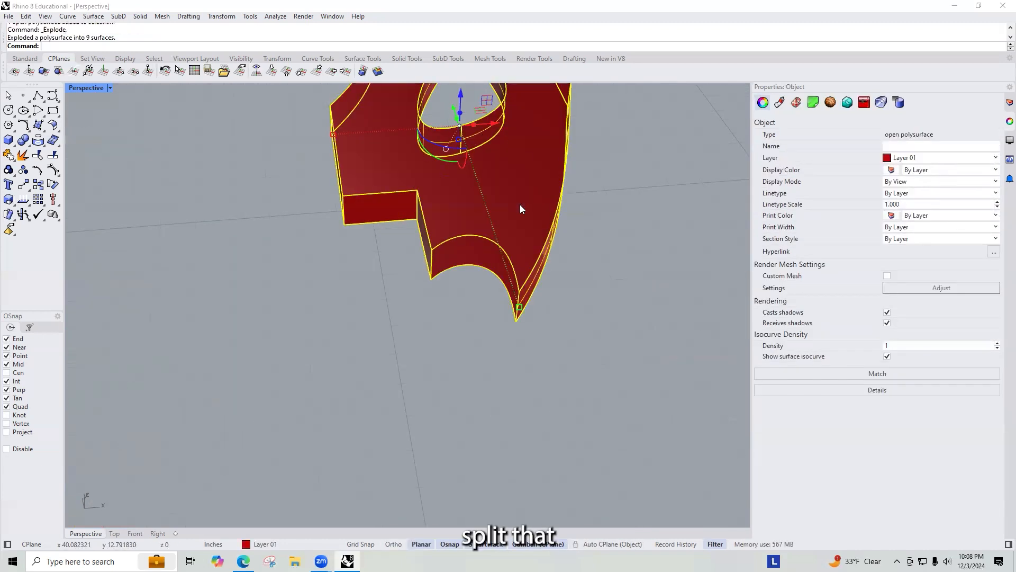
# Step: Move the face containing the opening further aside from the exploded wall
pyautogui.scroll(-8, 479, 304)
pyautogui.click(448, 226)
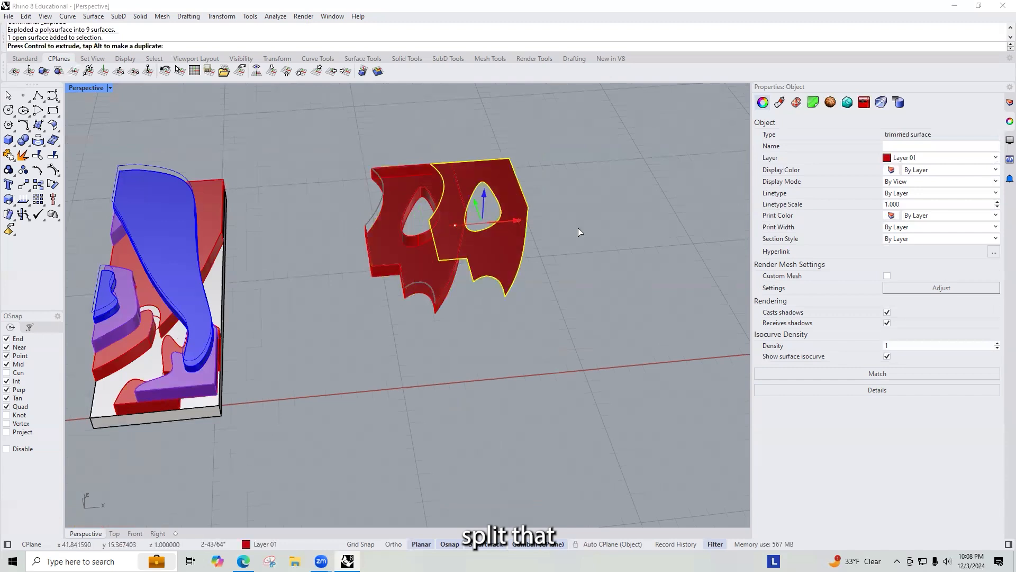
pyautogui.moveTo(578, 228); pyautogui.dragTo(678, 264)
# Step: Duplicate the border curves of the face with the opening and move the copies aside
pyautogui.scroll(6, 670, 267)
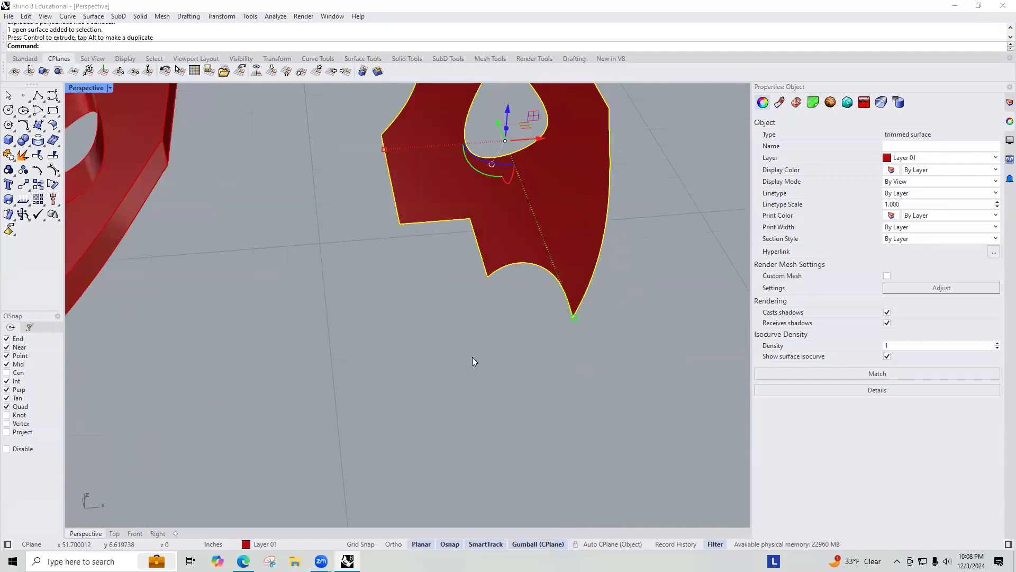
pyautogui.click(490, 354)
pyautogui.click(516, 222)
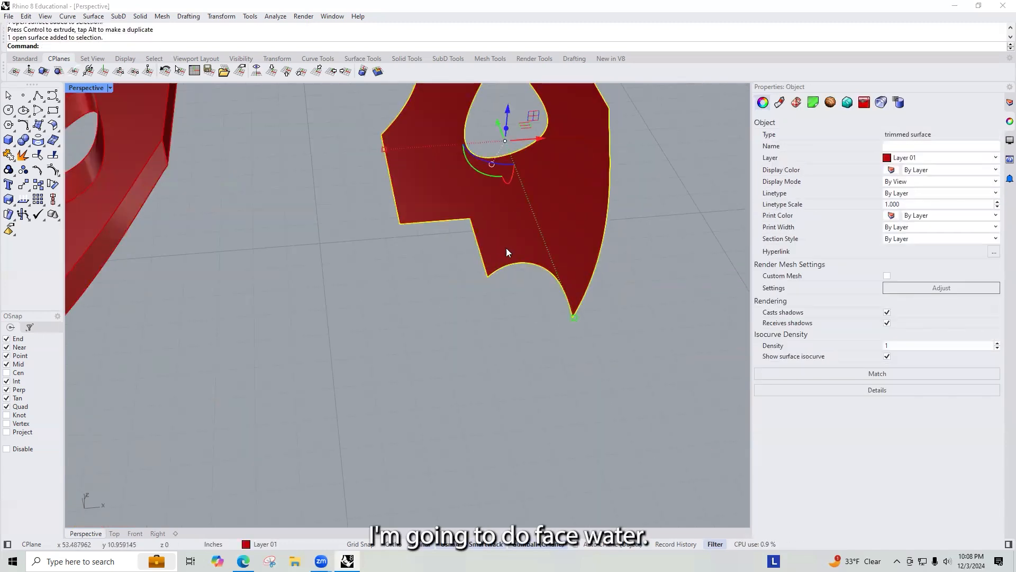
pyautogui.write('DupEd')
pyautogui.press('BackSpace')
pyautogui.press('BackSpace')
pyautogui.write('f')
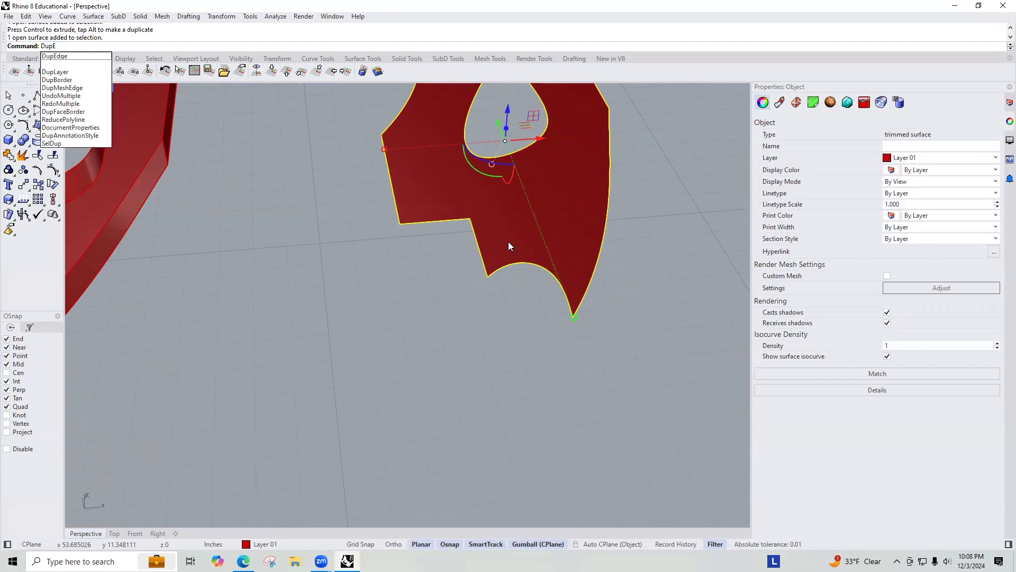
pyautogui.press('Return')
pyautogui.scroll(-4, 457, 233)
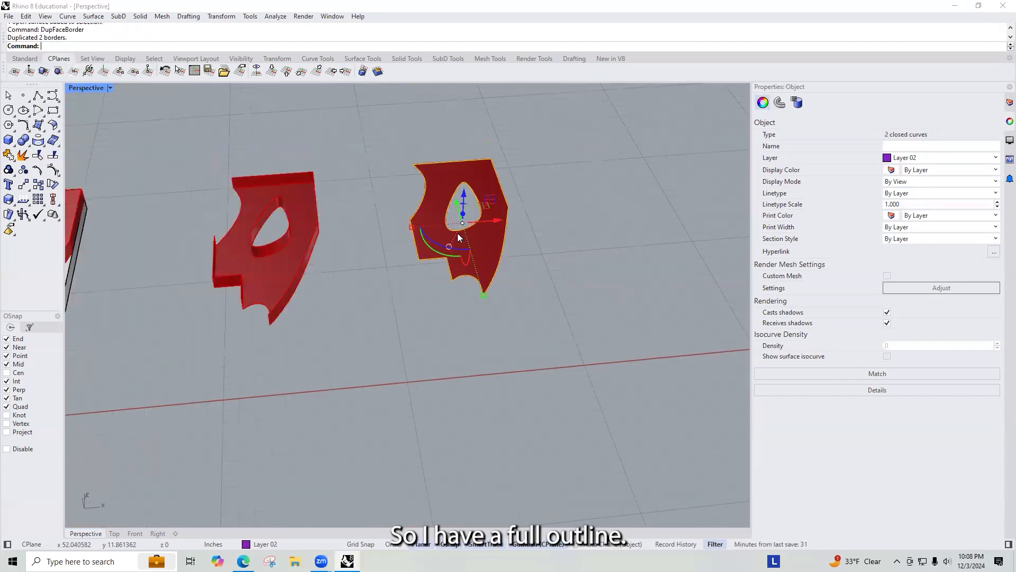
pyautogui.moveTo(492, 221); pyautogui.dragTo(669, 223)
# Step: Explode the duplicated outer outline curve into its segments
pyautogui.scroll(3, 709, 224)
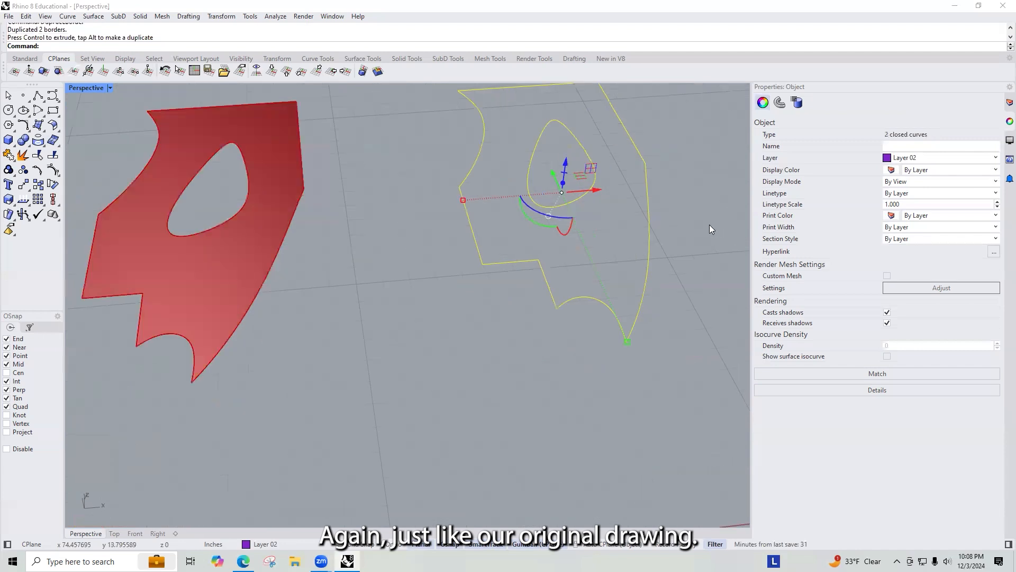
pyautogui.scroll(-2, 569, 296)
pyautogui.scroll(7, 596, 305)
pyautogui.click(602, 344)
pyautogui.scroll(-4, 556, 342)
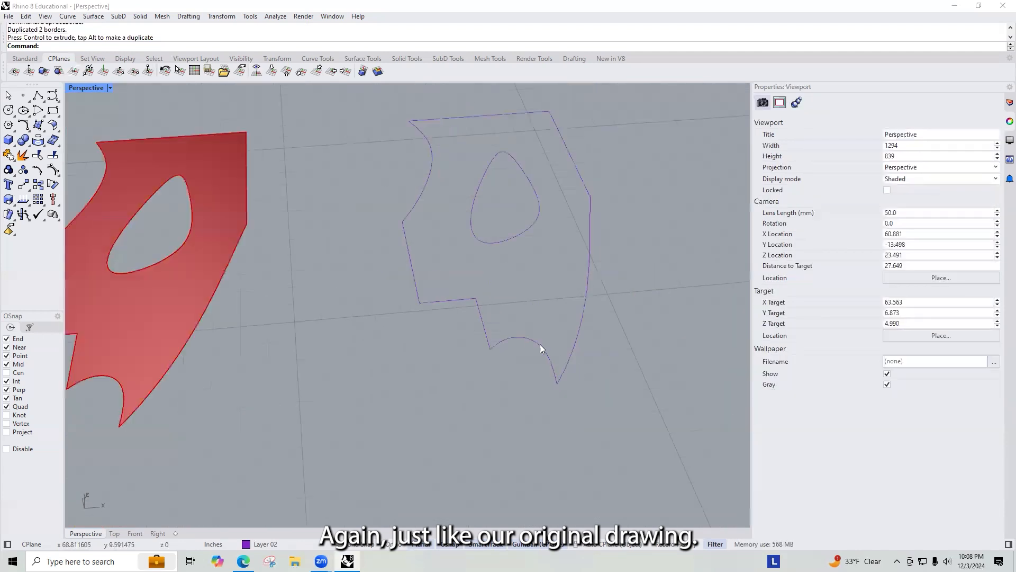
pyautogui.scroll(4, 508, 330)
pyautogui.moveTo(458, 313); pyautogui.dragTo(587, 454)
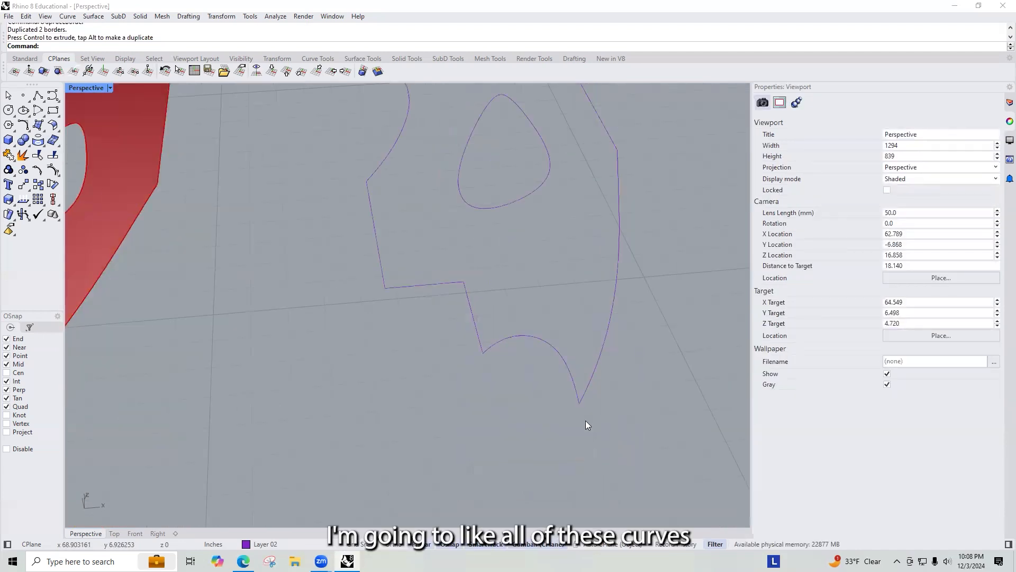
pyautogui.scroll(3, 583, 418)
pyautogui.click(561, 355)
pyautogui.middleClick(562, 356)
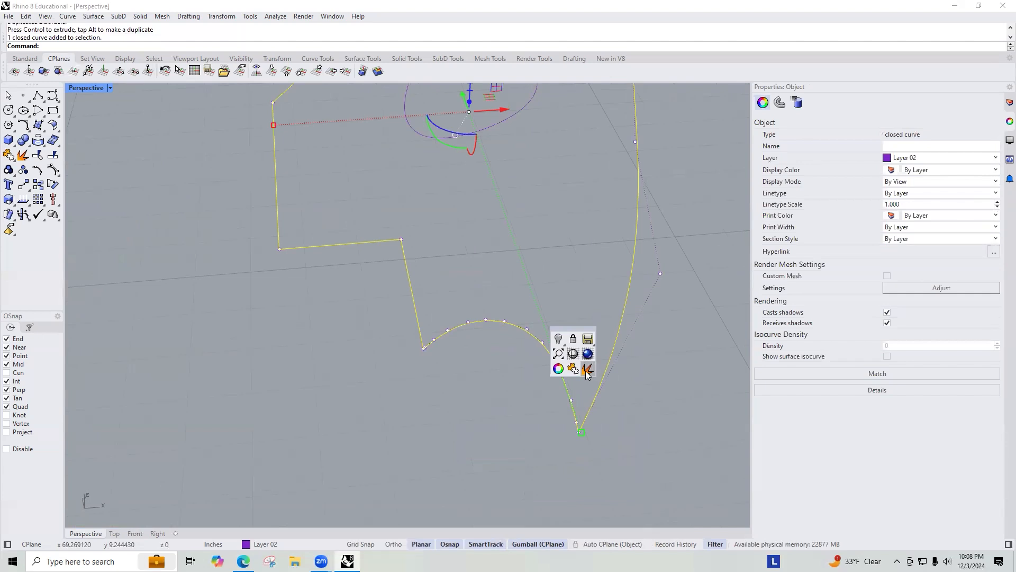
pyautogui.click(586, 371)
# Step: Rejoin the outline segments into one closed curve
pyautogui.moveTo(387, 305); pyautogui.dragTo(594, 464)
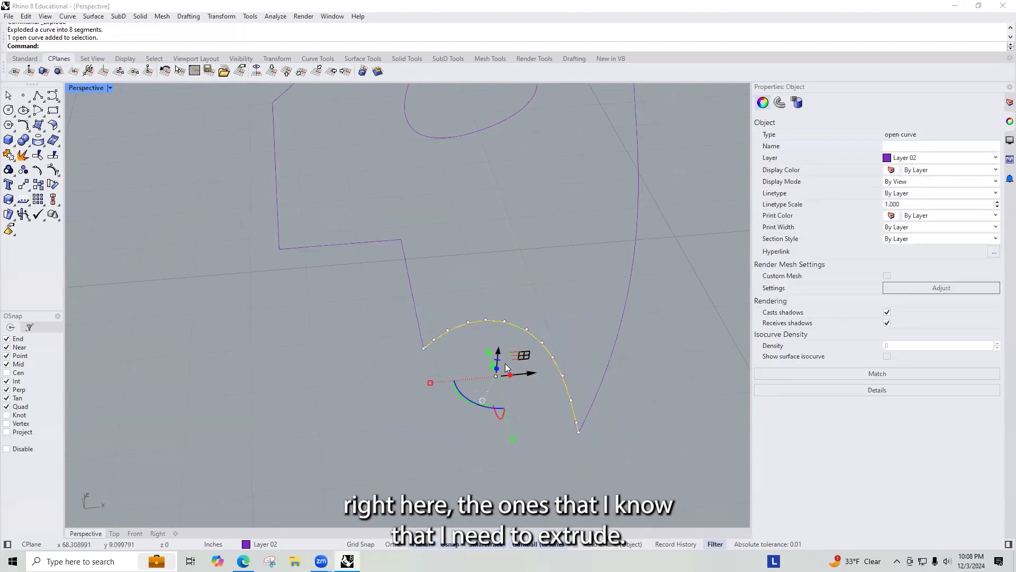
pyautogui.scroll(5, 423, 347)
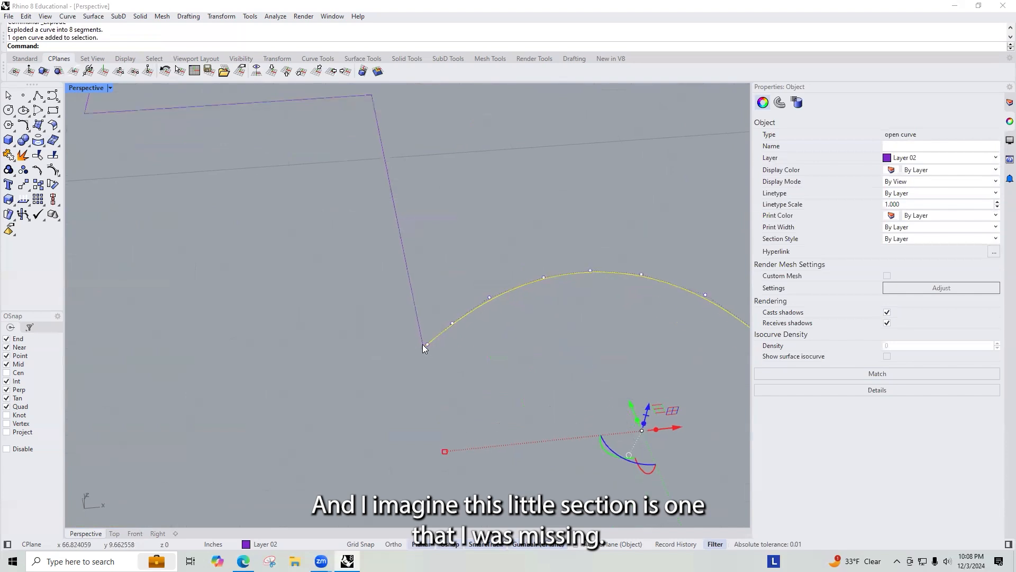
pyautogui.scroll(-4, 545, 278)
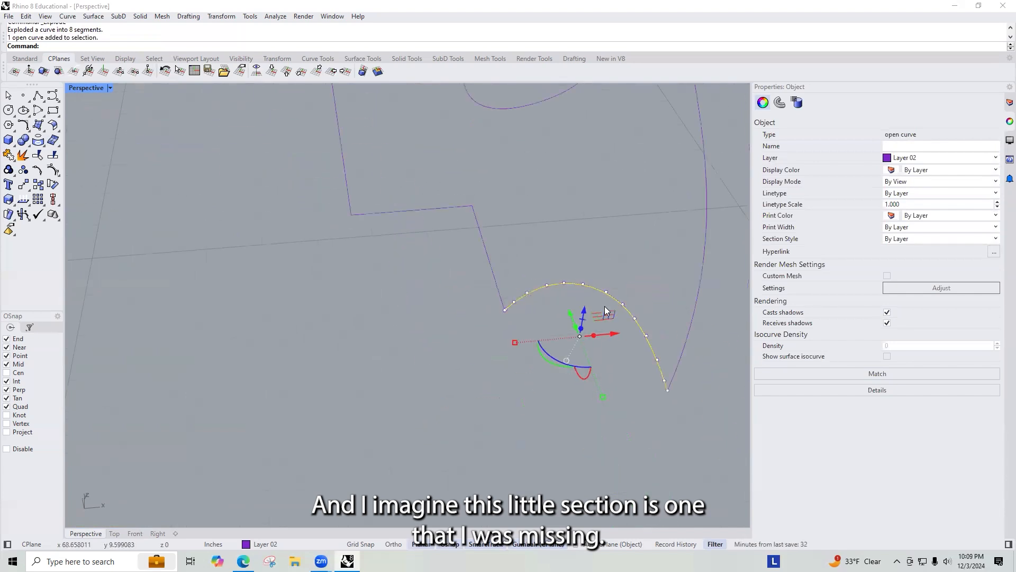
pyautogui.write('join')
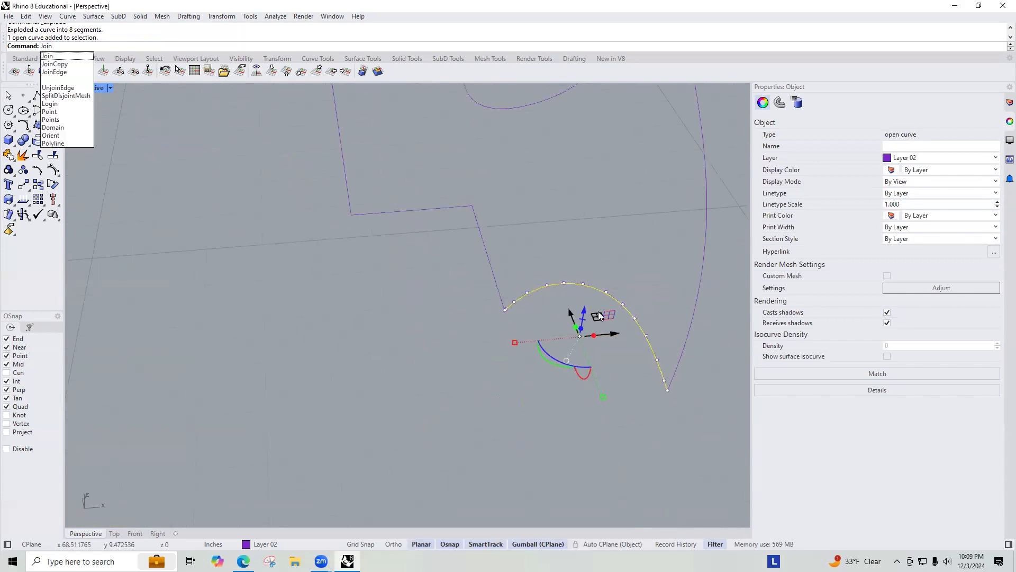
pyautogui.press('Return')
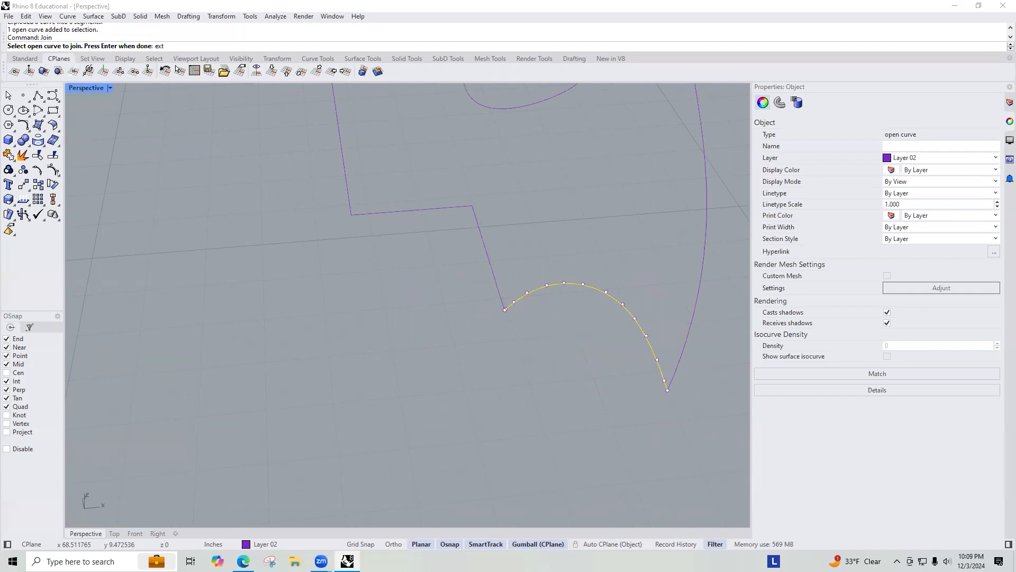
pyautogui.press('Escape')
pyautogui.scroll(2, 513, 306)
pyautogui.click(498, 309)
pyautogui.press('Escape')
pyautogui.click(505, 308)
pyautogui.scroll(-4, 560, 297)
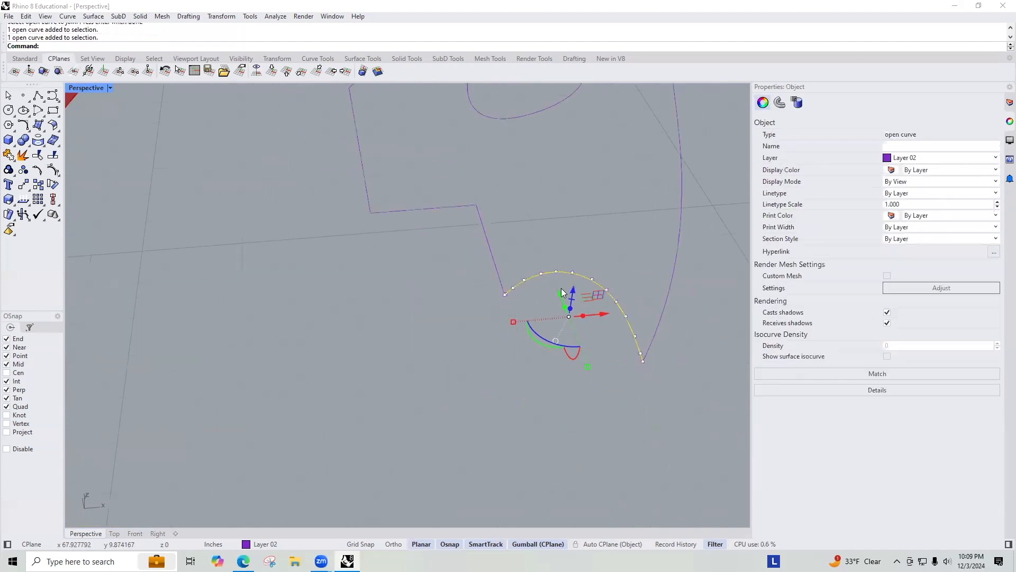
pyautogui.press('Escape')
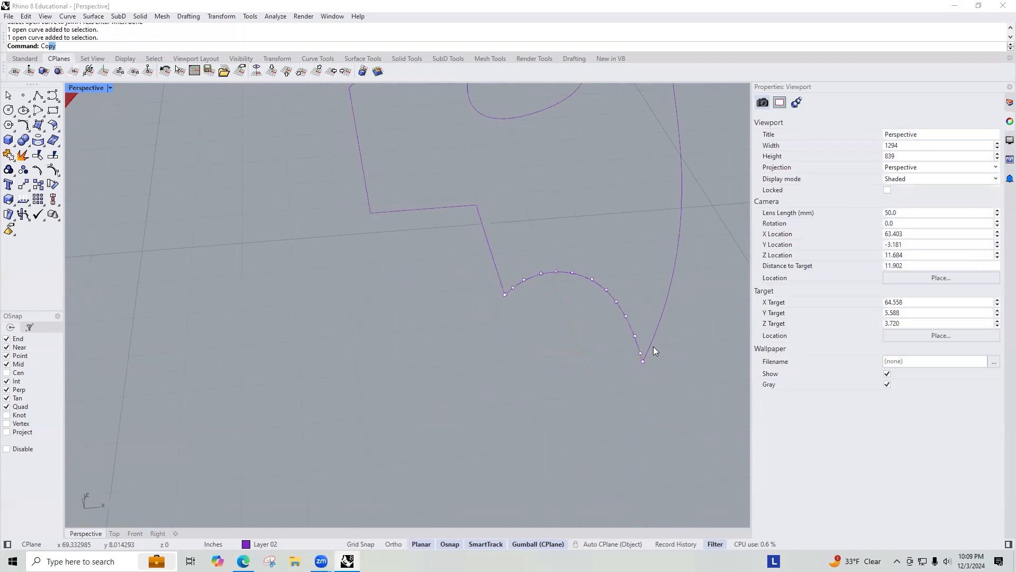
pyautogui.scroll(-8, 653, 346)
pyautogui.scroll(3, 594, 296)
pyautogui.scroll(-5, 594, 295)
pyautogui.moveTo(564, 247); pyautogui.dragTo(608, 312)
pyautogui.press('Return')
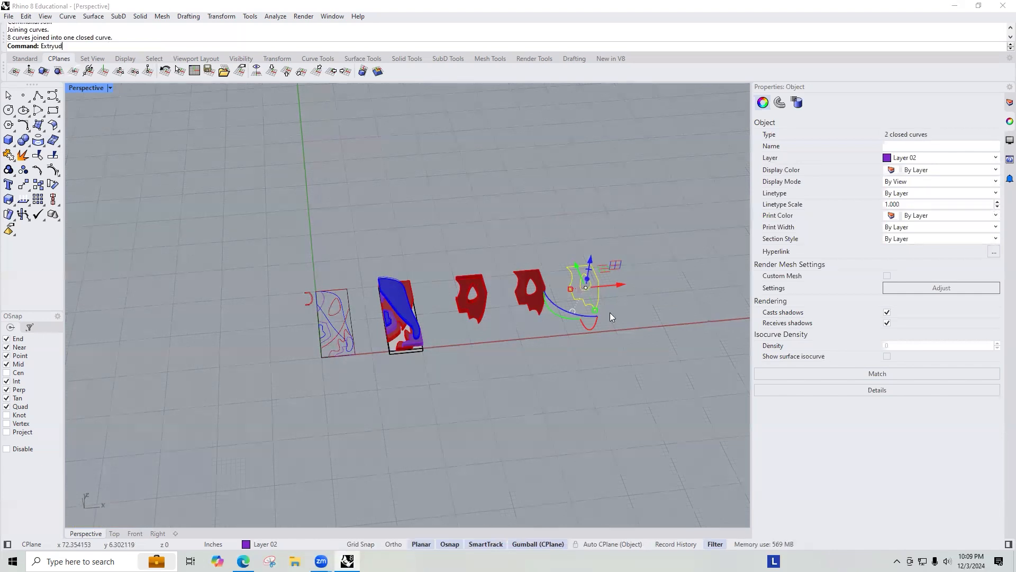
# Step: Create a planar surface from the duplicated outline curves
pyautogui.write('Ex')
pyautogui.press('Escape')
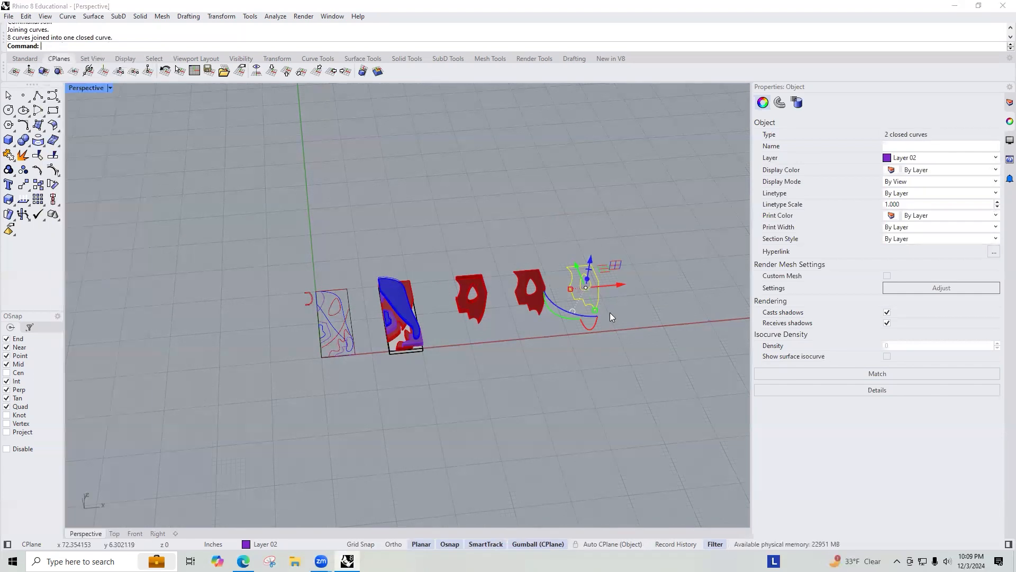
pyautogui.press('BackSpace')
pyautogui.press('BackSpace')
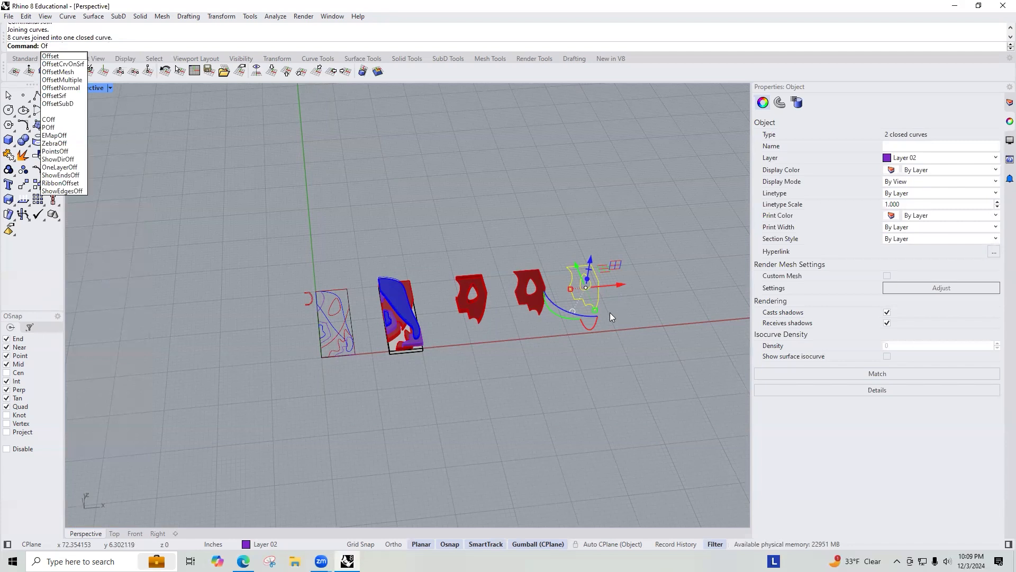
pyautogui.press('BackSpace')
pyautogui.press('BackSpace')
pyautogui.write('P')
pyautogui.press('Return')
# Step: Extrude the planar surface 1 inch into a solid with ExtrudeSrf
pyautogui.scroll(5, 528, 269)
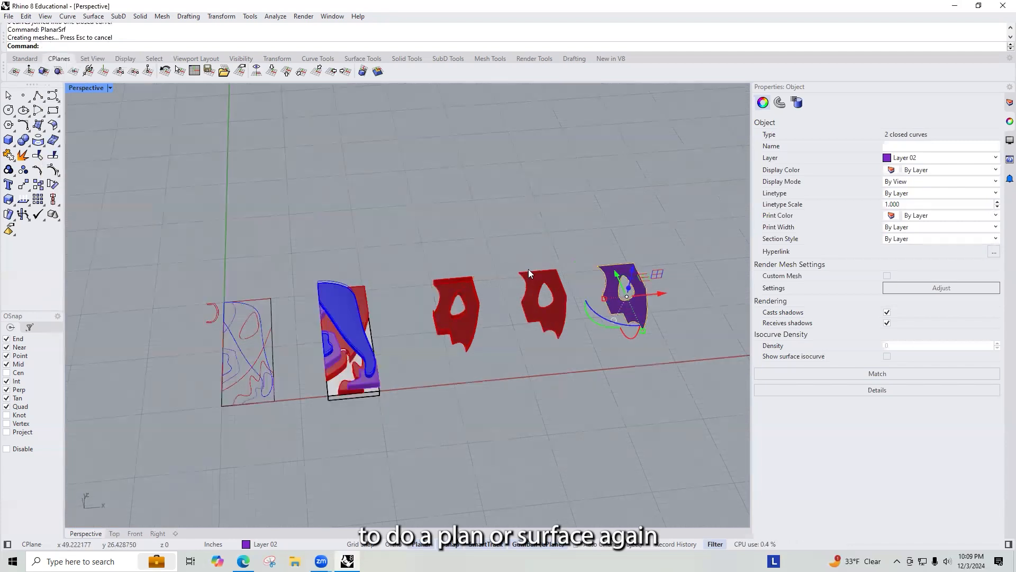
pyautogui.scroll(-3, 529, 261)
pyautogui.scroll(5, 530, 260)
pyautogui.click(480, 228)
pyautogui.write('Extrude')
pyautogui.press('Return')
pyautogui.press('Escape')
pyautogui.click(481, 227)
pyautogui.write('ExtrudeSrf')
pyautogui.press('Return')
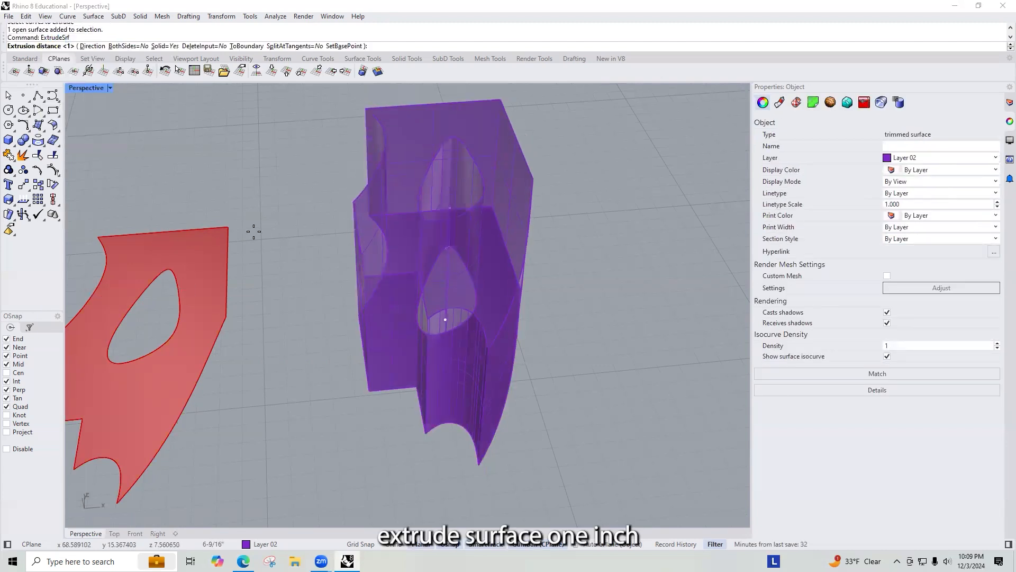
pyautogui.press('Return')
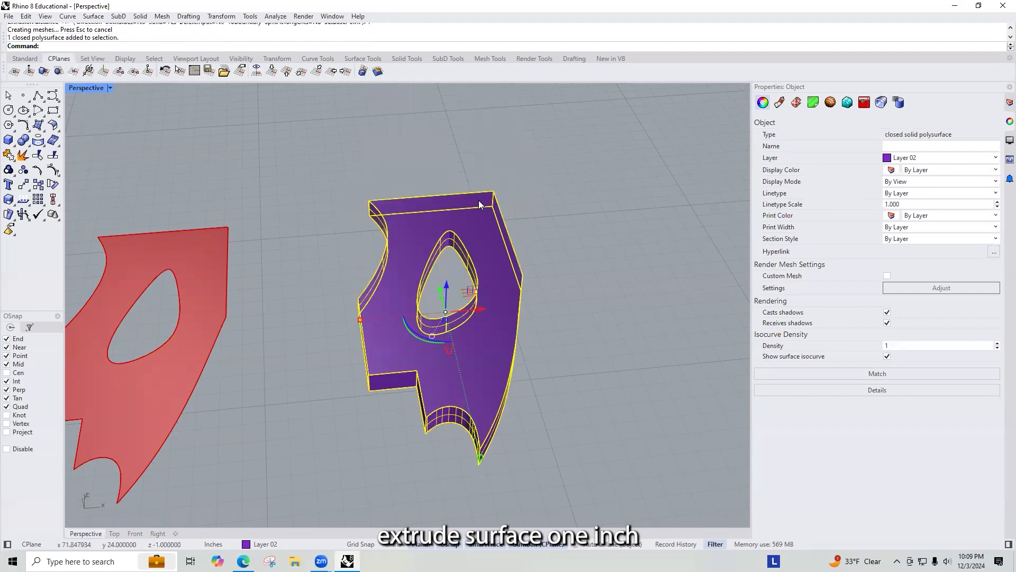
# Step: Change the extruded solid's layer to Layer 01
pyautogui.click(1008, 104)
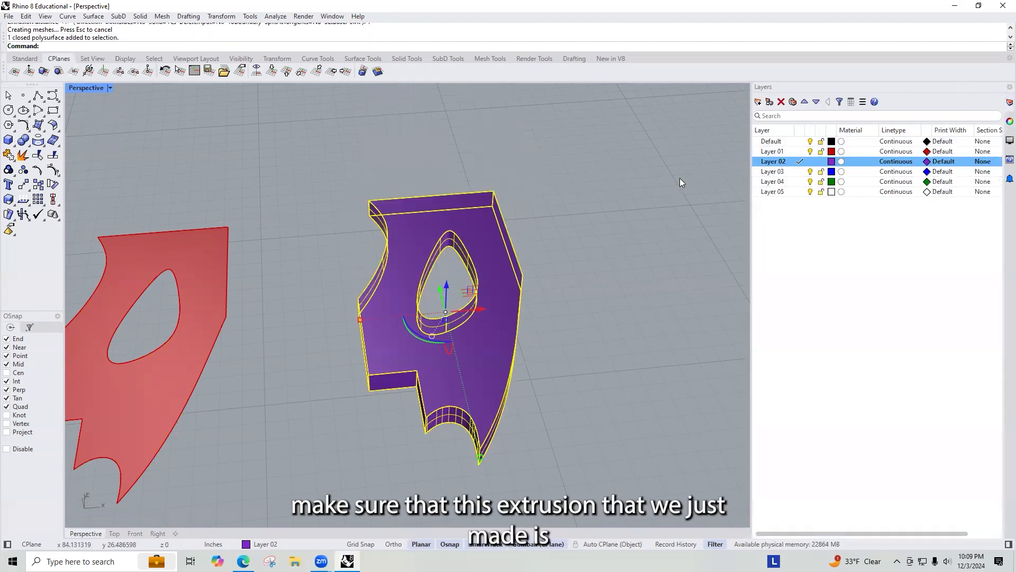
pyautogui.rightClick(775, 152)
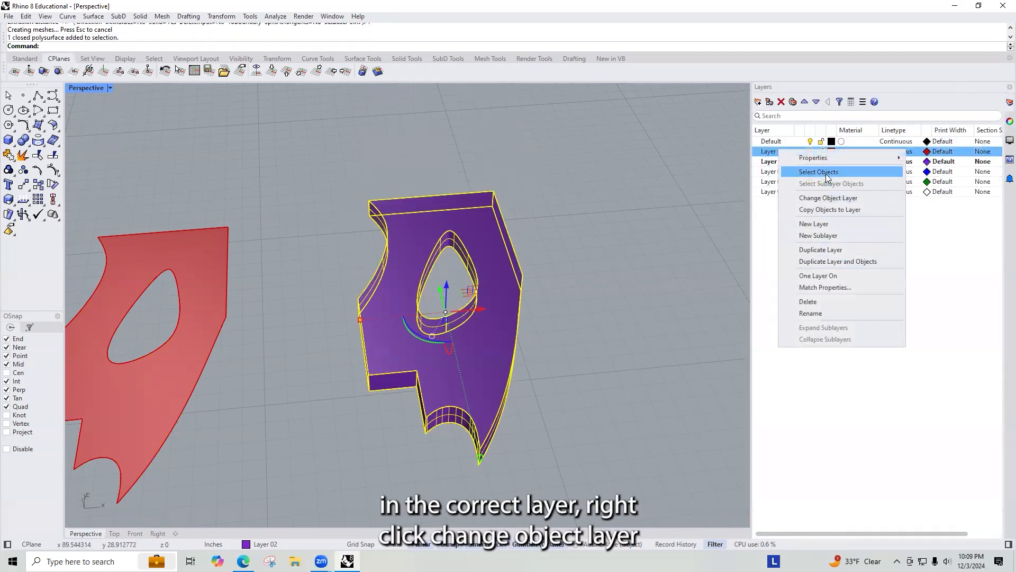
pyautogui.click(831, 198)
# Step: Move the new solid wall piece back into the stacked model, snapping its corner to the original position
pyautogui.click(480, 209)
pyautogui.write('move')
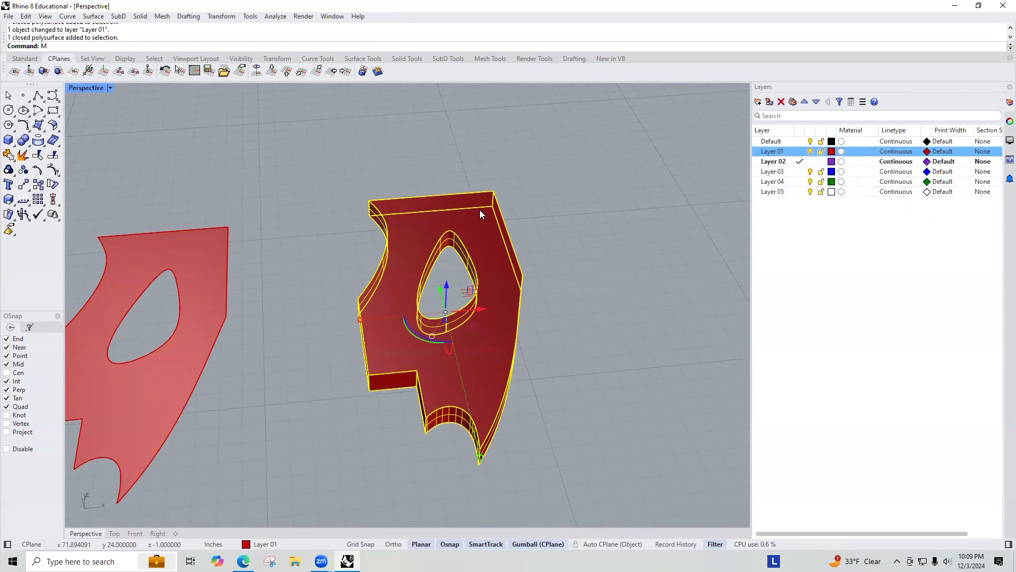
pyautogui.press('Return')
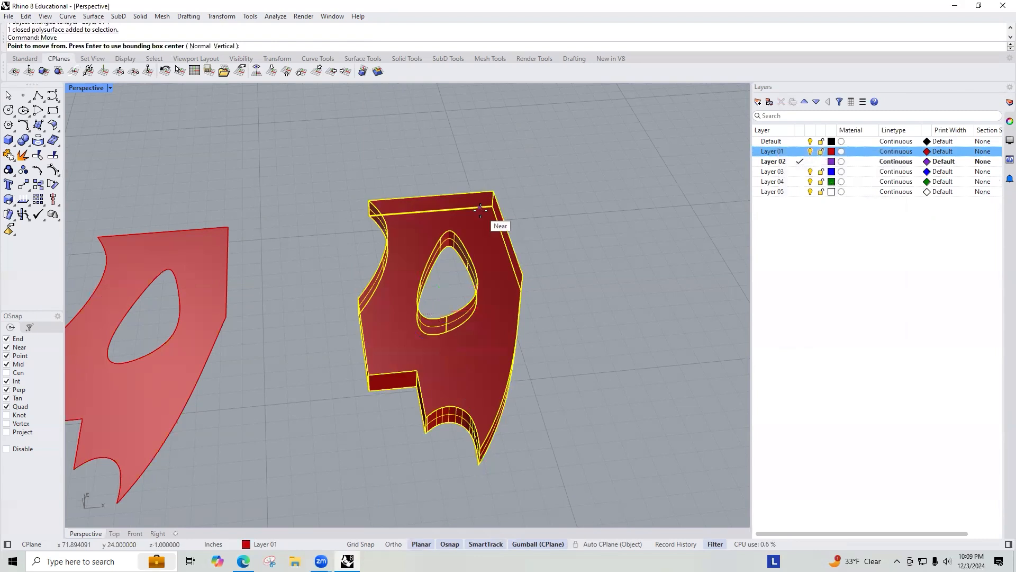
pyautogui.click(370, 390)
pyautogui.scroll(-9, 530, 273)
pyautogui.moveTo(390, 287); pyautogui.dragTo(481, 215, button='right')
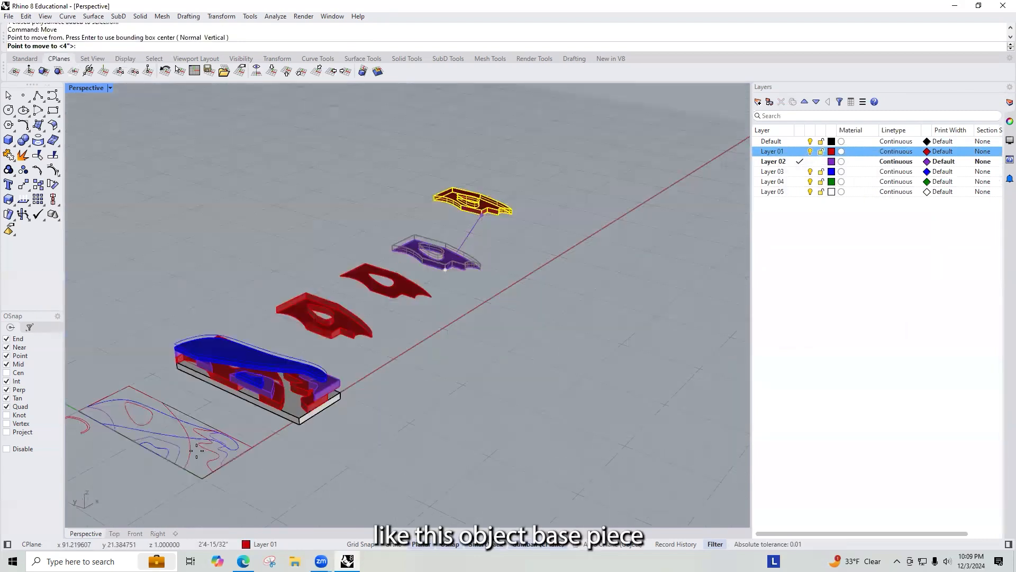
pyautogui.scroll(5, 196, 451)
pyautogui.scroll(5, 293, 336)
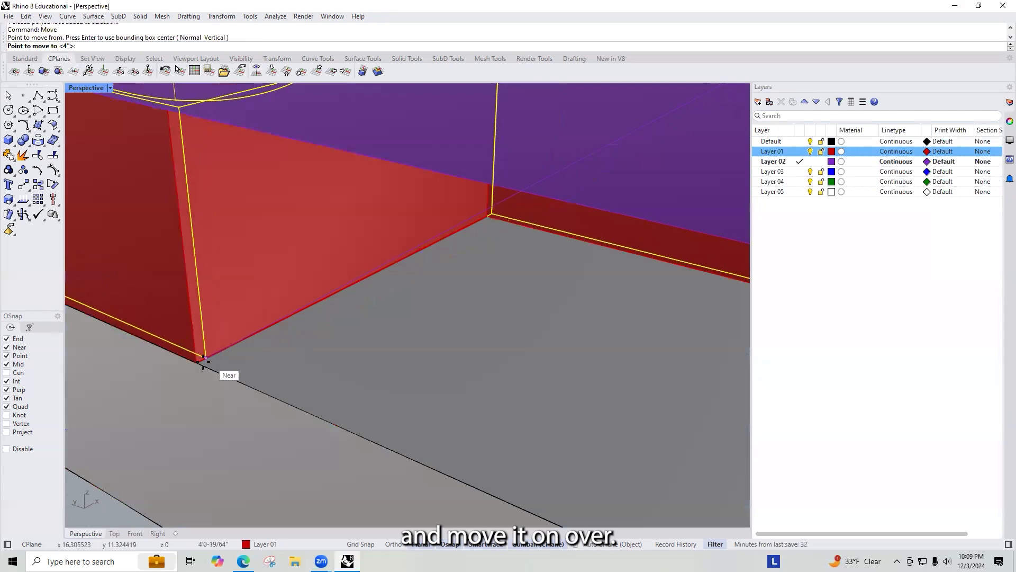
pyautogui.click(200, 363)
pyautogui.scroll(-4, 244, 344)
pyautogui.scroll(-10, 264, 321)
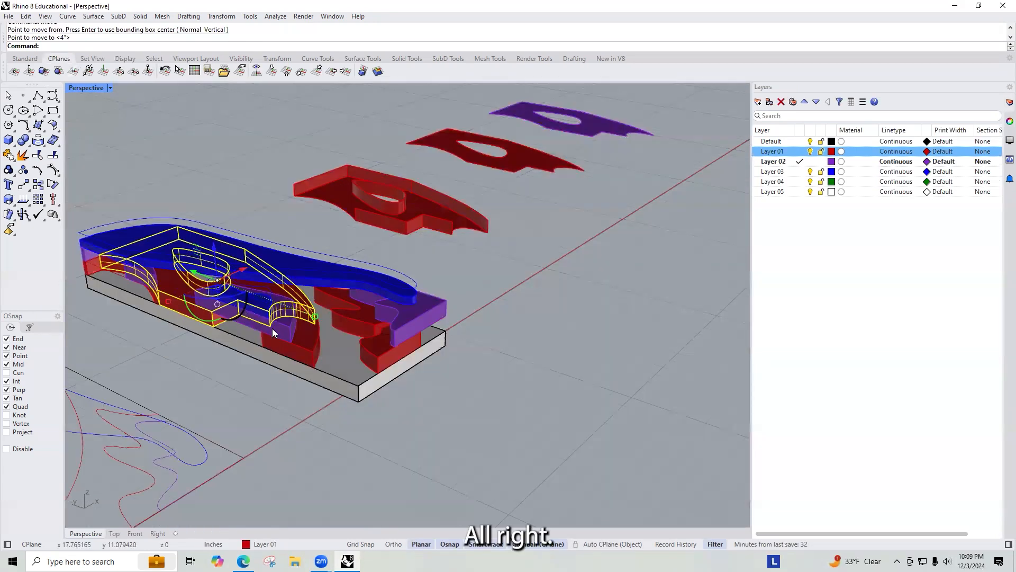
# Step: Select and delete the old open wall polysurface overlapping the new solid
pyautogui.scroll(10, 272, 328)
pyautogui.click(1010, 123)
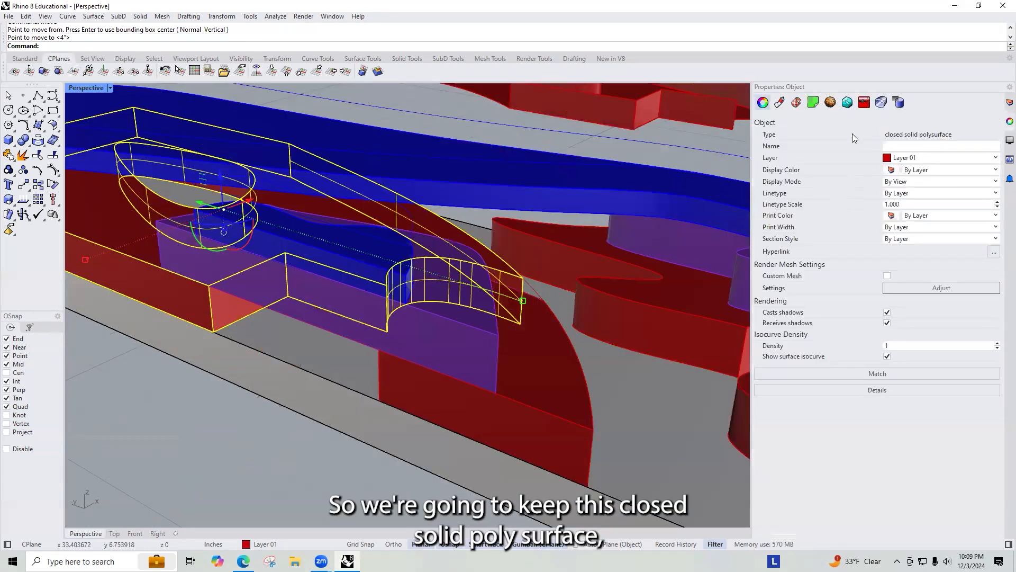
pyautogui.click(518, 280)
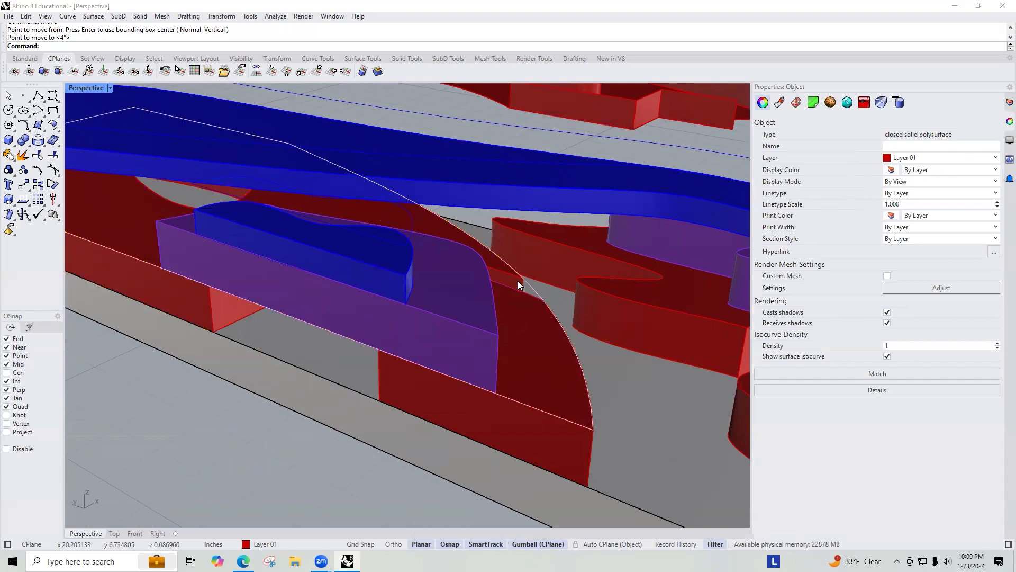
pyautogui.click(543, 319)
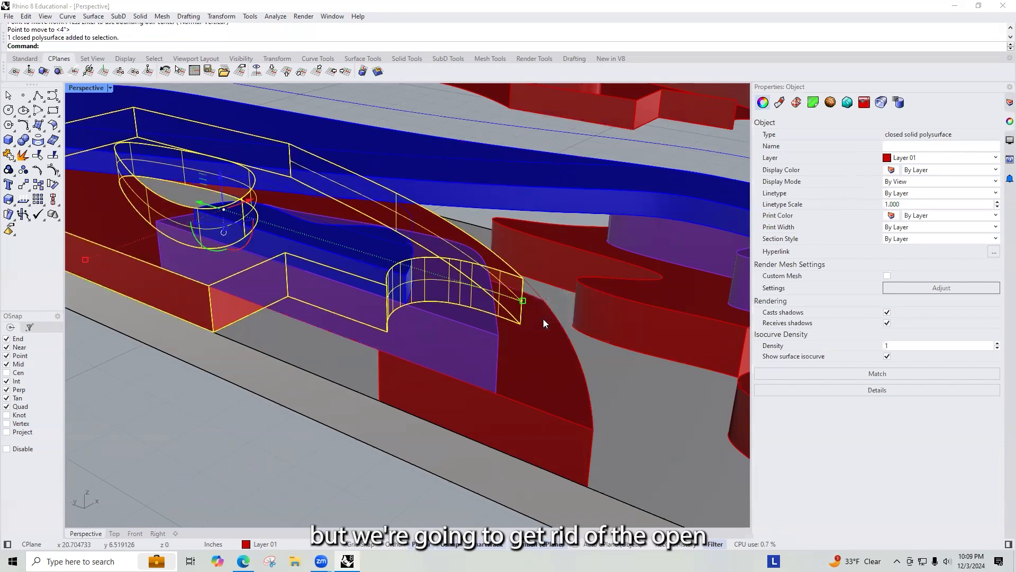
pyautogui.click(224, 328)
pyautogui.click(251, 356)
pyautogui.click(228, 320)
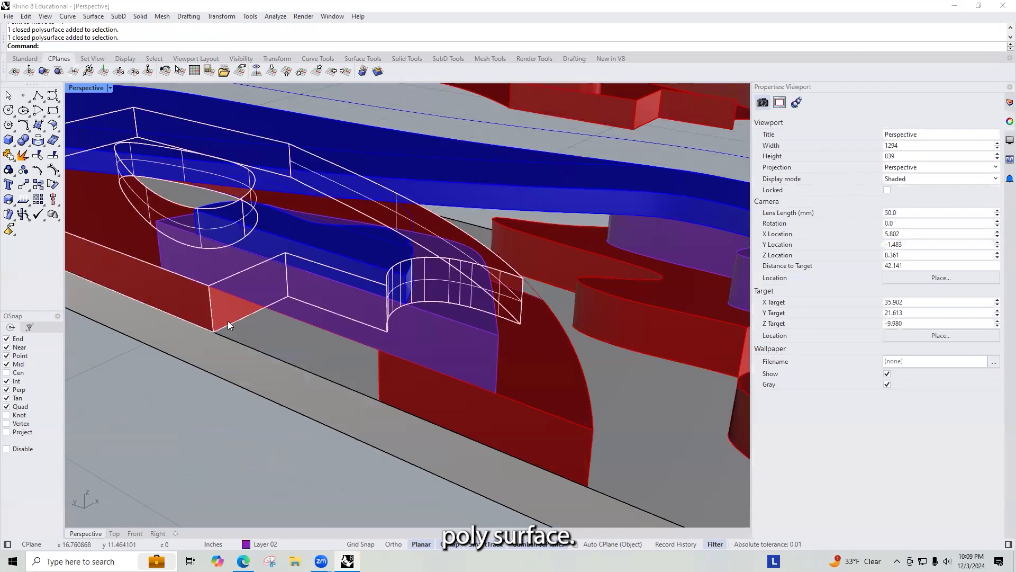
pyautogui.click(256, 357)
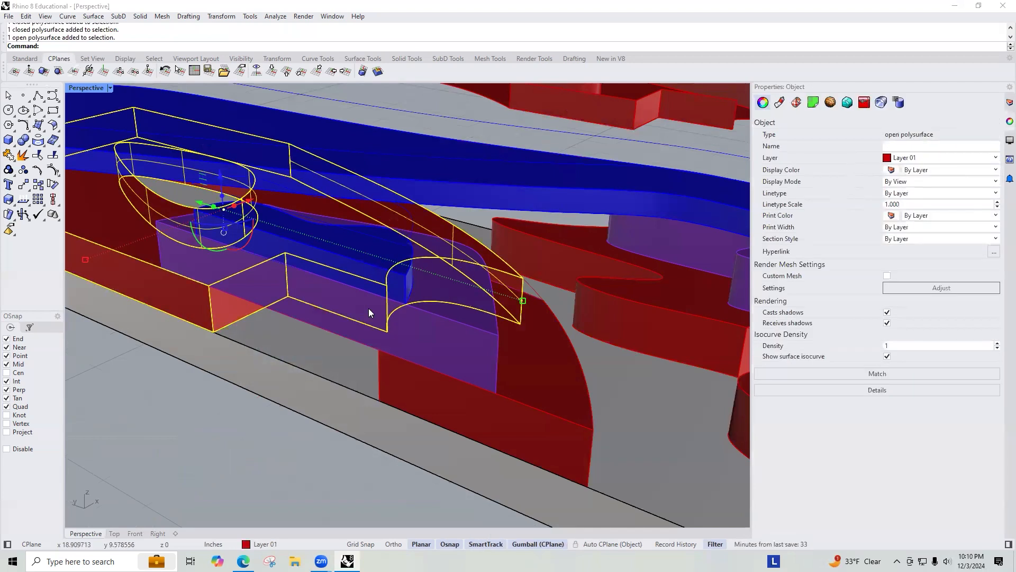
pyautogui.press('Delete')
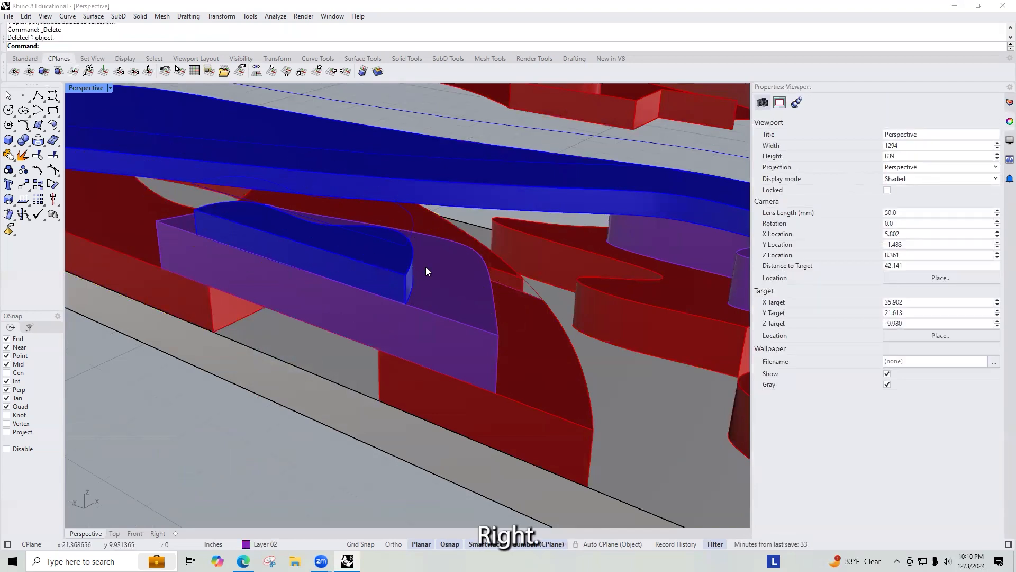
# Step: Orbit and zoom to review the finished stacked site model
pyautogui.scroll(-14, 424, 270)
pyautogui.moveTo(341, 232); pyautogui.dragTo(309, 286, button='right')
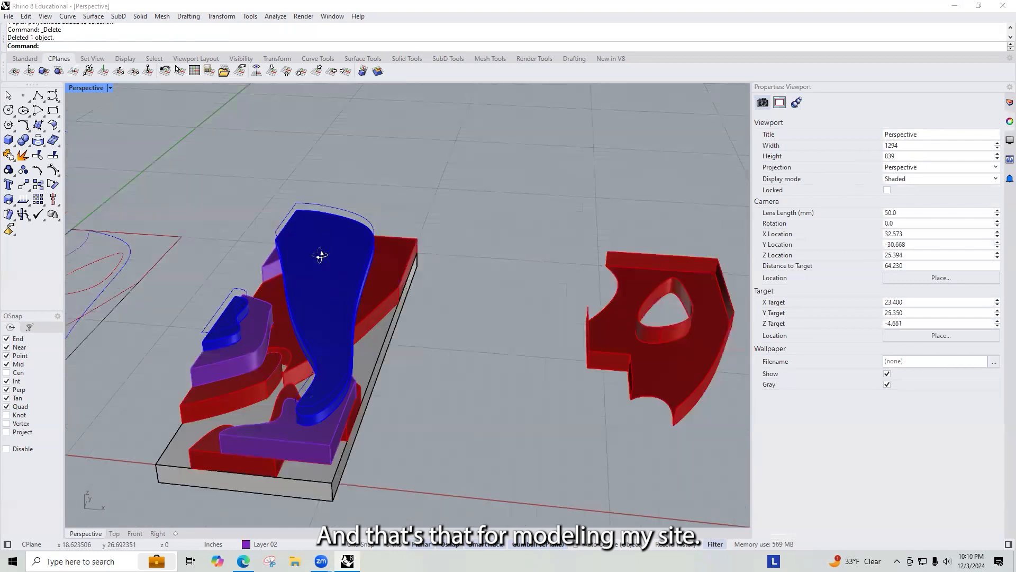
pyautogui.moveTo(320, 256); pyautogui.dragTo(338, 275, button='right')
pyautogui.moveTo(549, 348); pyautogui.dragTo(289, 287, button='right')
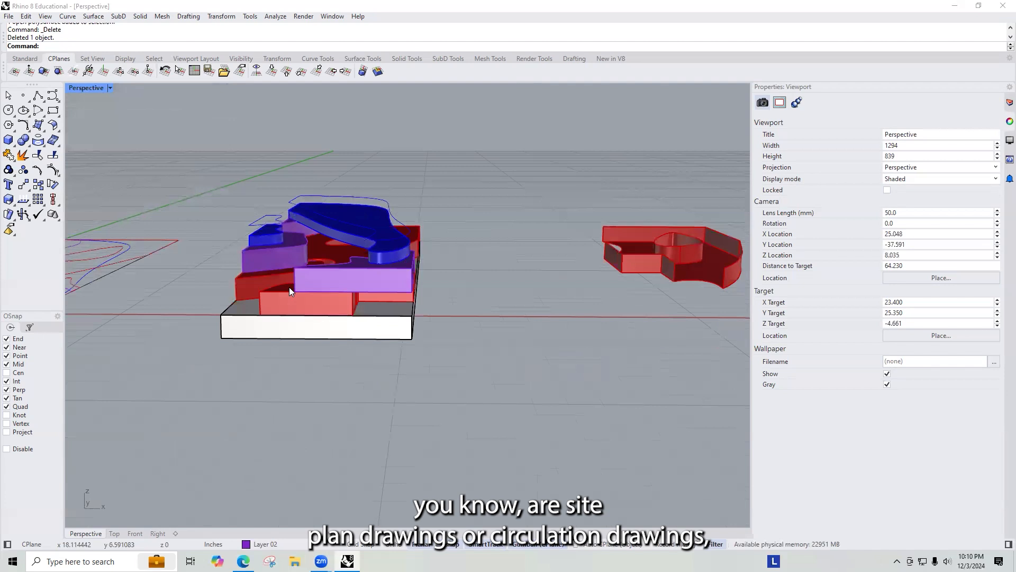